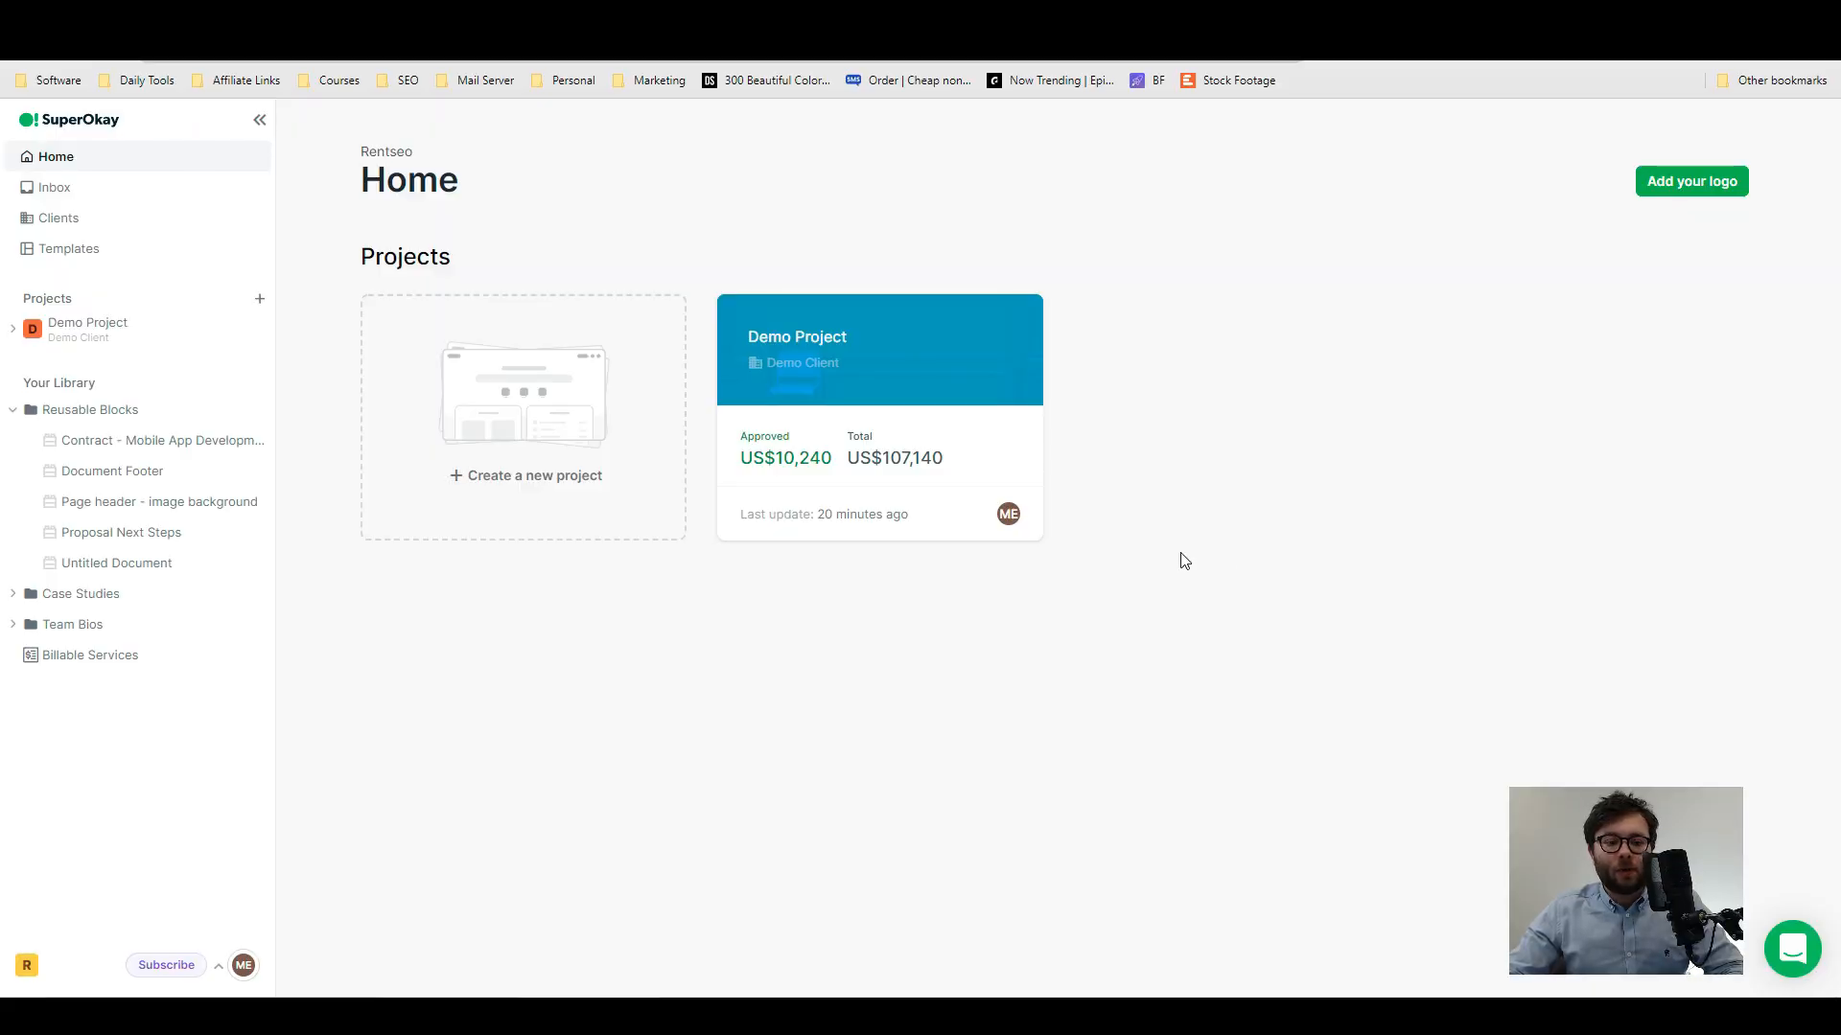
click(1203, 563)
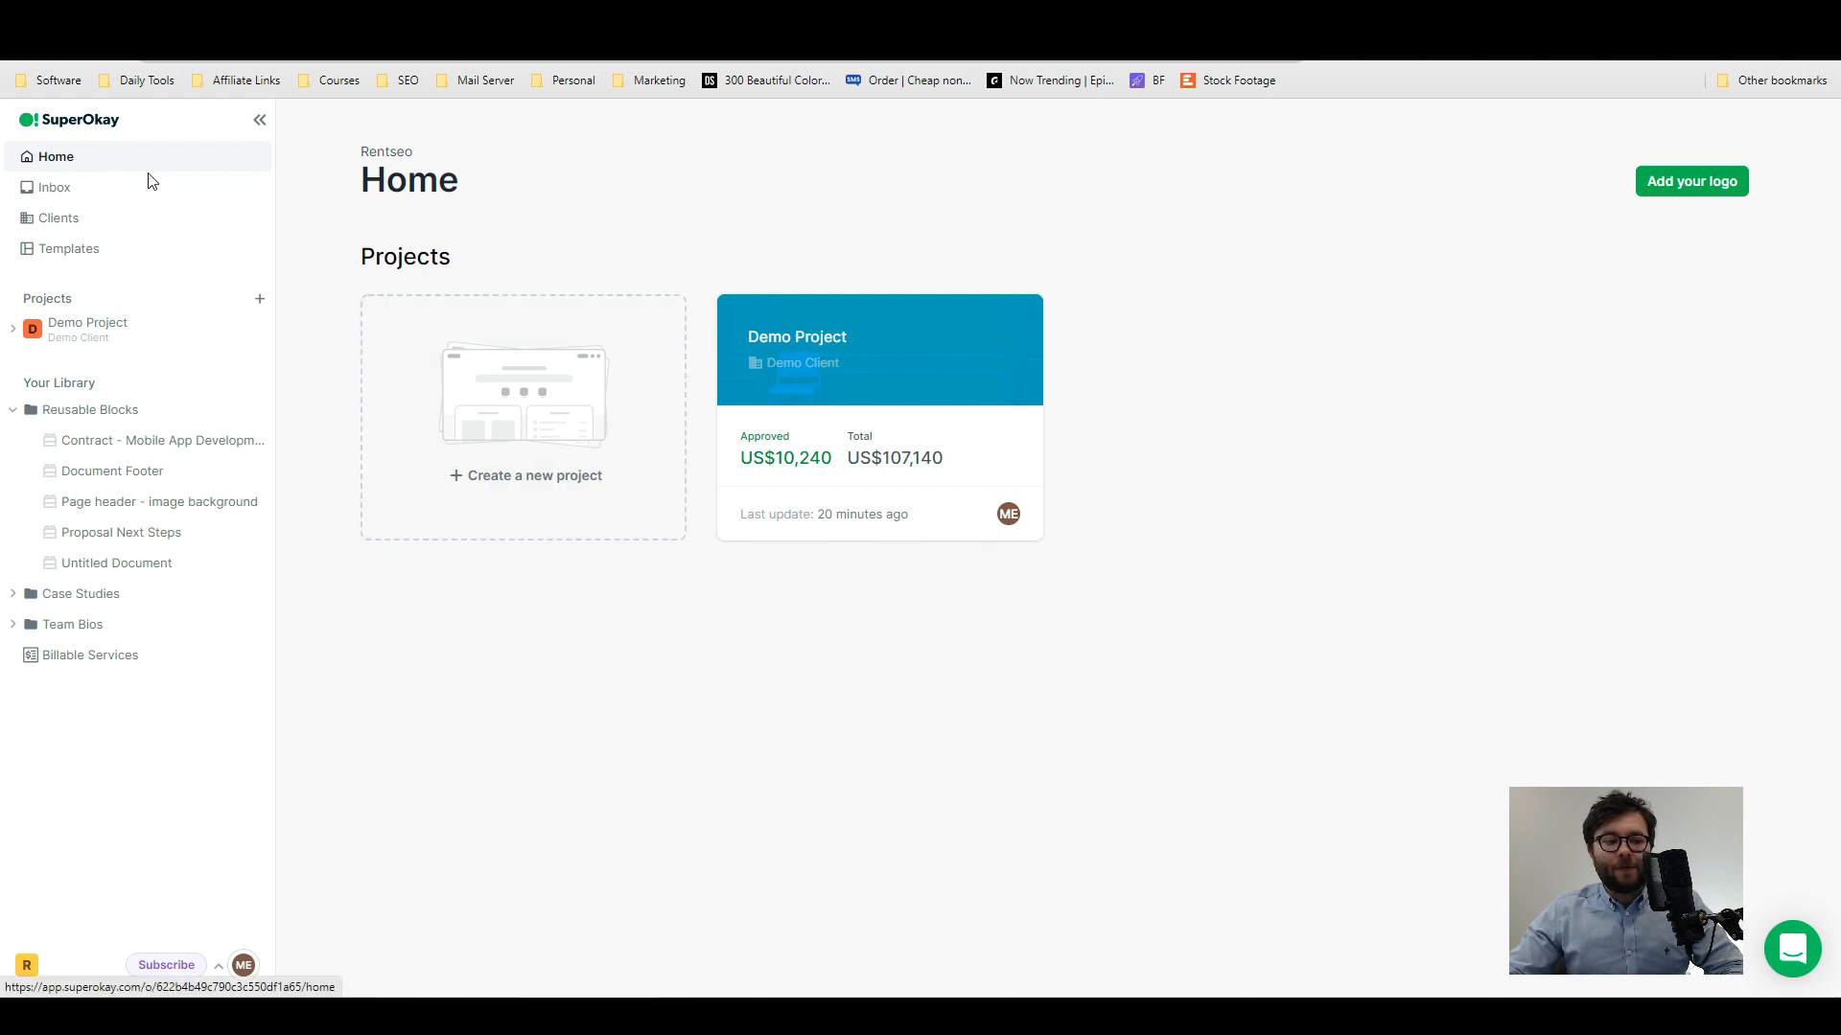
- Look through the Inbox, Clients, Templates, Demo Project, Reusable Blocks, Case Studies, Team Bios and Billable Services pages, and return to Home
click(90, 182)
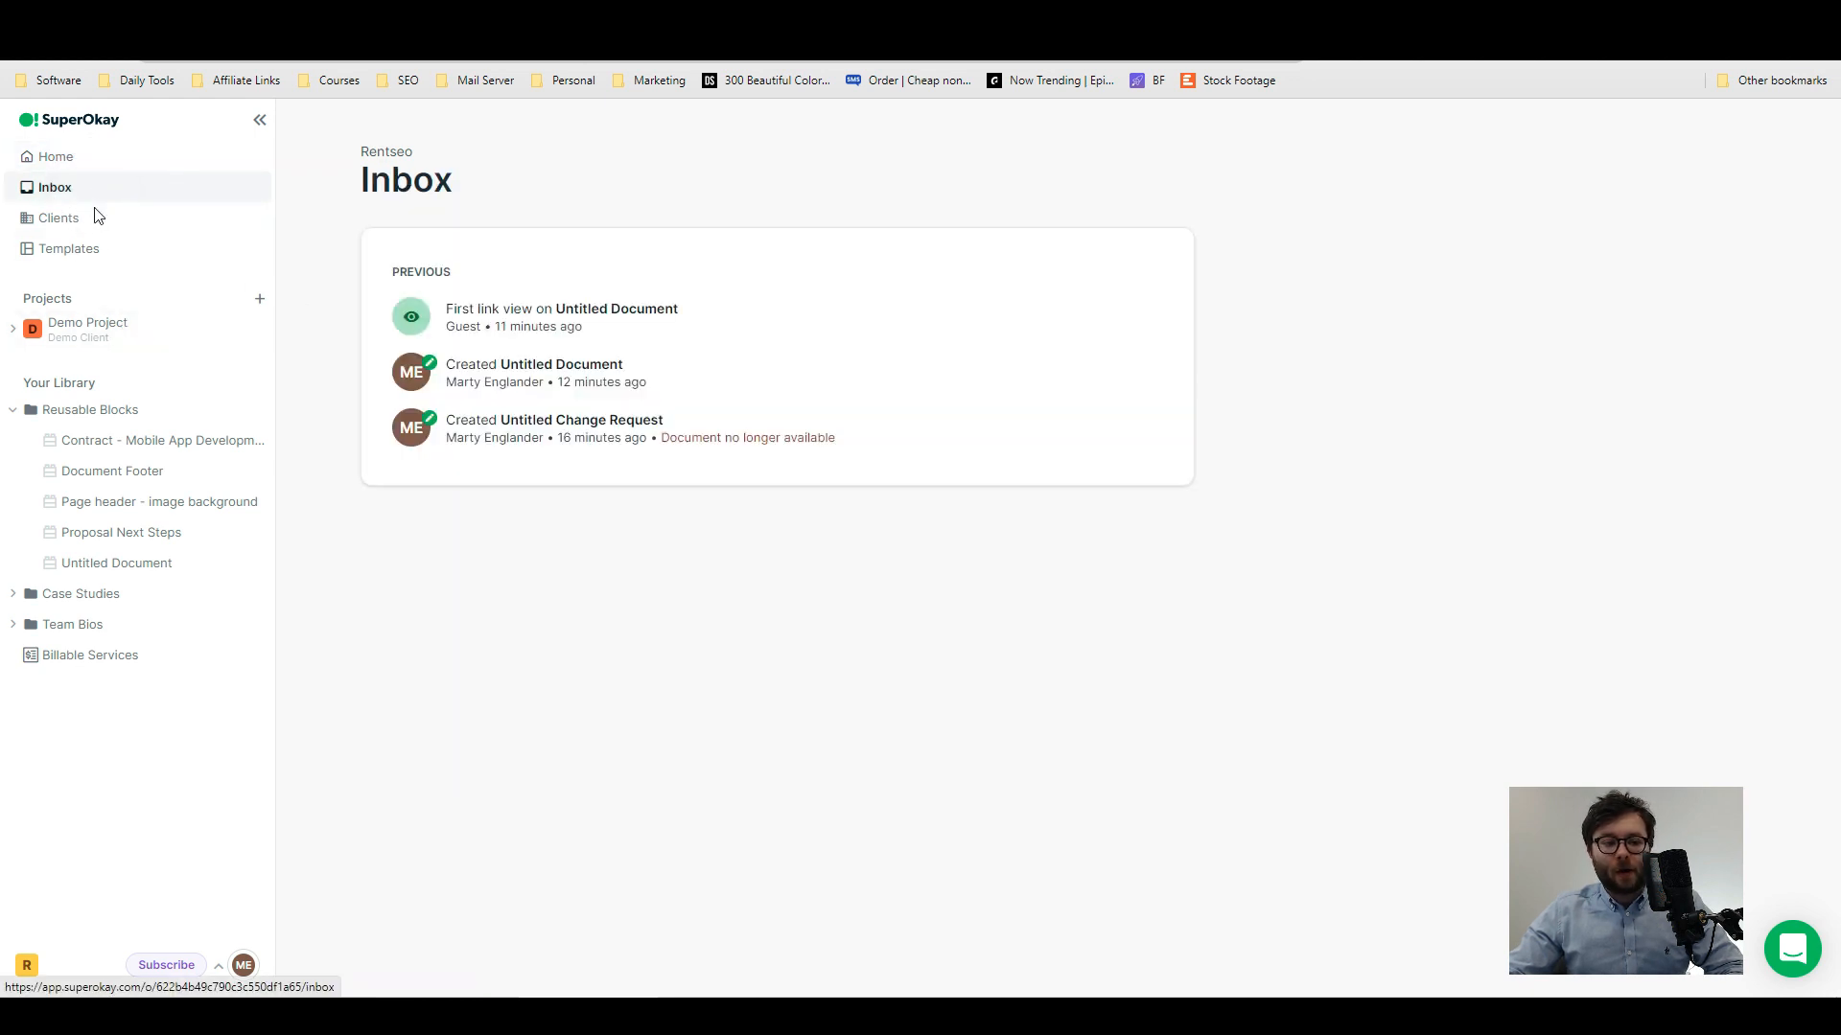
click(96, 217)
click(93, 252)
click(86, 326)
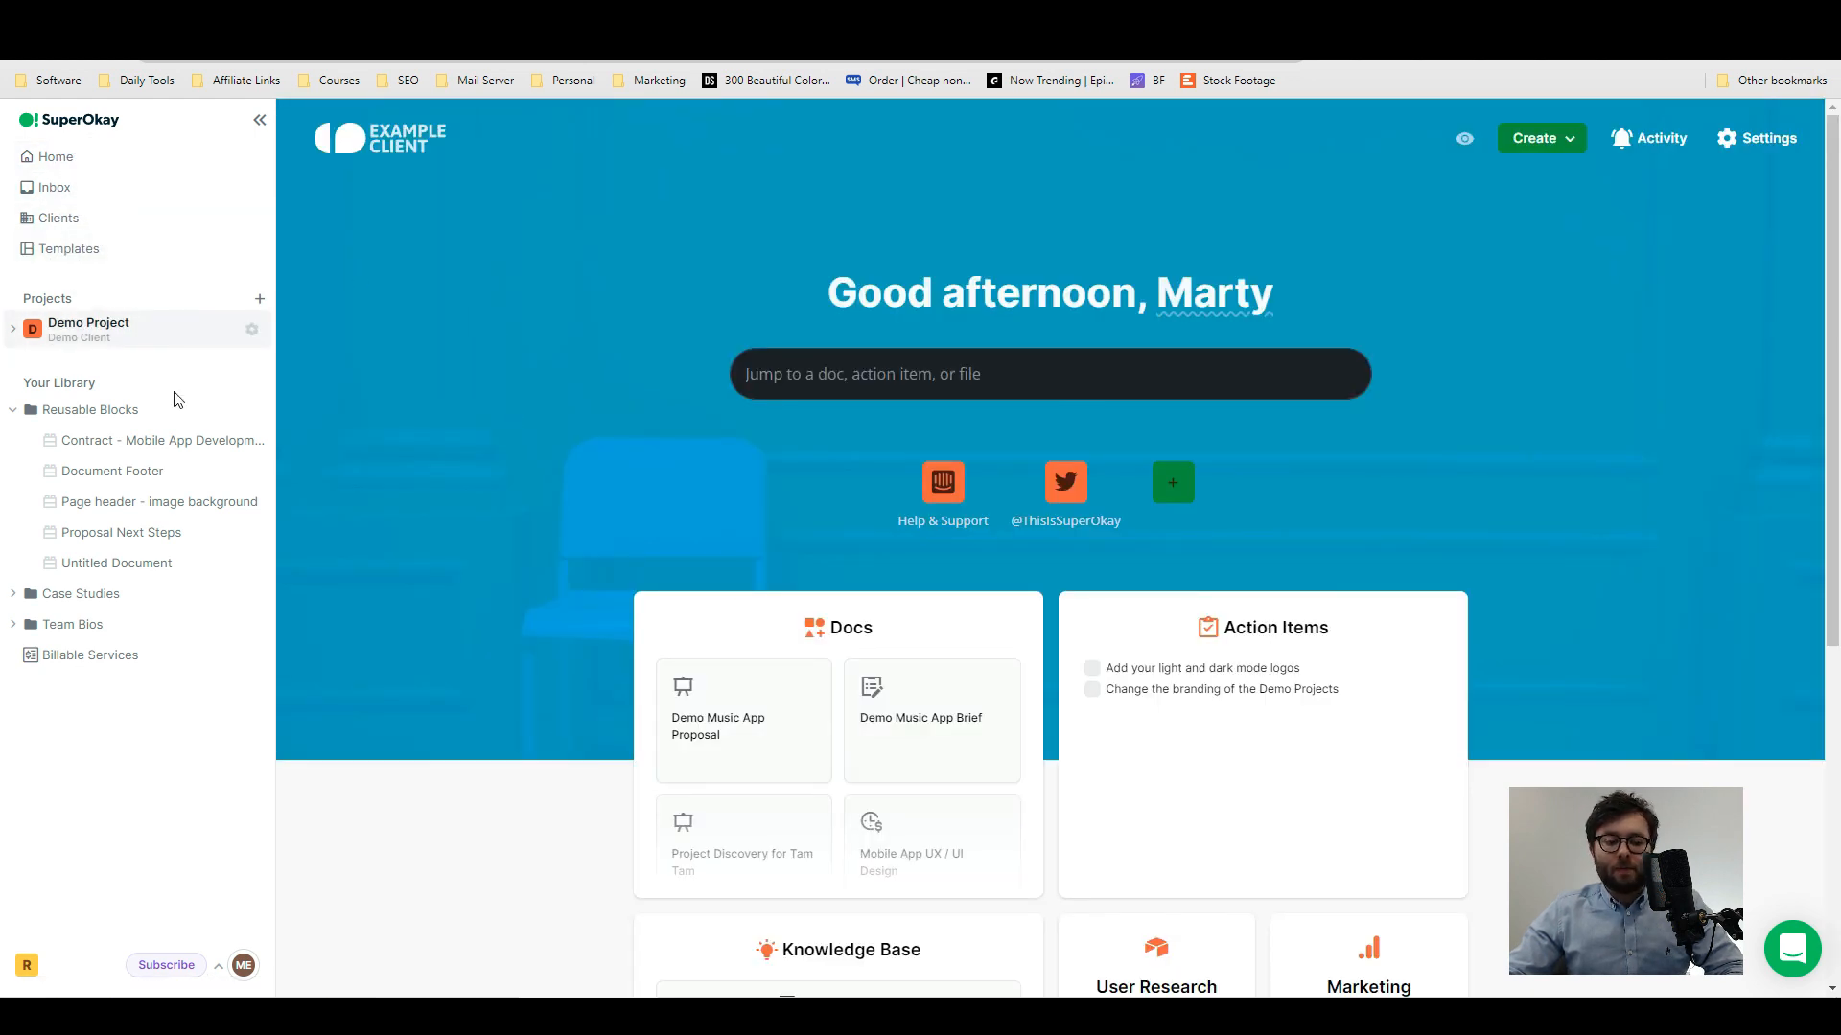
click(91, 409)
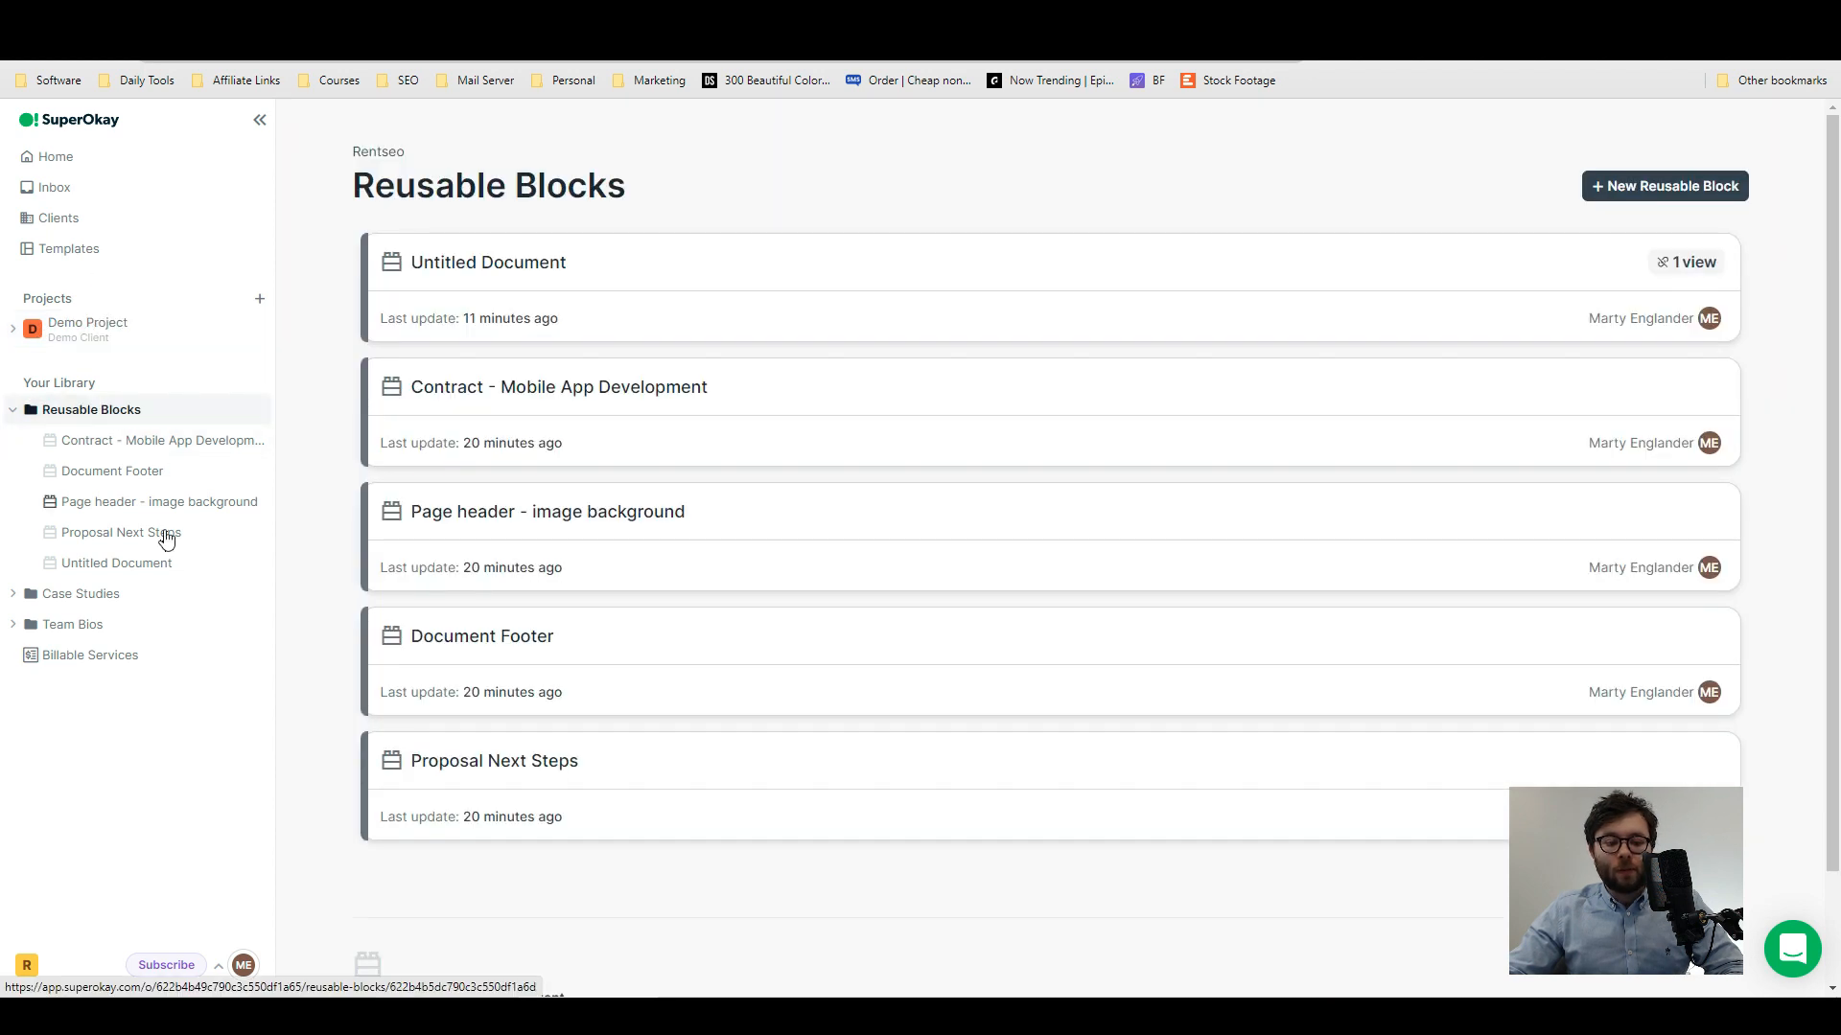
click(112, 599)
click(106, 624)
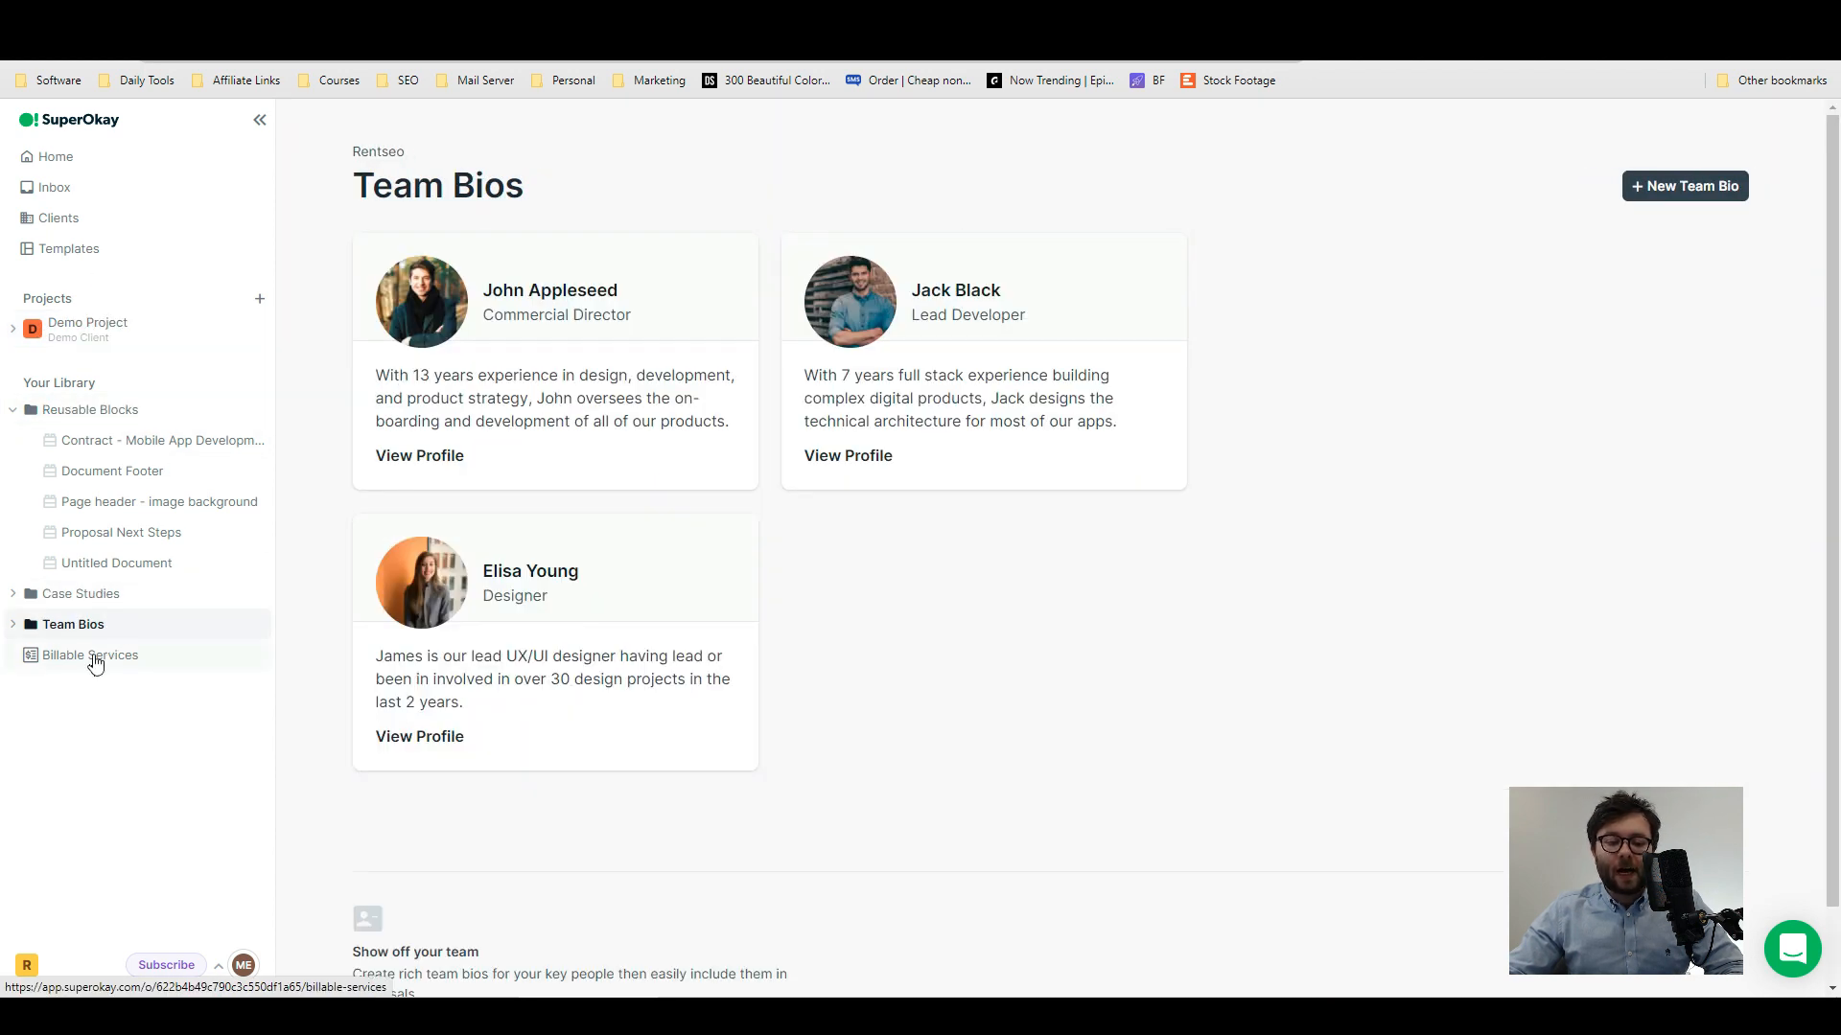
click(95, 656)
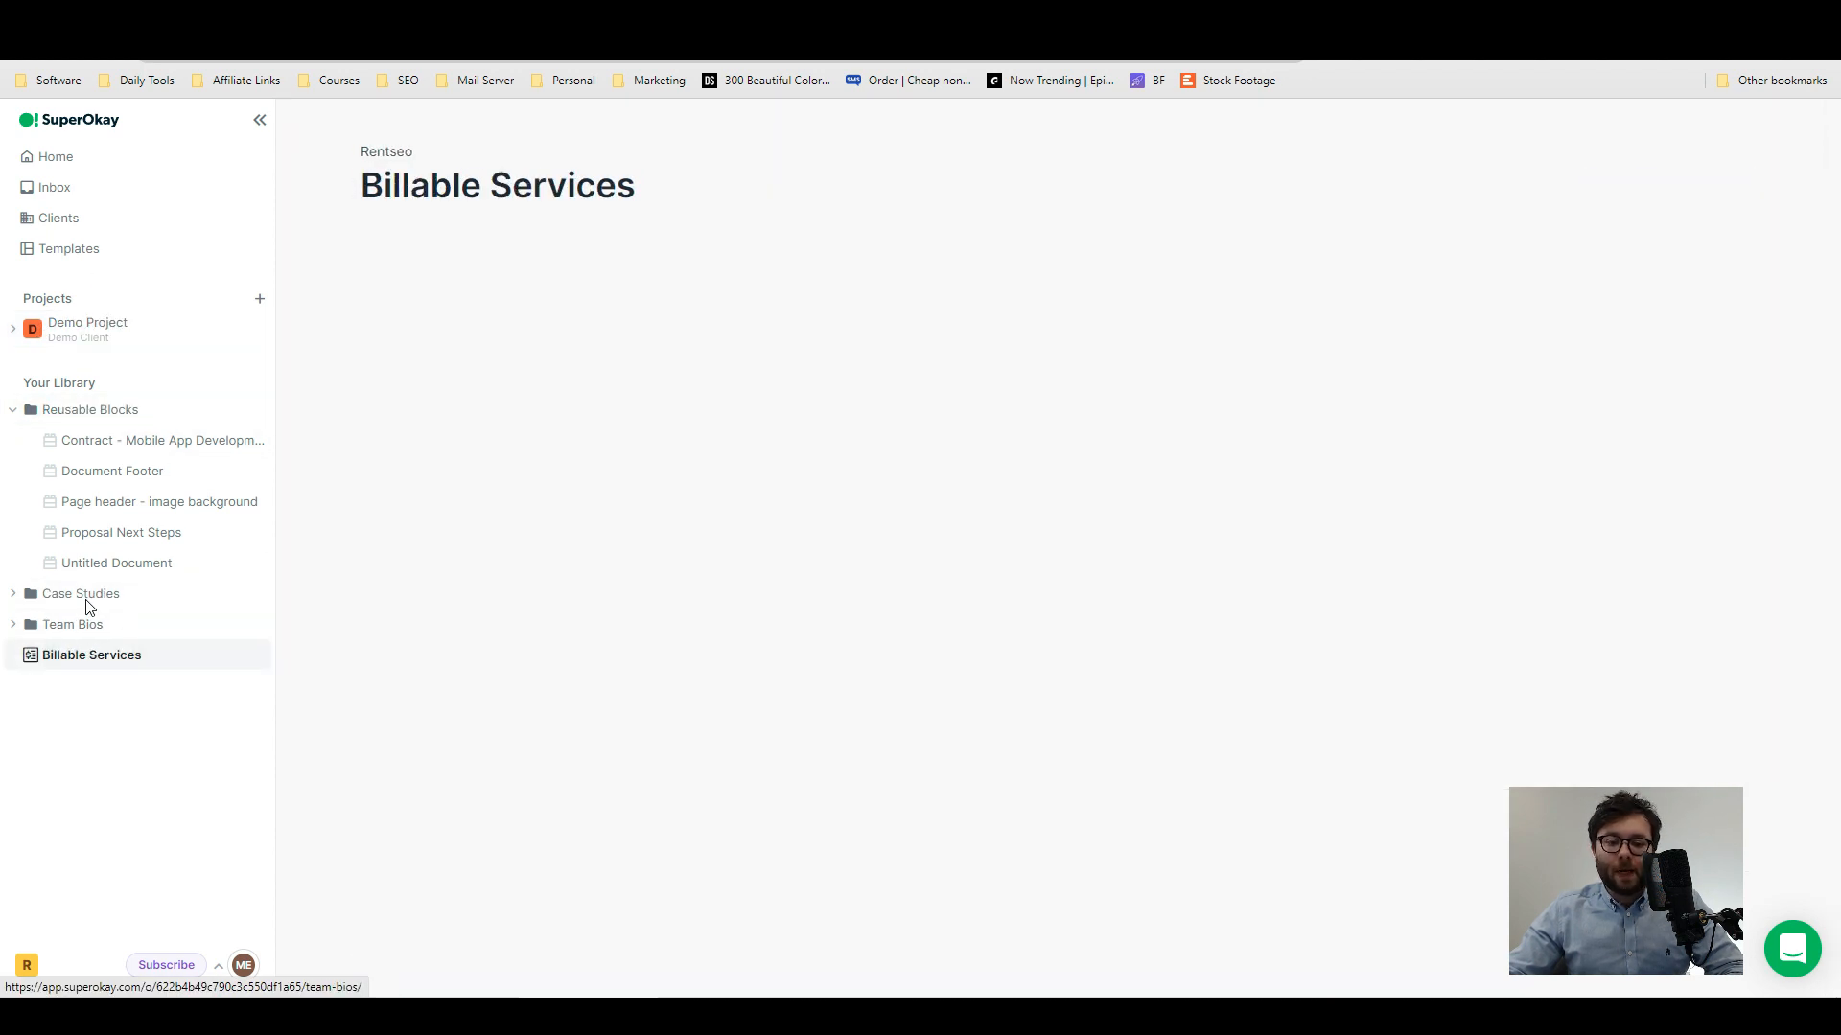
click(53, 169)
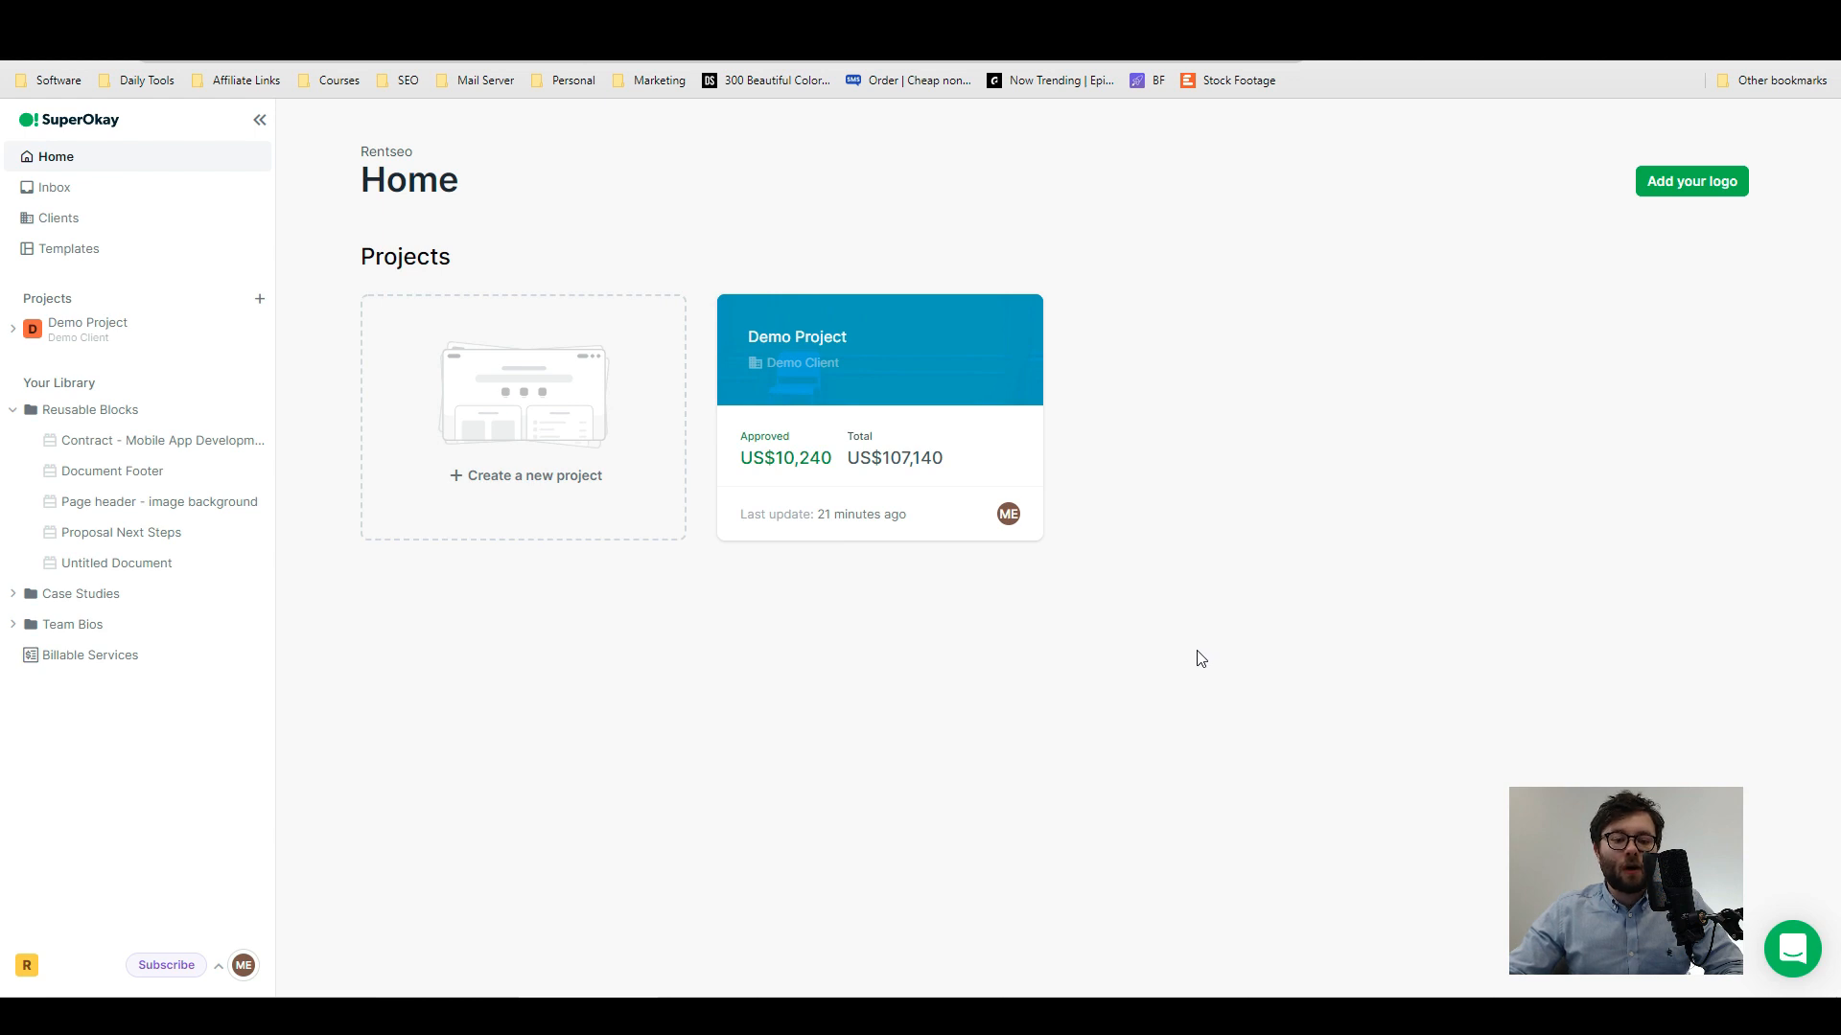
- Review the organization's logo, color palette and font settings and the default currency options in the account details
click(1670, 184)
scroll(1675, 201, down, 3)
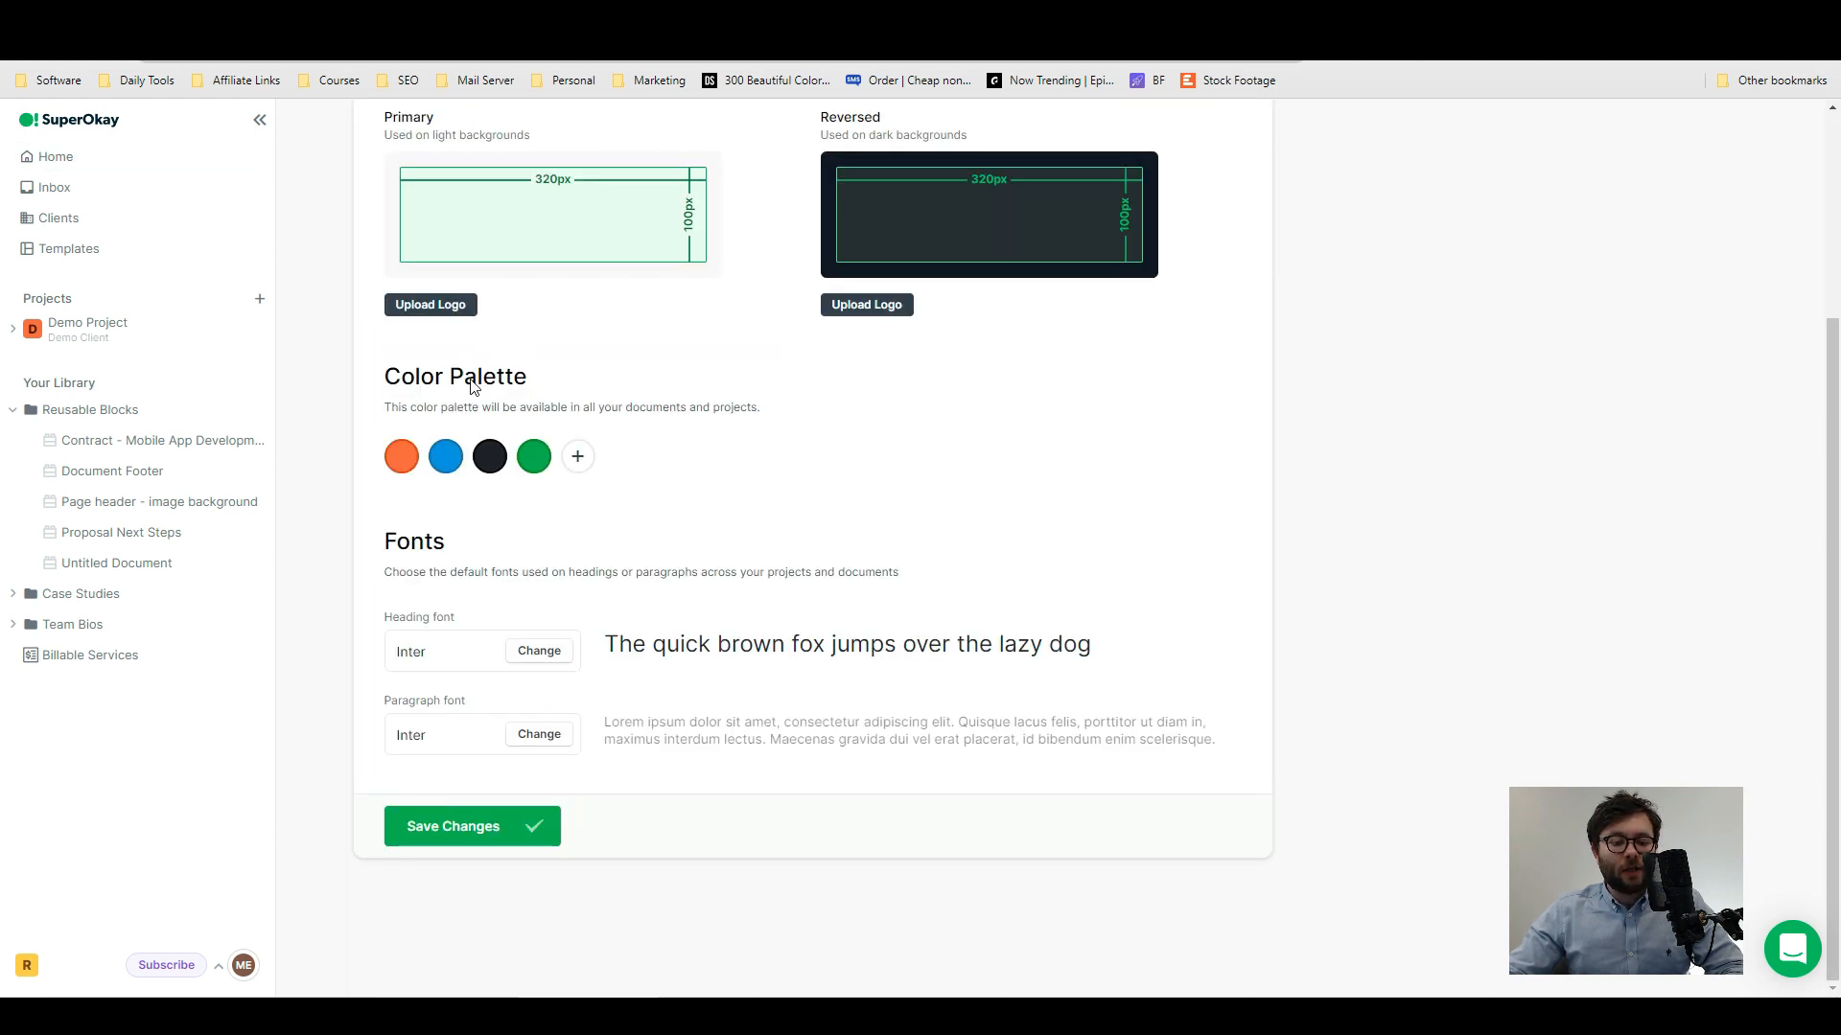
scroll(508, 575, up, 3)
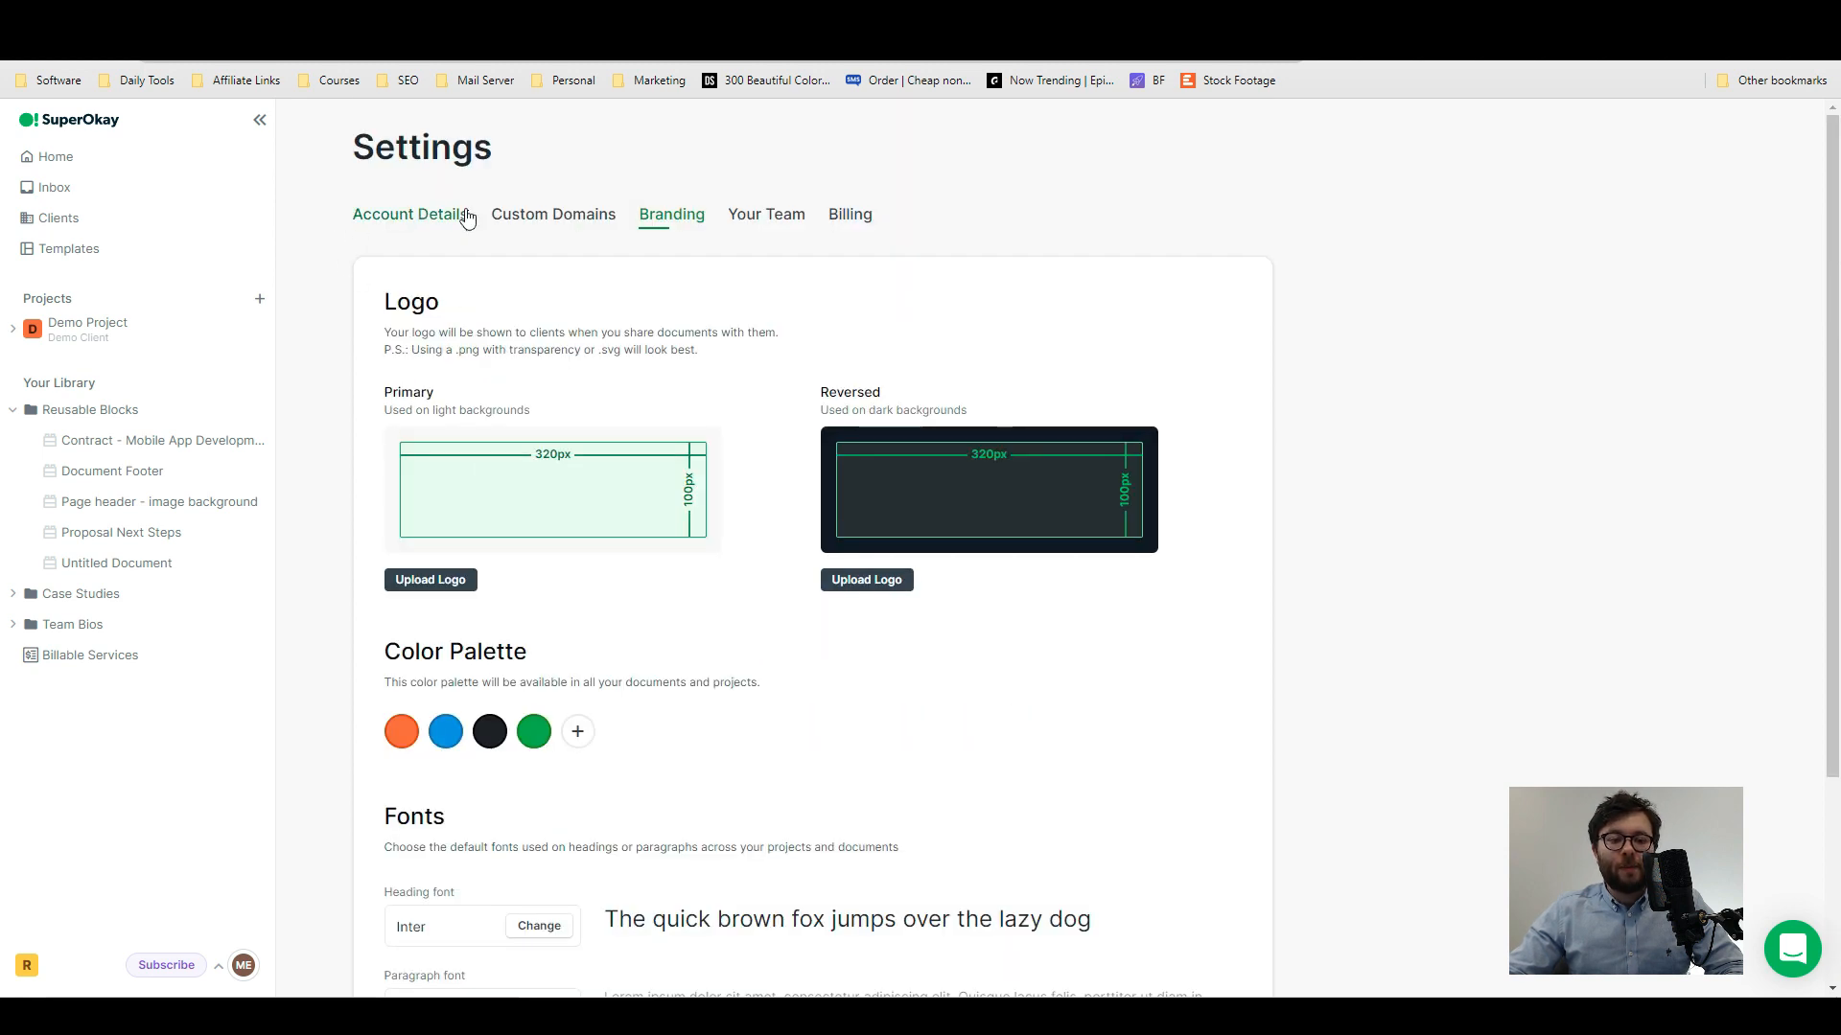
click(527, 217)
scroll(542, 383, down, 3)
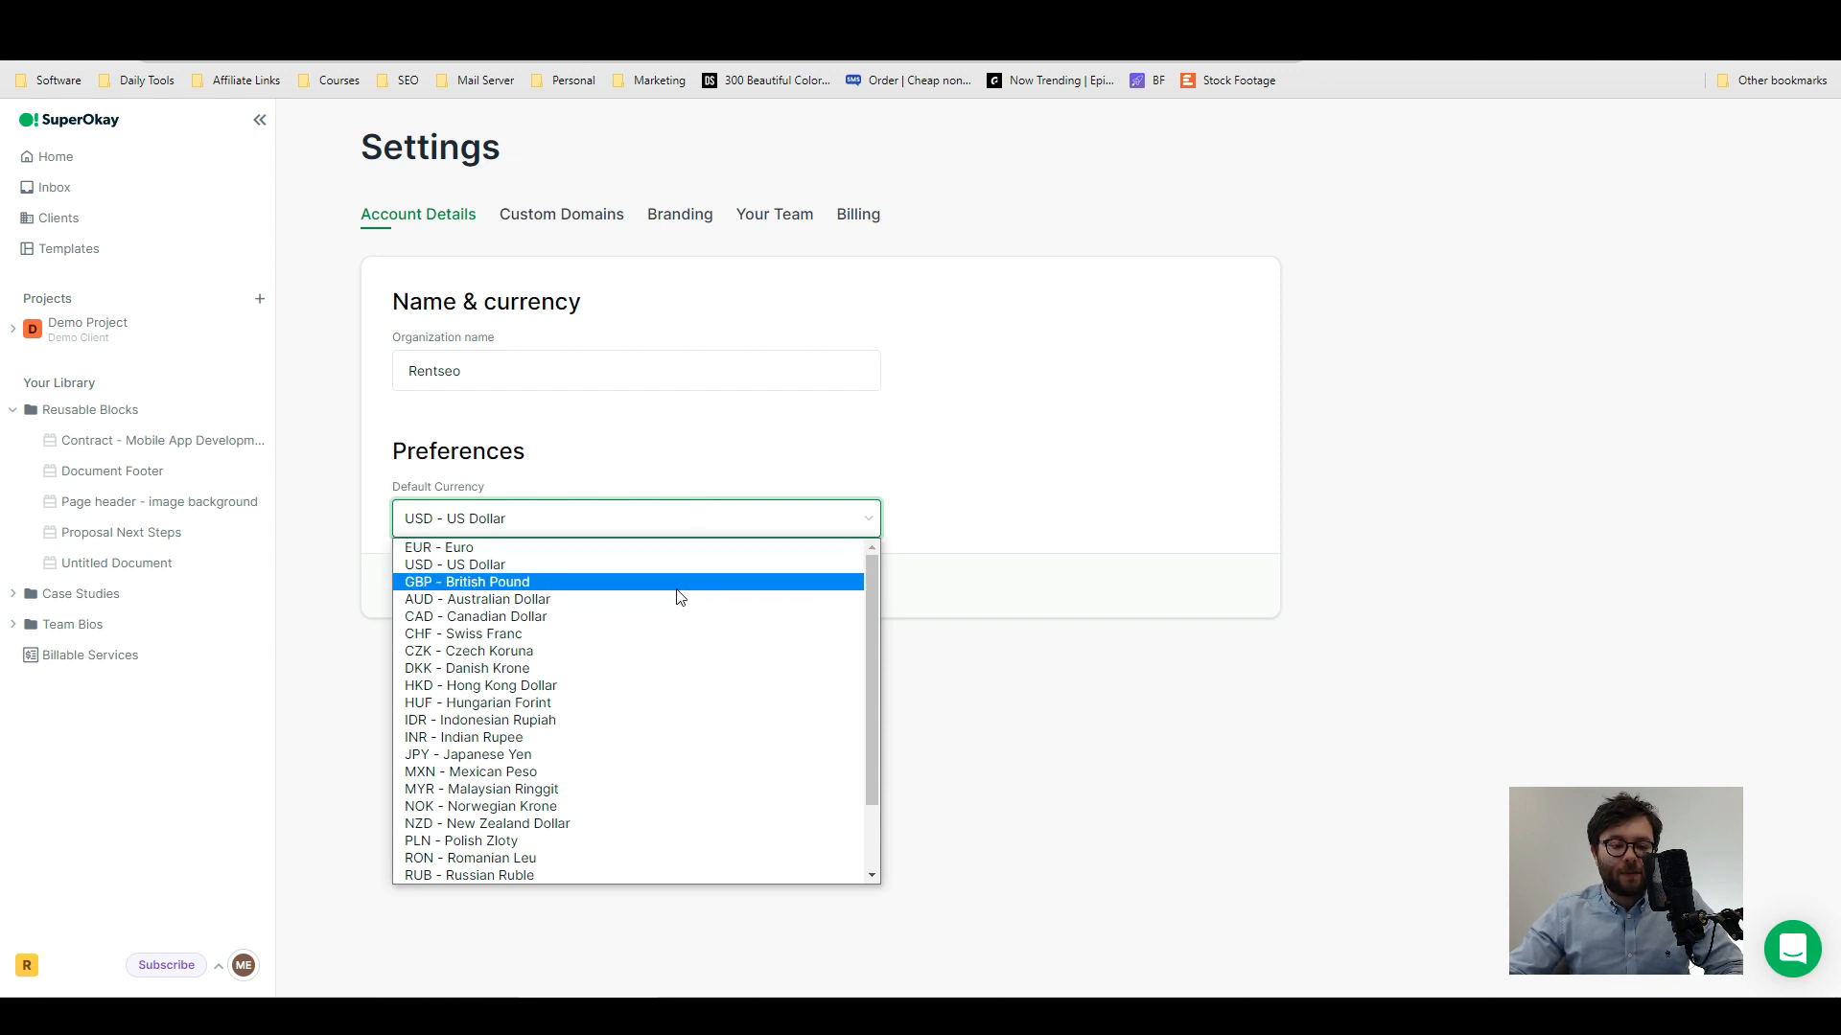
scroll(670, 632, down, 2)
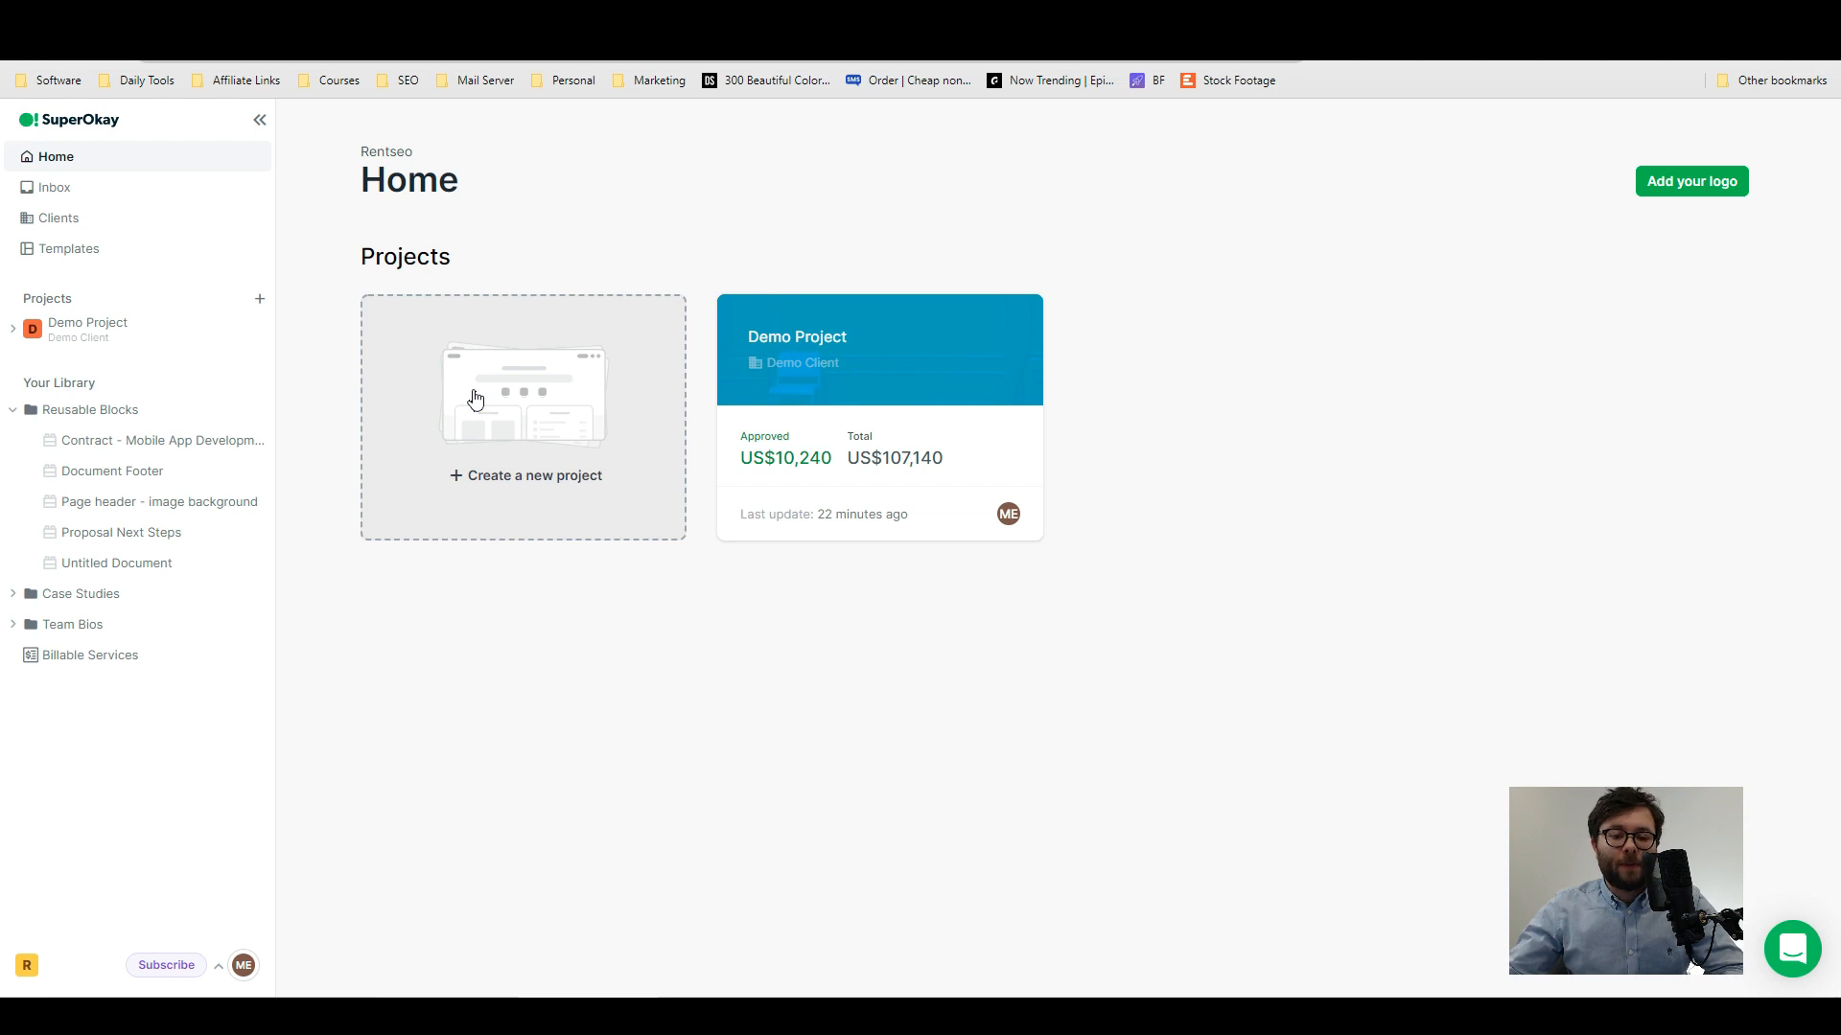
- Create a new client named Marty Inc
click(50, 220)
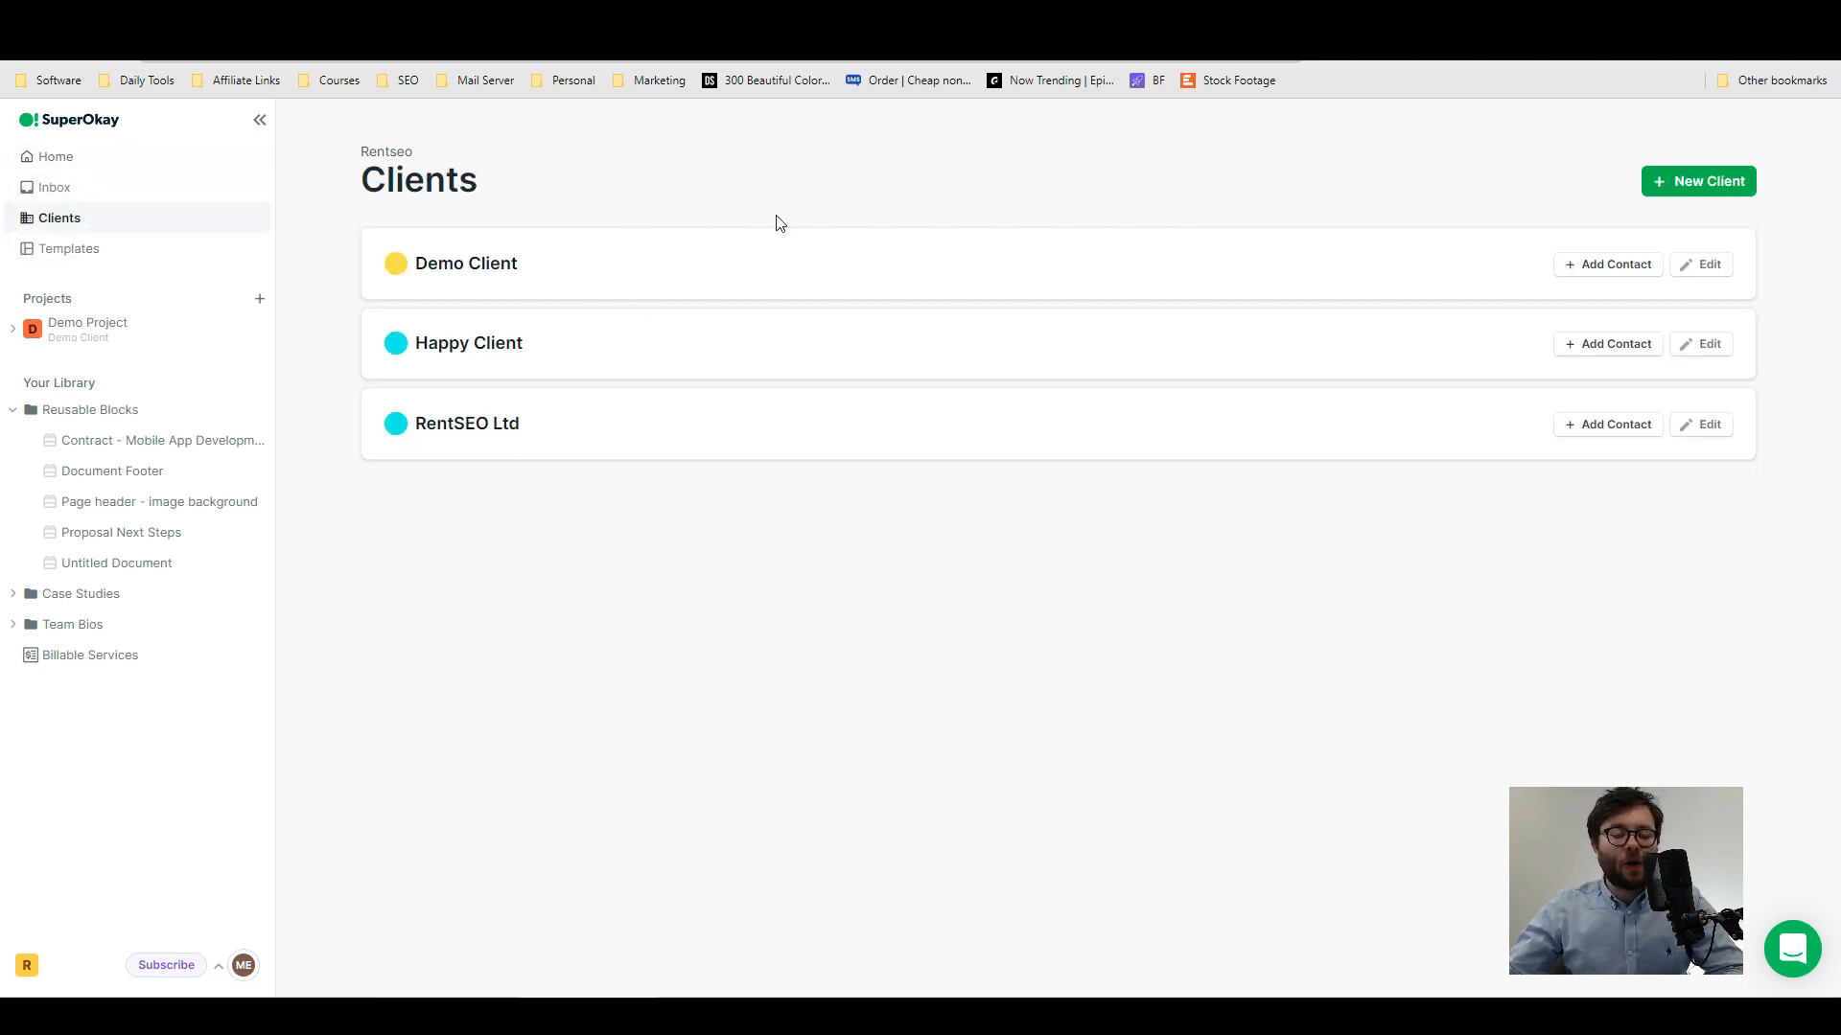
click(1672, 177)
drag(822, 250, 711, 253)
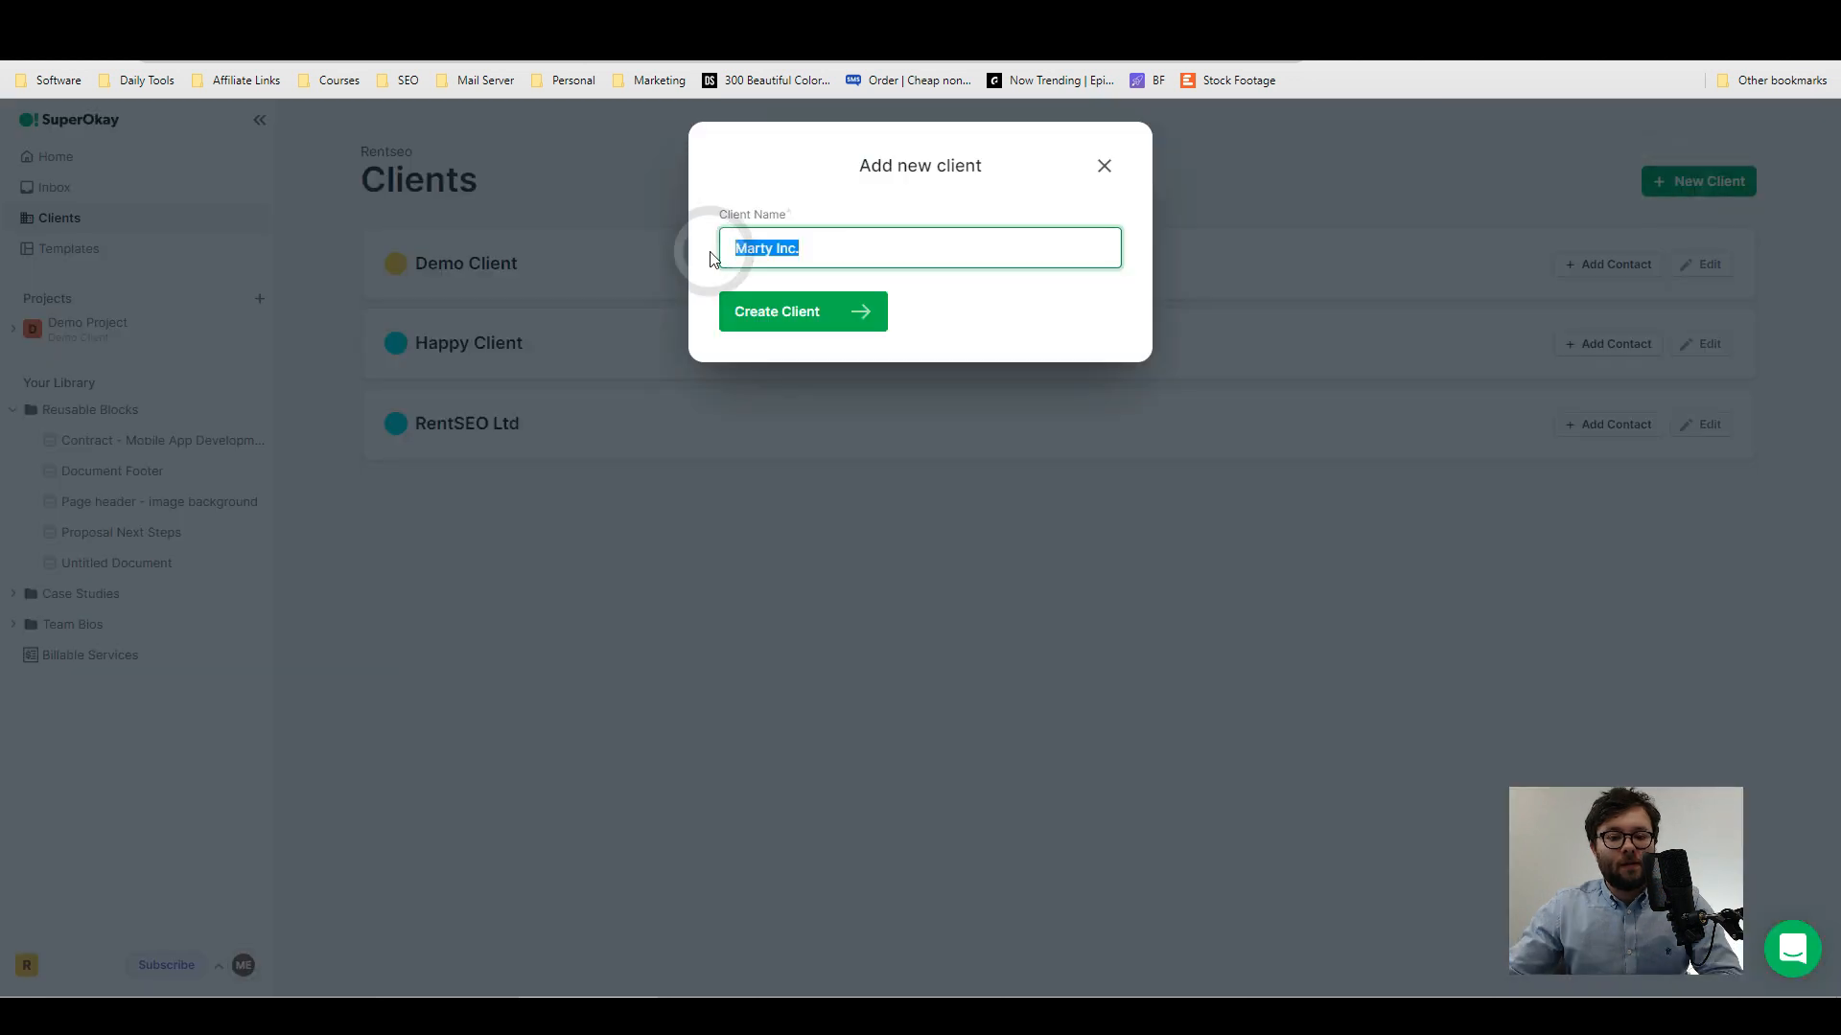
click(879, 321)
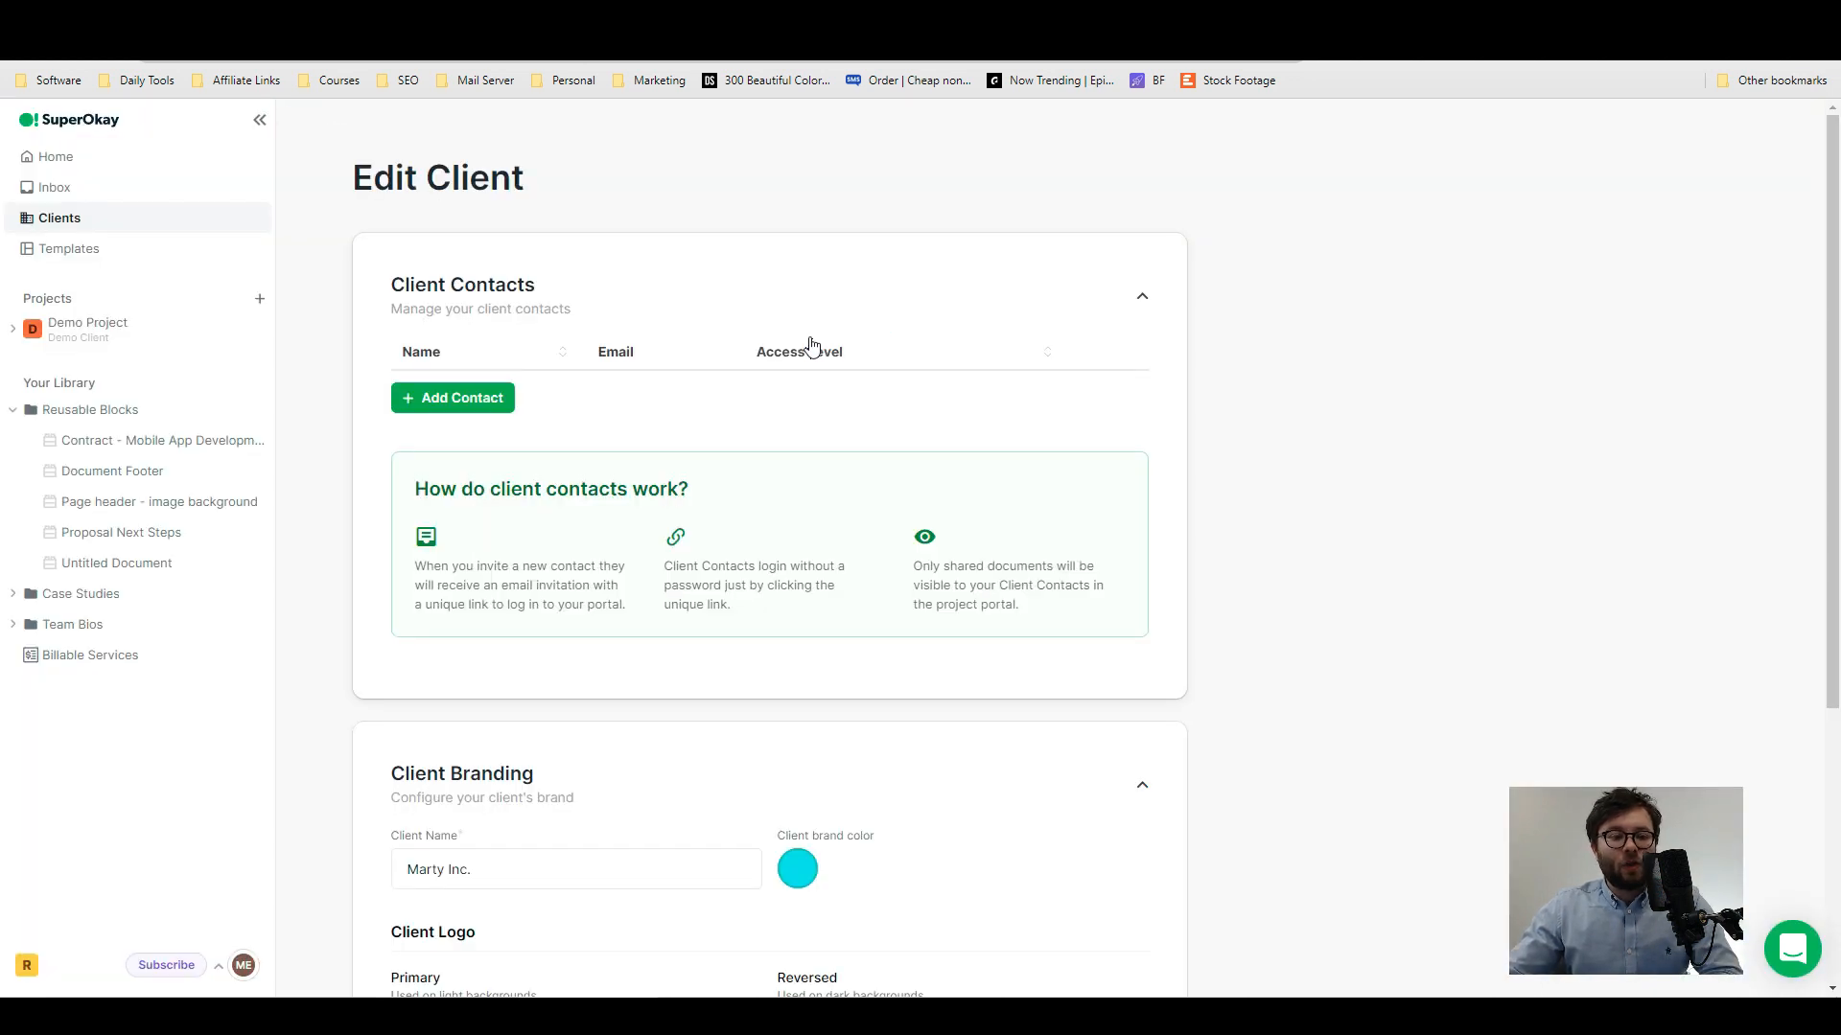
- Upload and save the RentSEO logo as the client's primary logo, and open the form for adding a client contact
scroll(712, 332, down, 4)
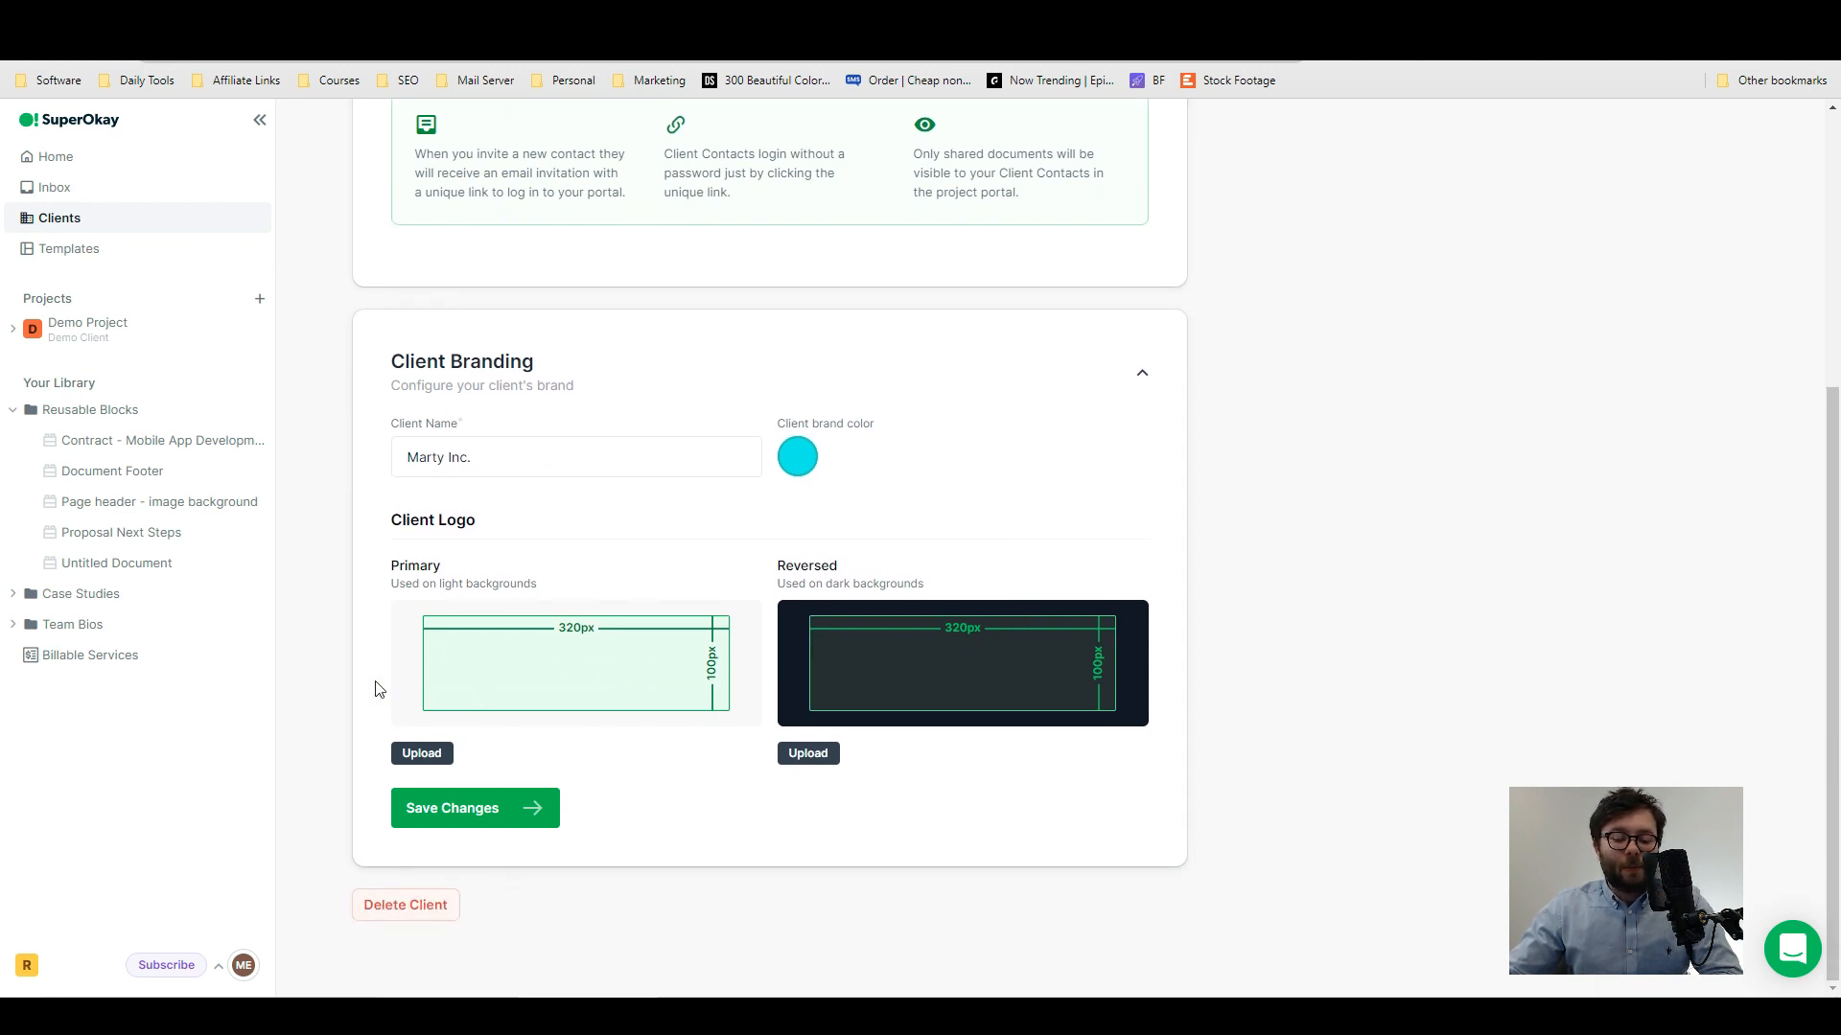
click(420, 752)
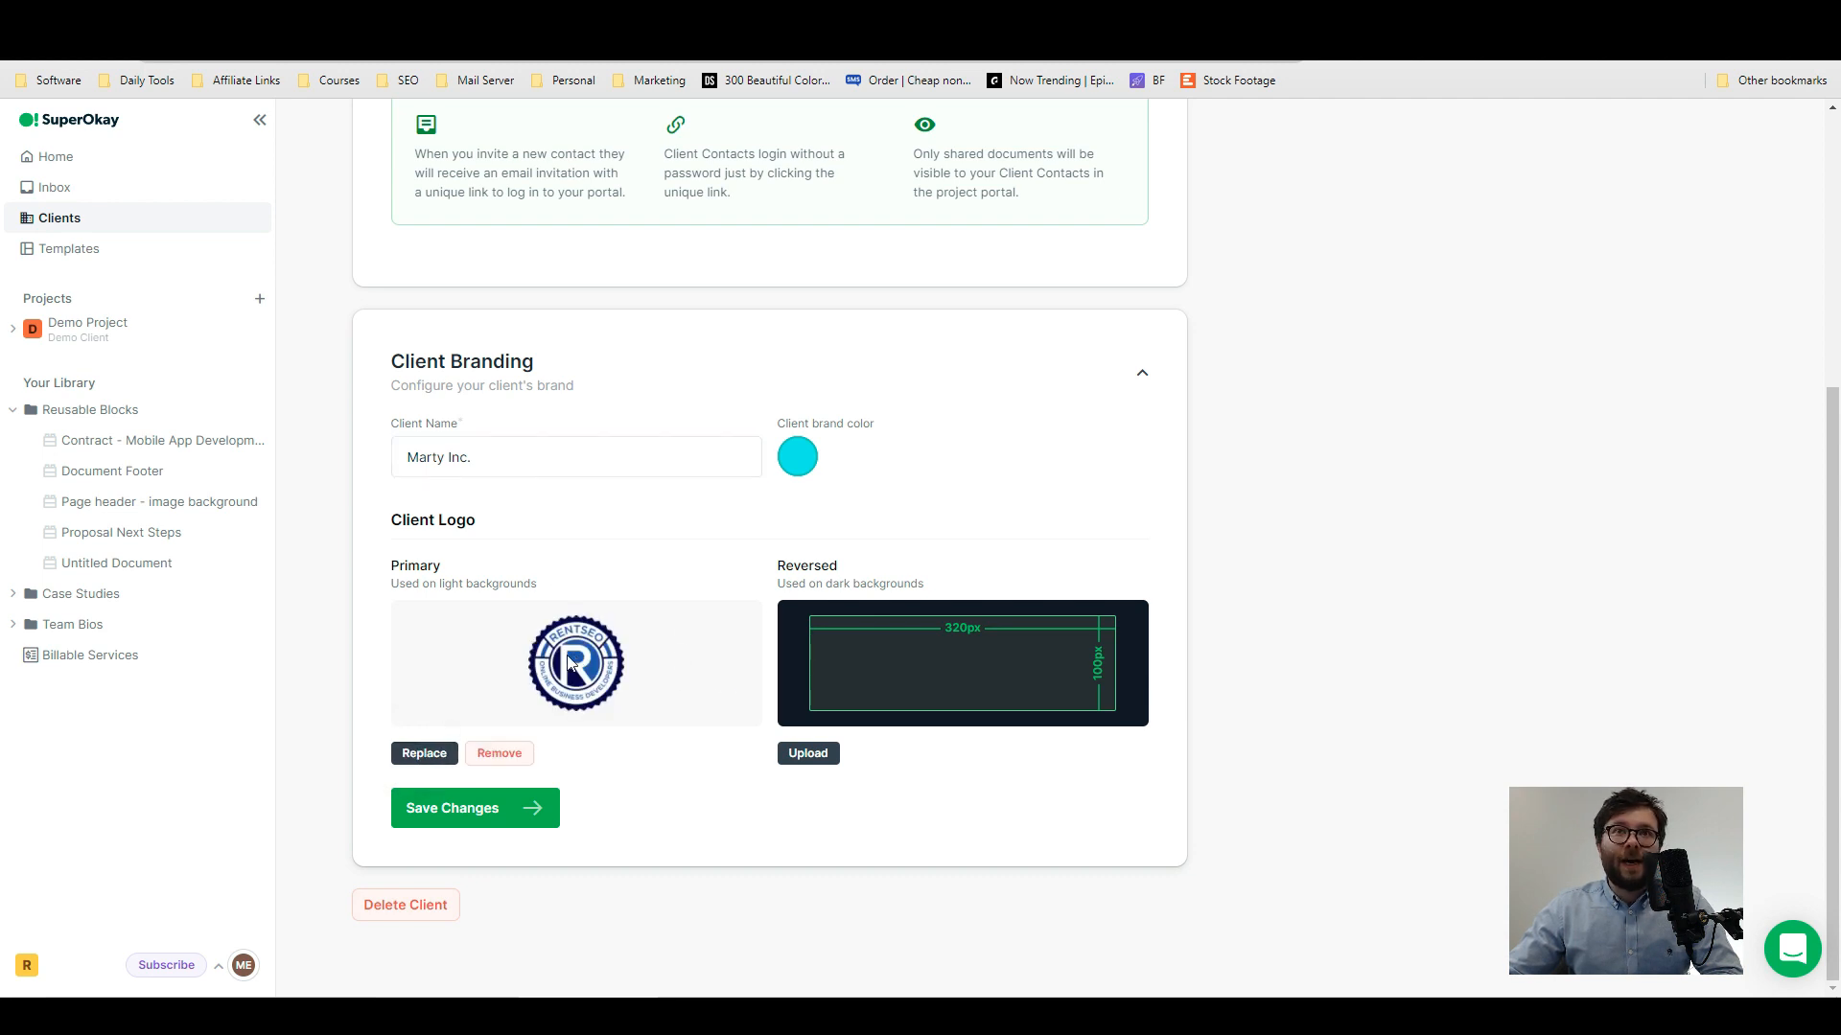
click(476, 810)
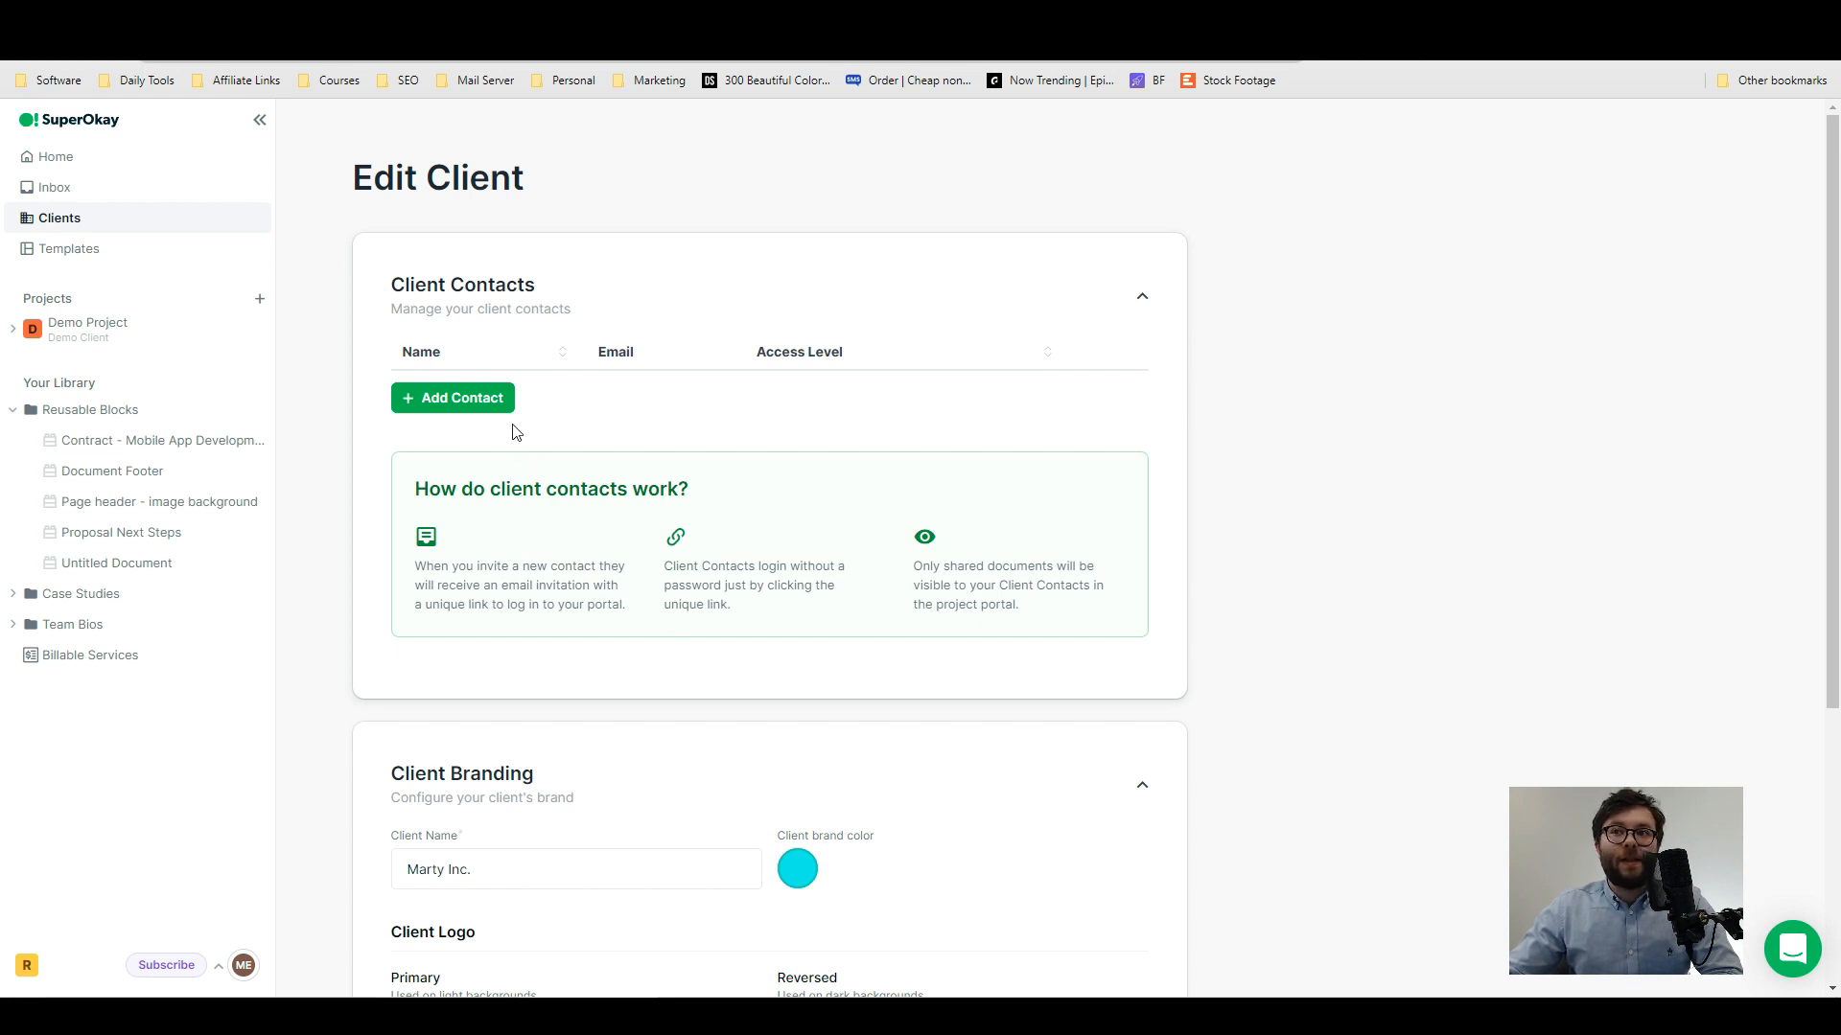
click(459, 400)
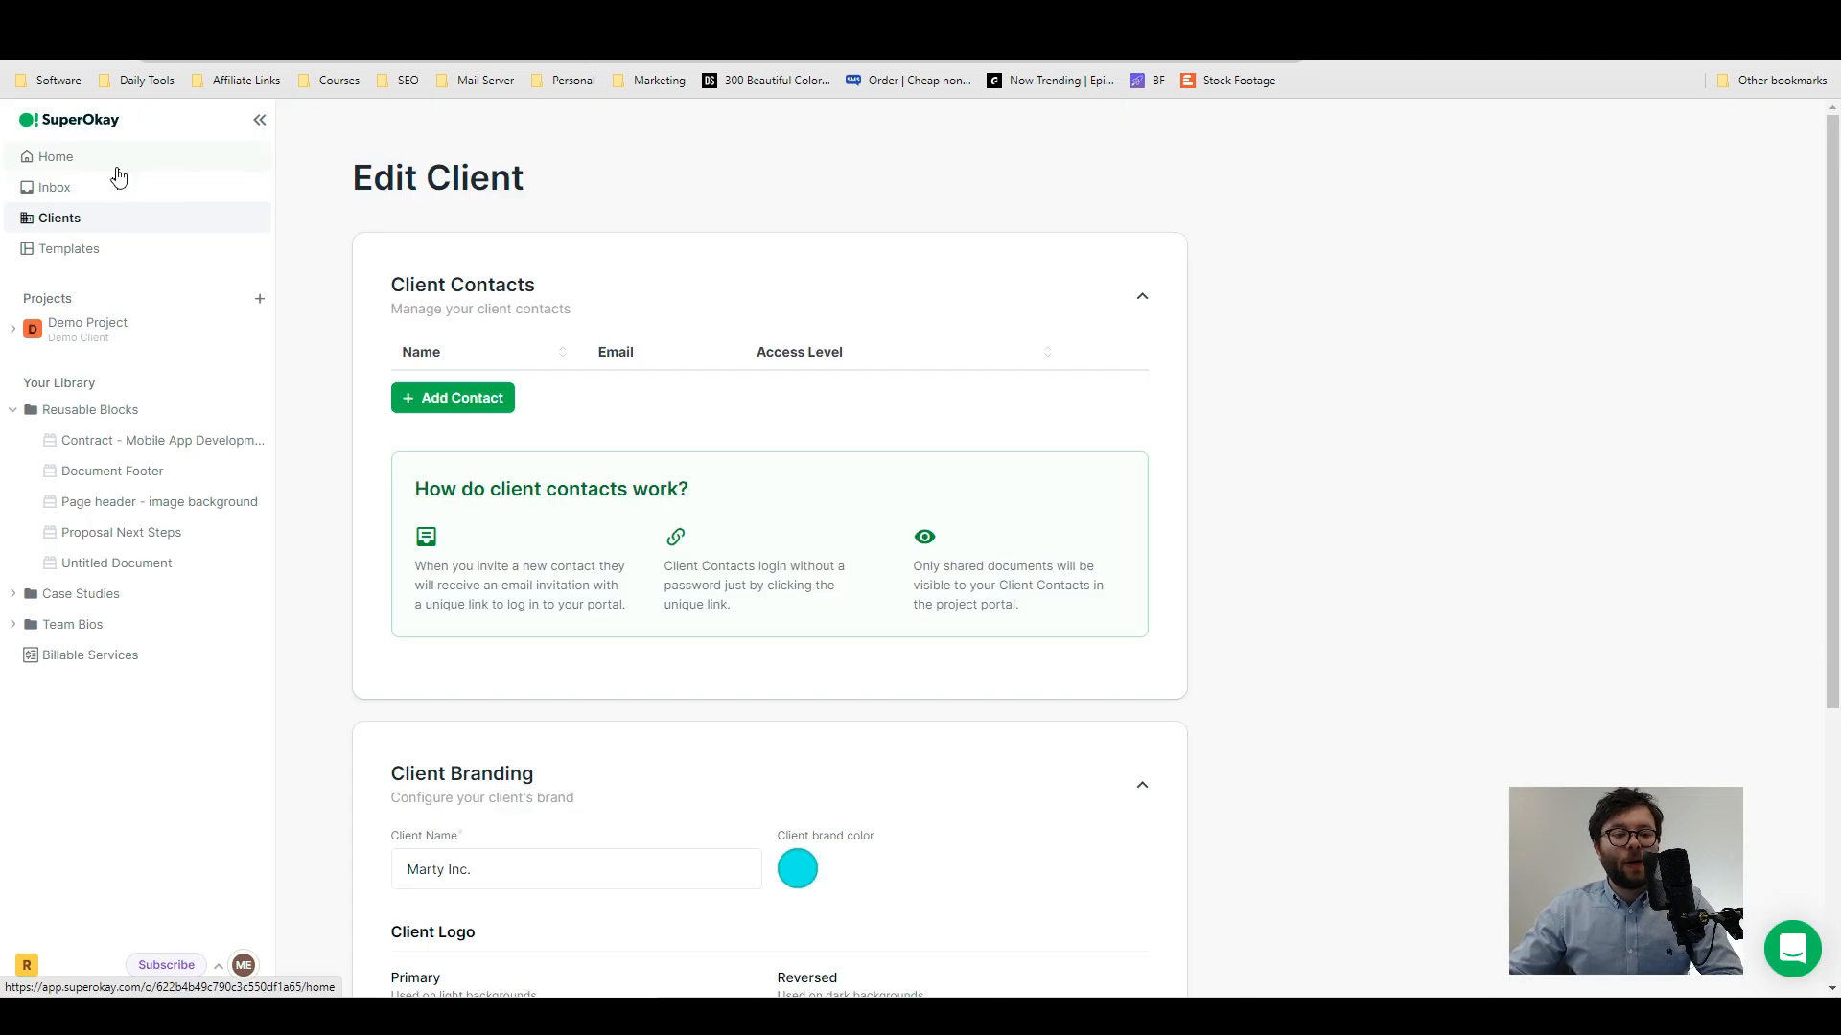
- Start a new project named Marty Inc. and assign it to the Marty Inc. client
click(116, 168)
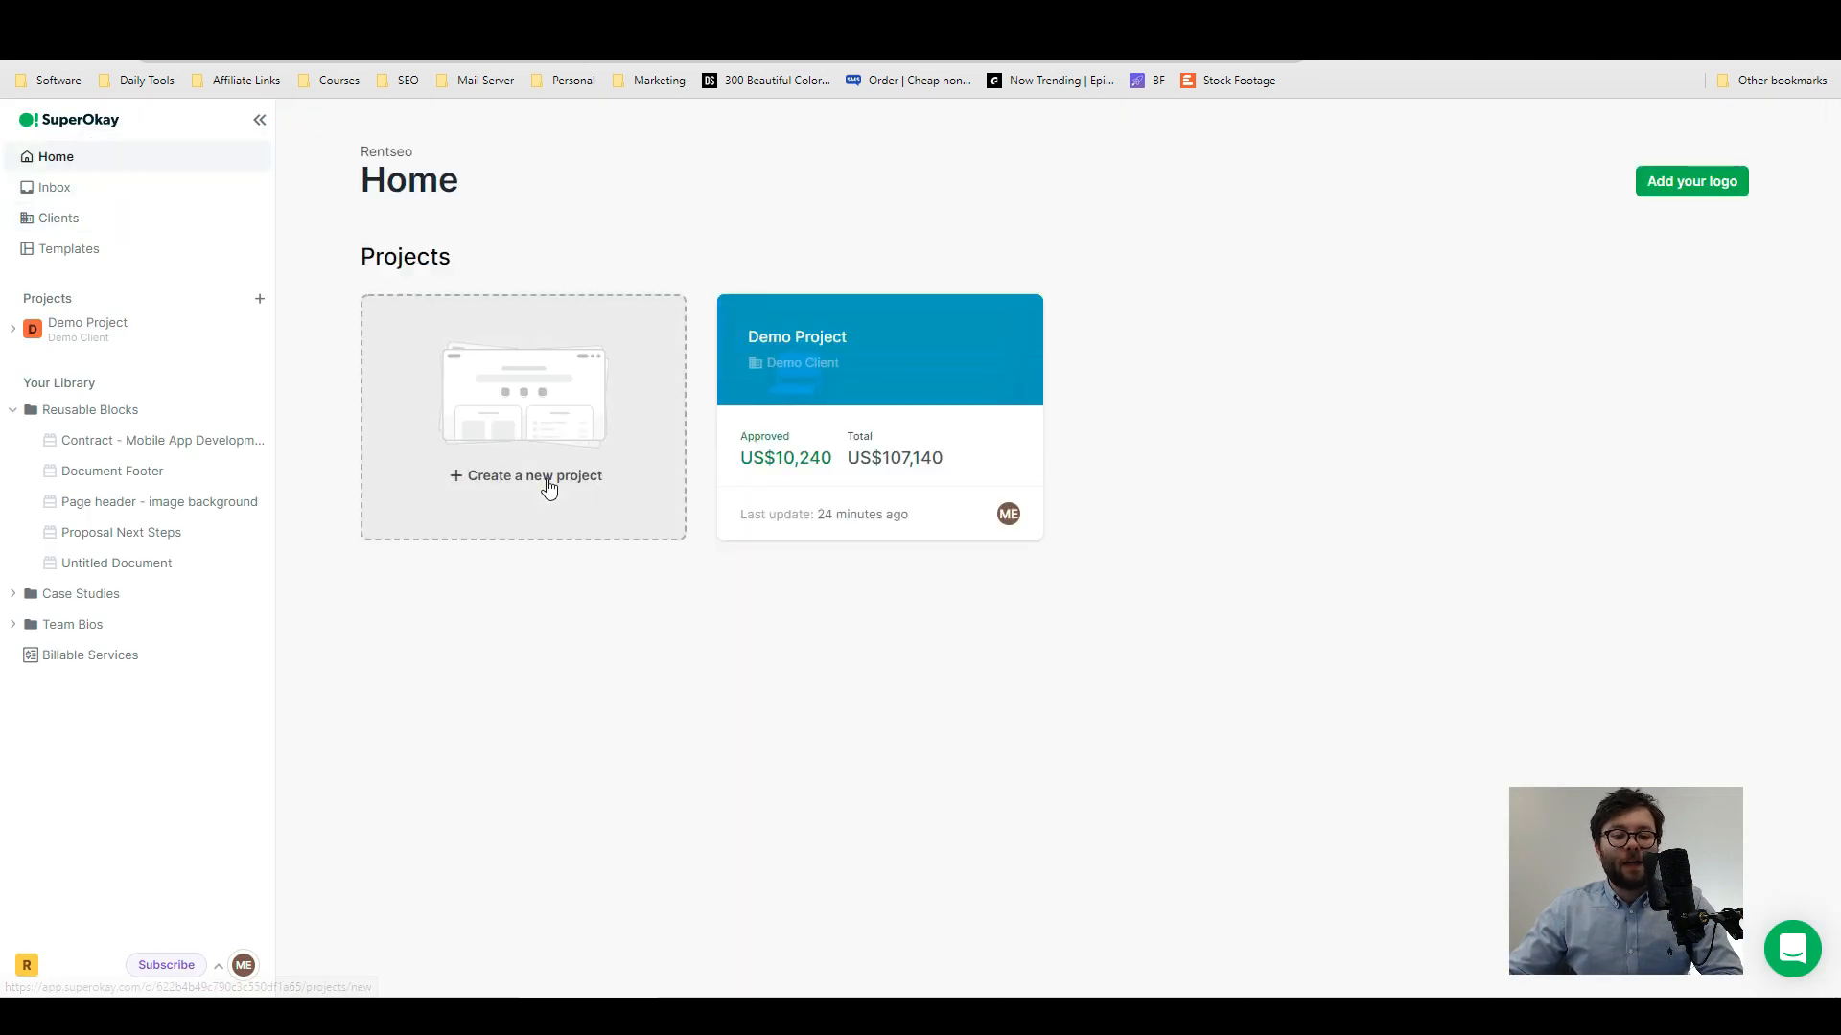
click(548, 488)
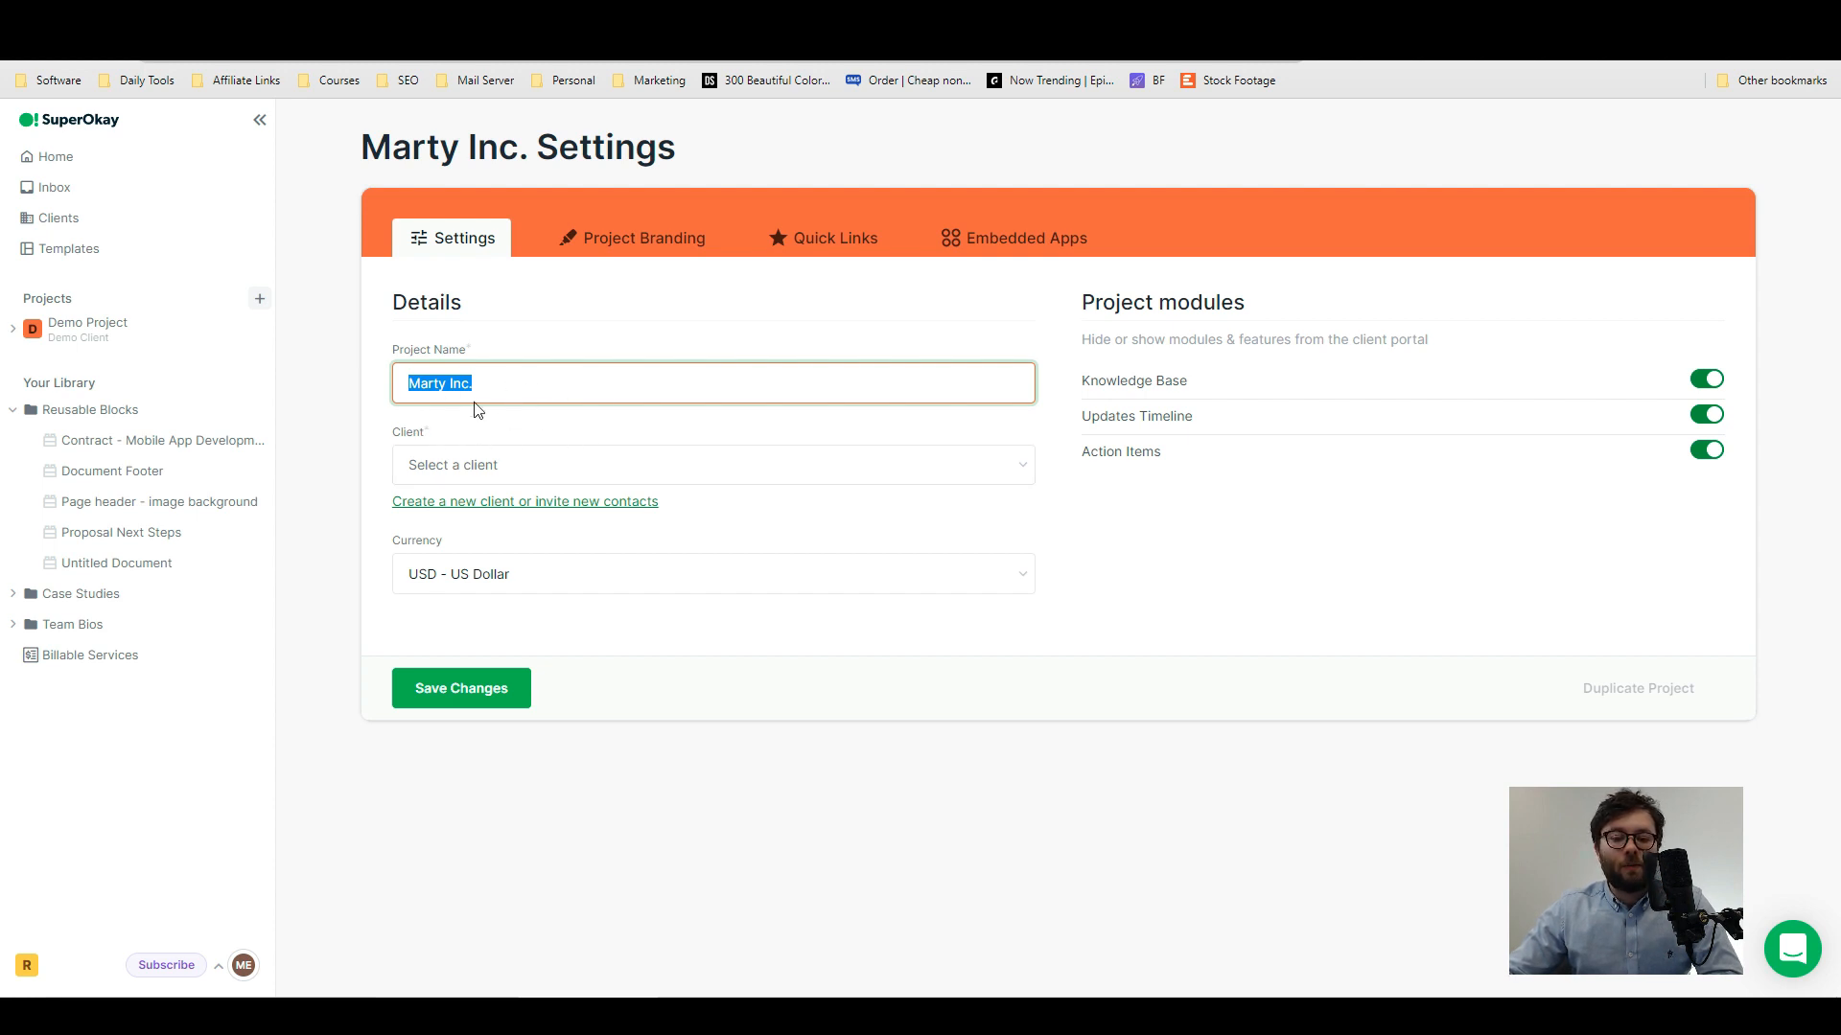
click(534, 471)
click(524, 551)
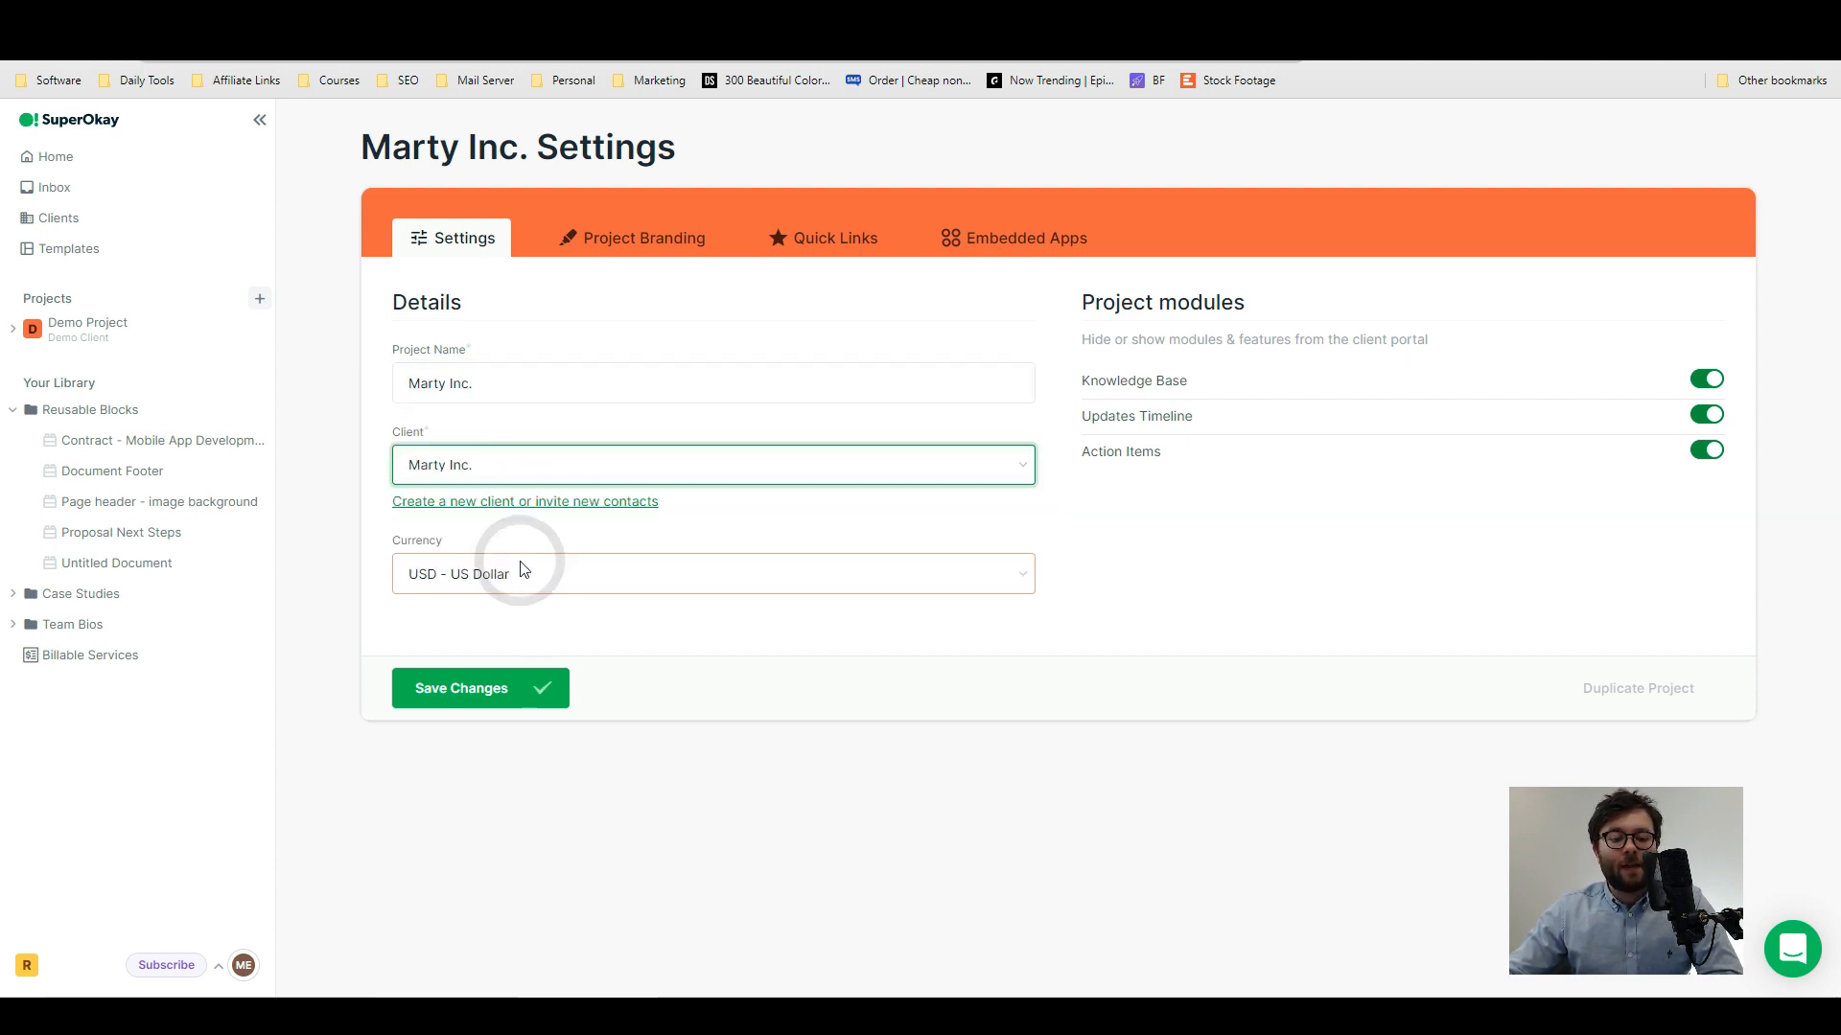
- Set the project currency to GBP - British Pound and save the project with all three project modules enabled
click(629, 586)
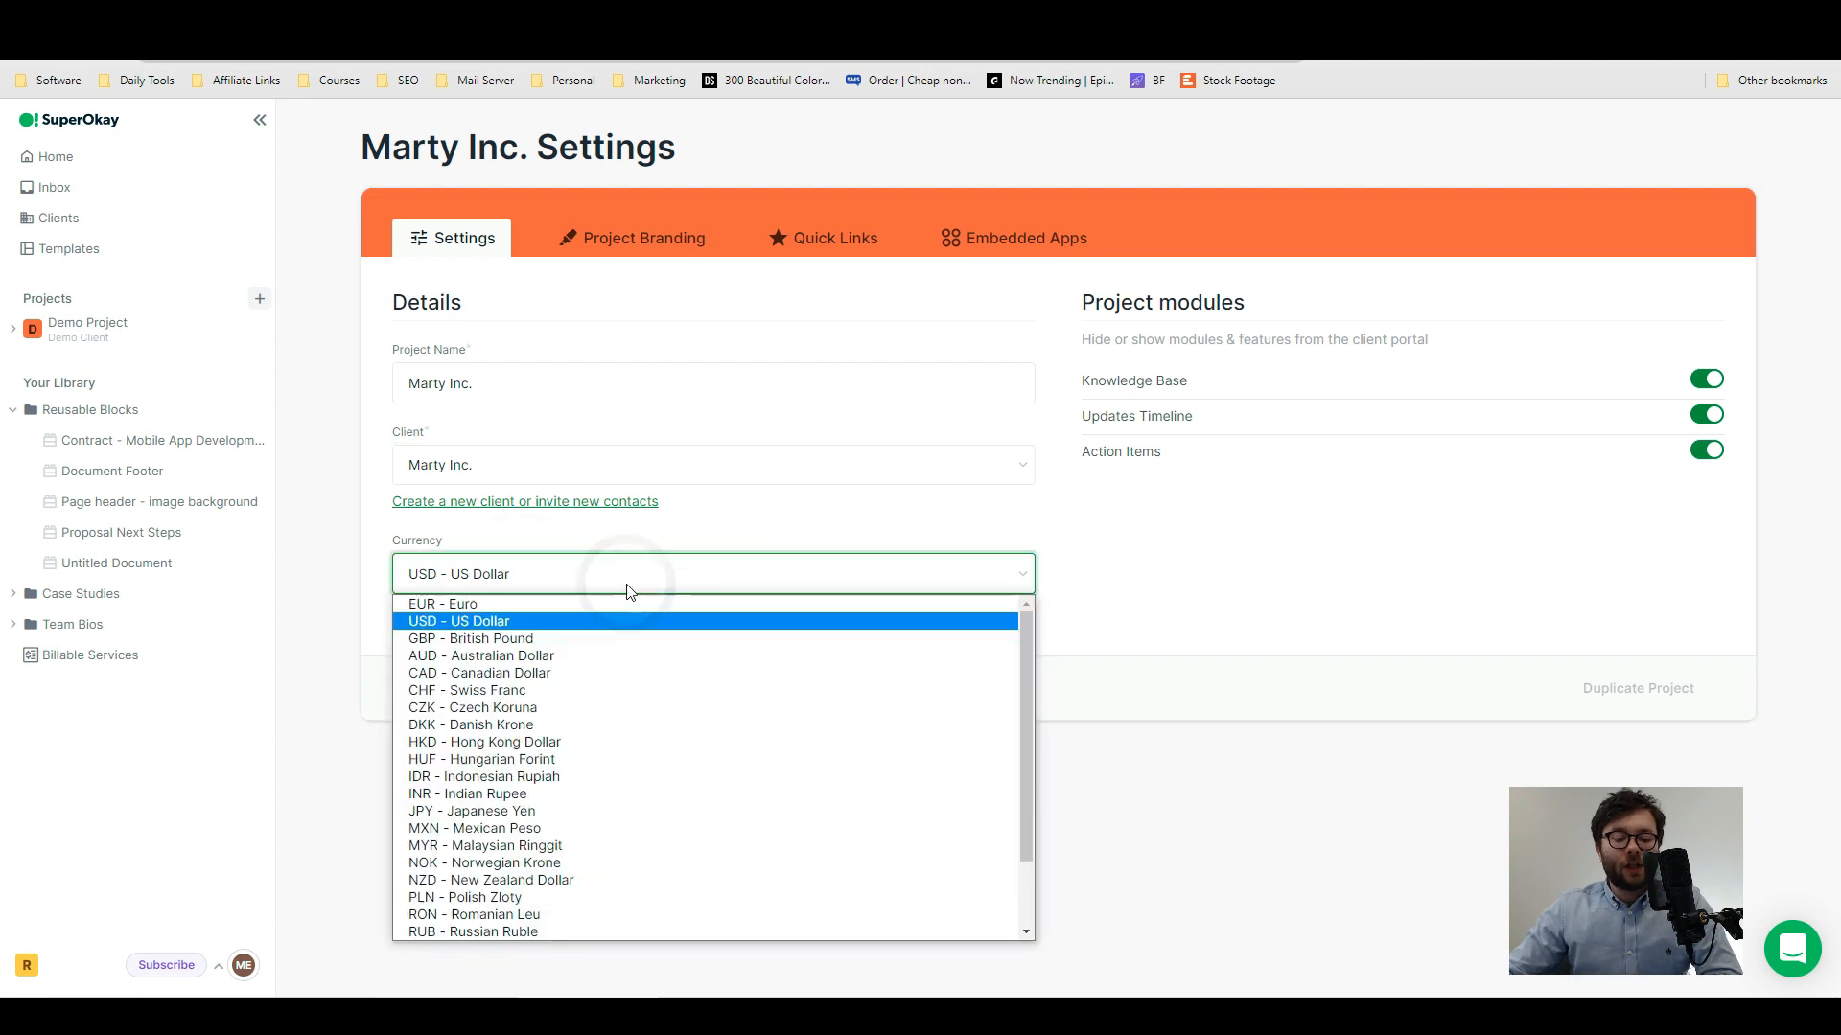
click(589, 638)
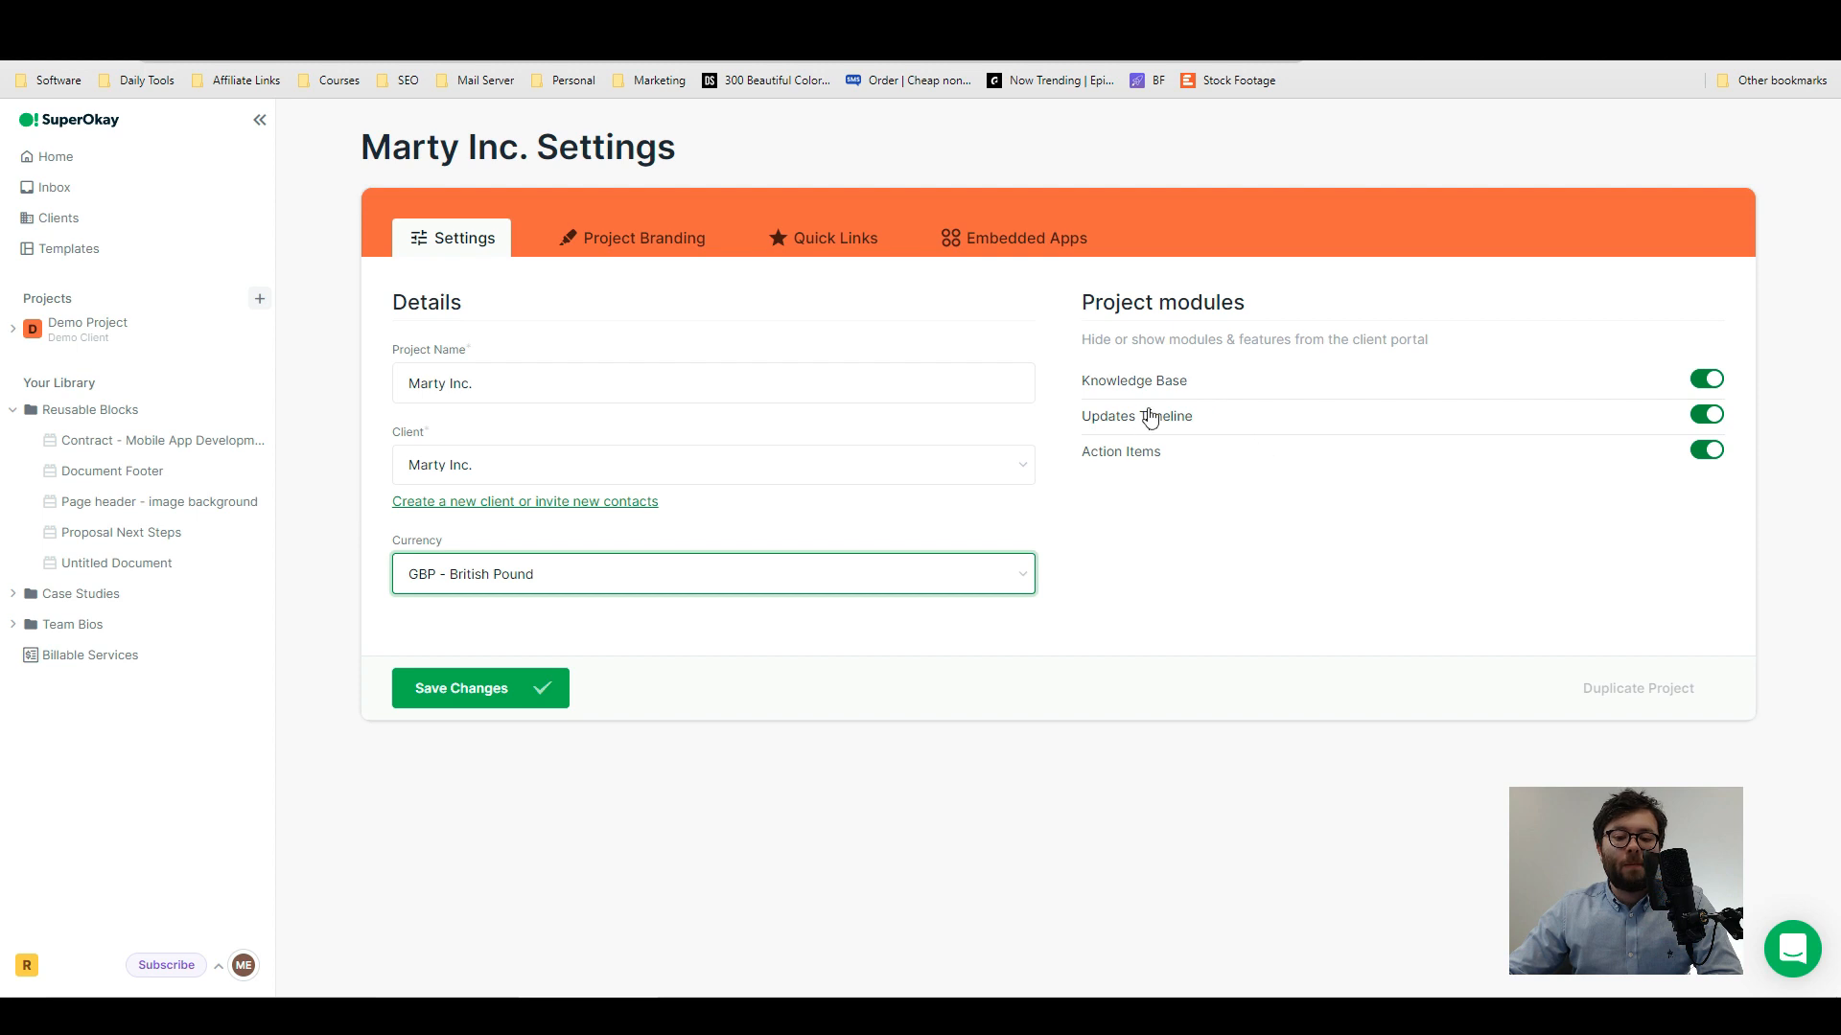
click(1715, 381)
click(1715, 381)
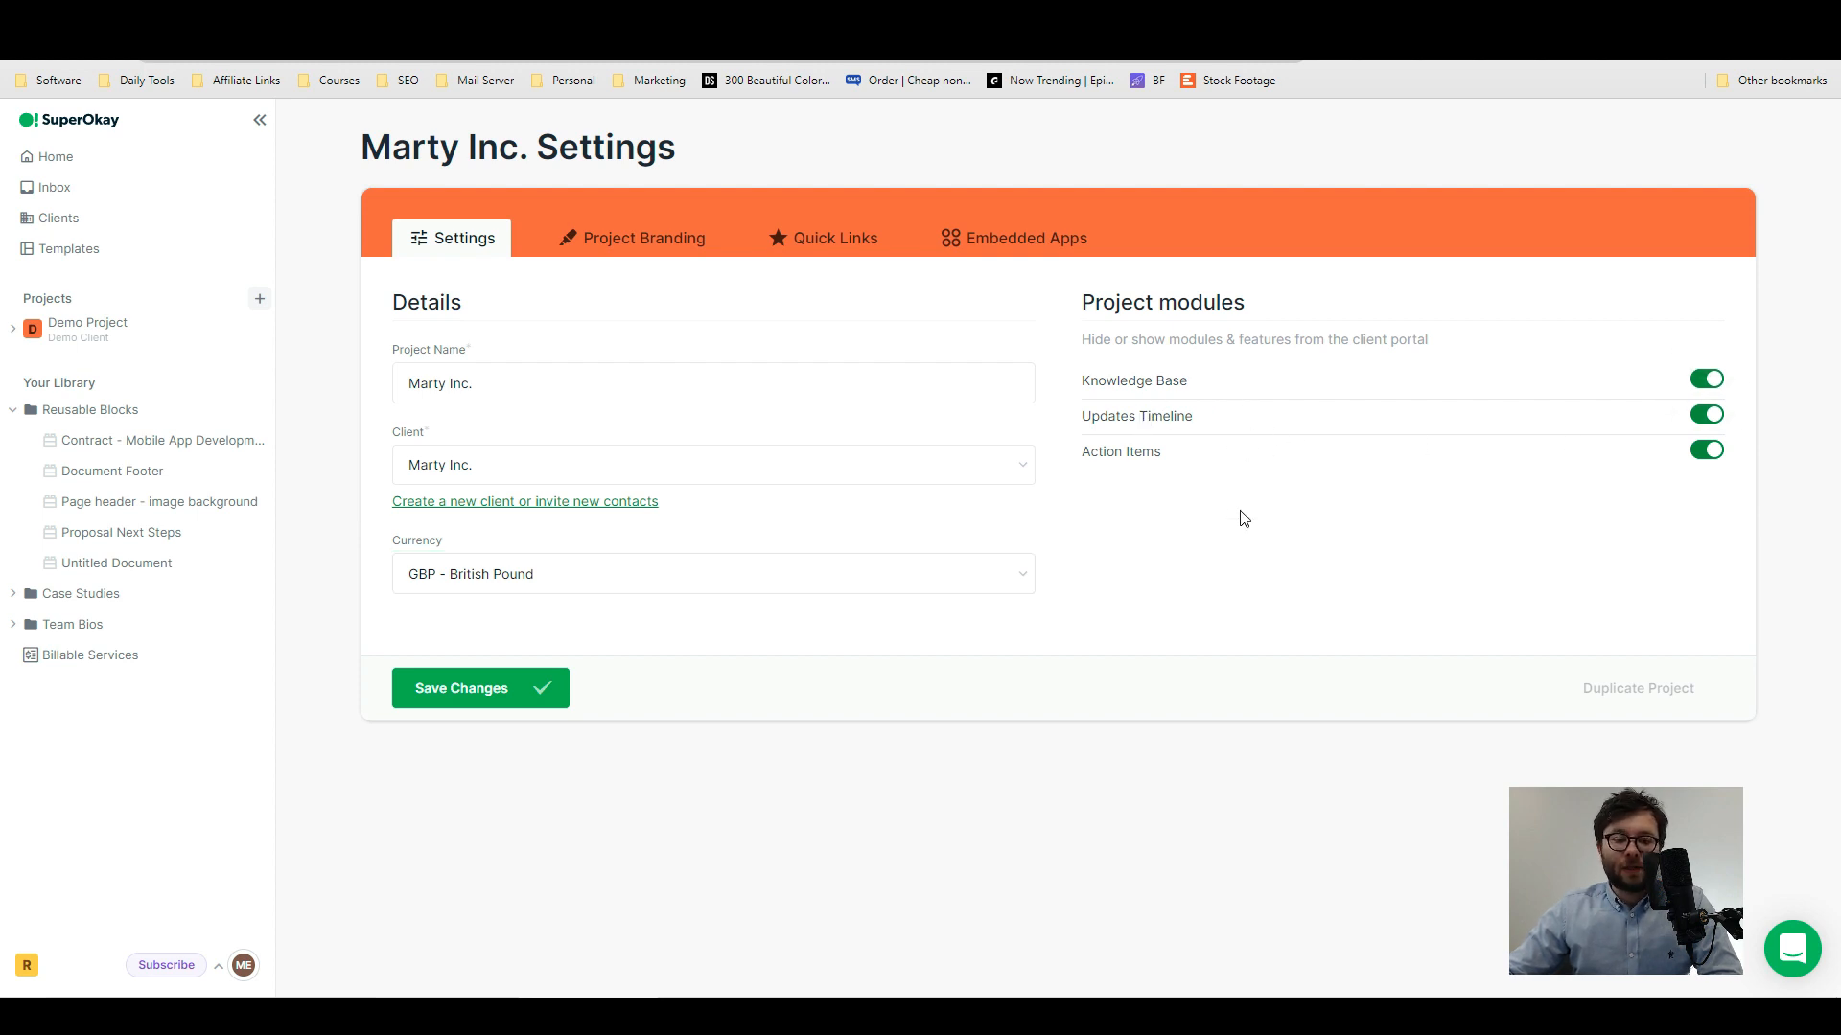
click(511, 692)
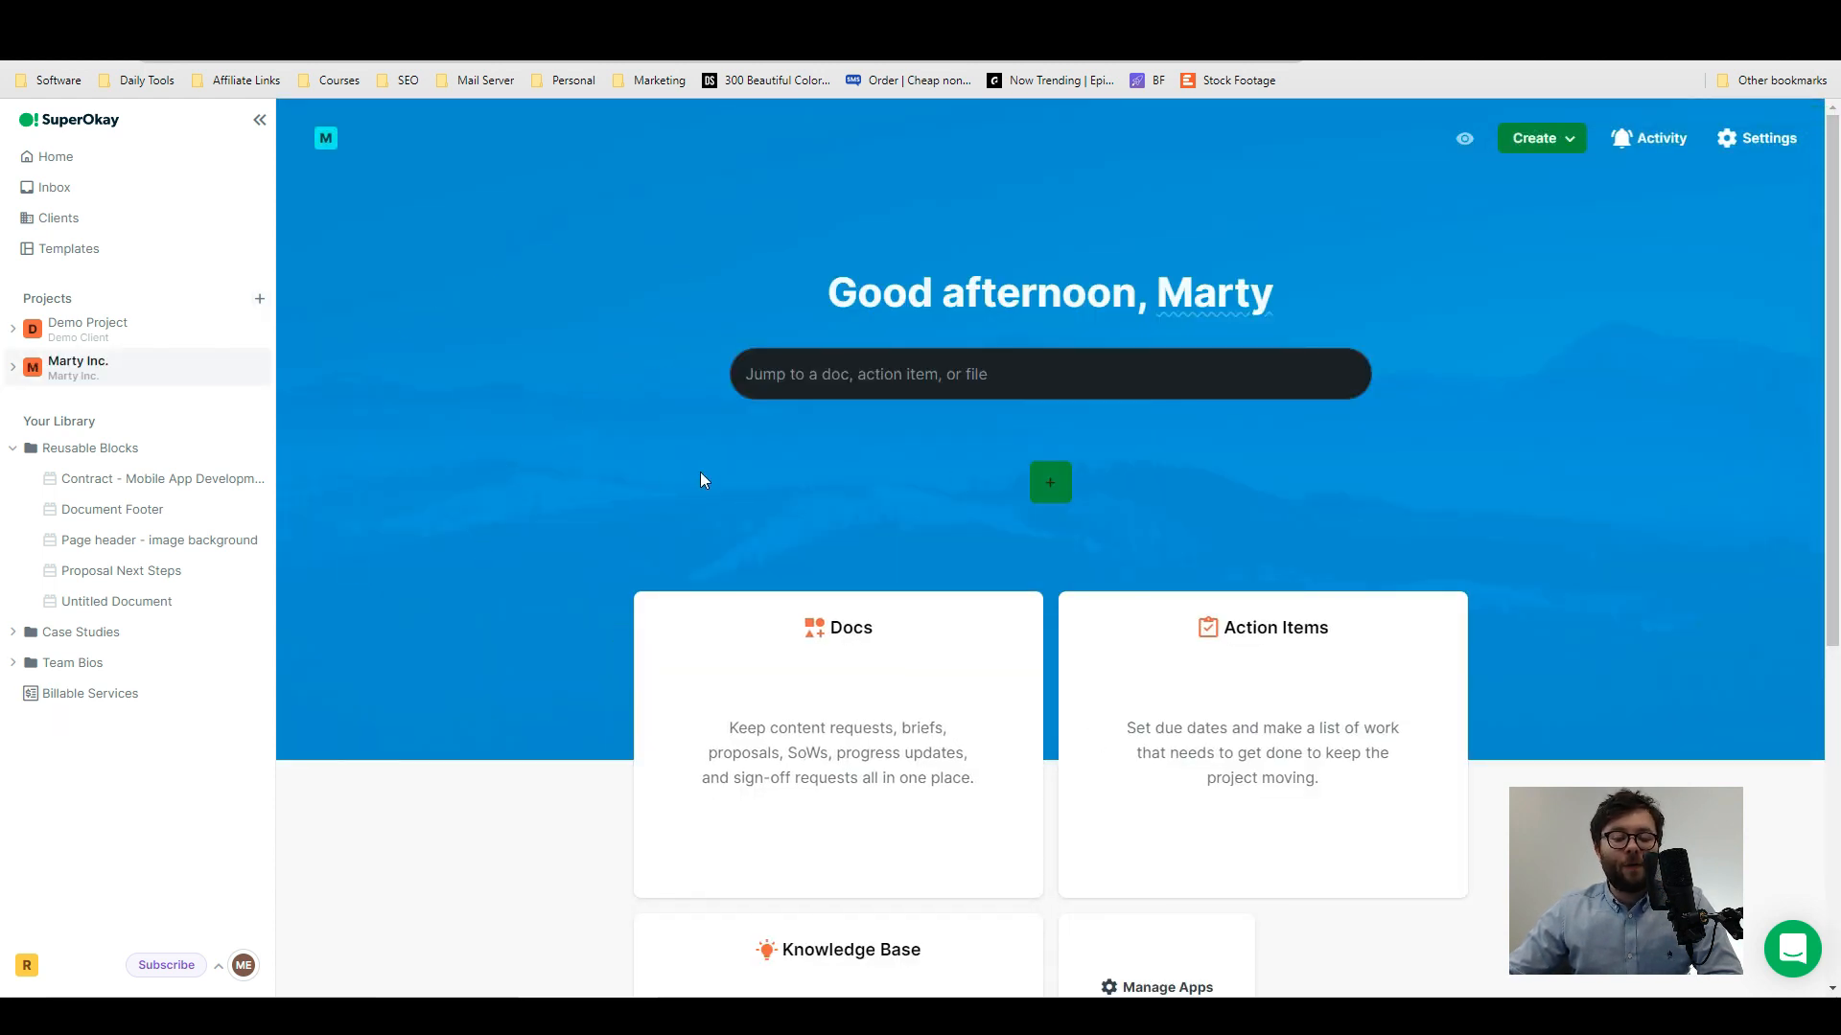
- Open the Marty Inc. project's branding settings from Home and set the portal theme to Dark
click(48, 155)
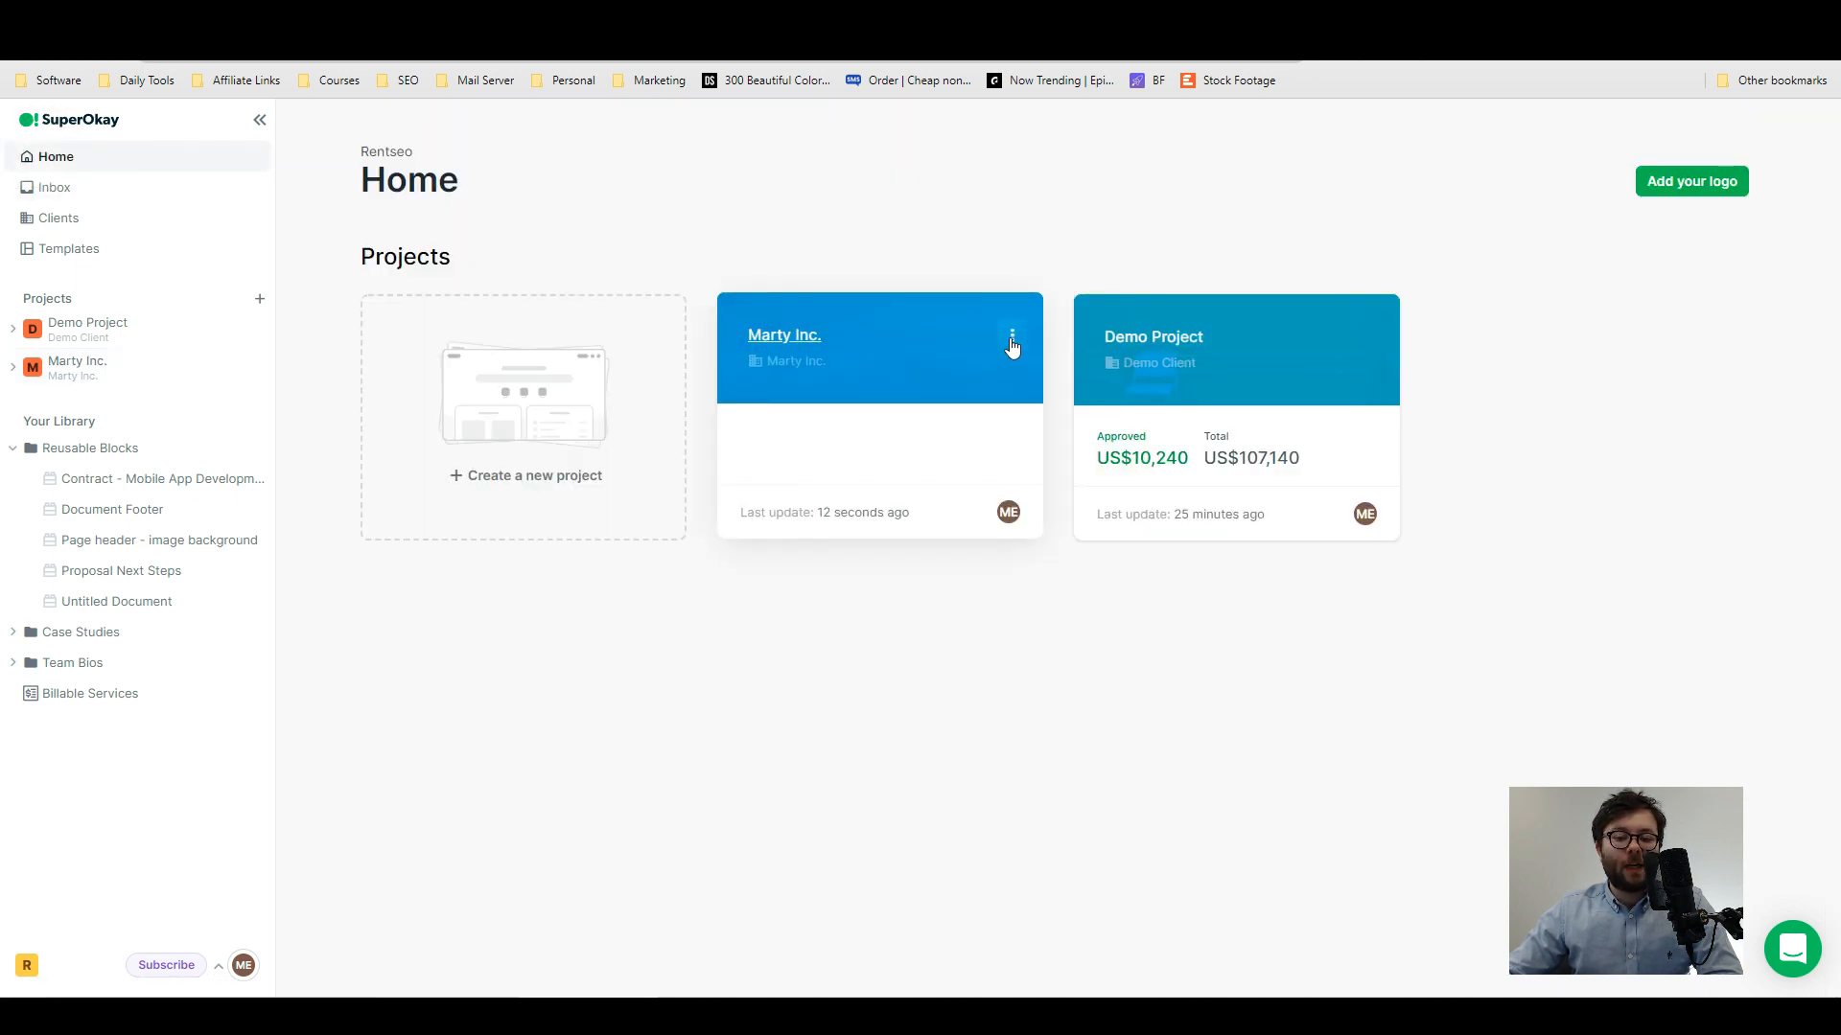
click(1013, 337)
click(934, 424)
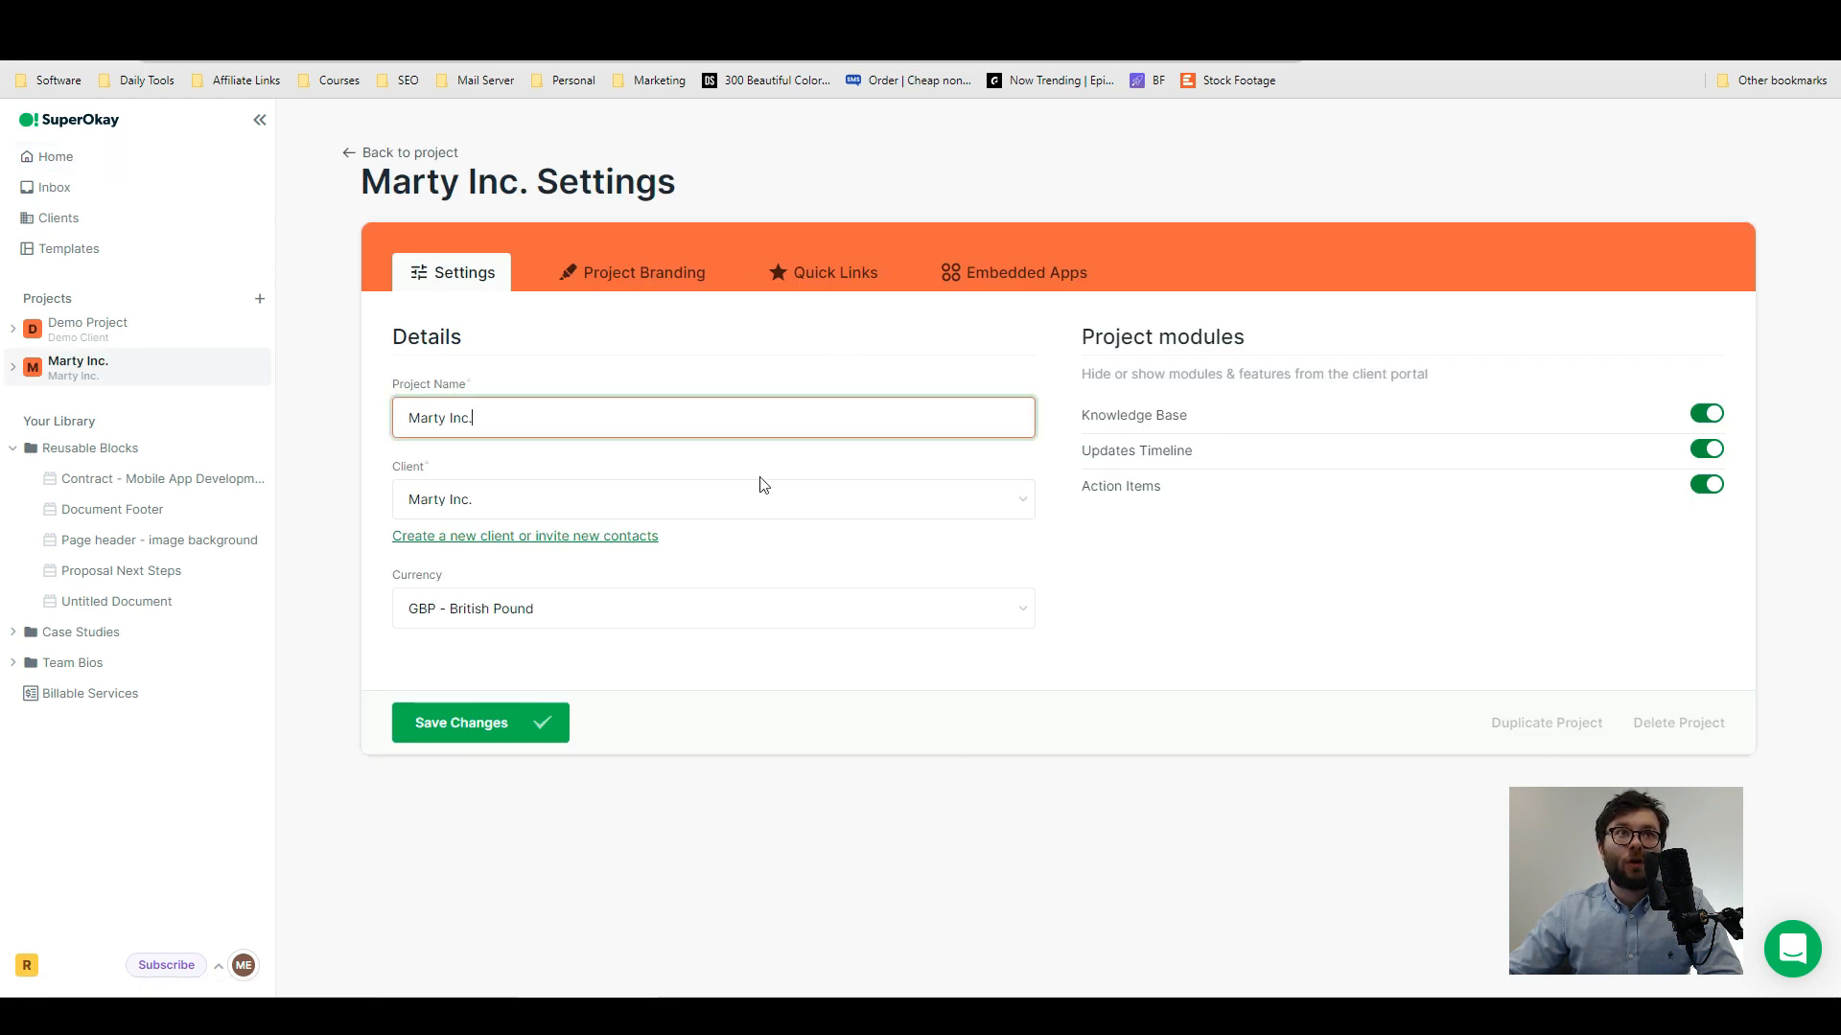
click(639, 273)
scroll(846, 547, down, 3)
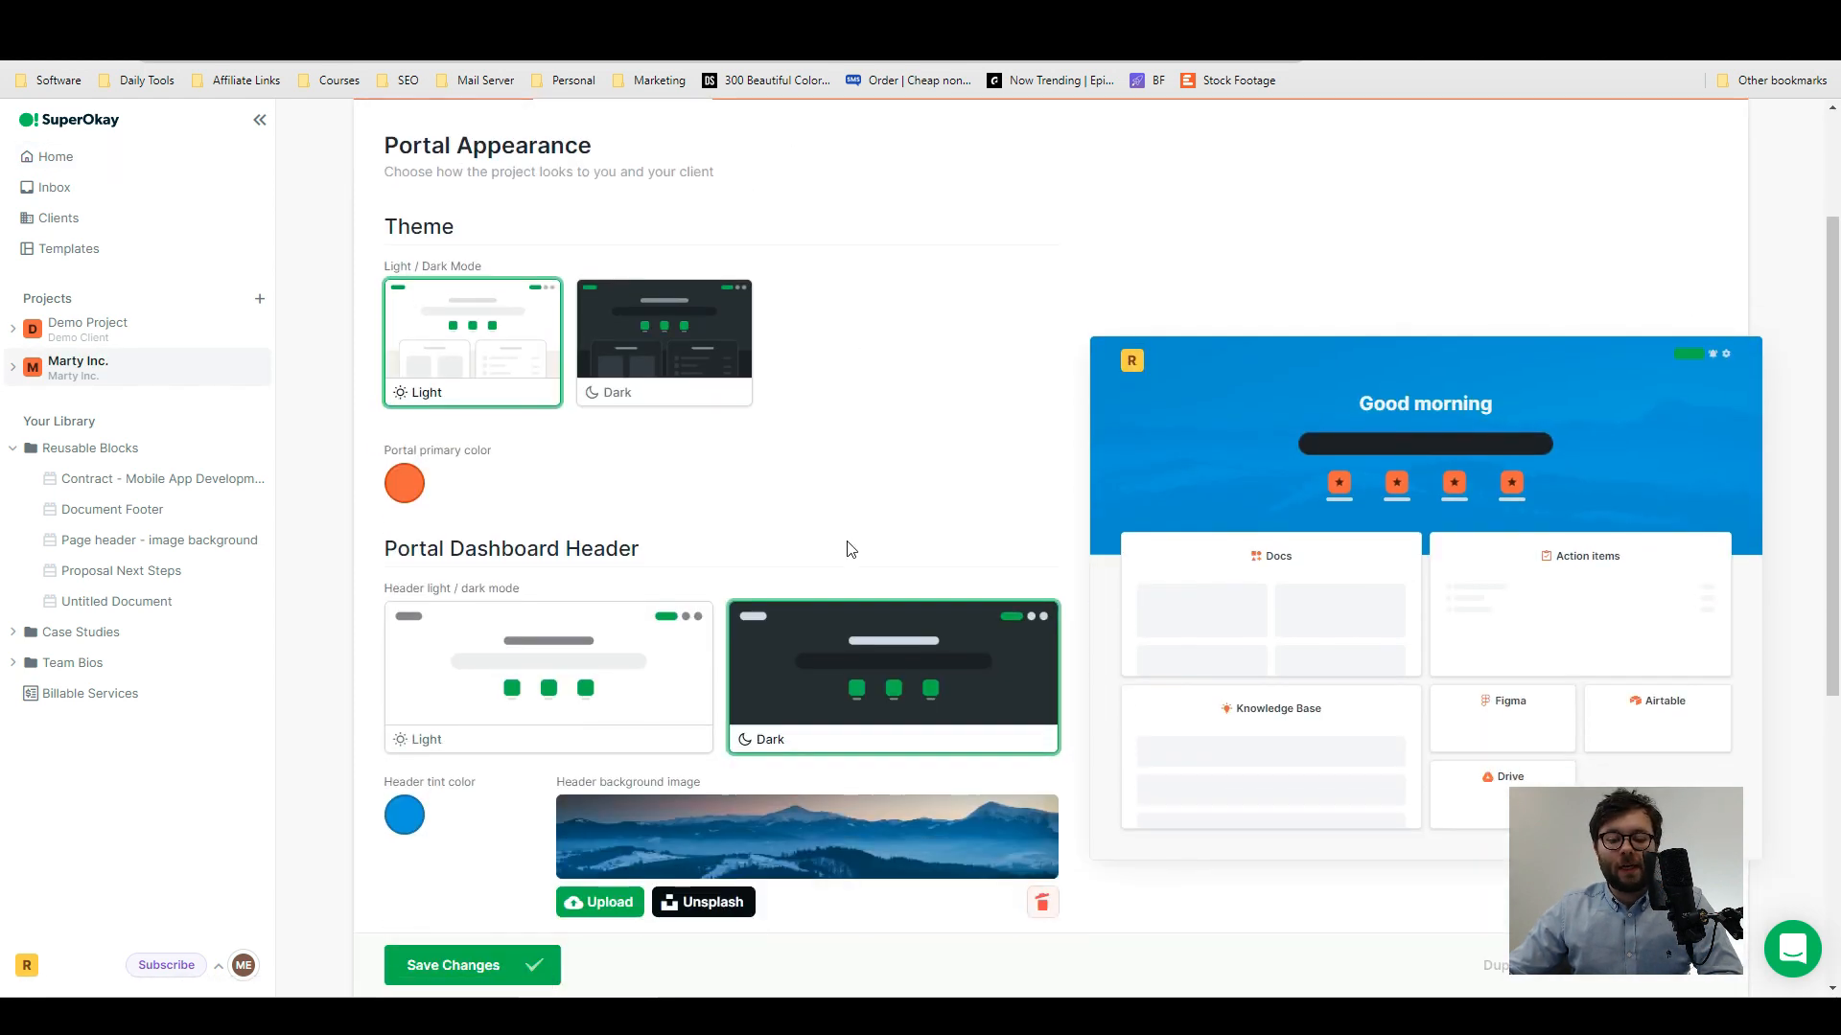
scroll(621, 563, up, 1)
click(625, 355)
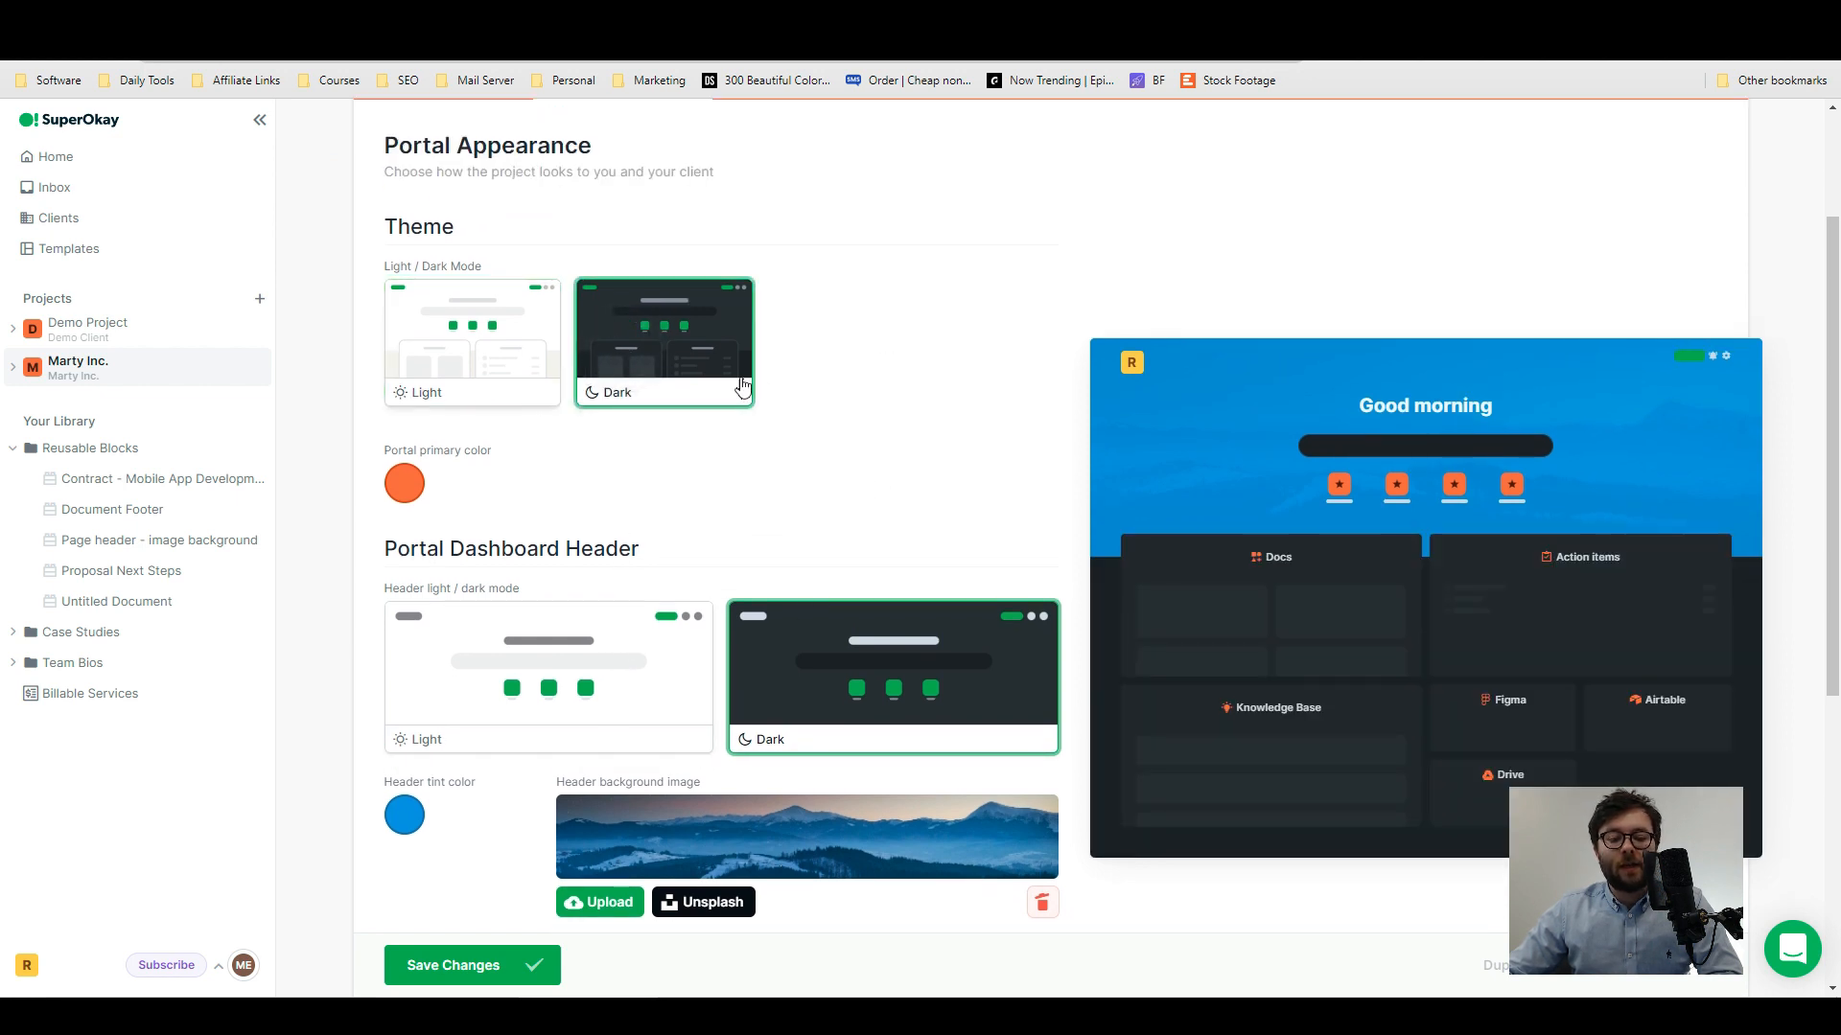
- Examine the project's dashboard header, document color and font options, its quick links, and the available embedded apps
scroll(723, 386, down, 2)
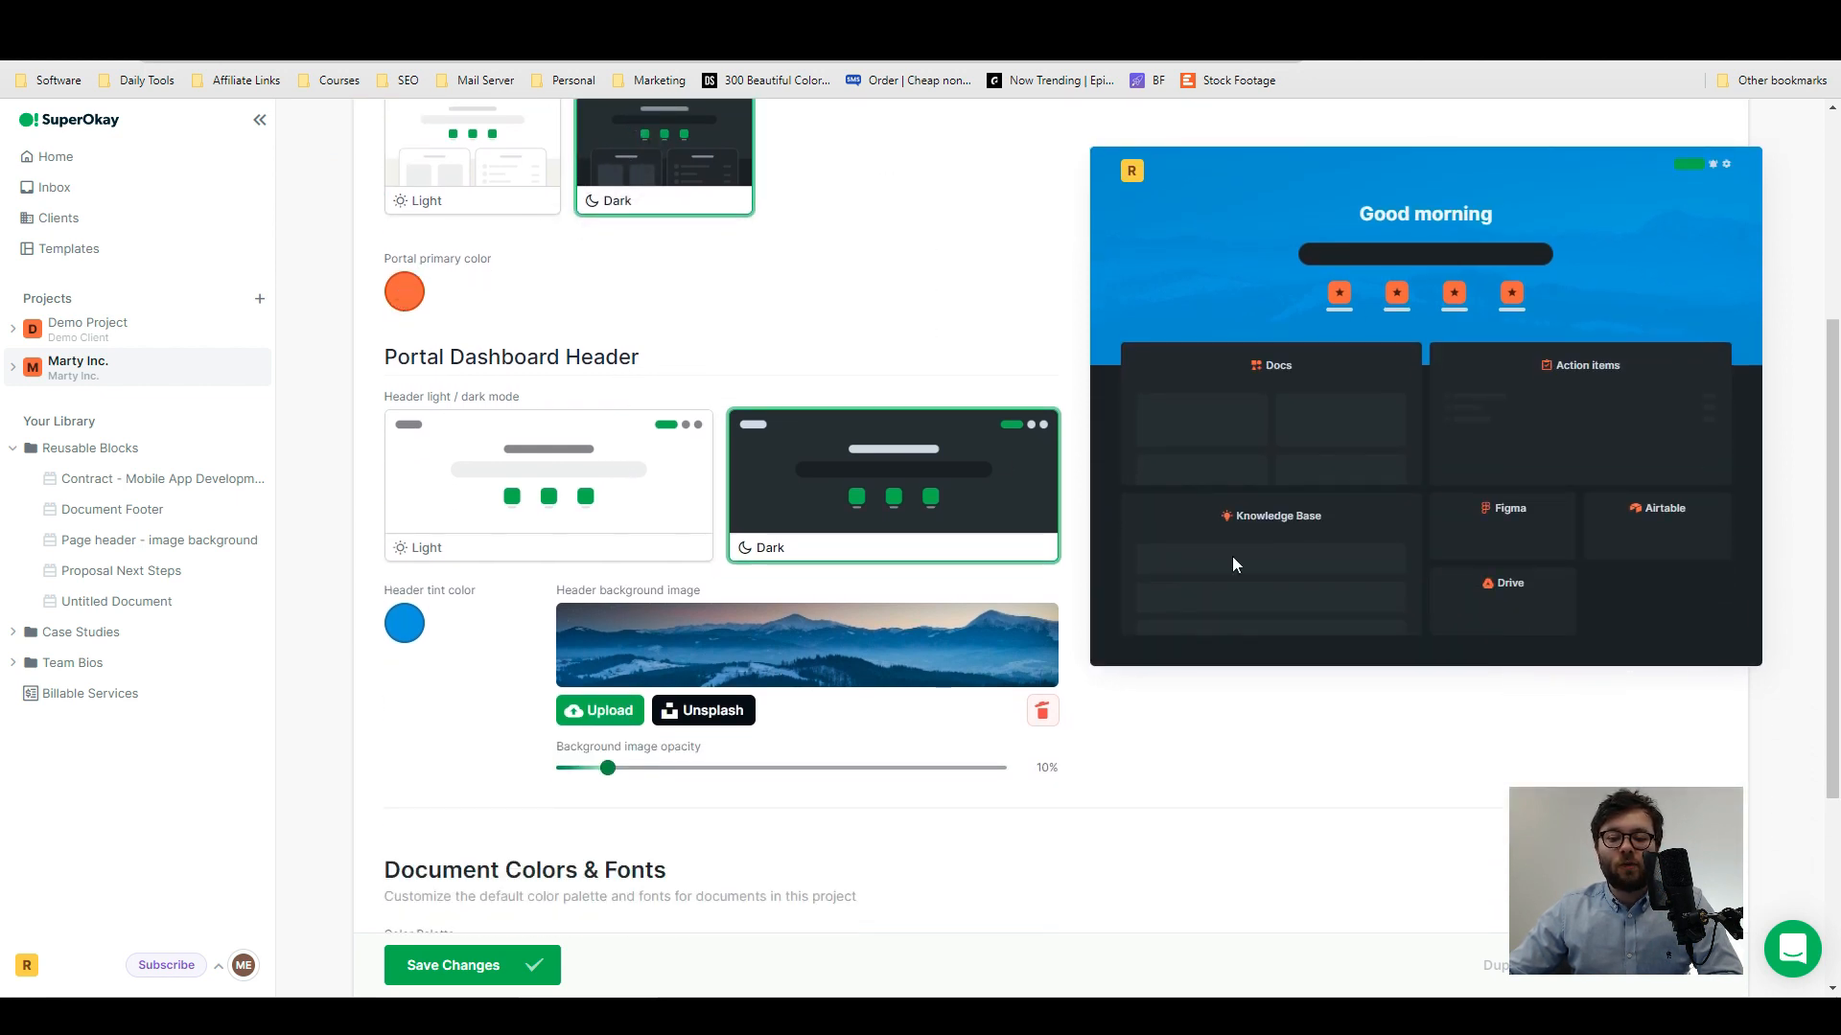
scroll(1233, 564, down, 4)
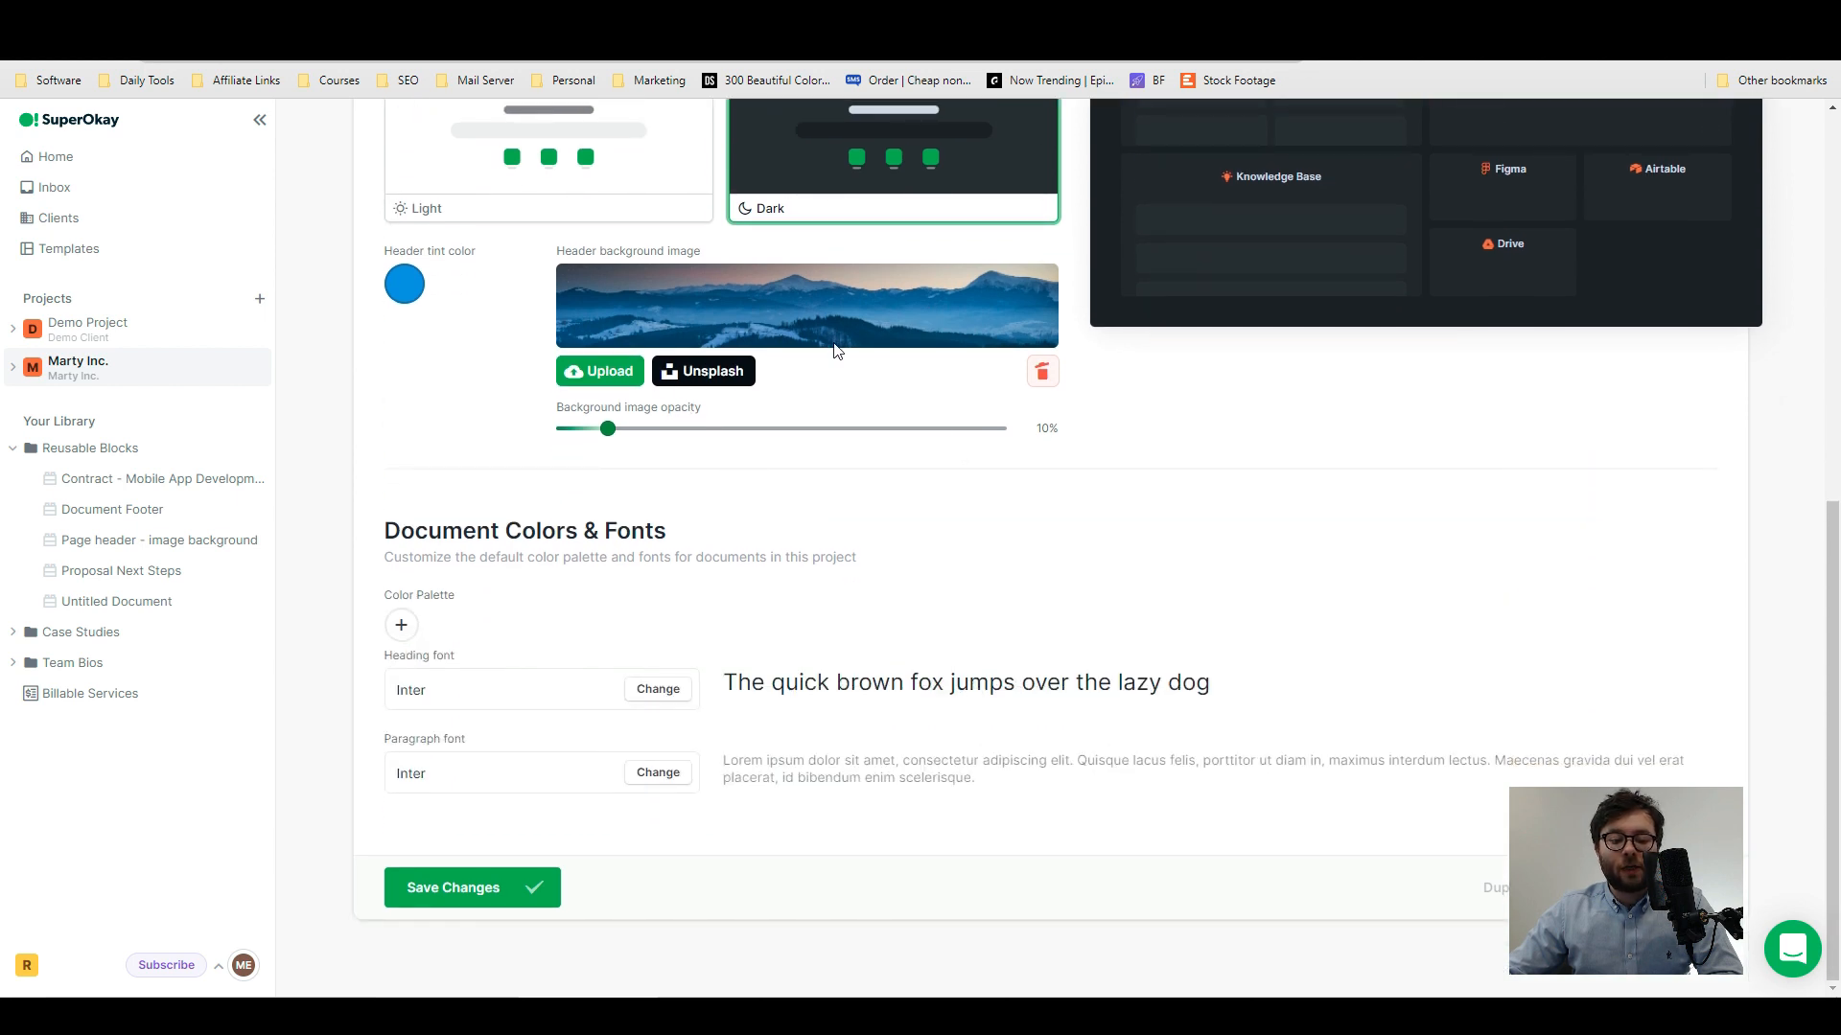
scroll(719, 397, up, 2)
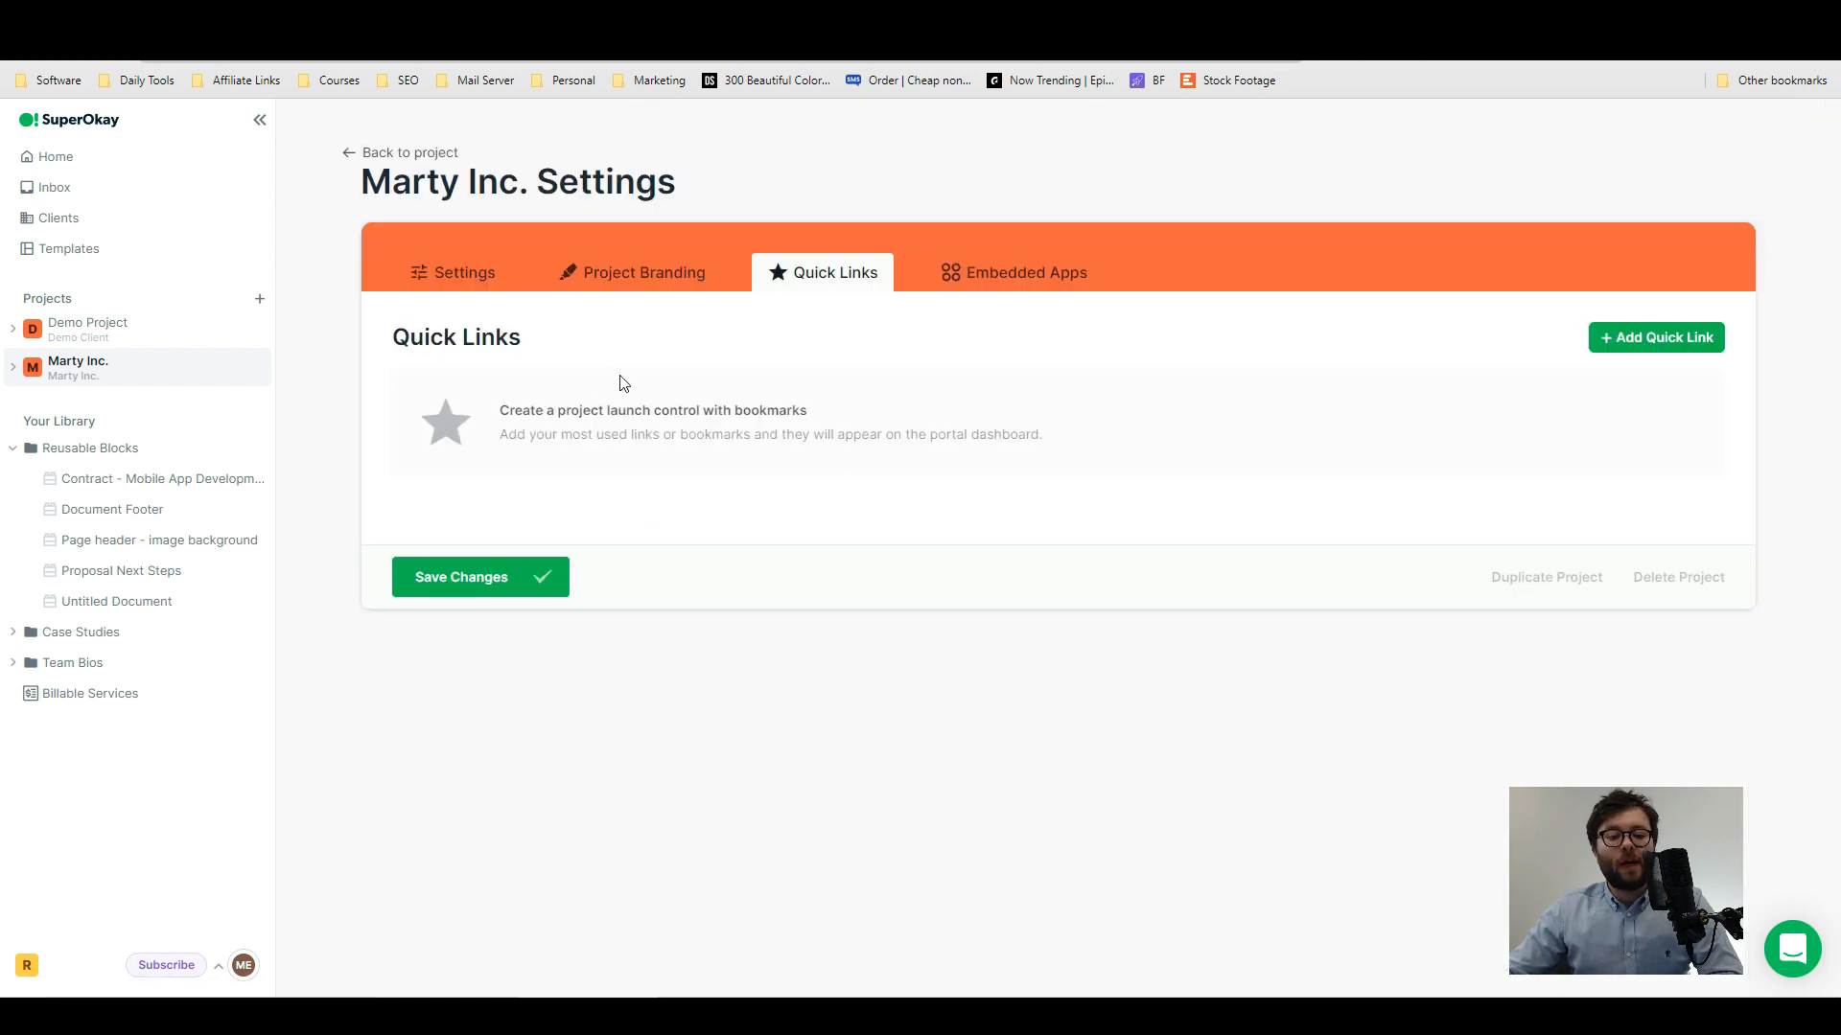
click(551, 412)
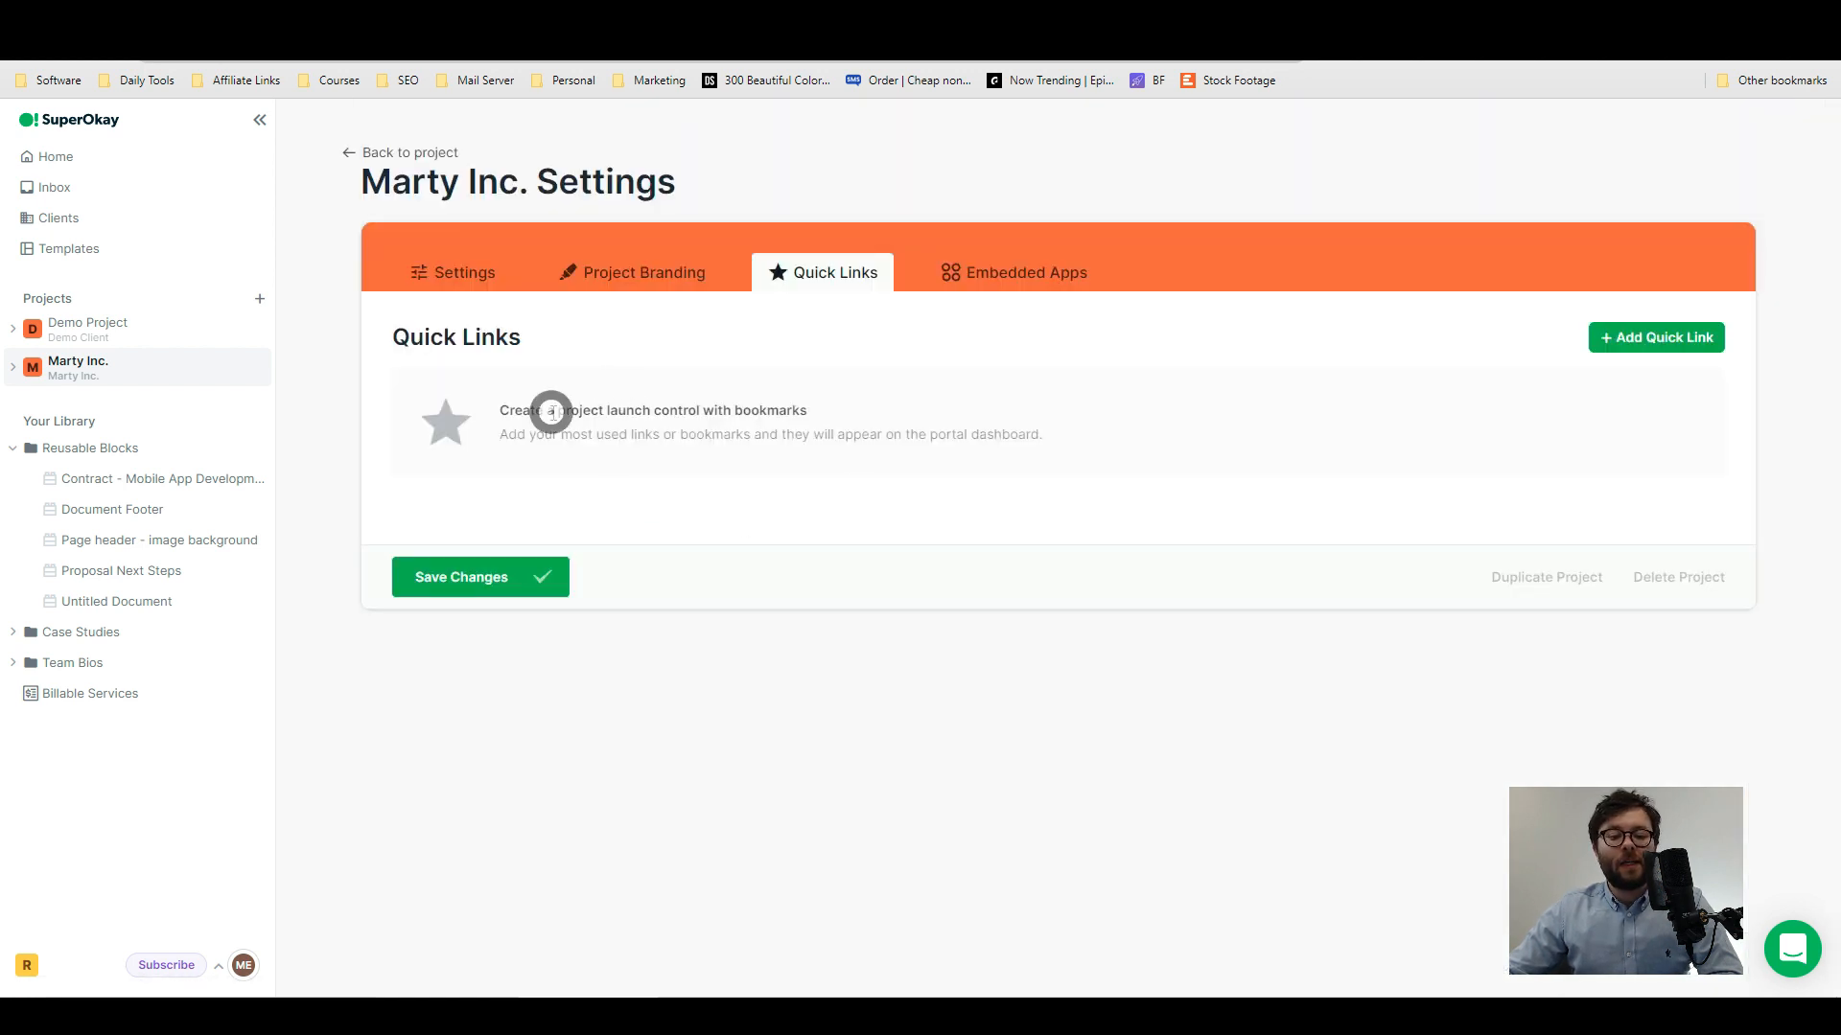
drag(551, 412, 846, 415)
click(594, 412)
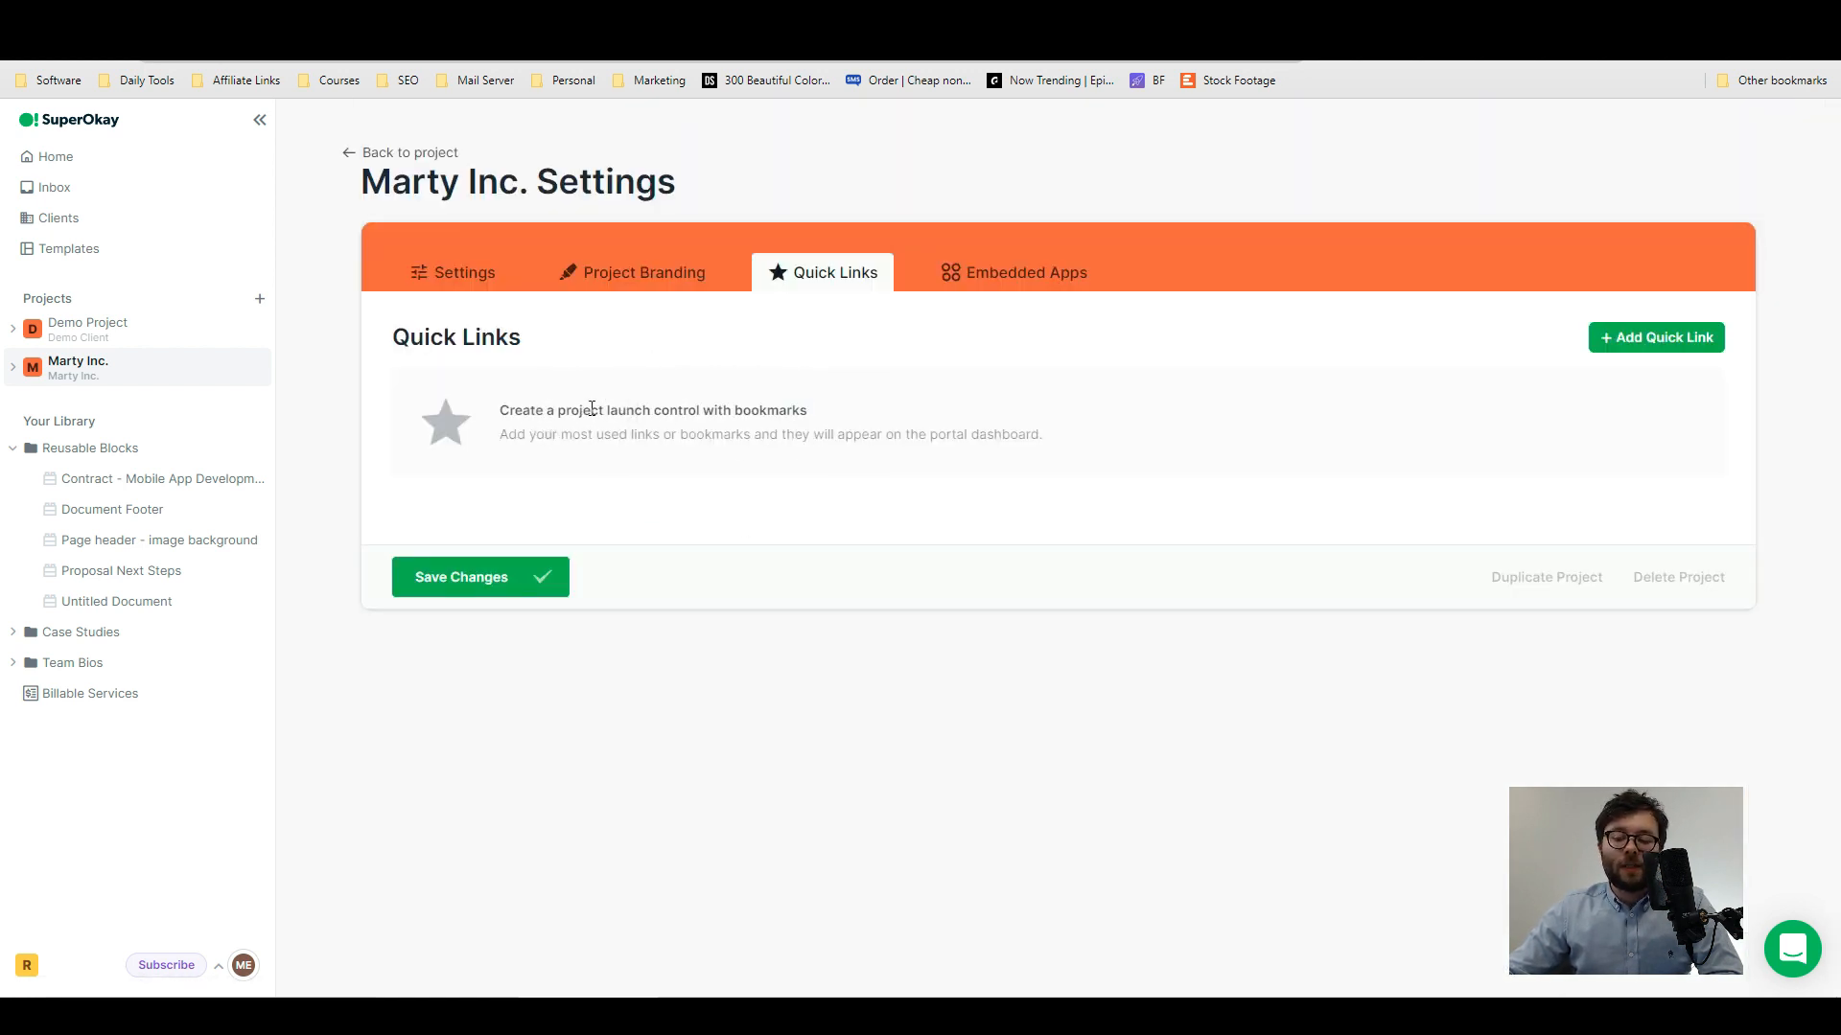
click(1025, 278)
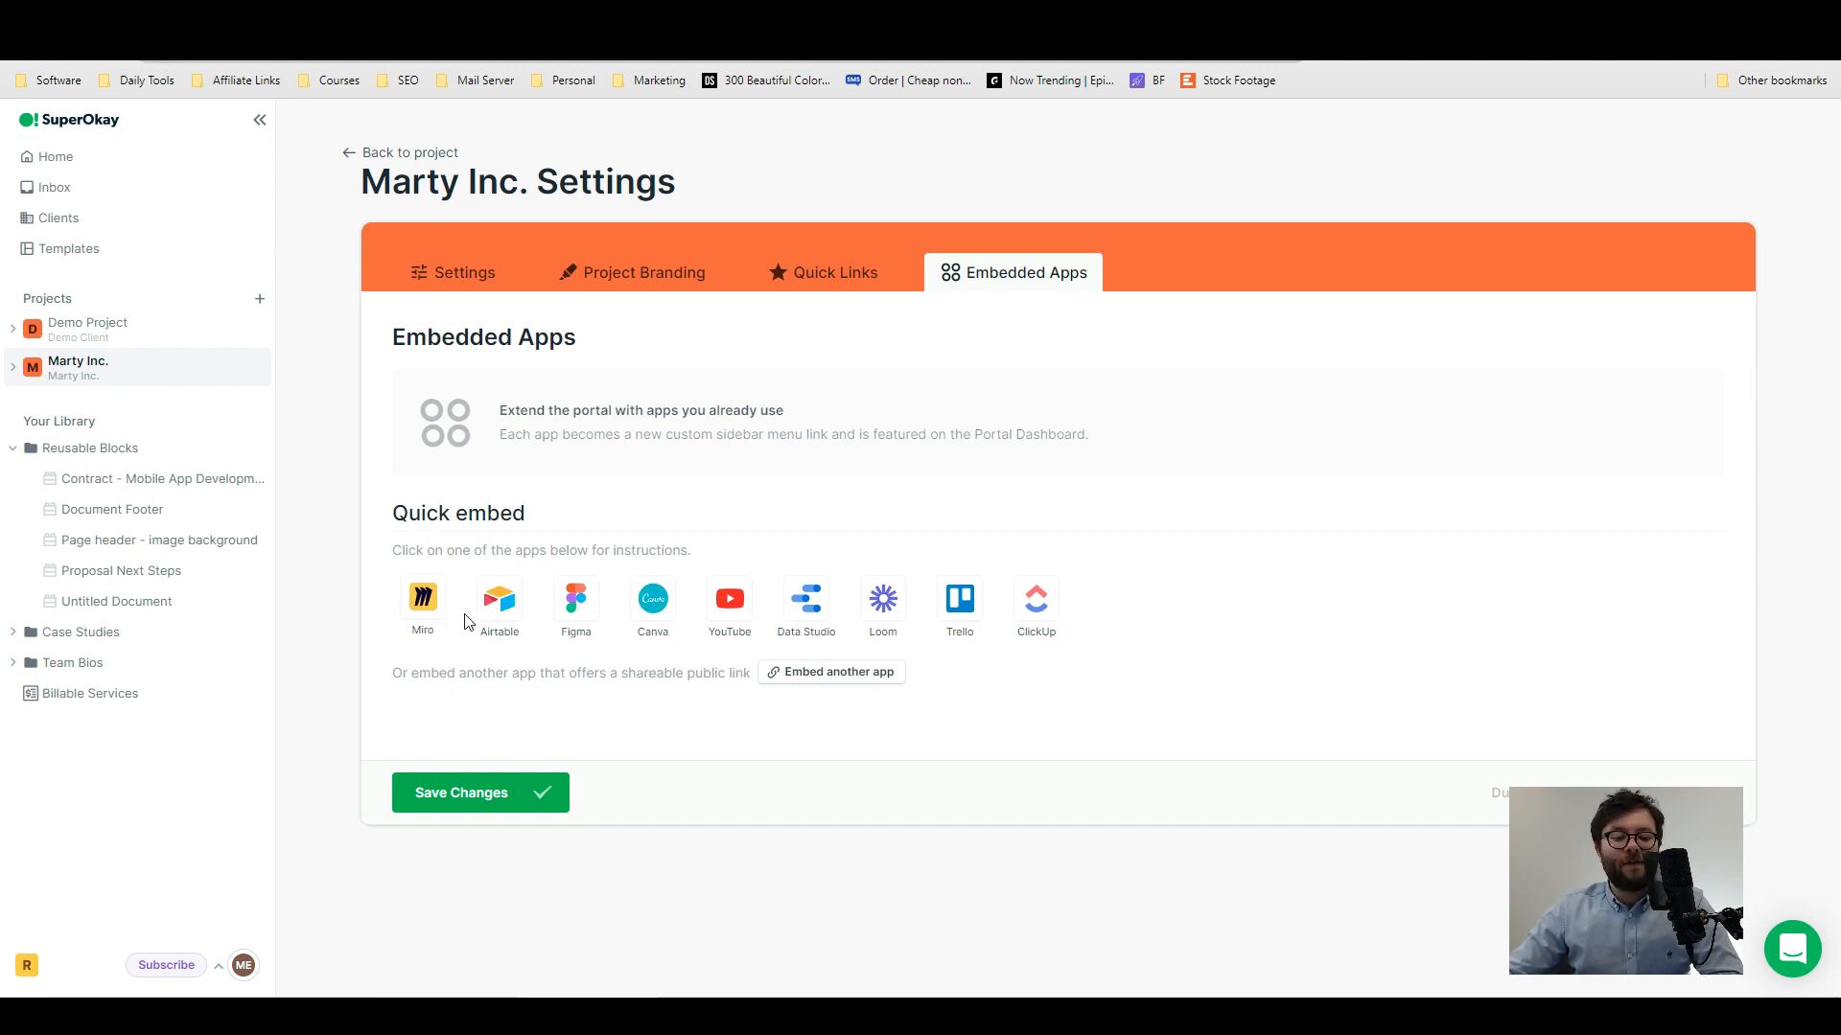
- Inspect the form for embedding another app and its available icon sets, then save the Marty Inc. project settings
click(801, 675)
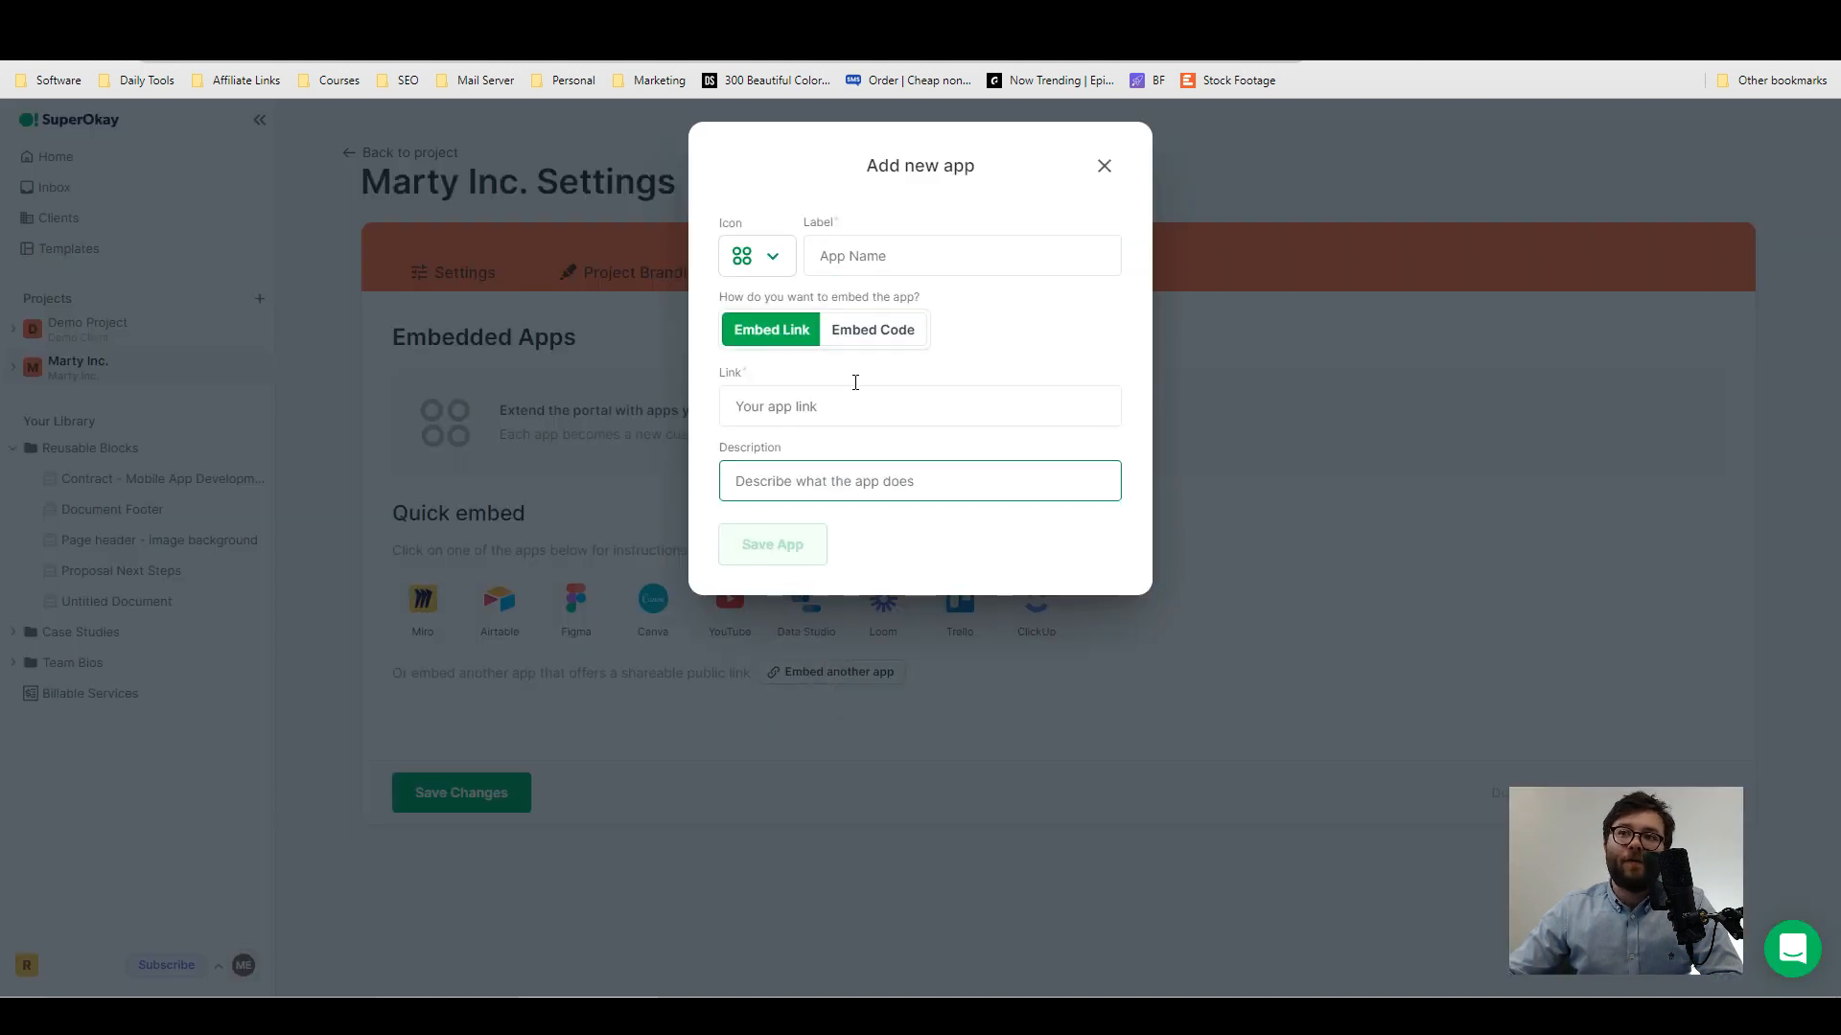
click(780, 272)
click(936, 193)
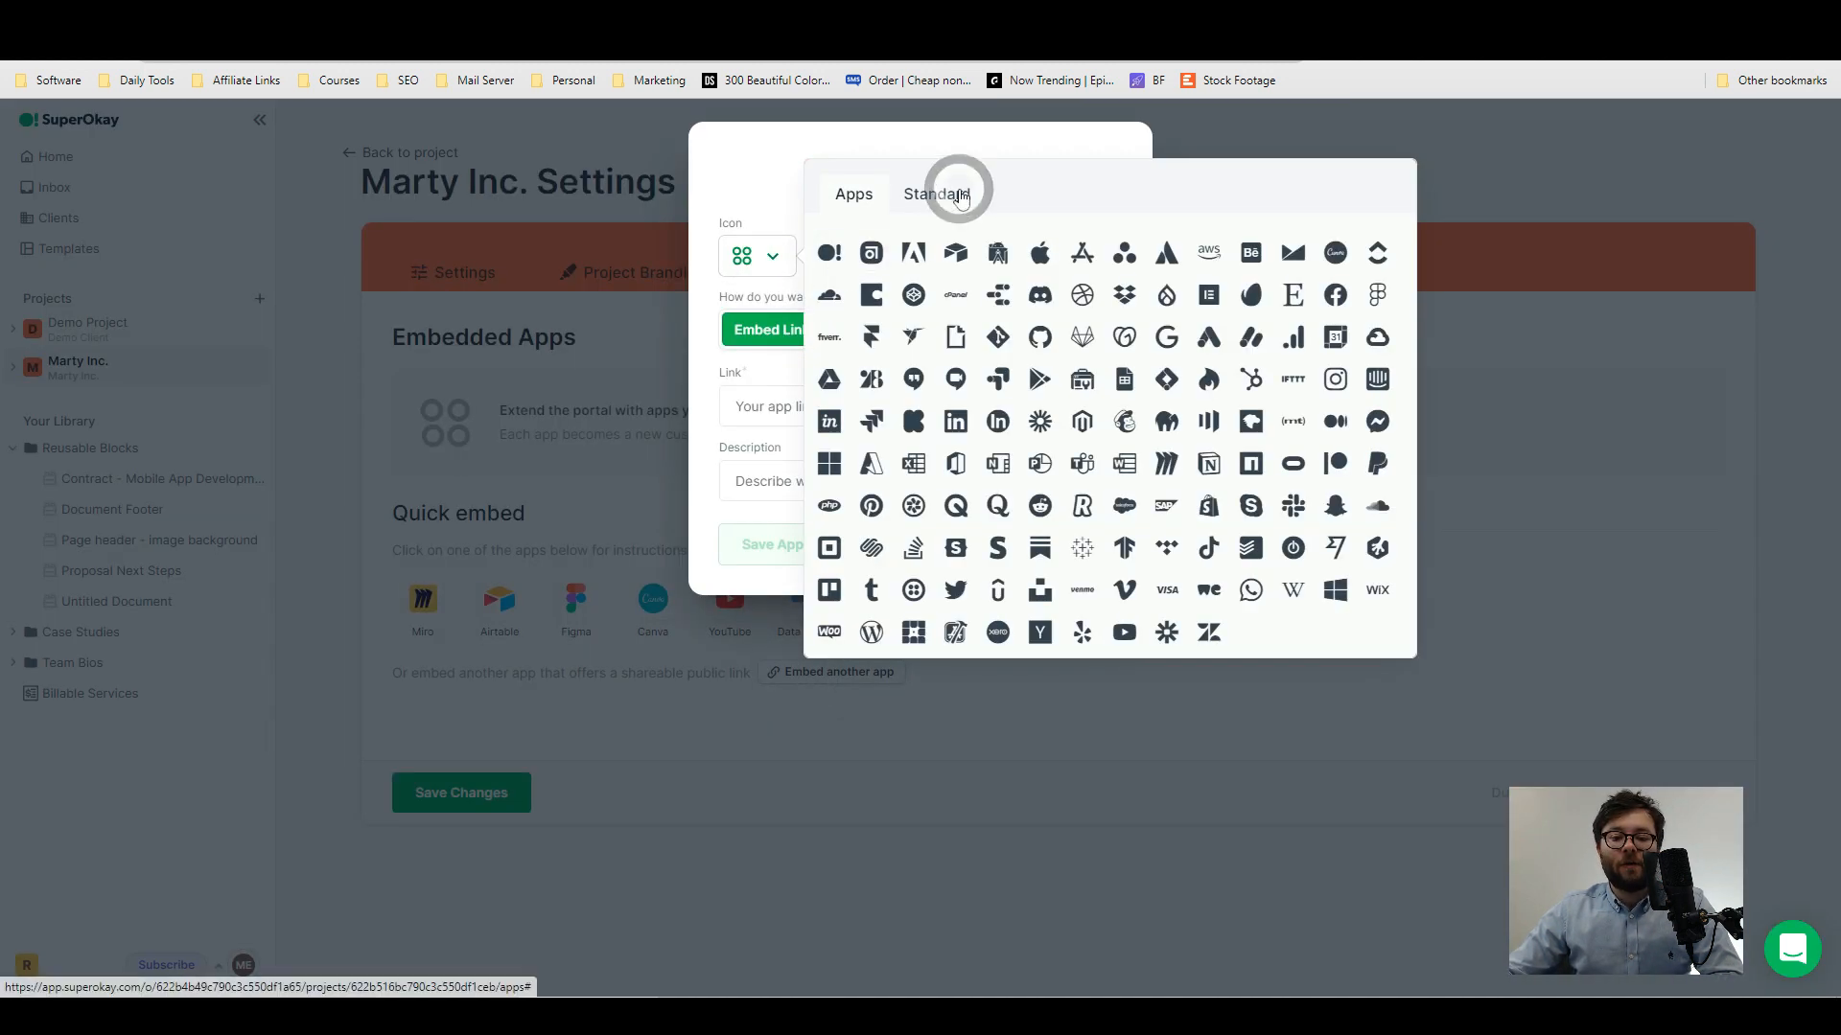
click(853, 194)
click(509, 791)
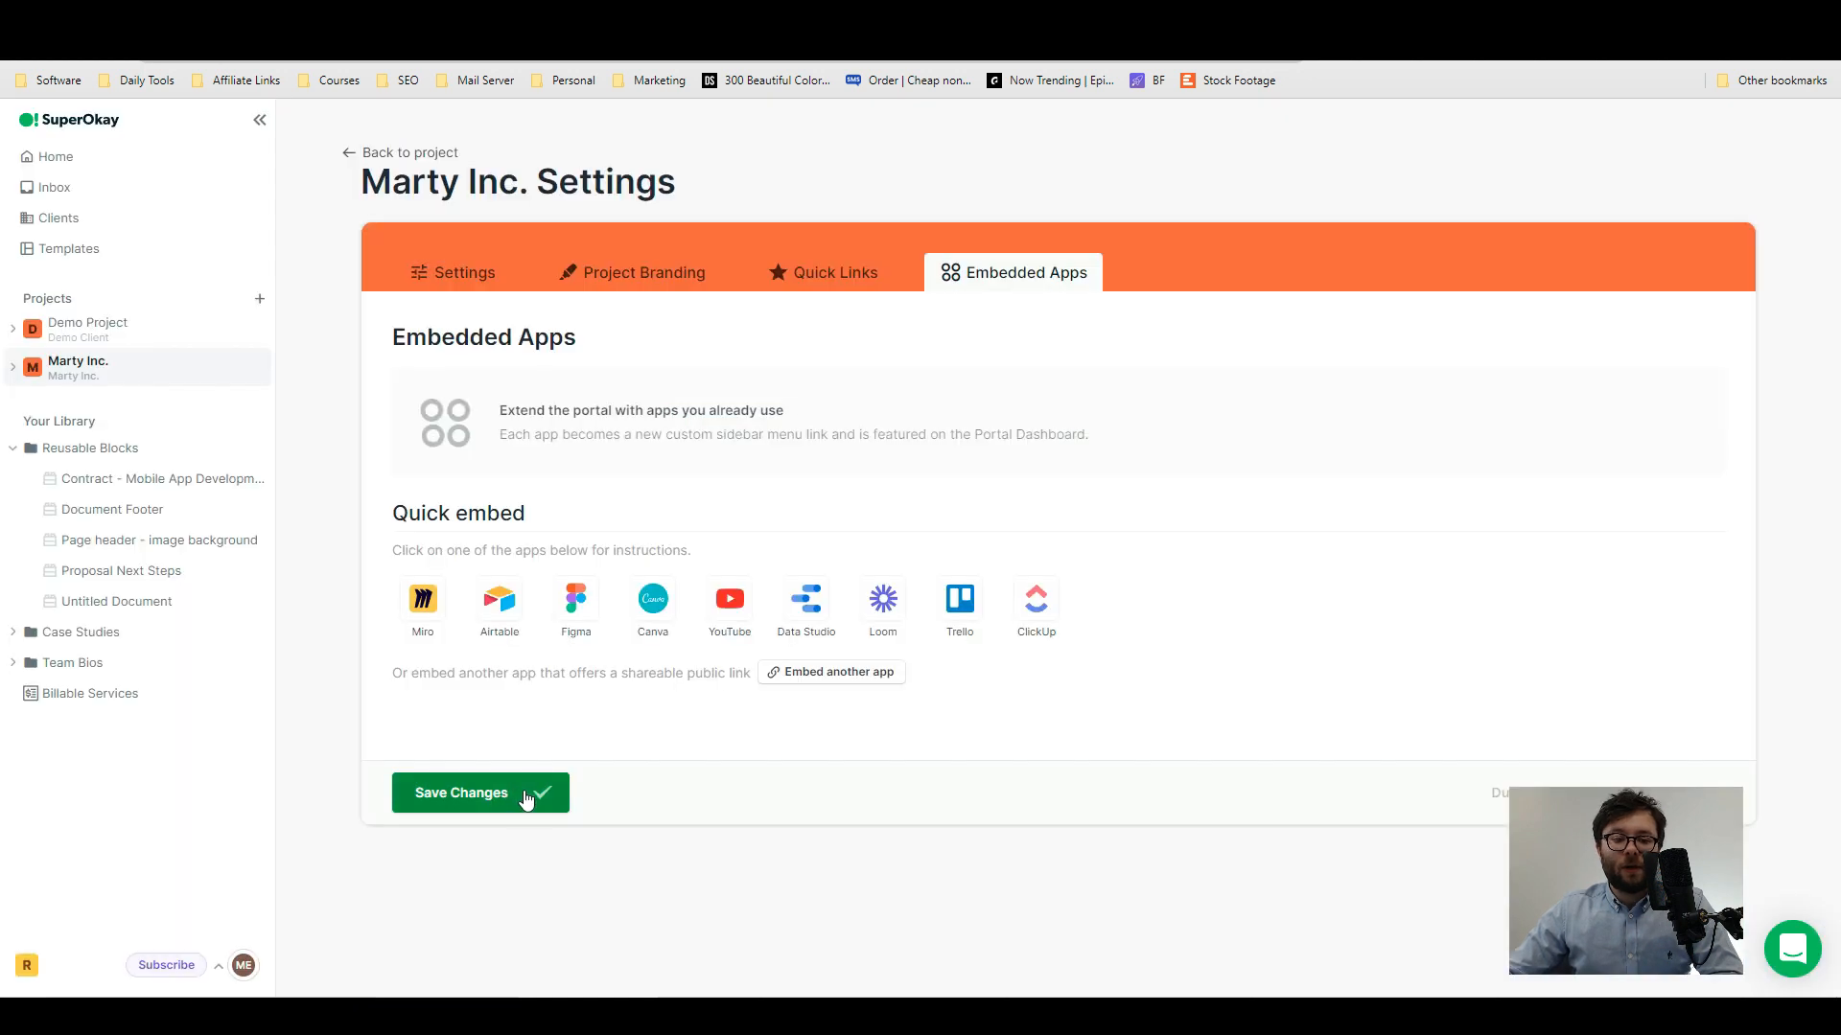
click(525, 798)
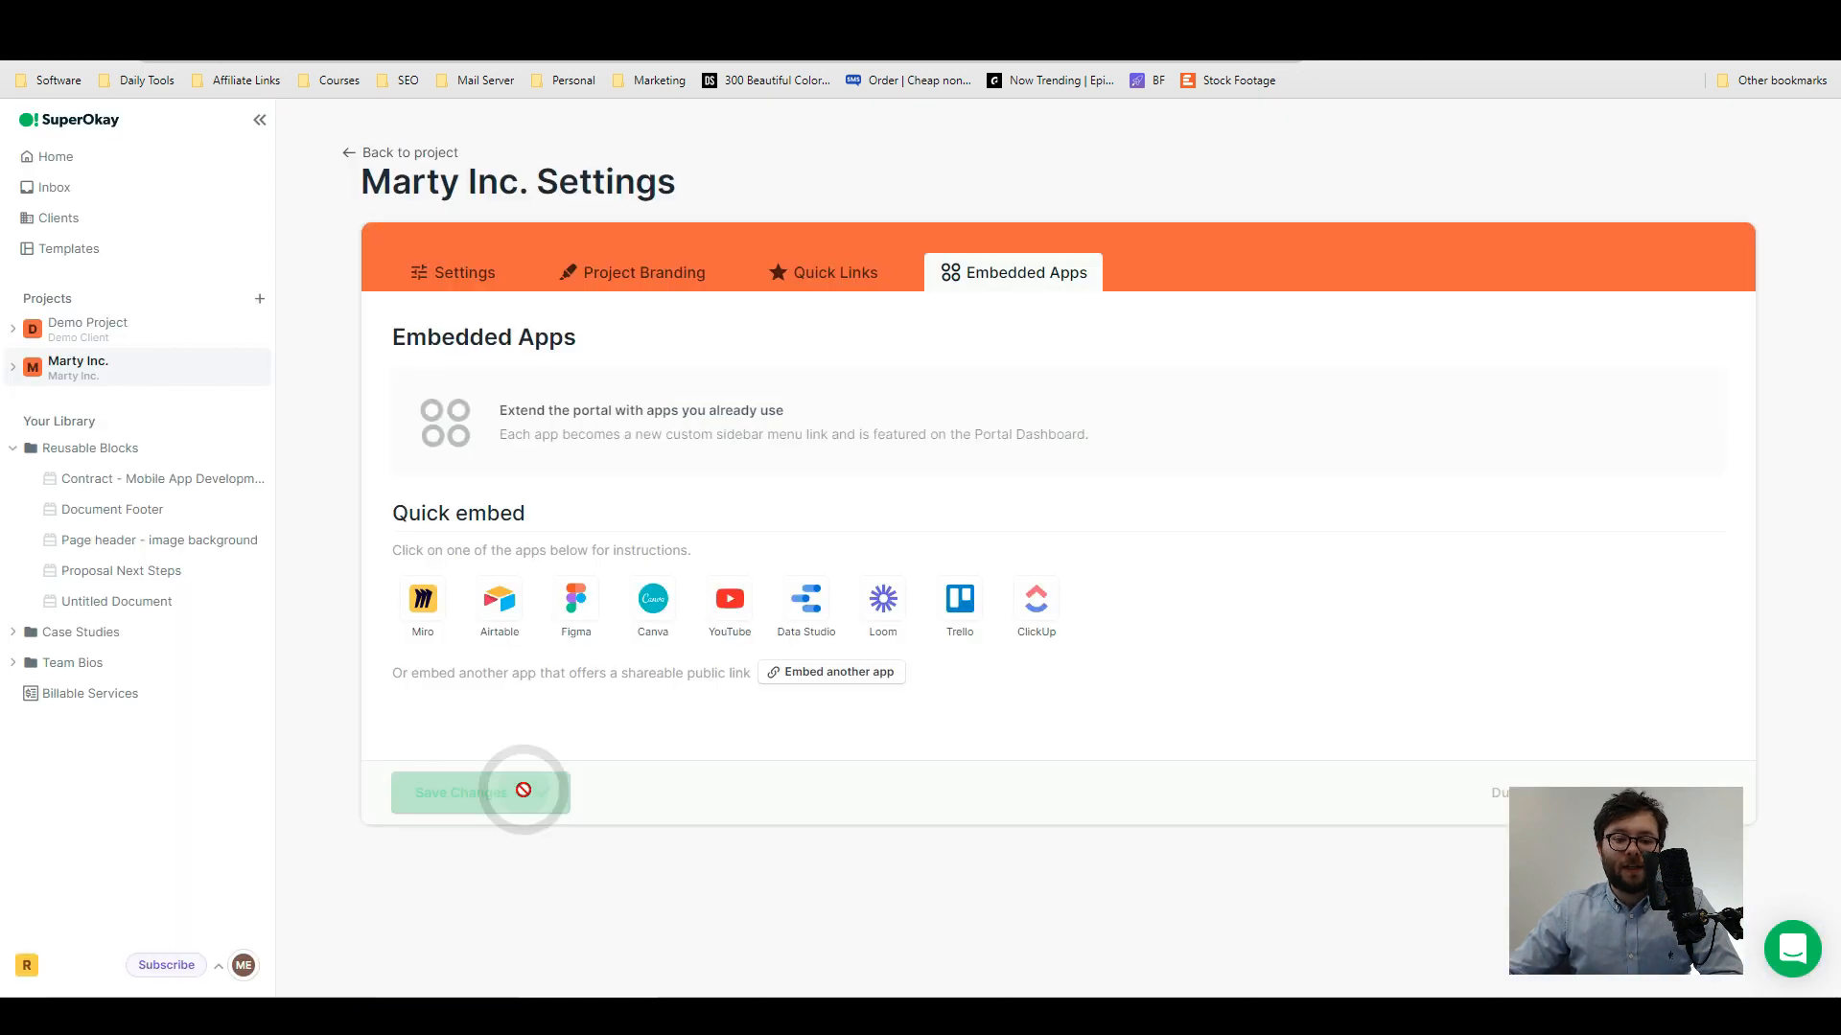
- Open the Marty Inc. portal and examine its greeting, search bar, quick links, module sections and Docs area
click(142, 375)
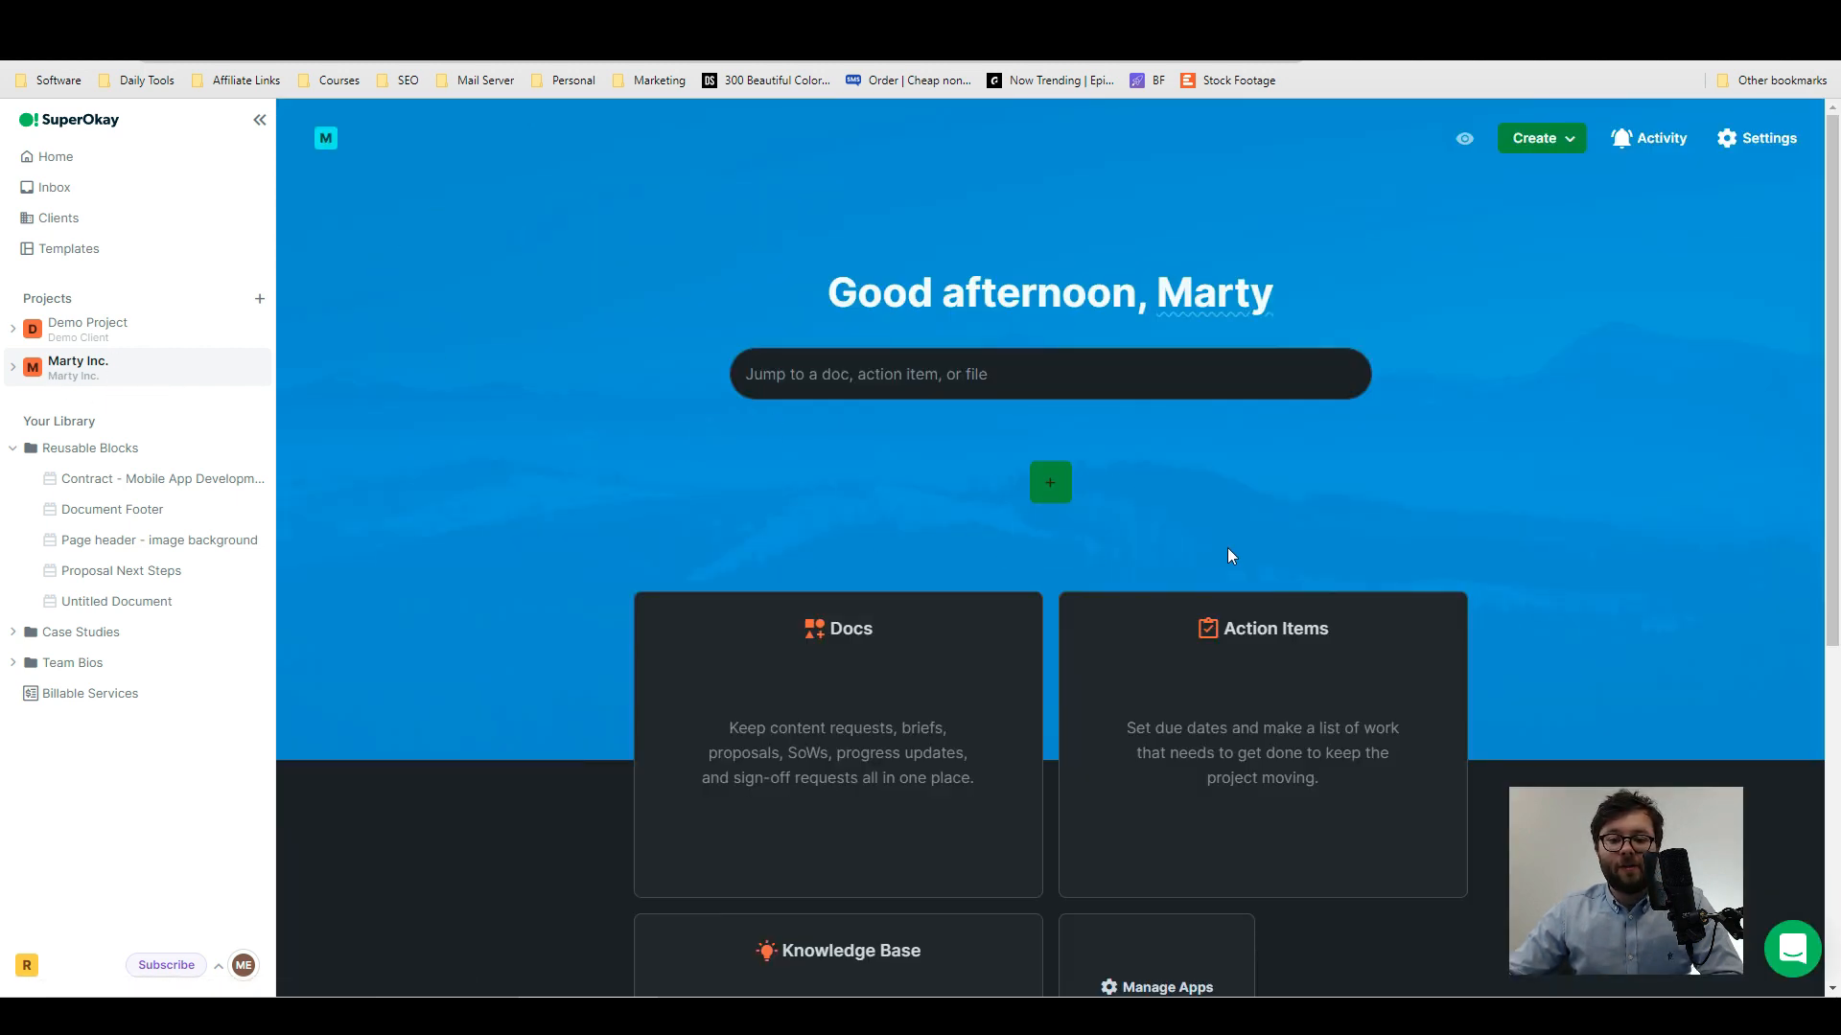
drag(832, 287, 1135, 297)
drag(908, 295, 1154, 313)
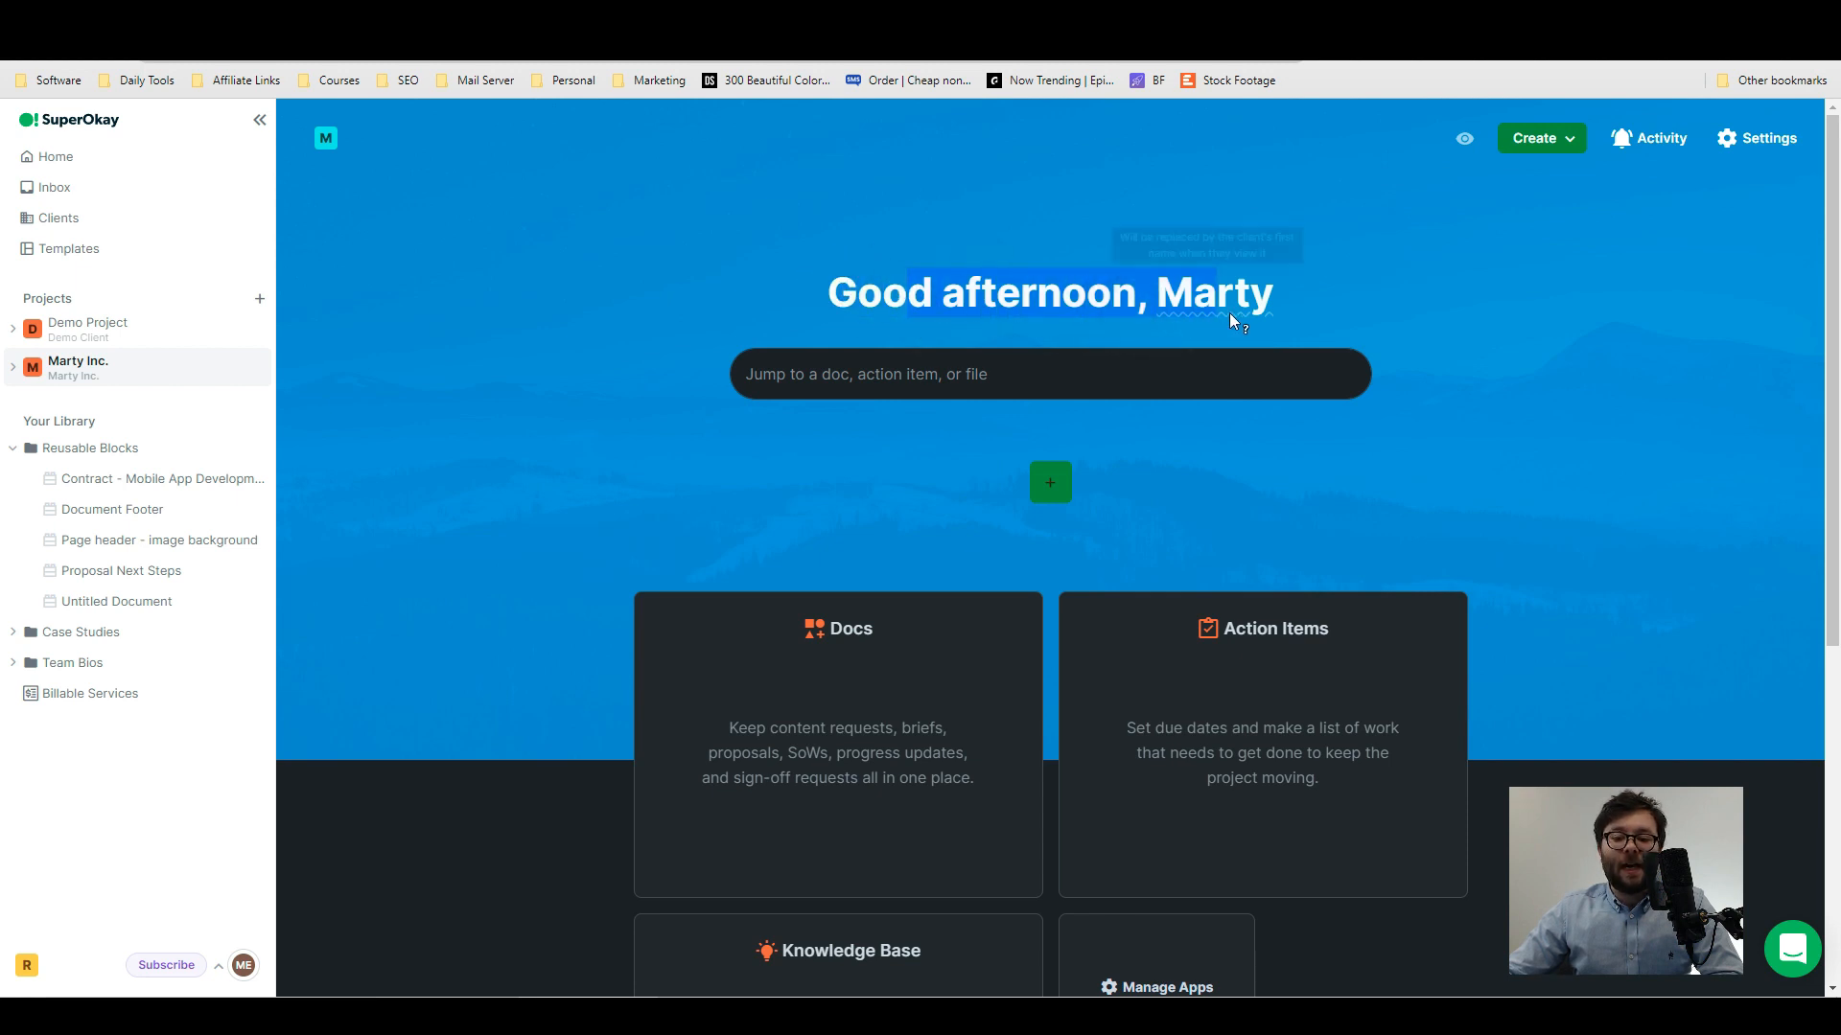
click(919, 312)
drag(831, 289, 1116, 296)
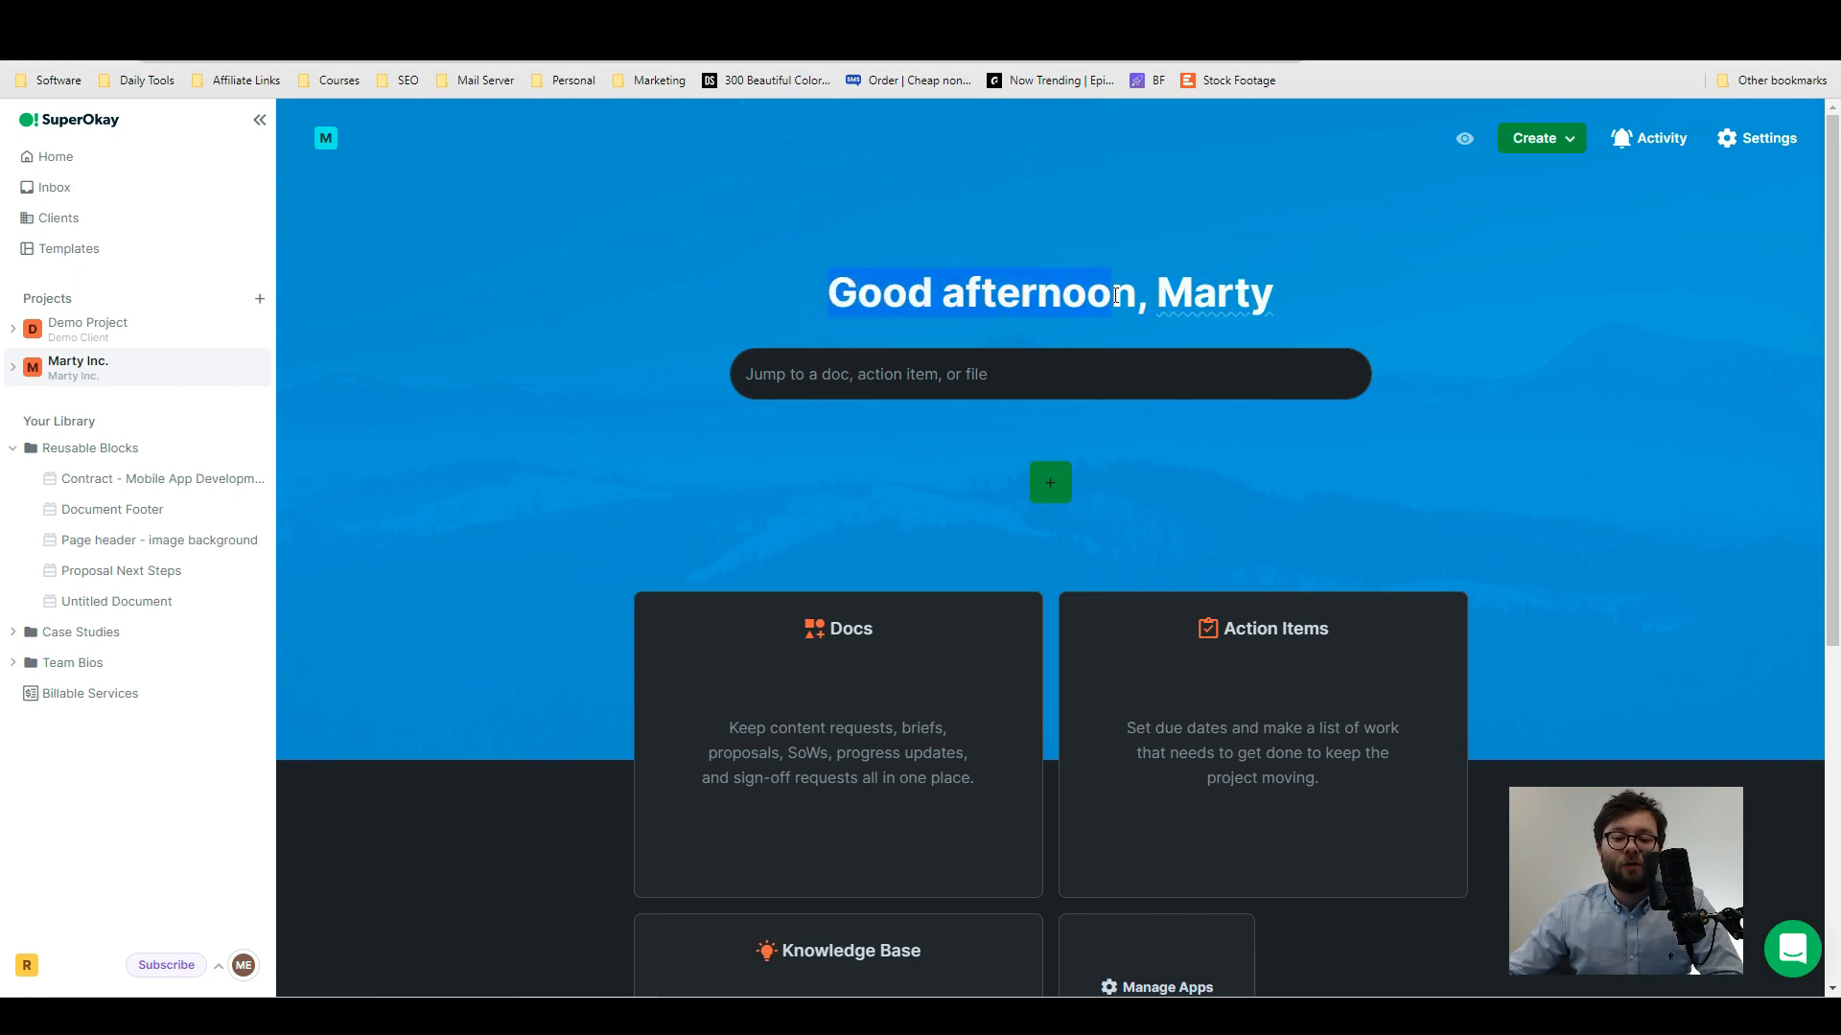
click(1185, 296)
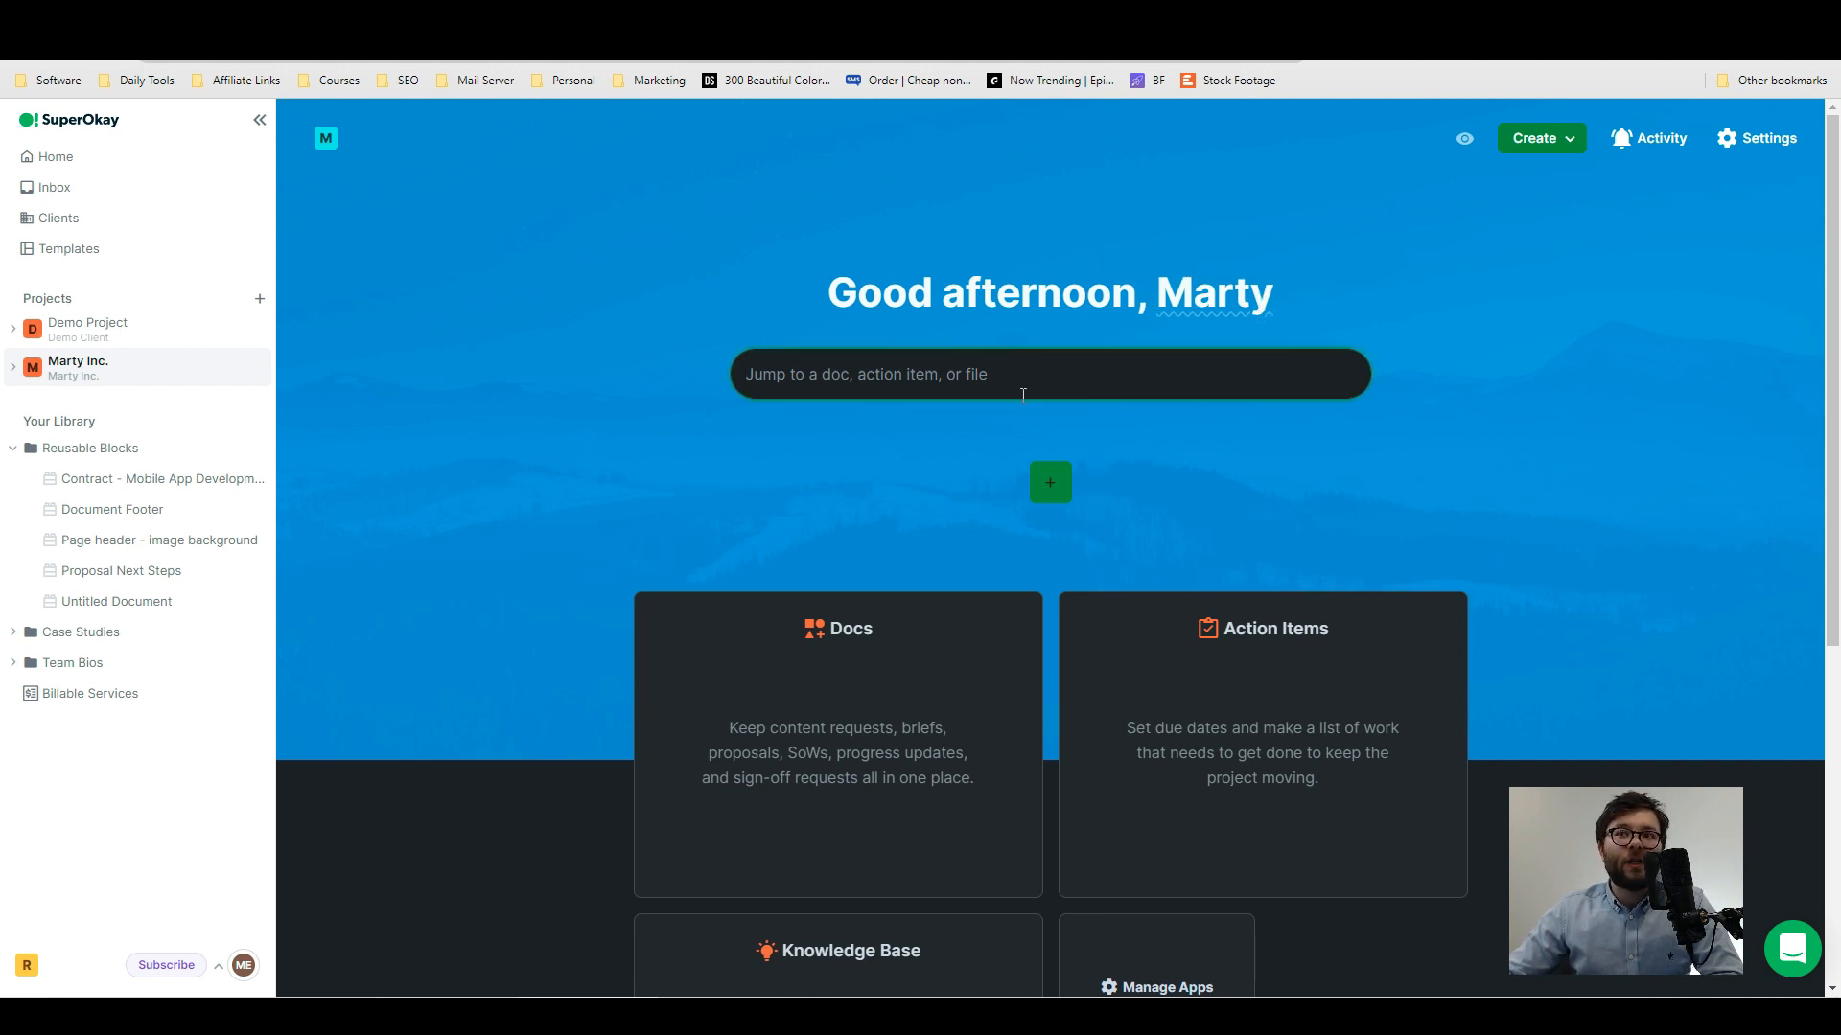
scroll(1058, 394, down, 1)
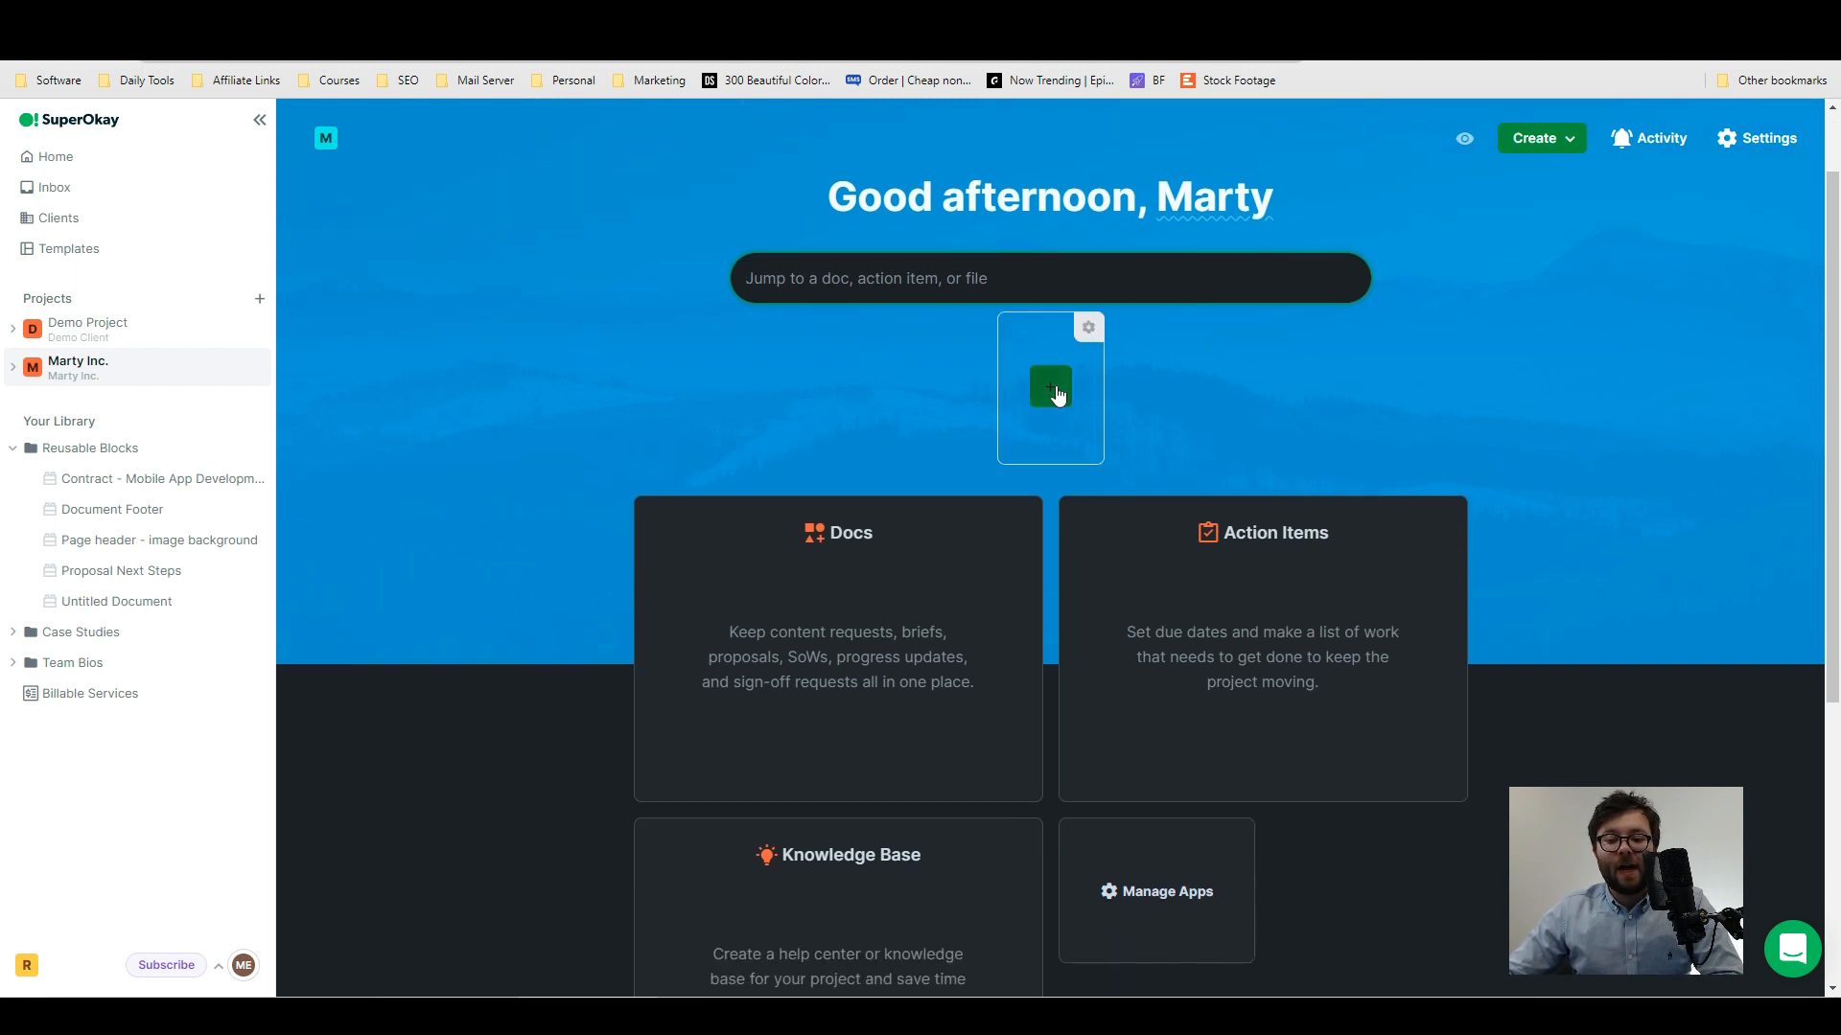
click(1045, 406)
scroll(1058, 390, down, 1)
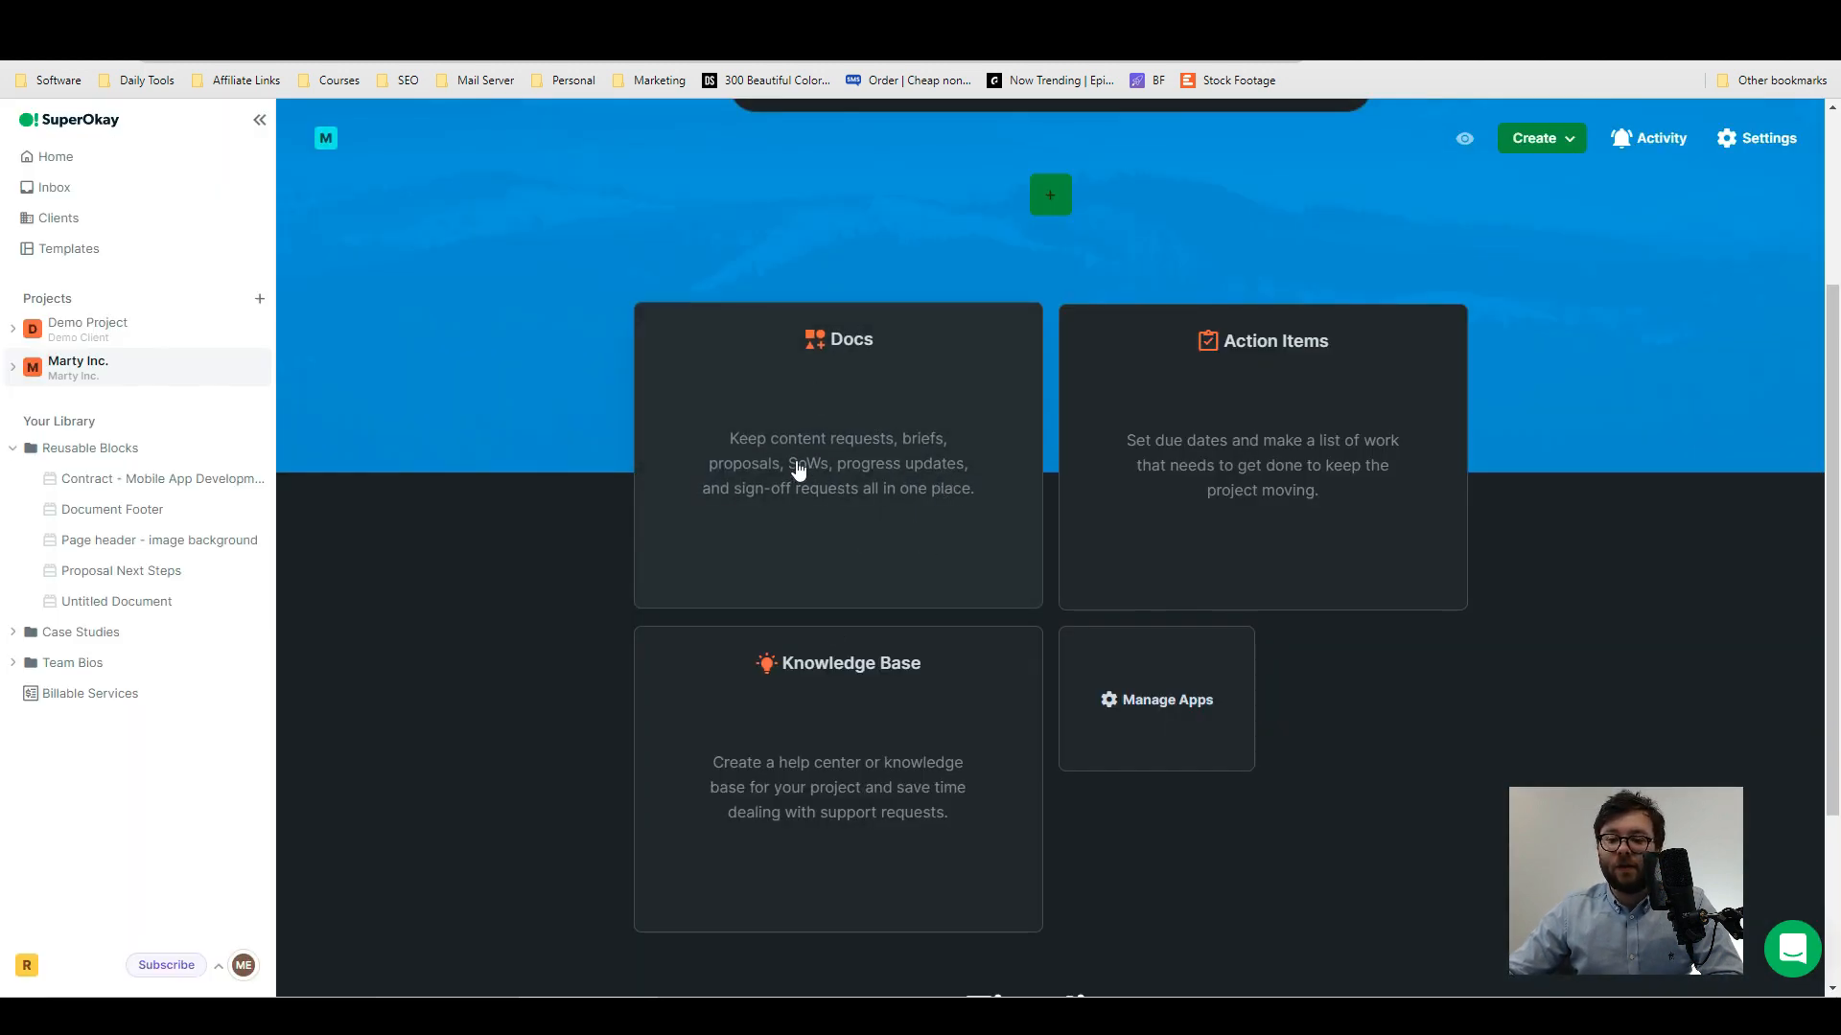
click(942, 415)
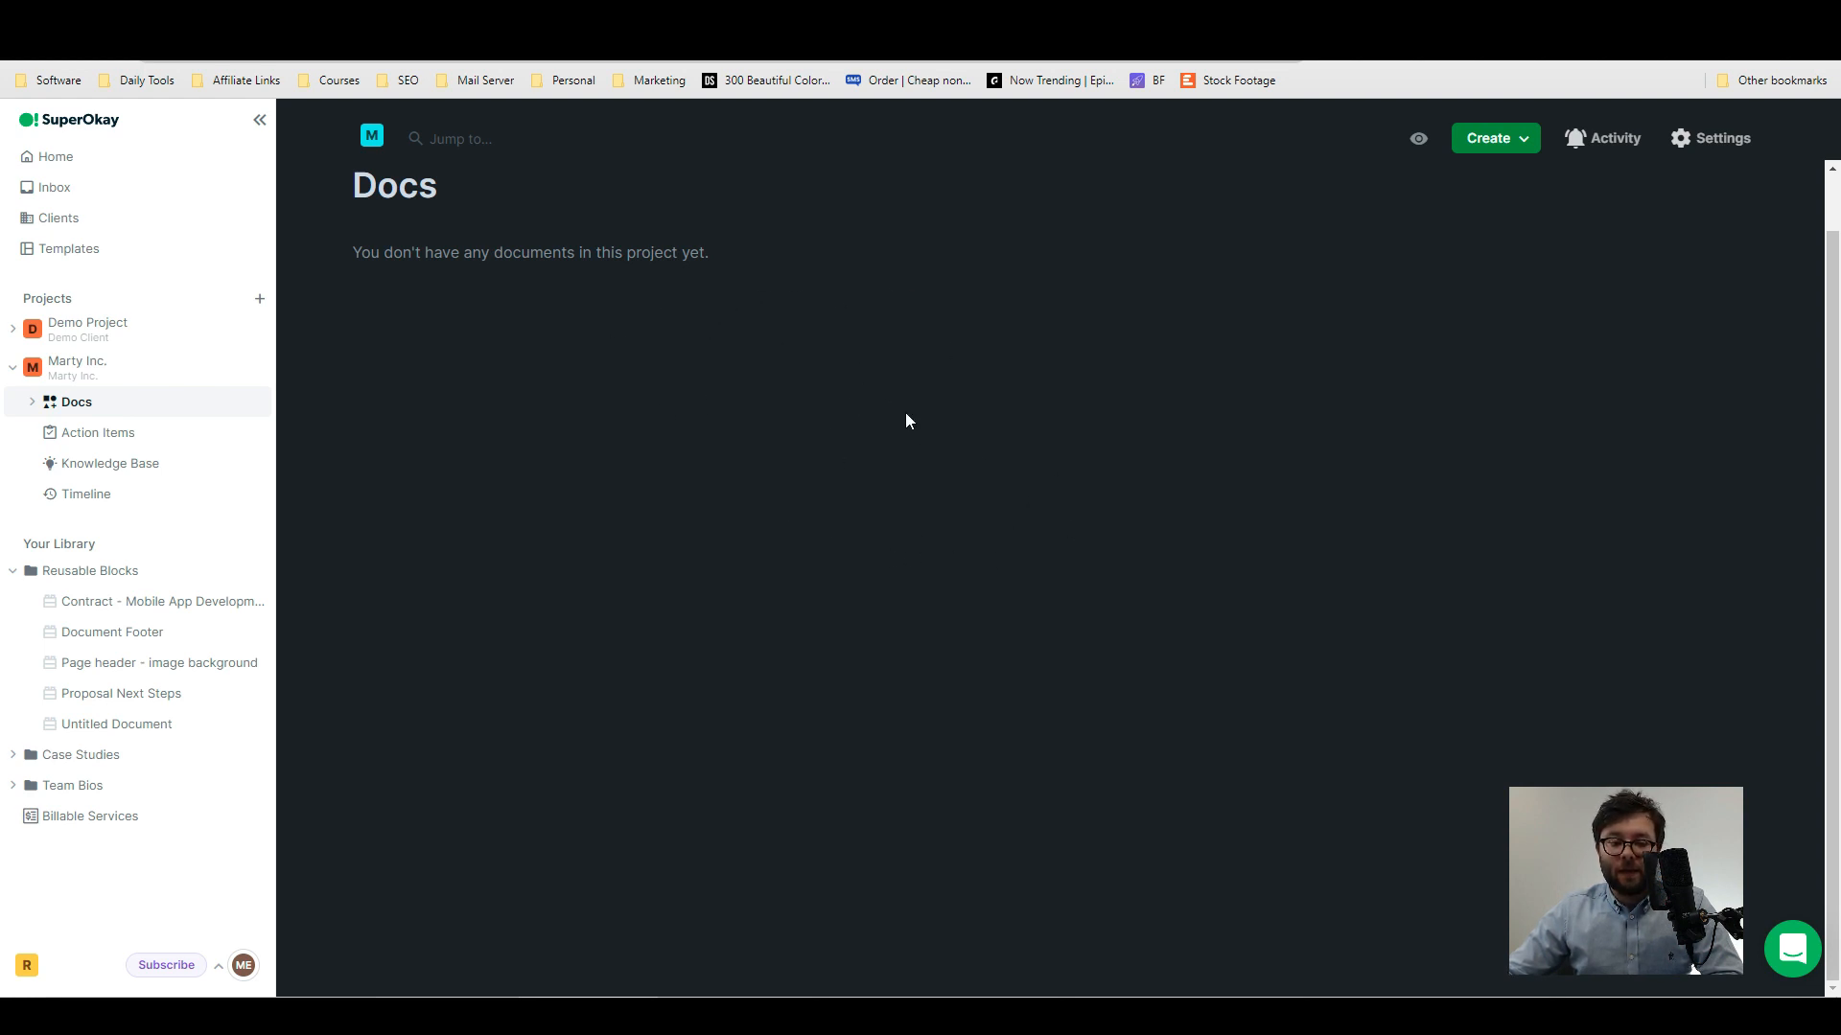
- Start a Marty Inc. action item due Thu, Mar 17, assign it to the account owner and add the note "To do List"
click(1123, 439)
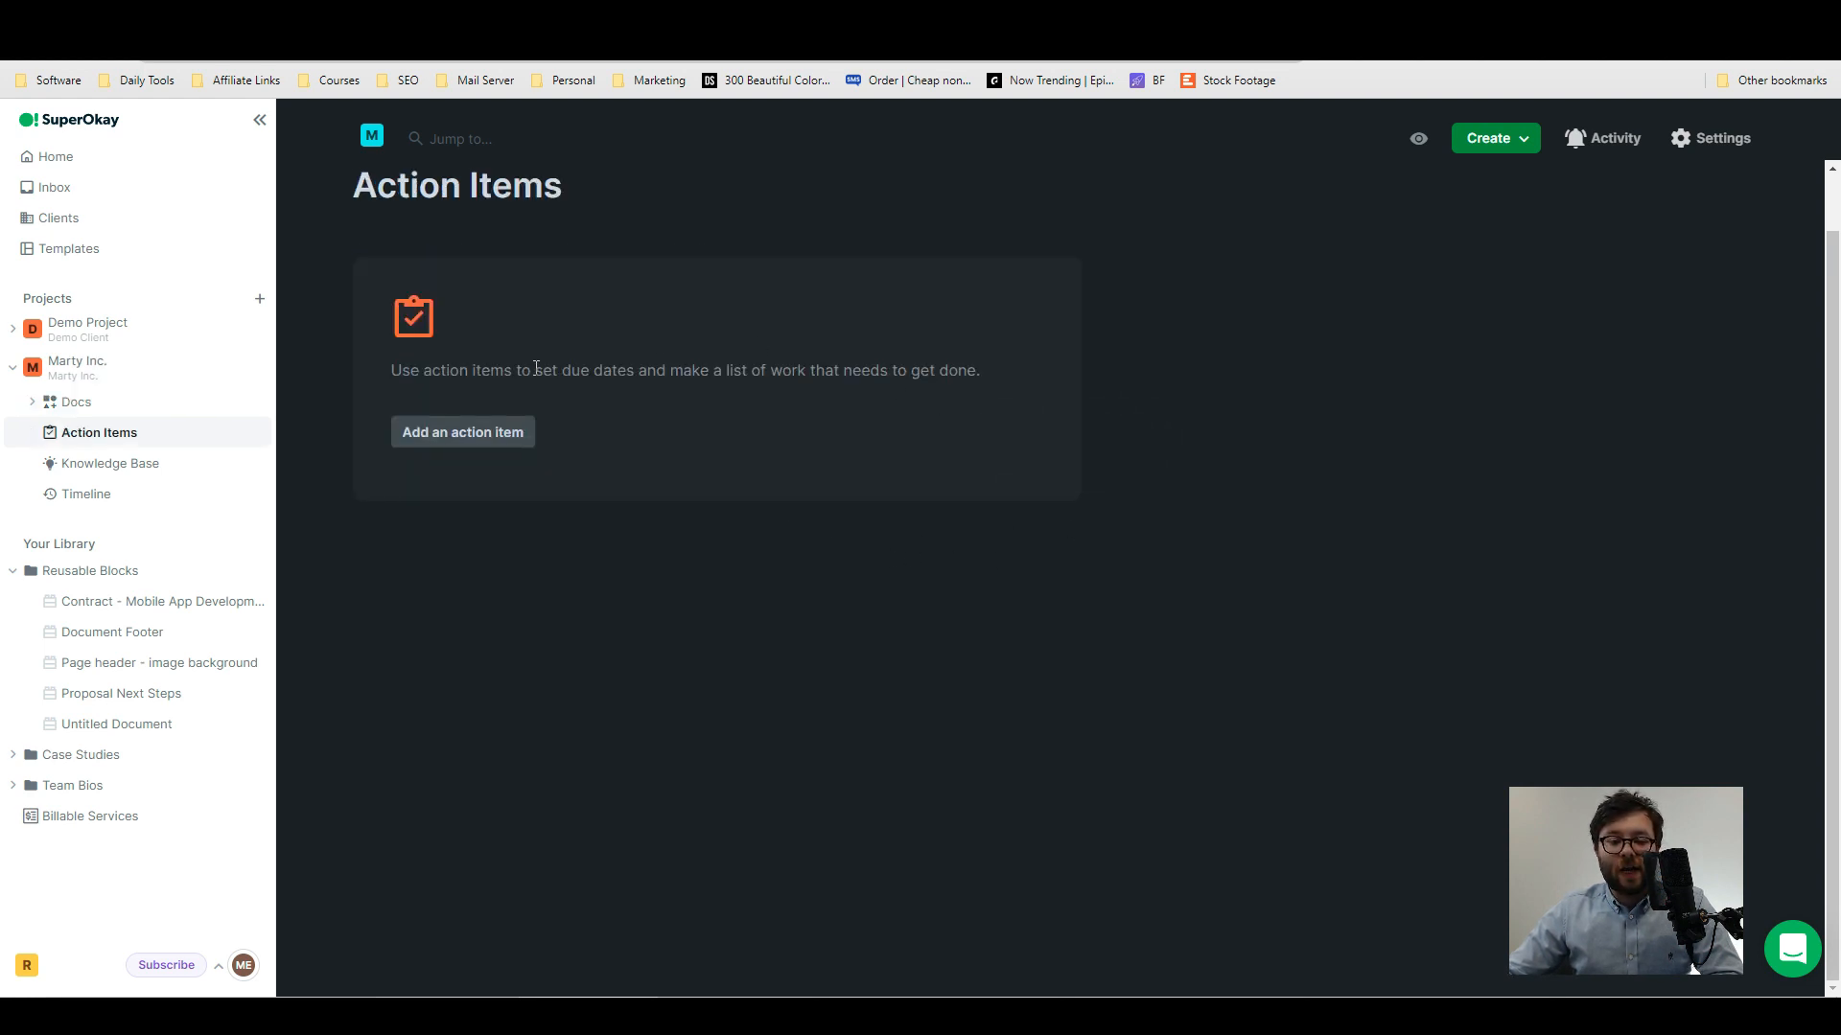
click(476, 439)
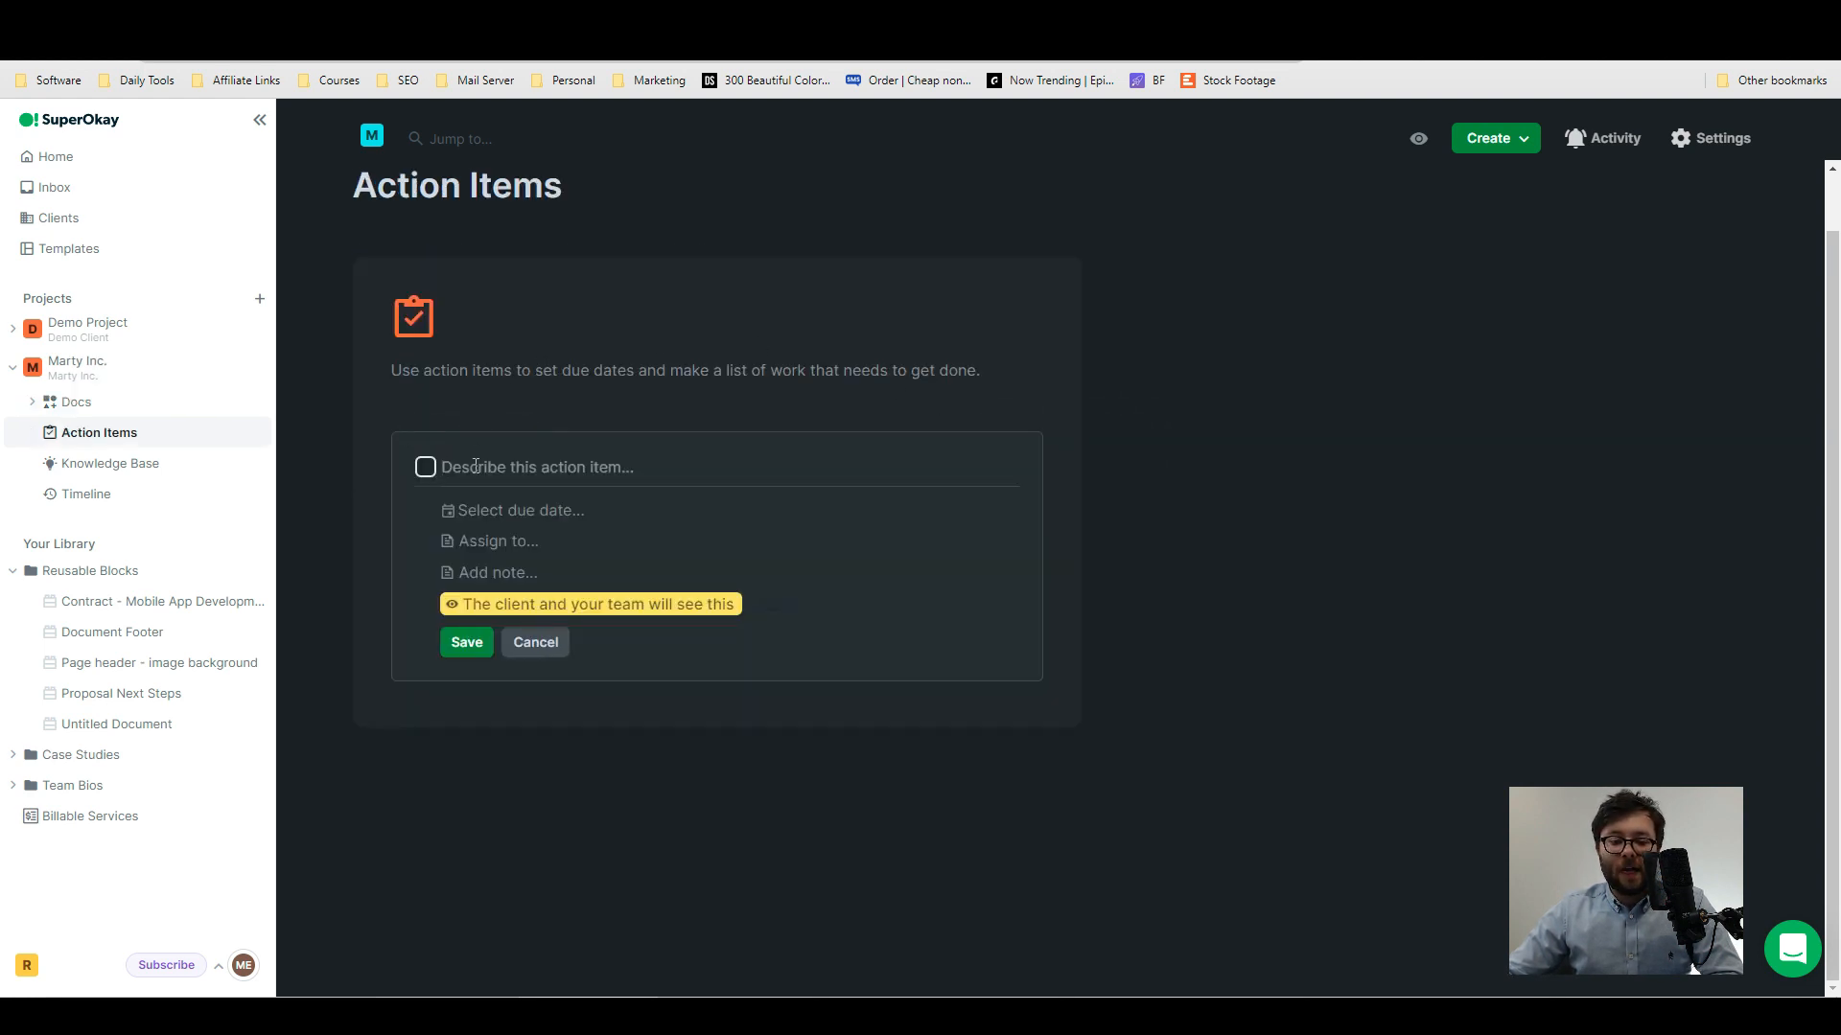
click(496, 514)
click(605, 728)
click(512, 550)
click(572, 573)
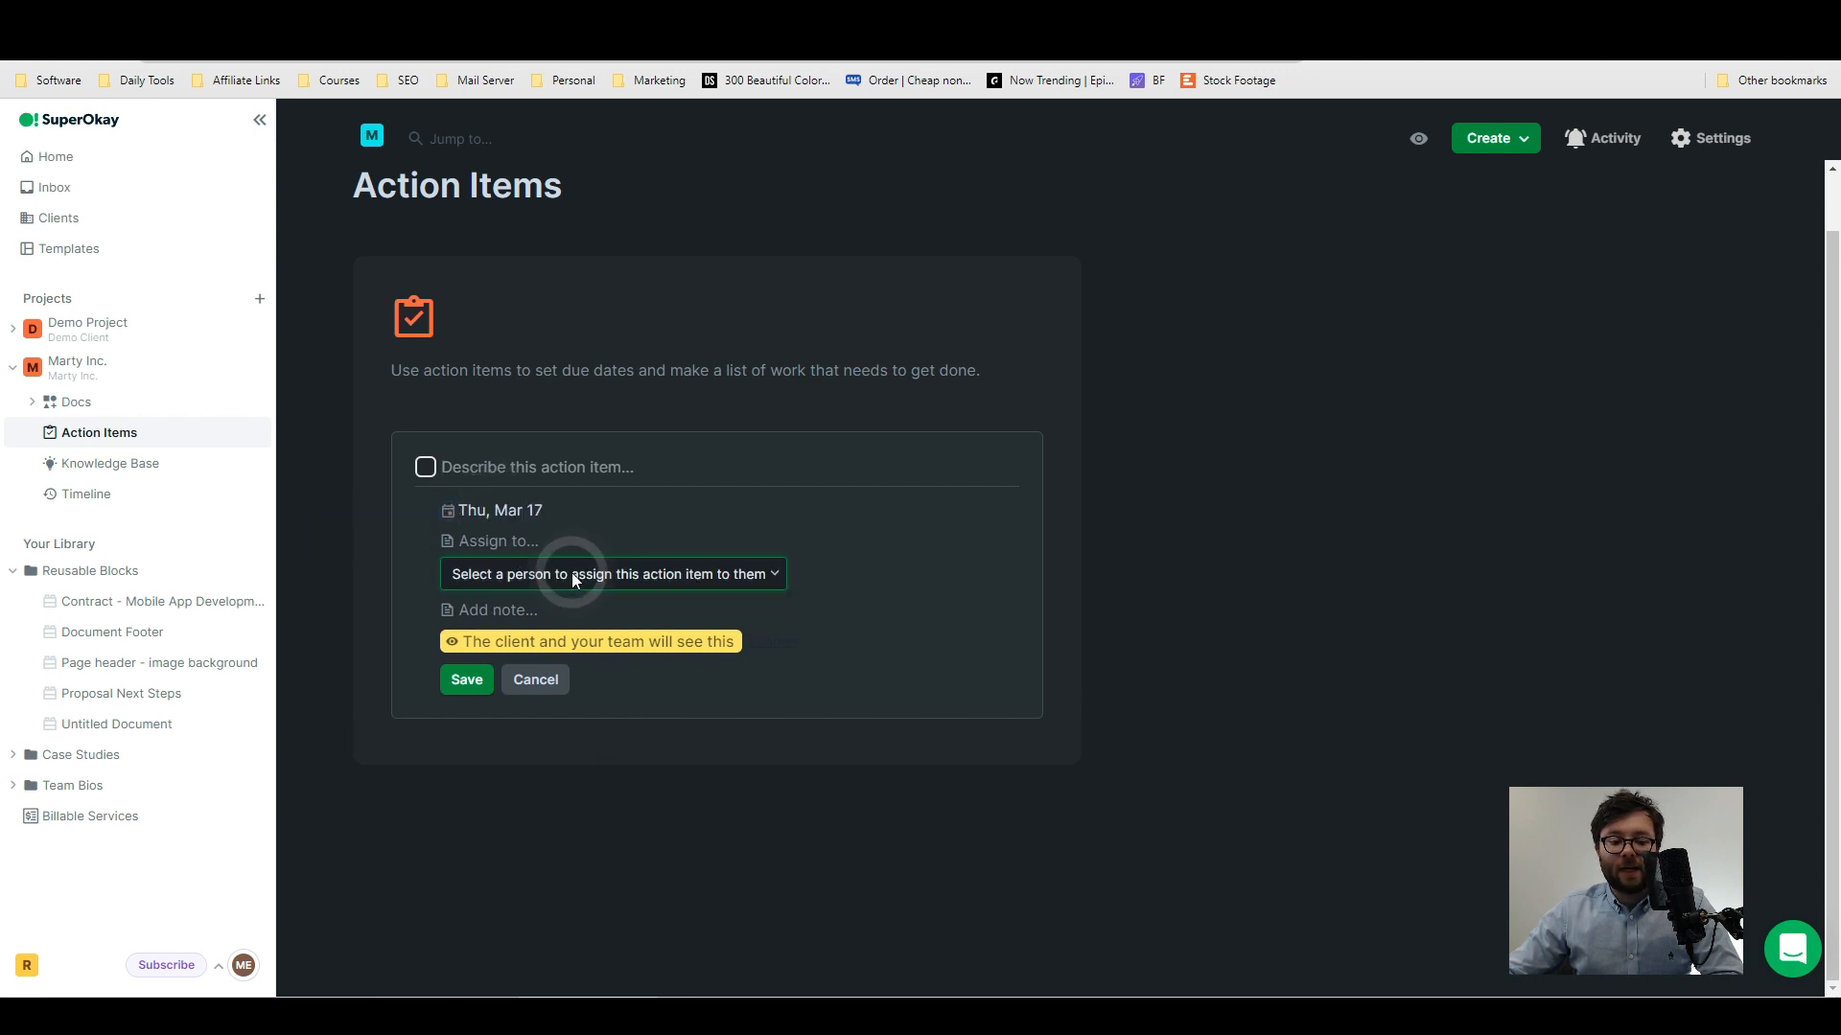
click(552, 614)
click(524, 613)
text(To do List)
drag(464, 708, 573, 708)
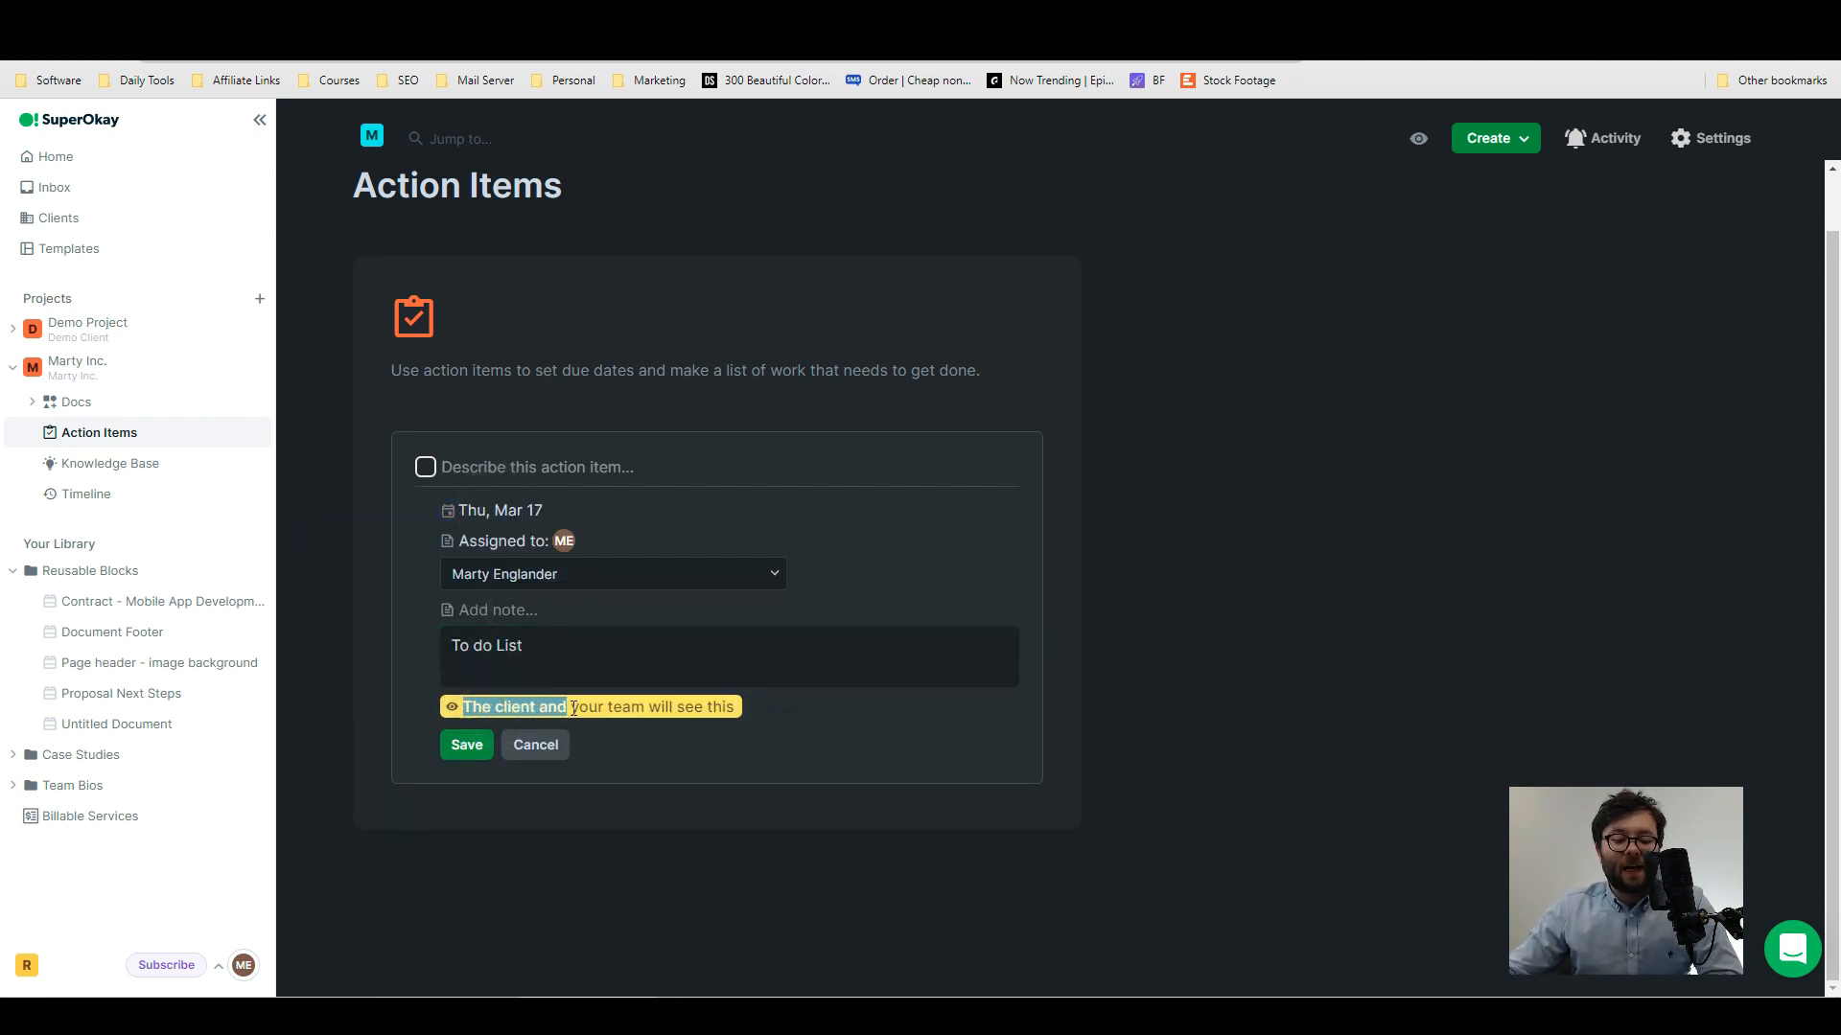
- Describe the action item as "Website Marketing" and save it
click(497, 472)
text(Website Marketing)
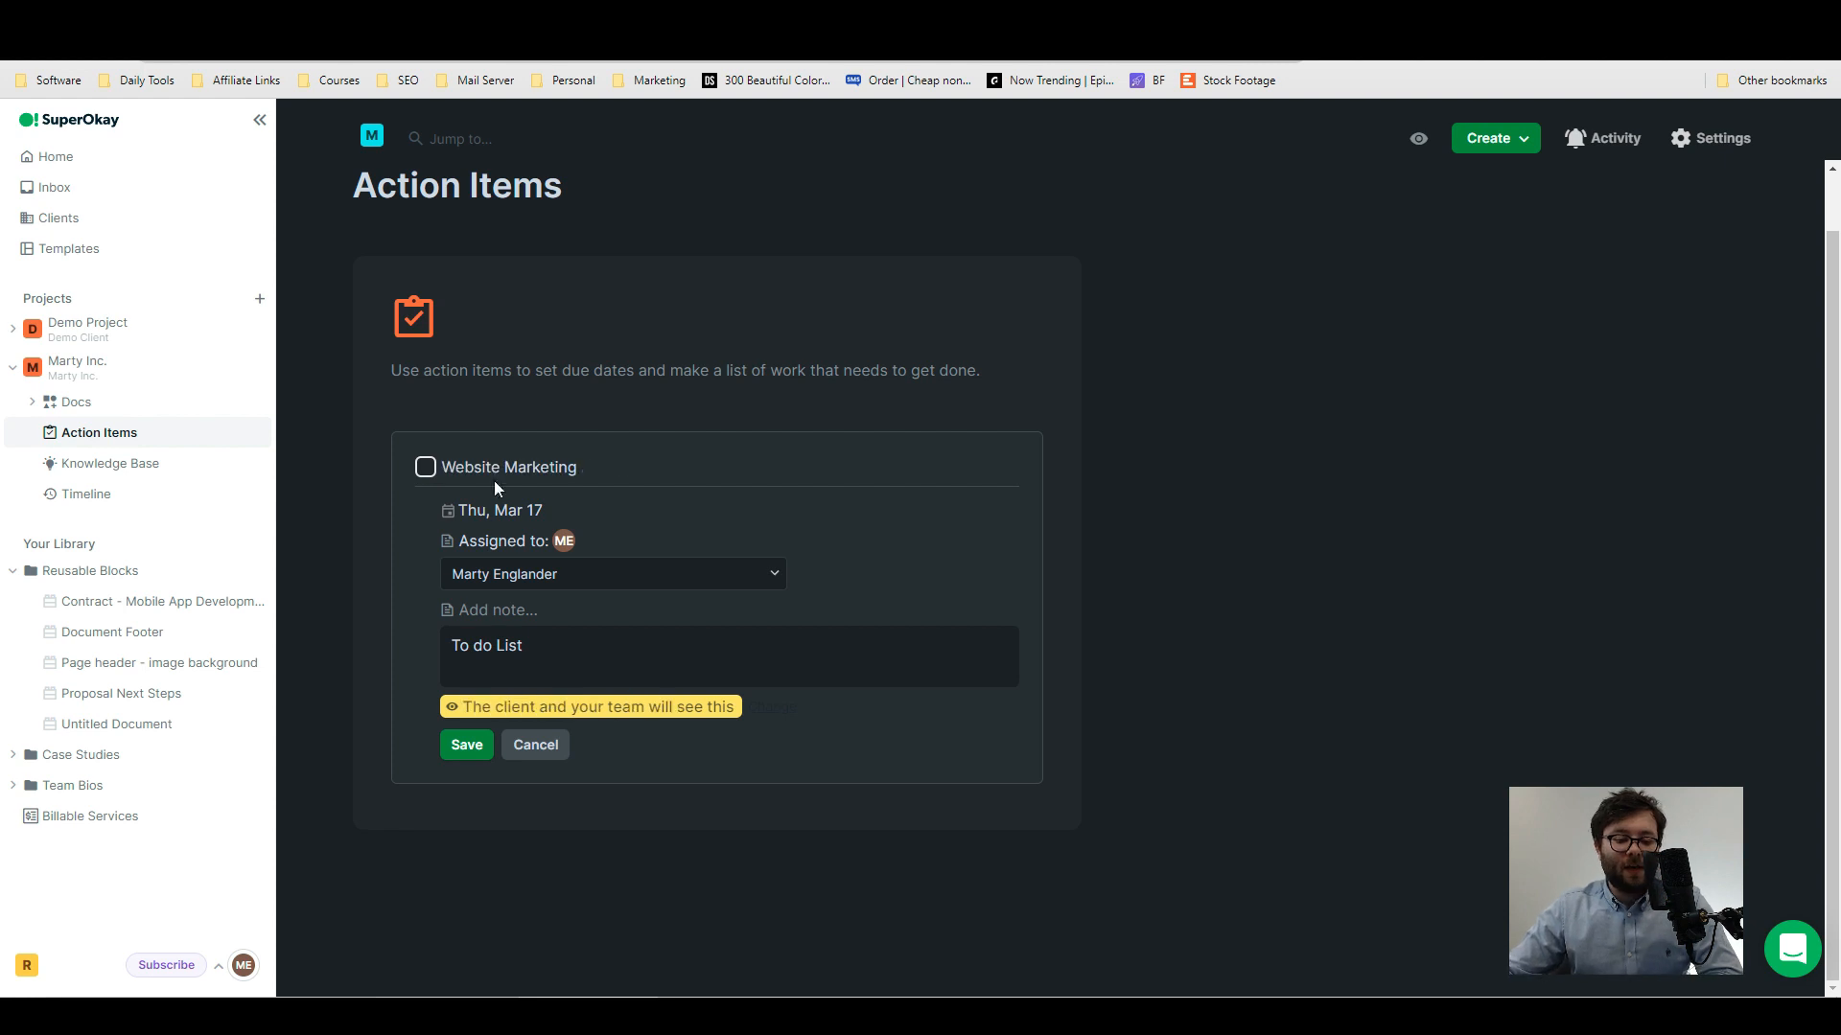
click(469, 744)
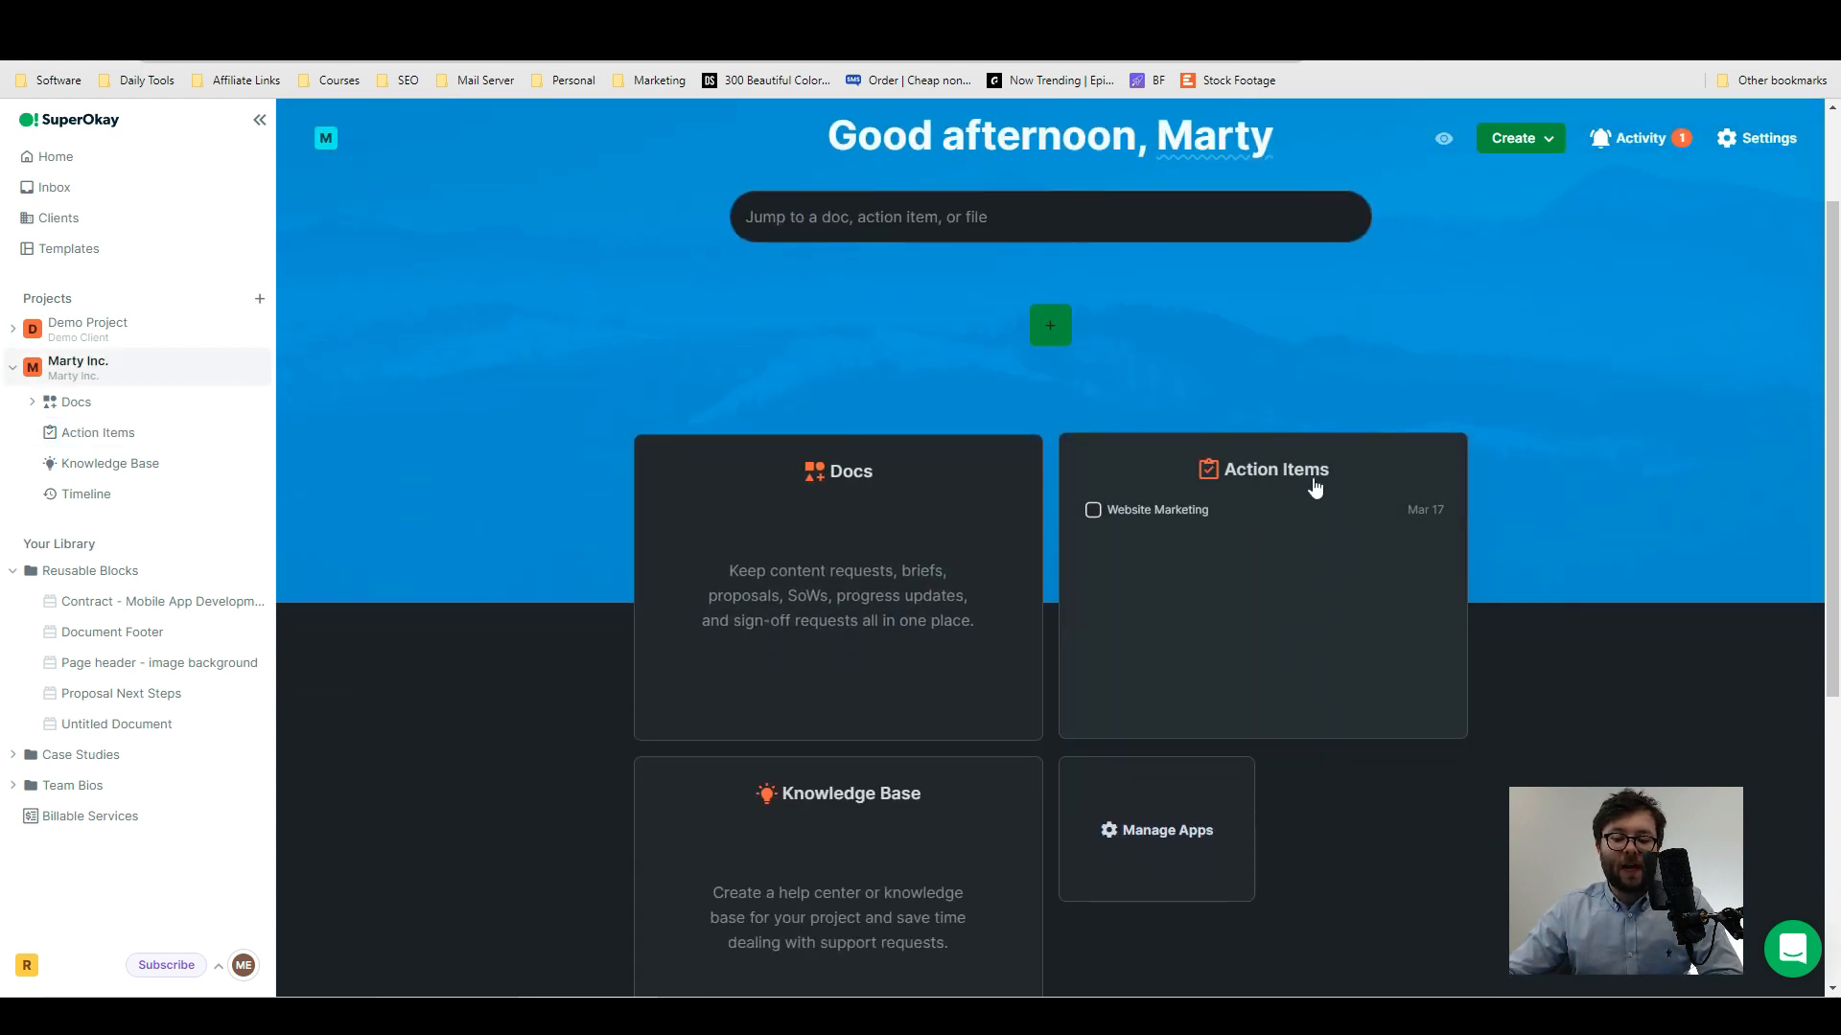
- Mark the Website Marketing action item as resolved and reopen it
click(1208, 542)
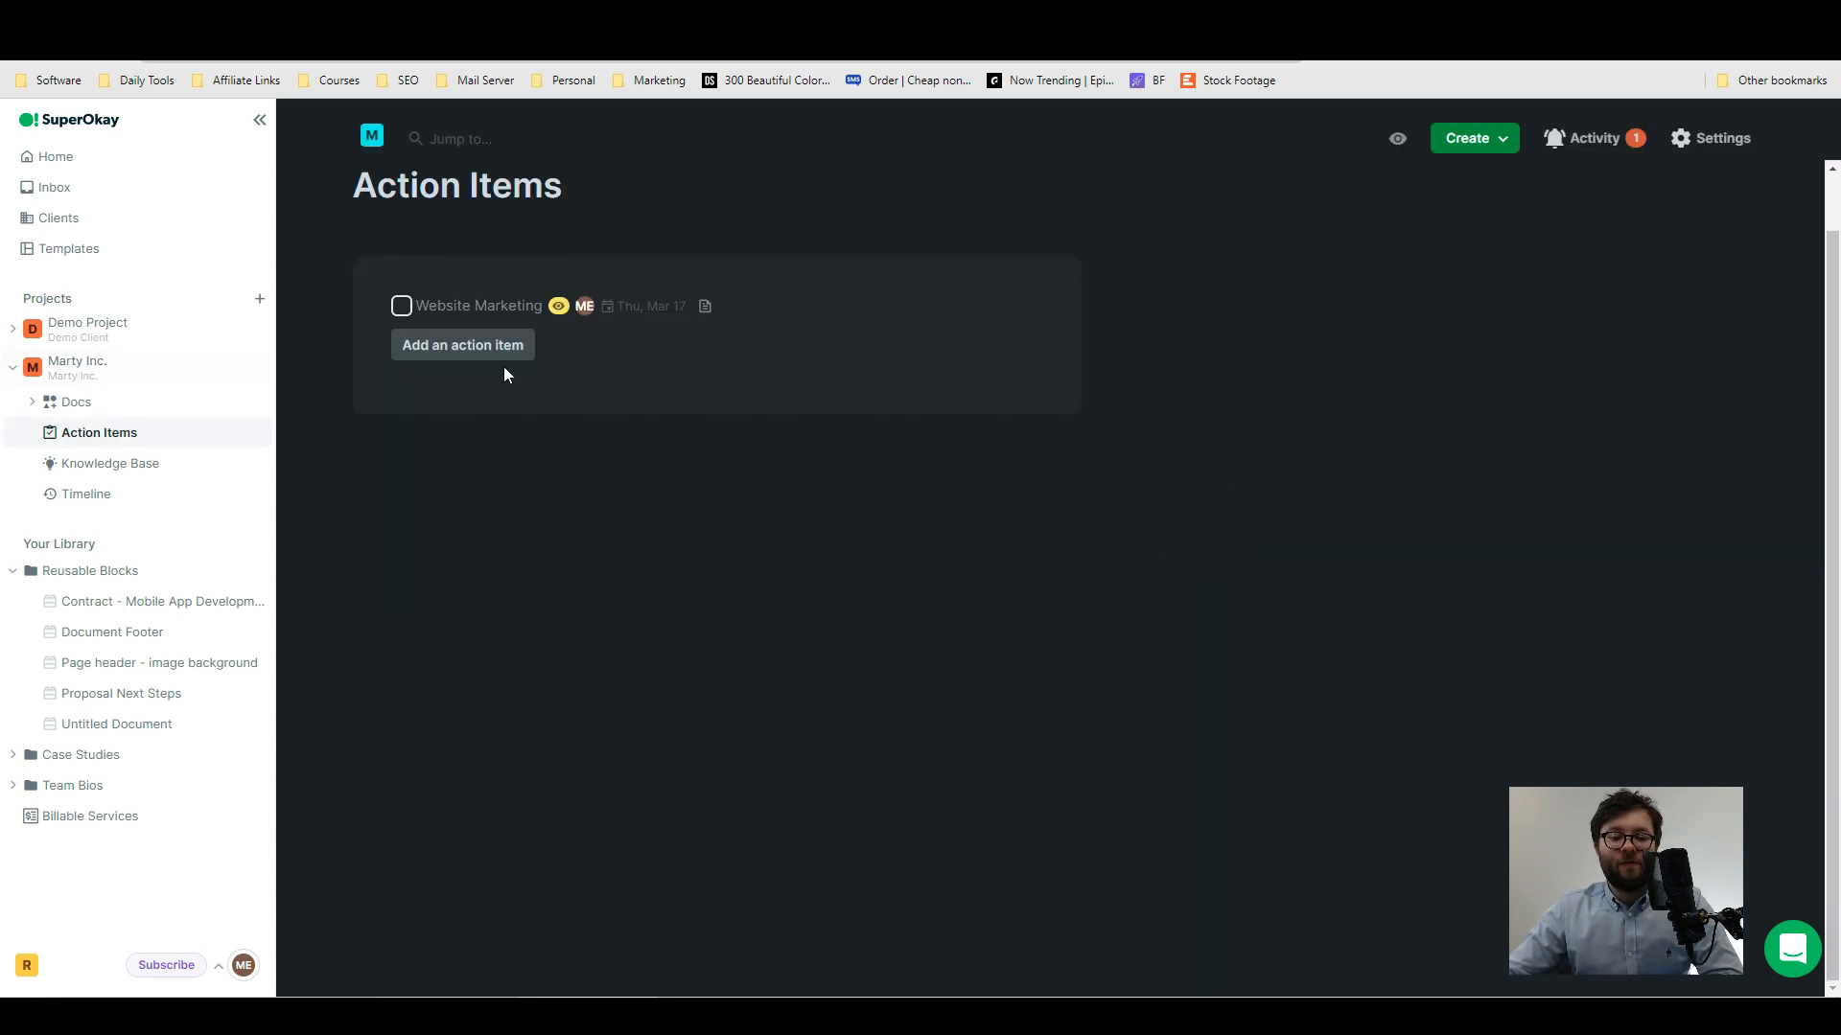
click(402, 308)
click(397, 401)
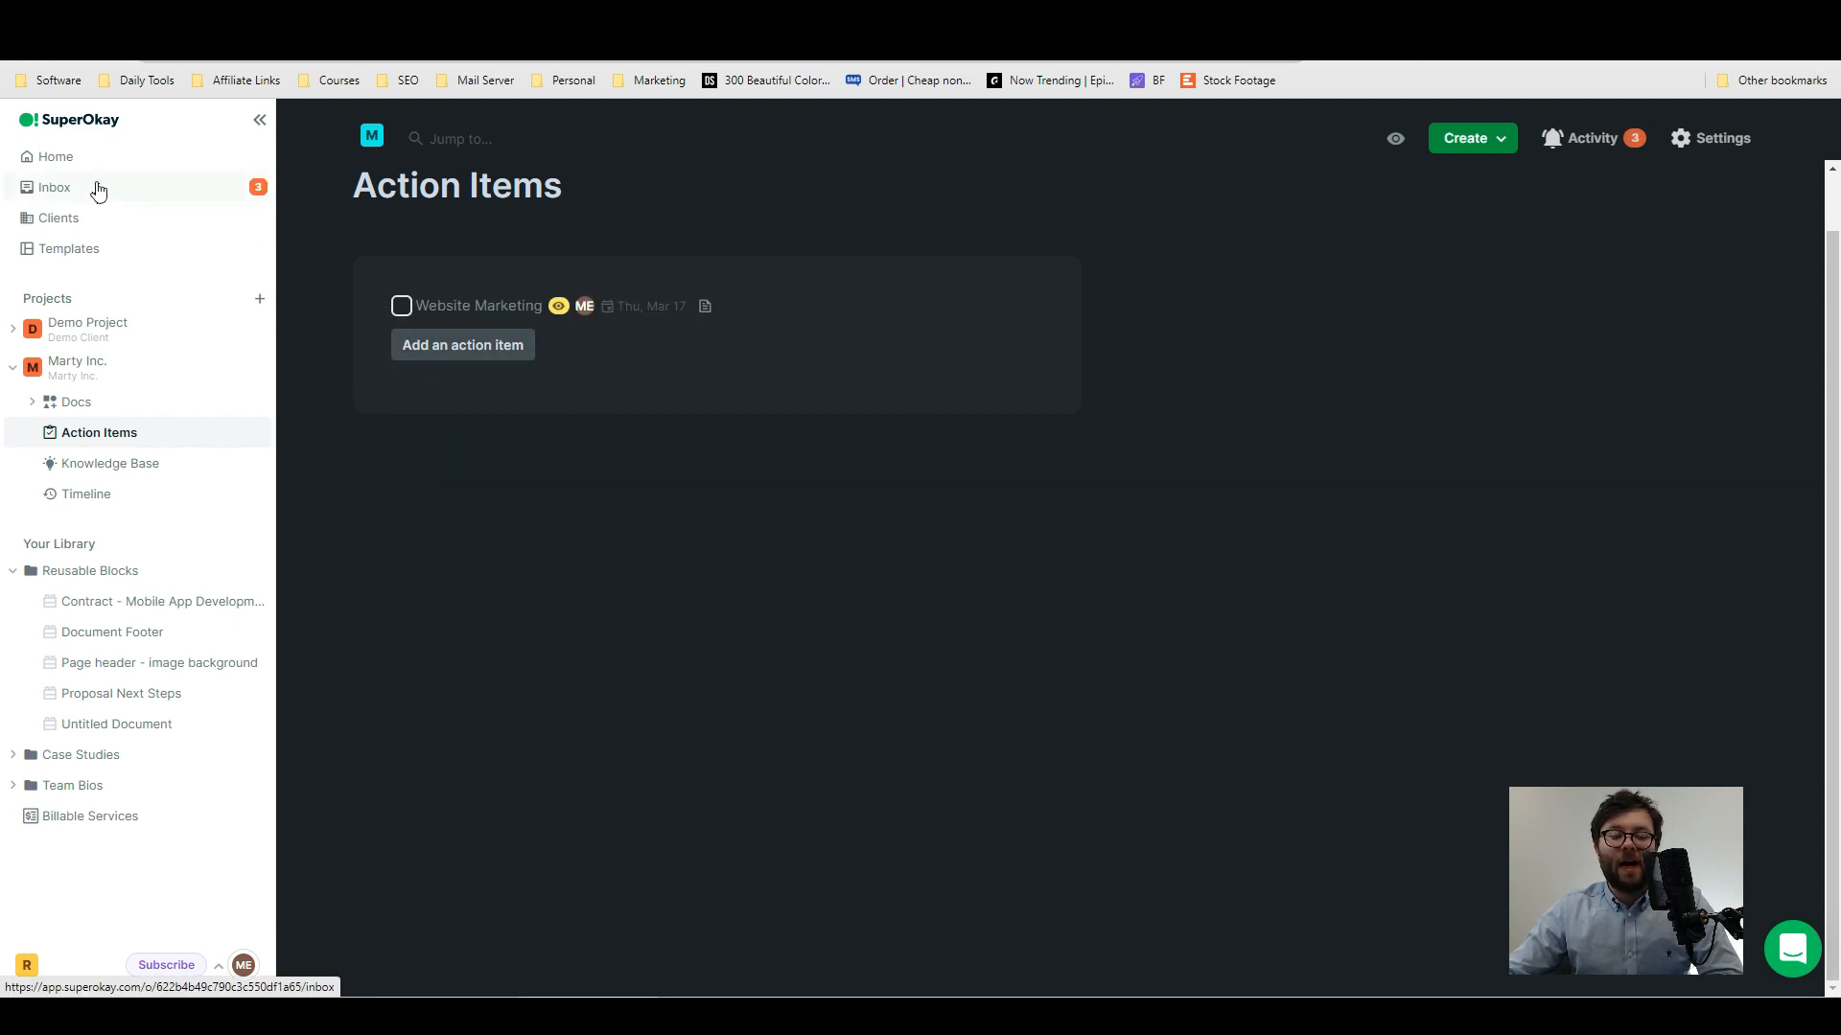
- Review the new activity in the Inbox and open the Marty Inc. Knowledge Base
click(123, 198)
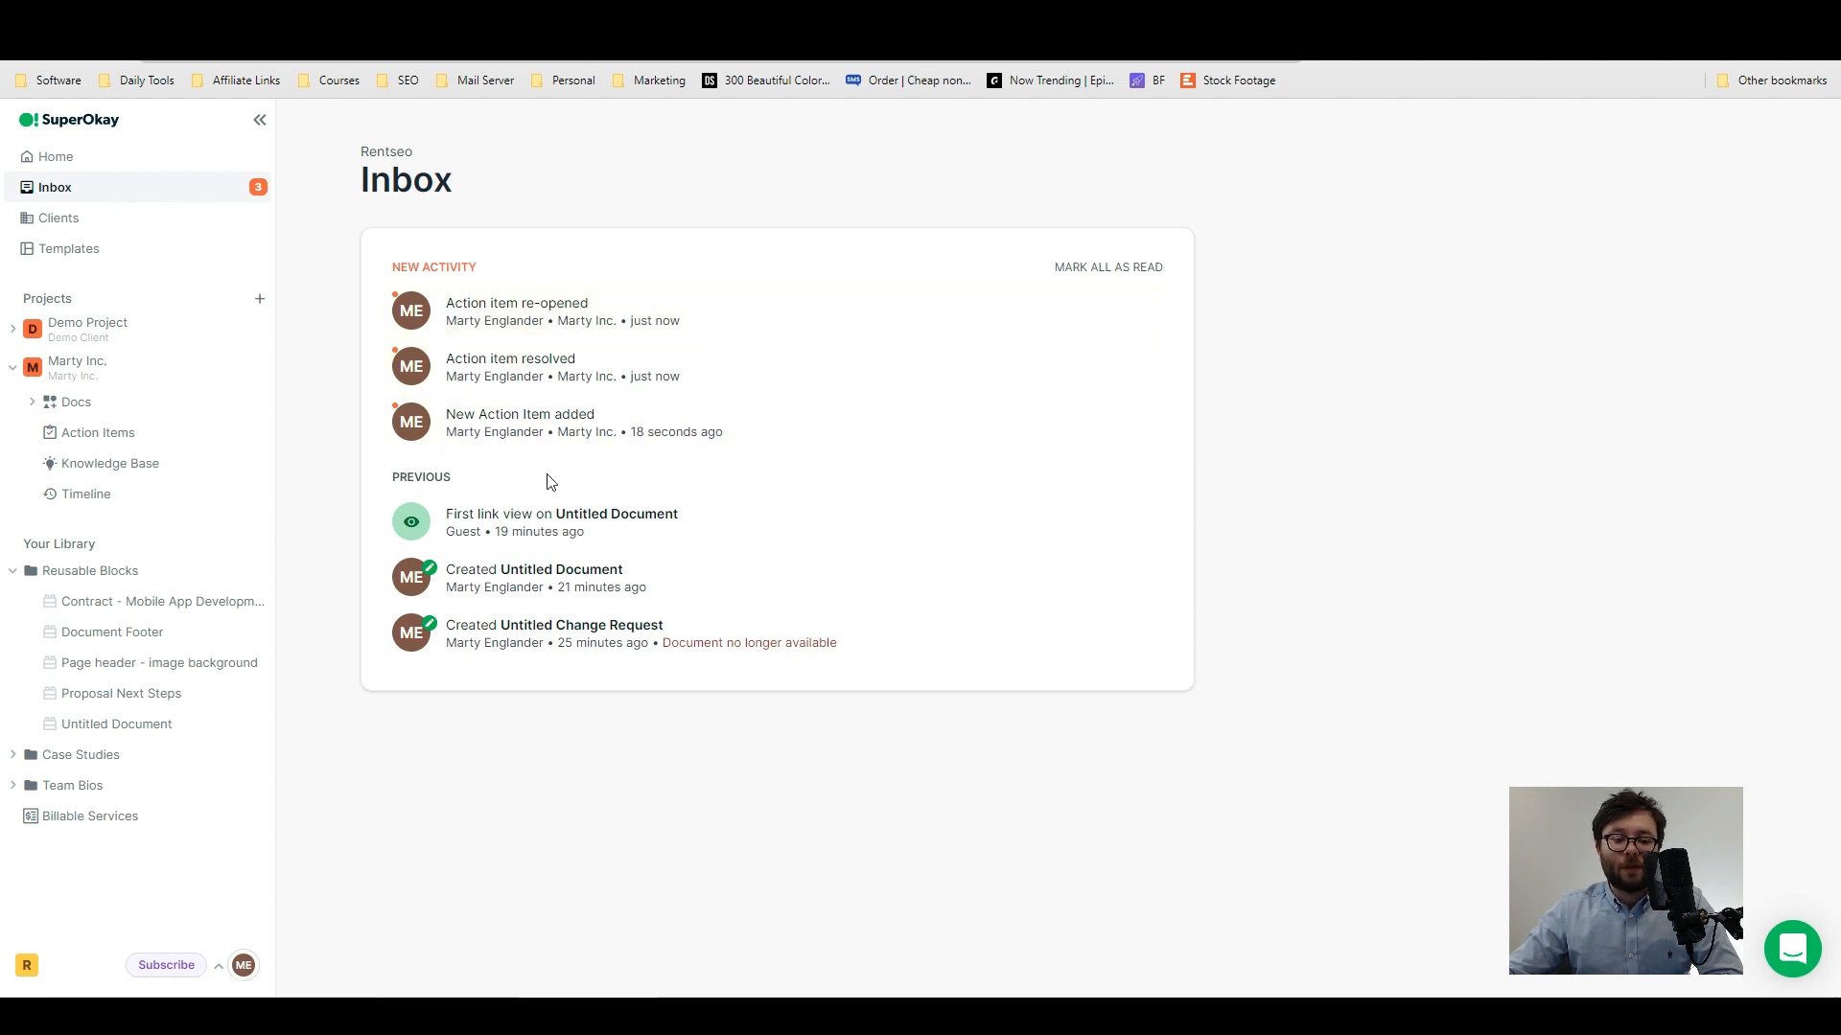
click(554, 320)
scroll(1235, 527, down, 4)
click(733, 623)
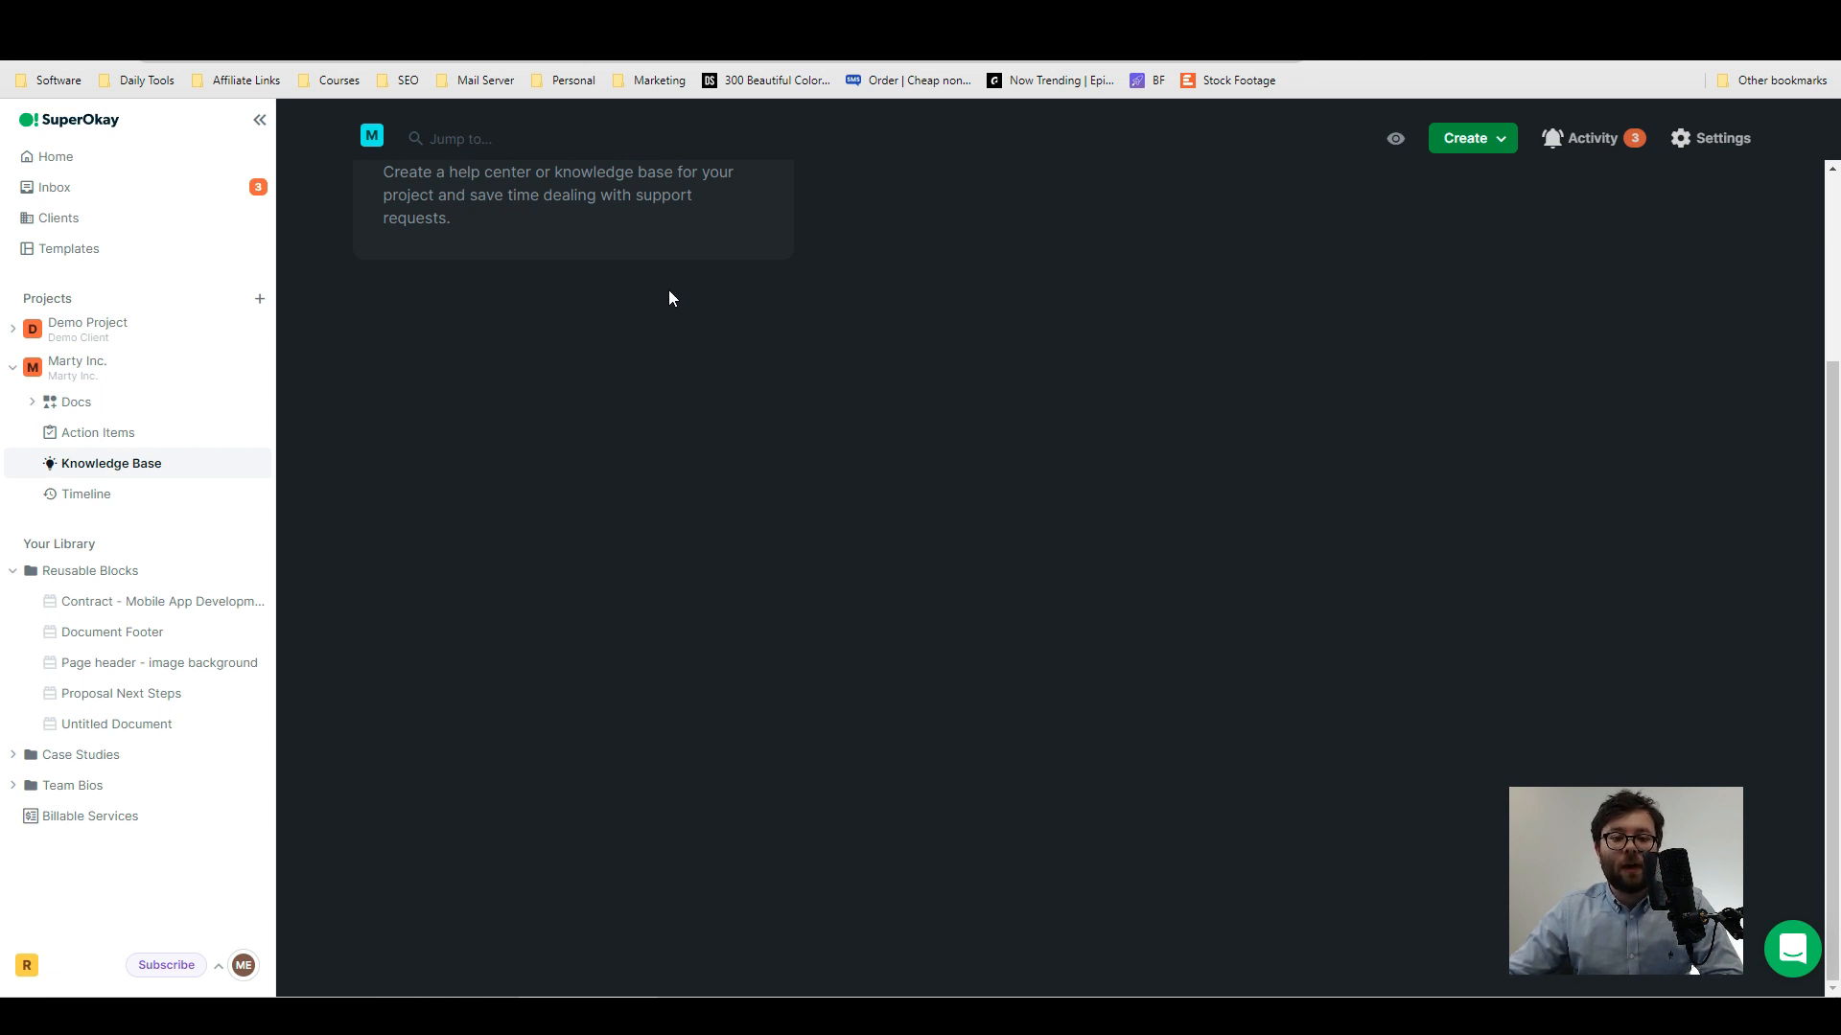
- Look through the Docs, Action Items and Knowledge Base sections of the Marty Inc. project
click(77, 402)
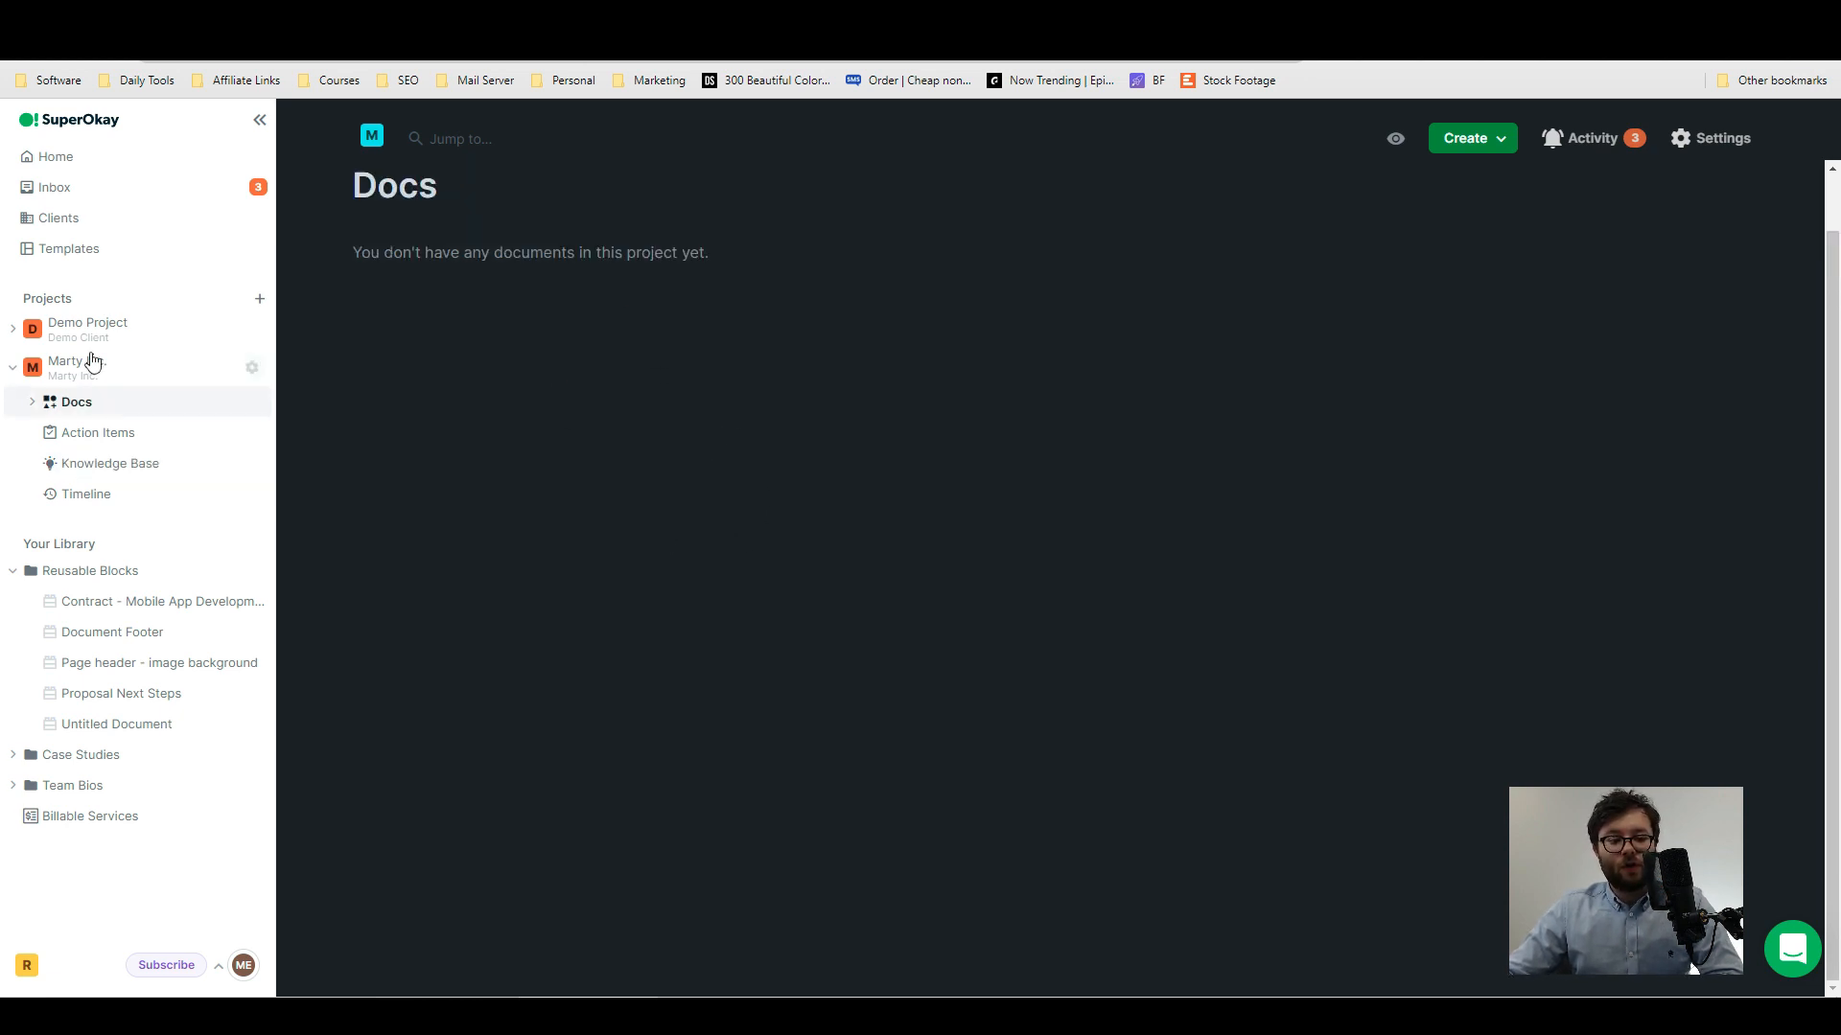
click(92, 432)
click(92, 464)
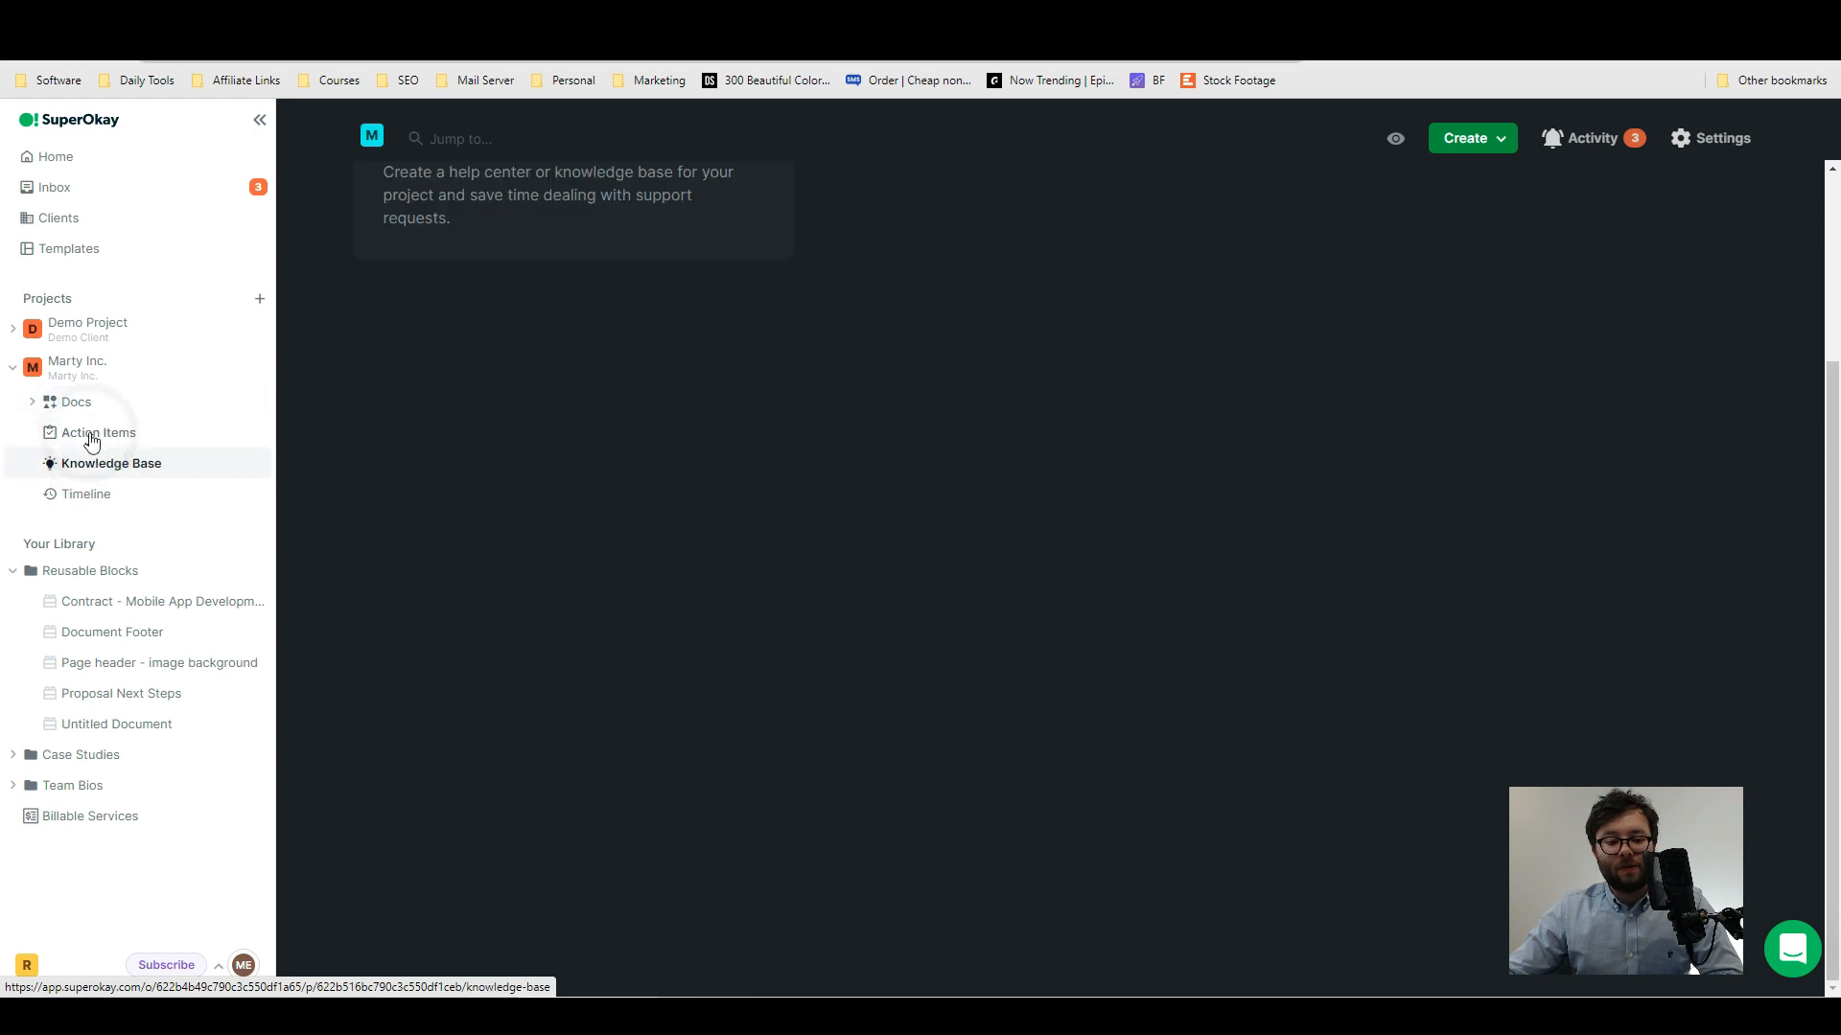
click(92, 434)
click(57, 401)
click(30, 403)
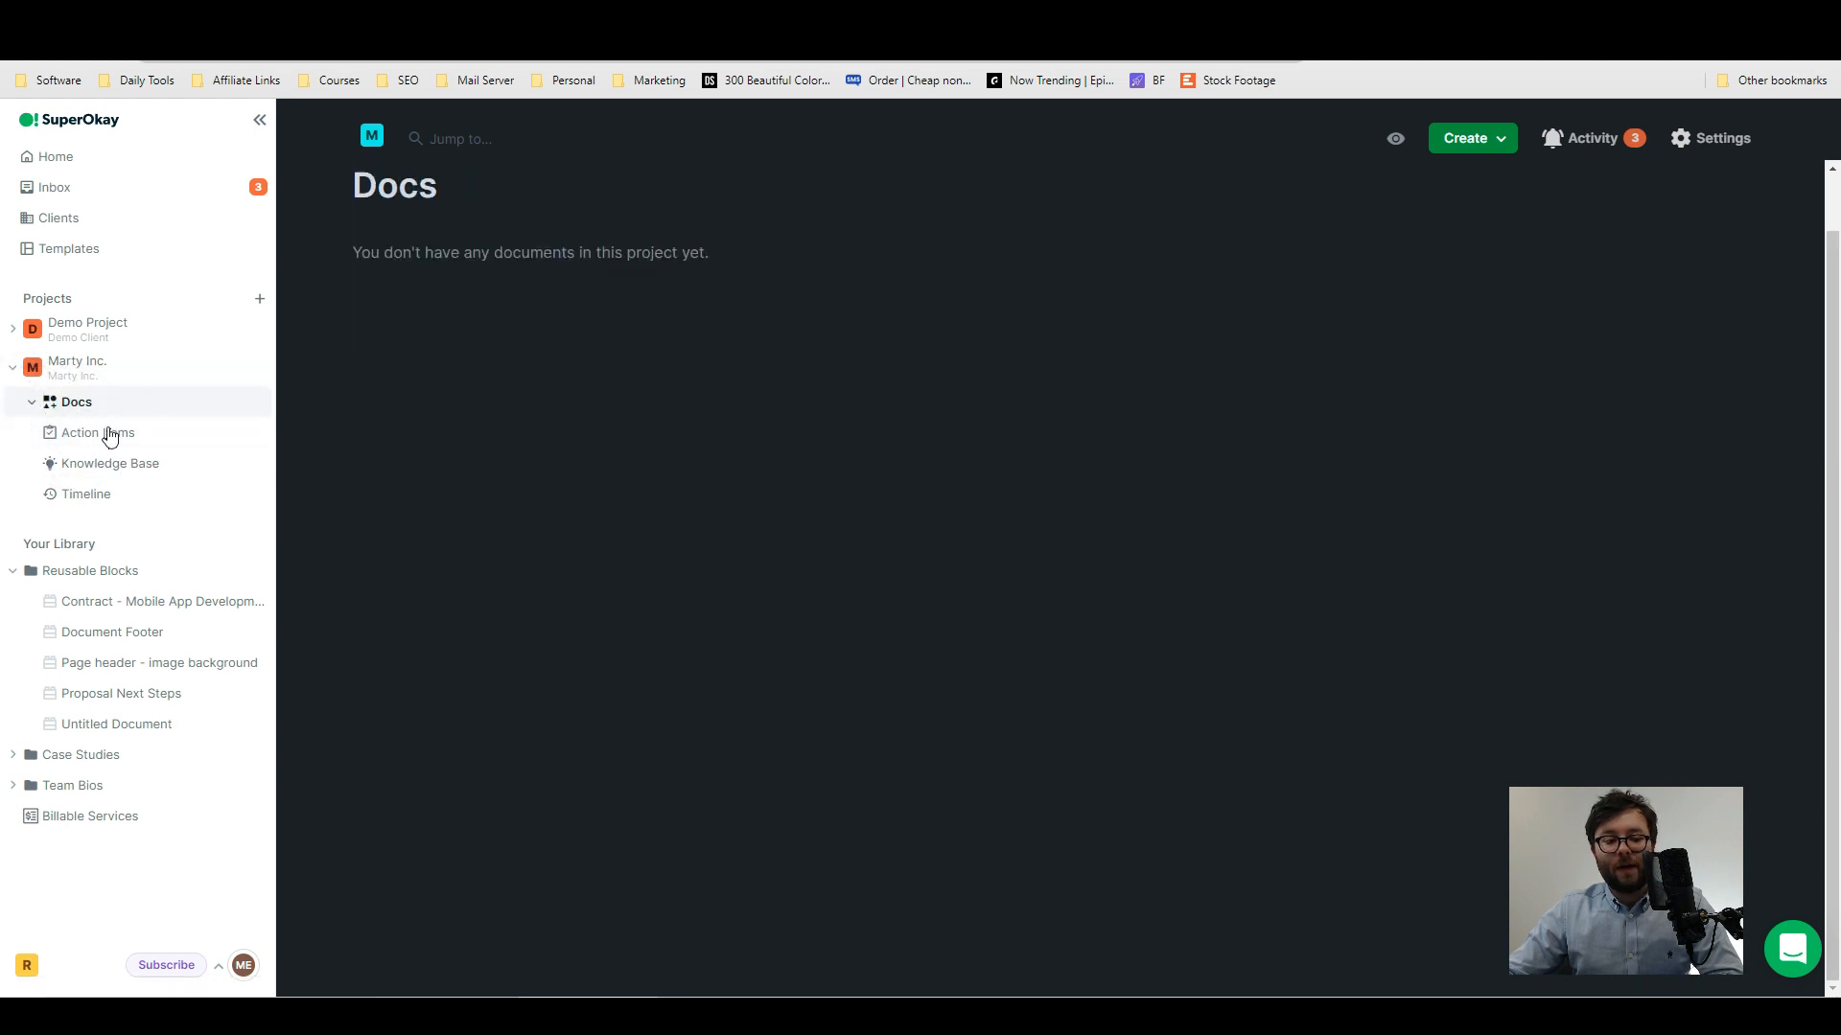
click(99, 466)
click(94, 436)
click(79, 401)
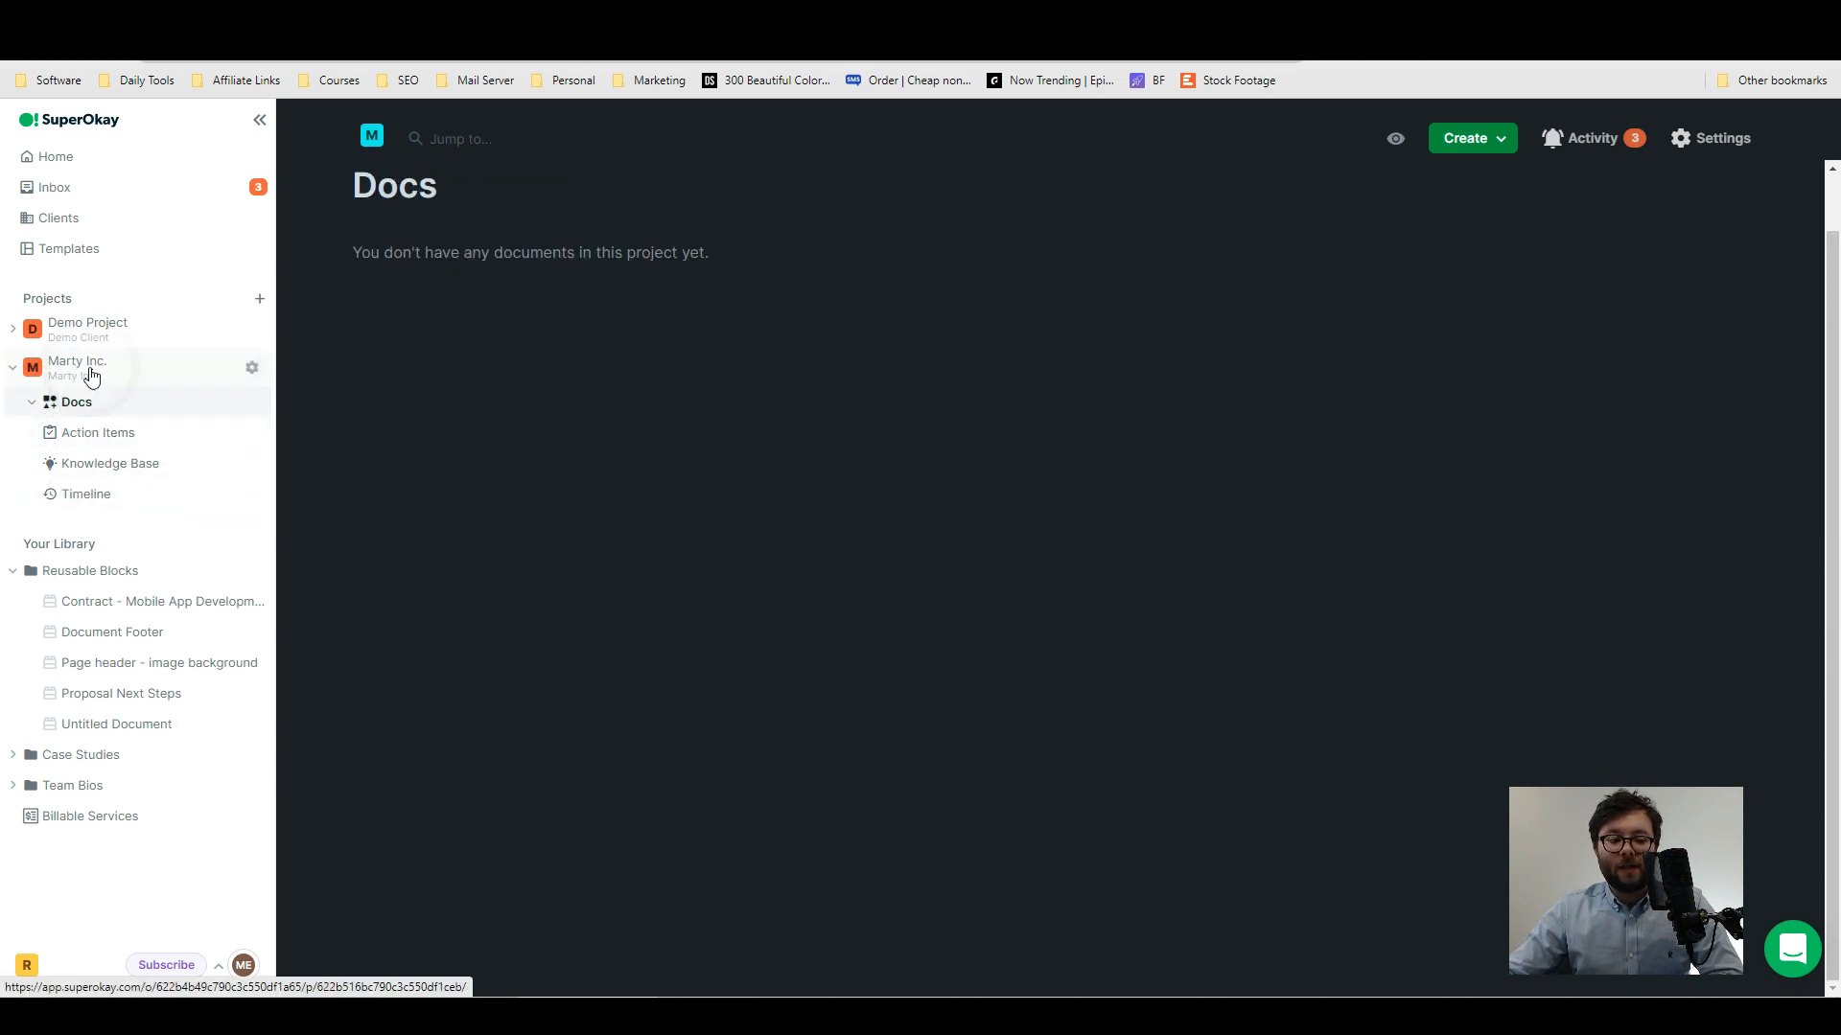
- Create a Progress Update document in the Marty Inc. project from the Progress Update template
click(84, 364)
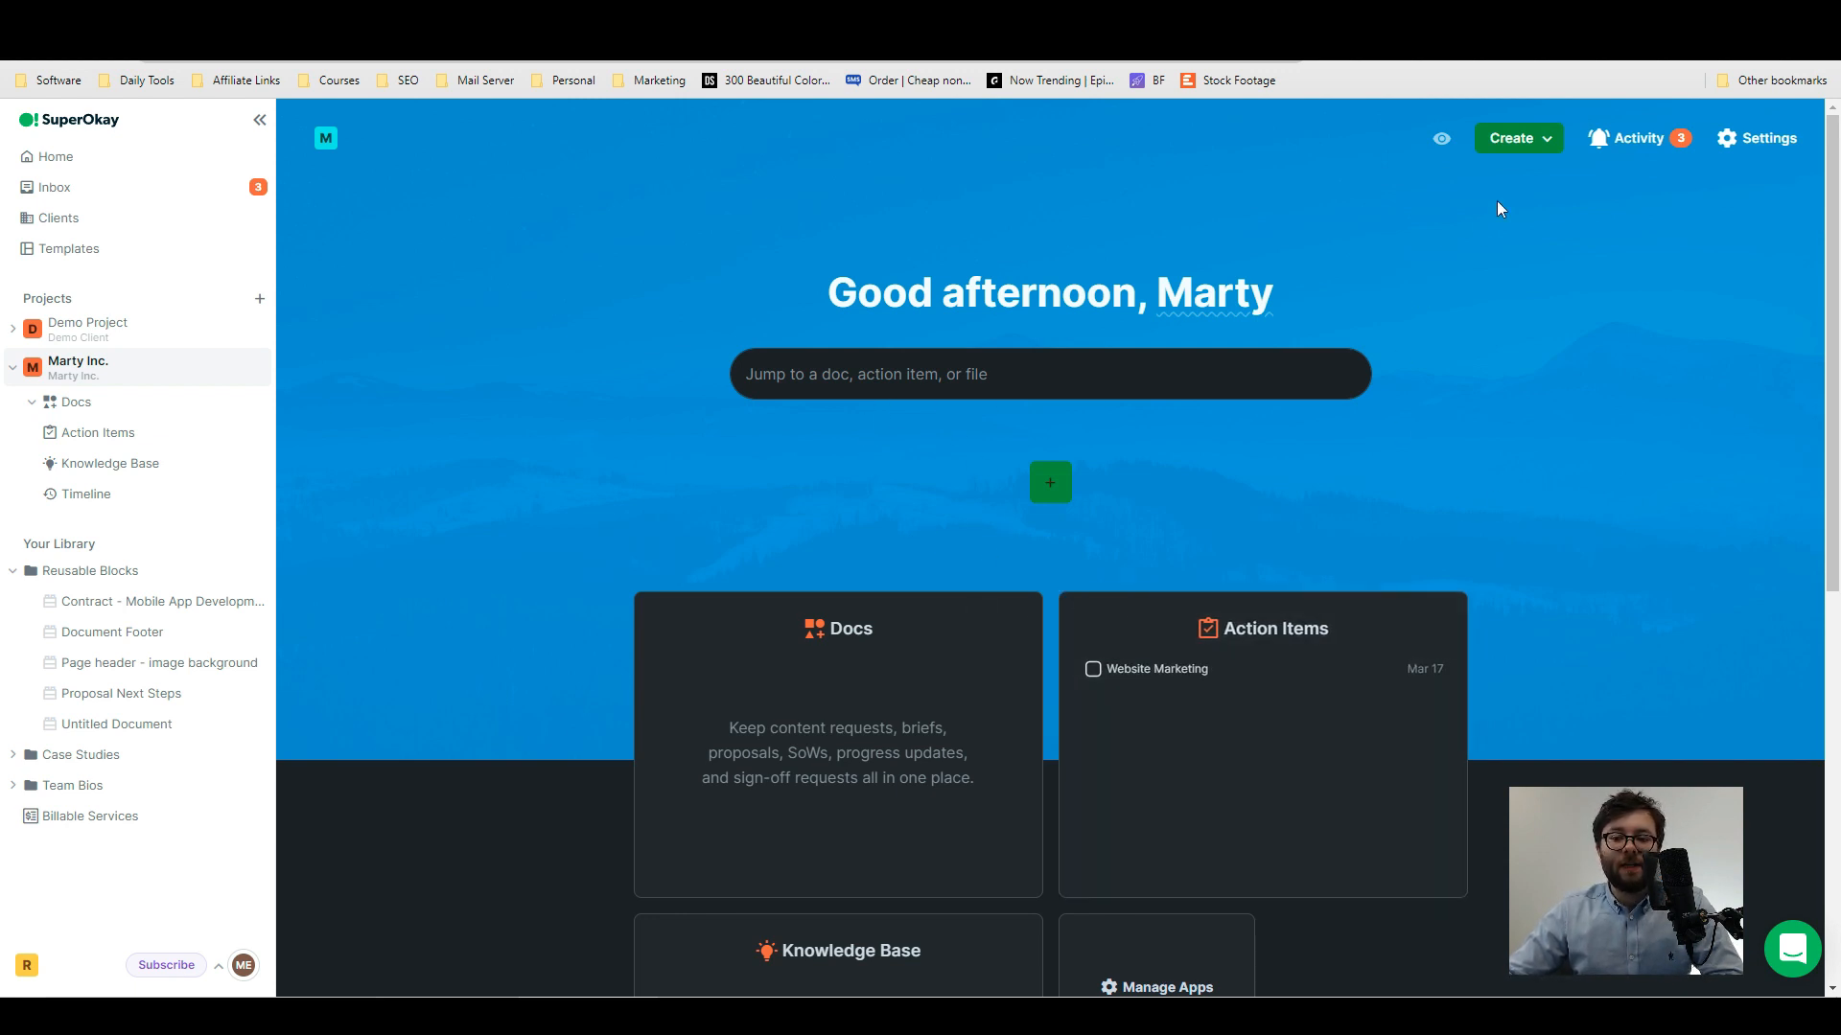
click(1544, 139)
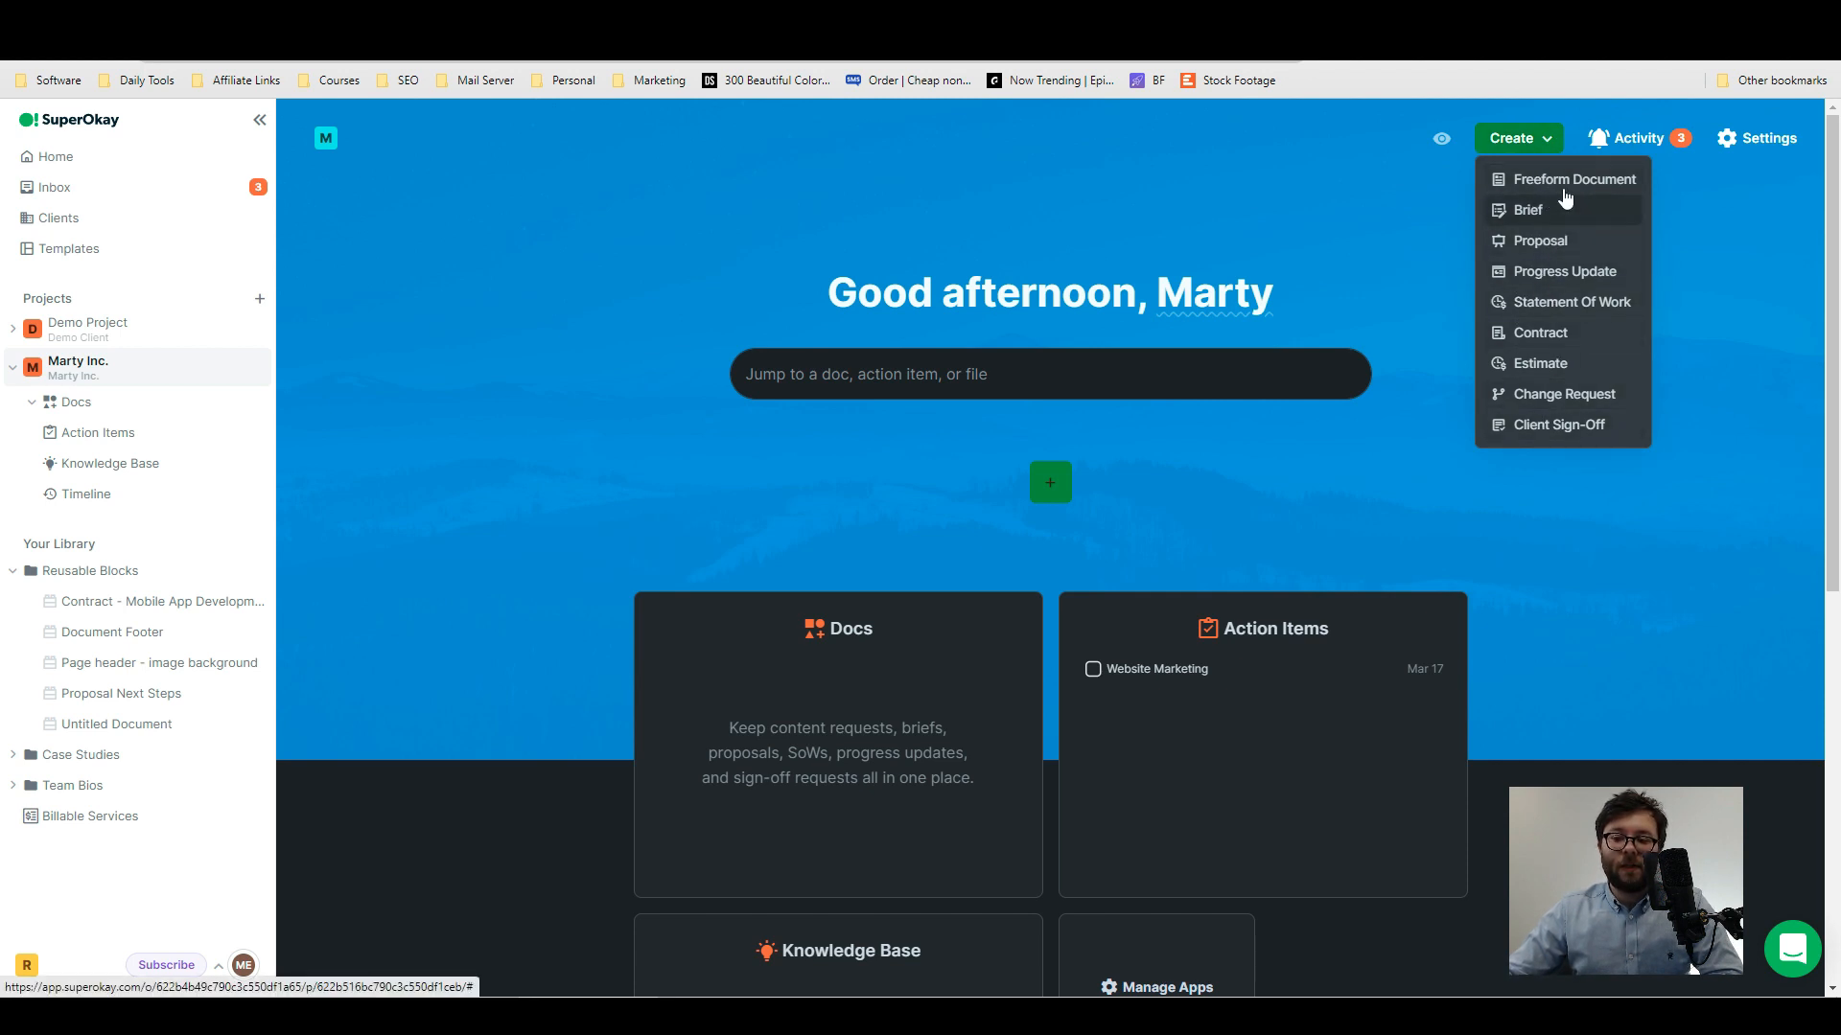
click(1557, 271)
click(727, 357)
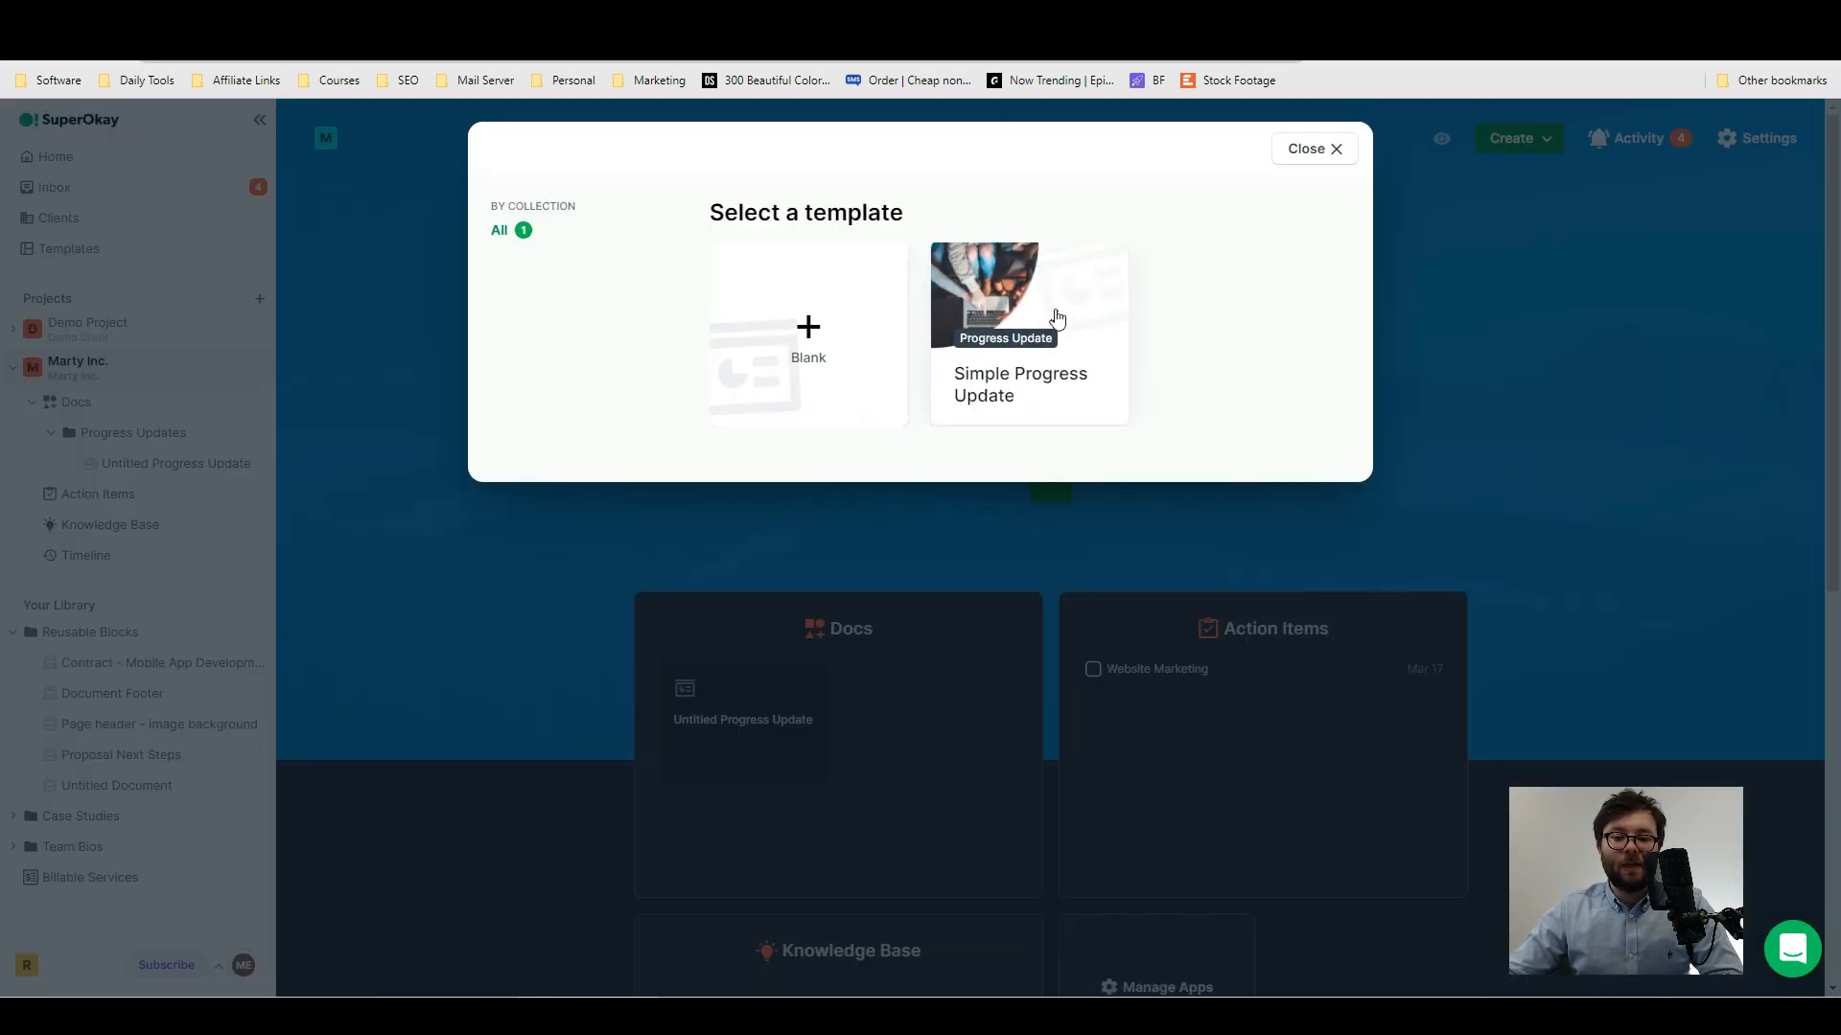
click(1056, 317)
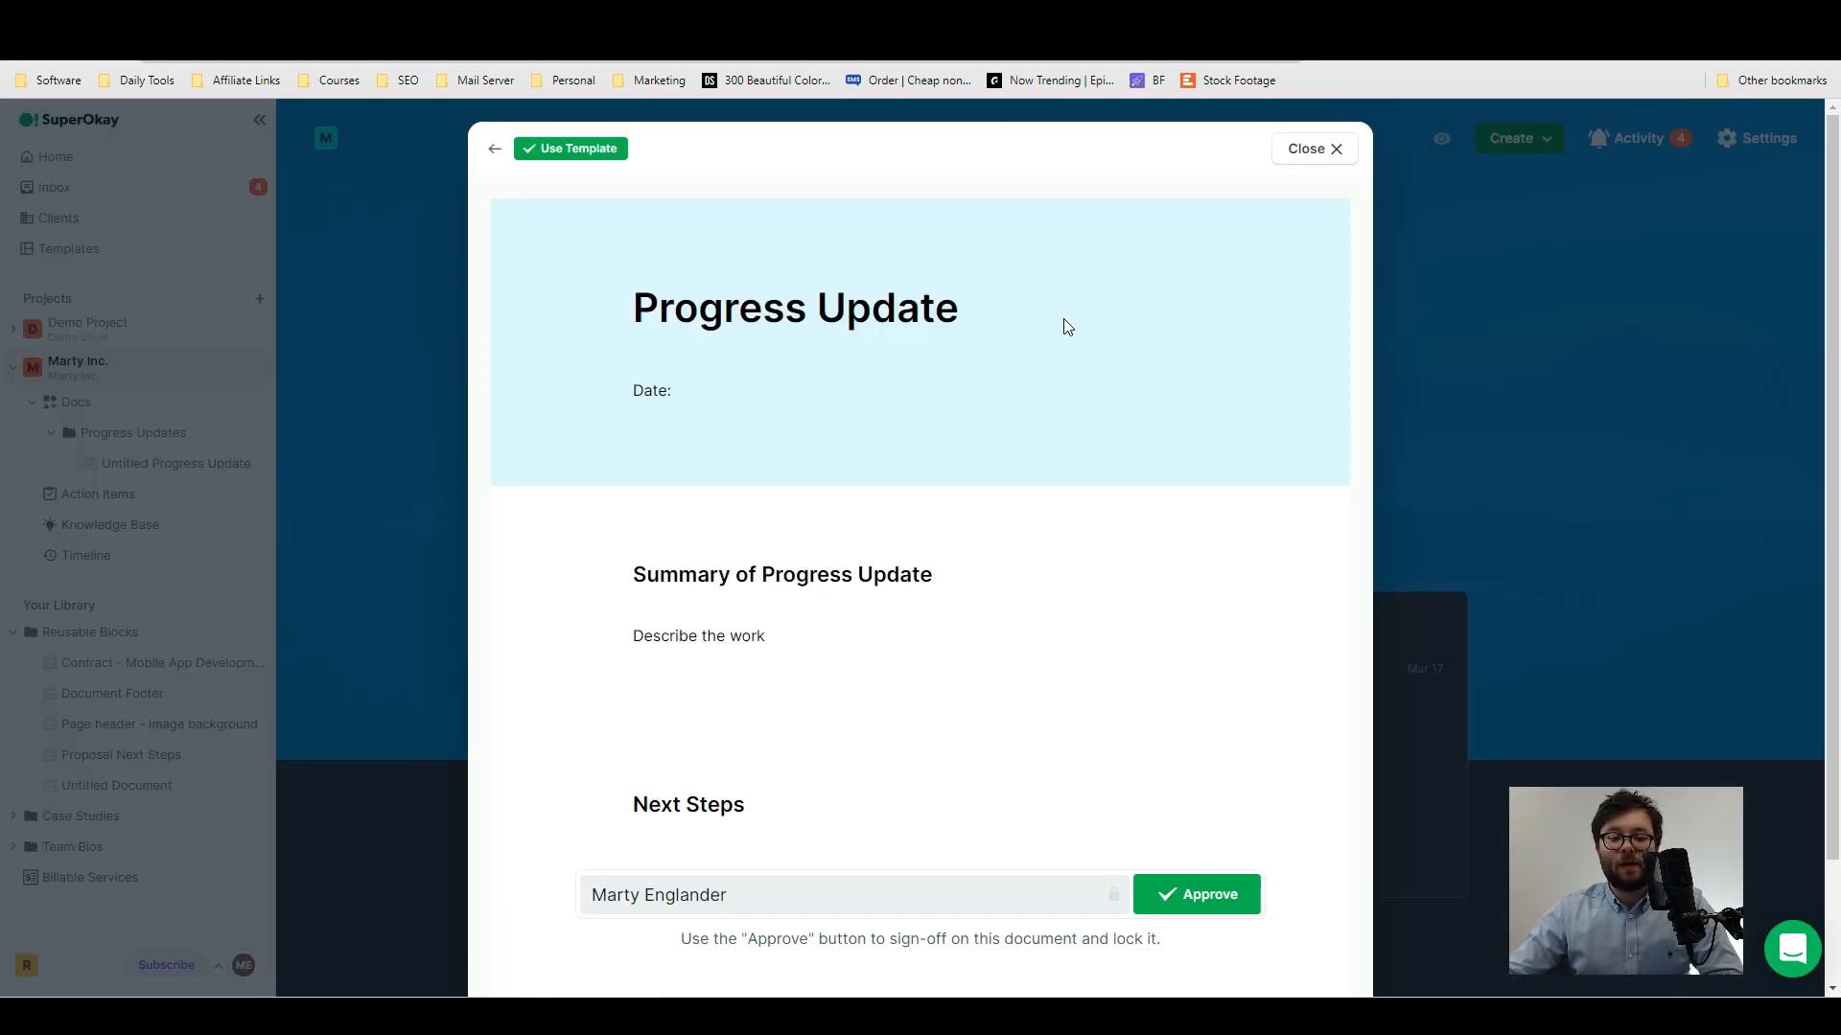
click(568, 149)
- Review the progress update document's sections and check it in preview mode before returning to editing
scroll(1031, 393, down, 4)
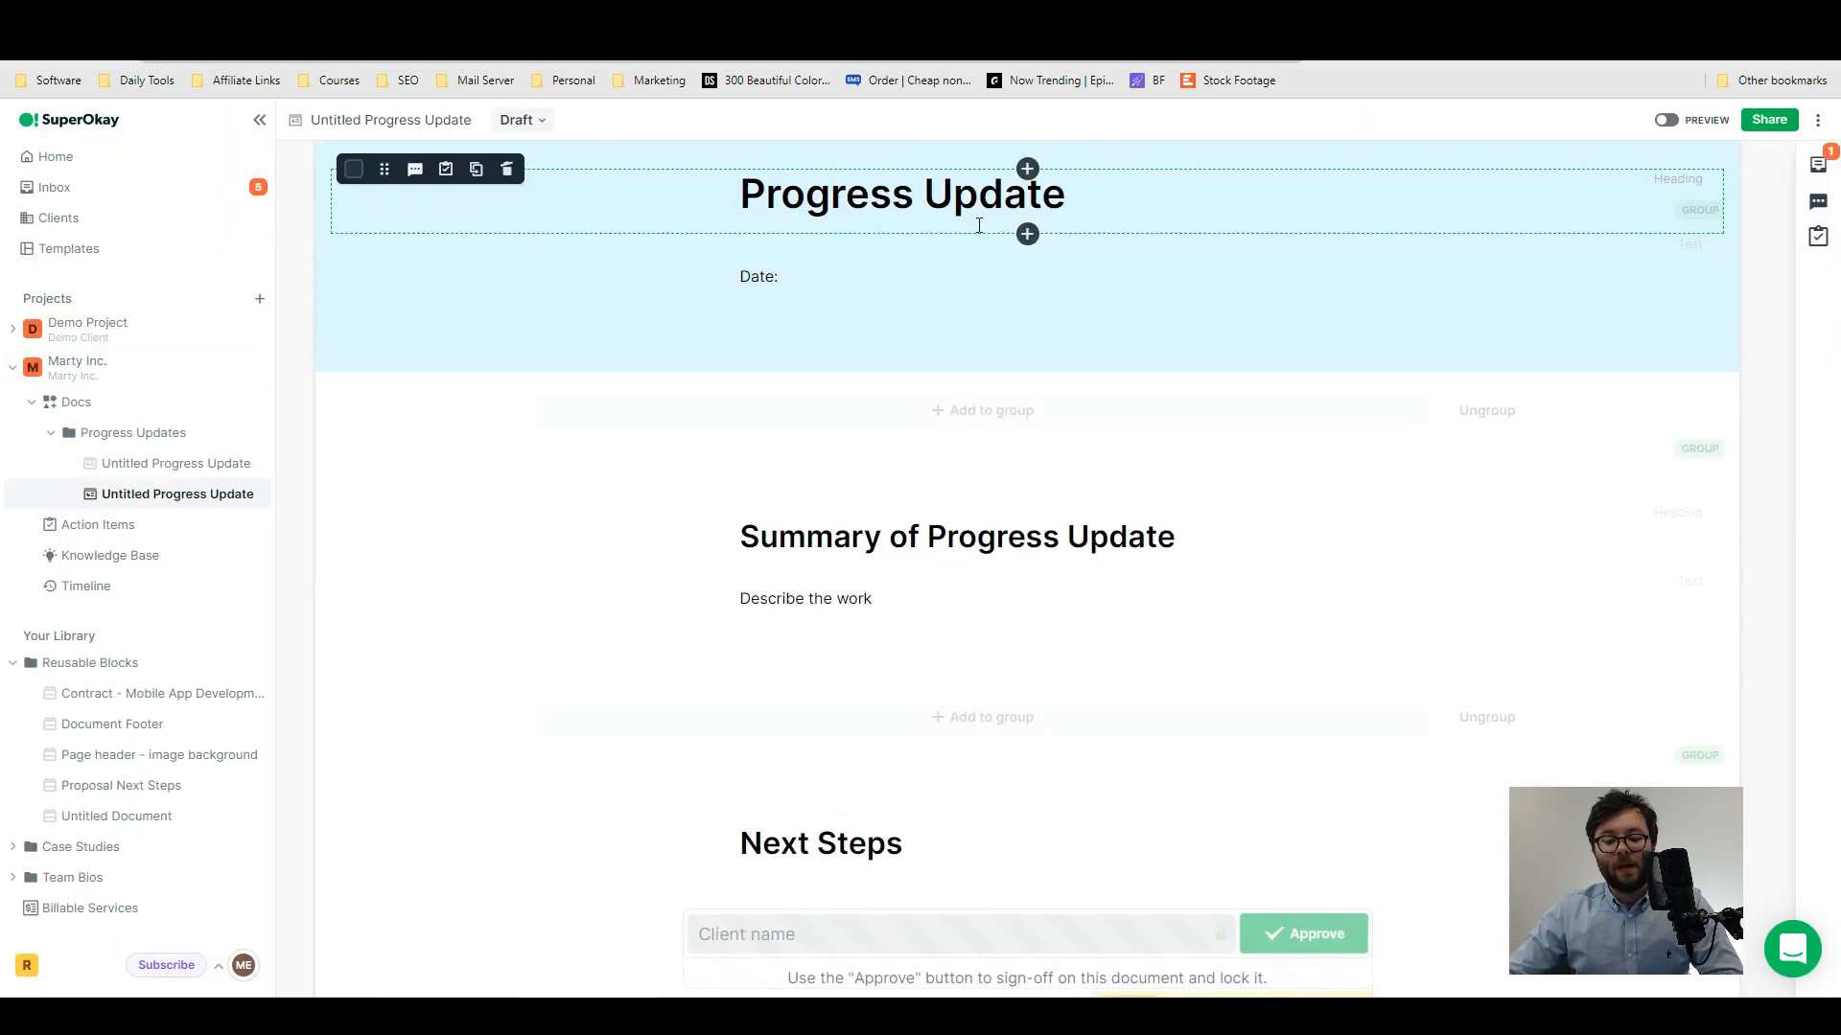
scroll(1042, 268, down, 2)
scroll(1229, 731, up, 5)
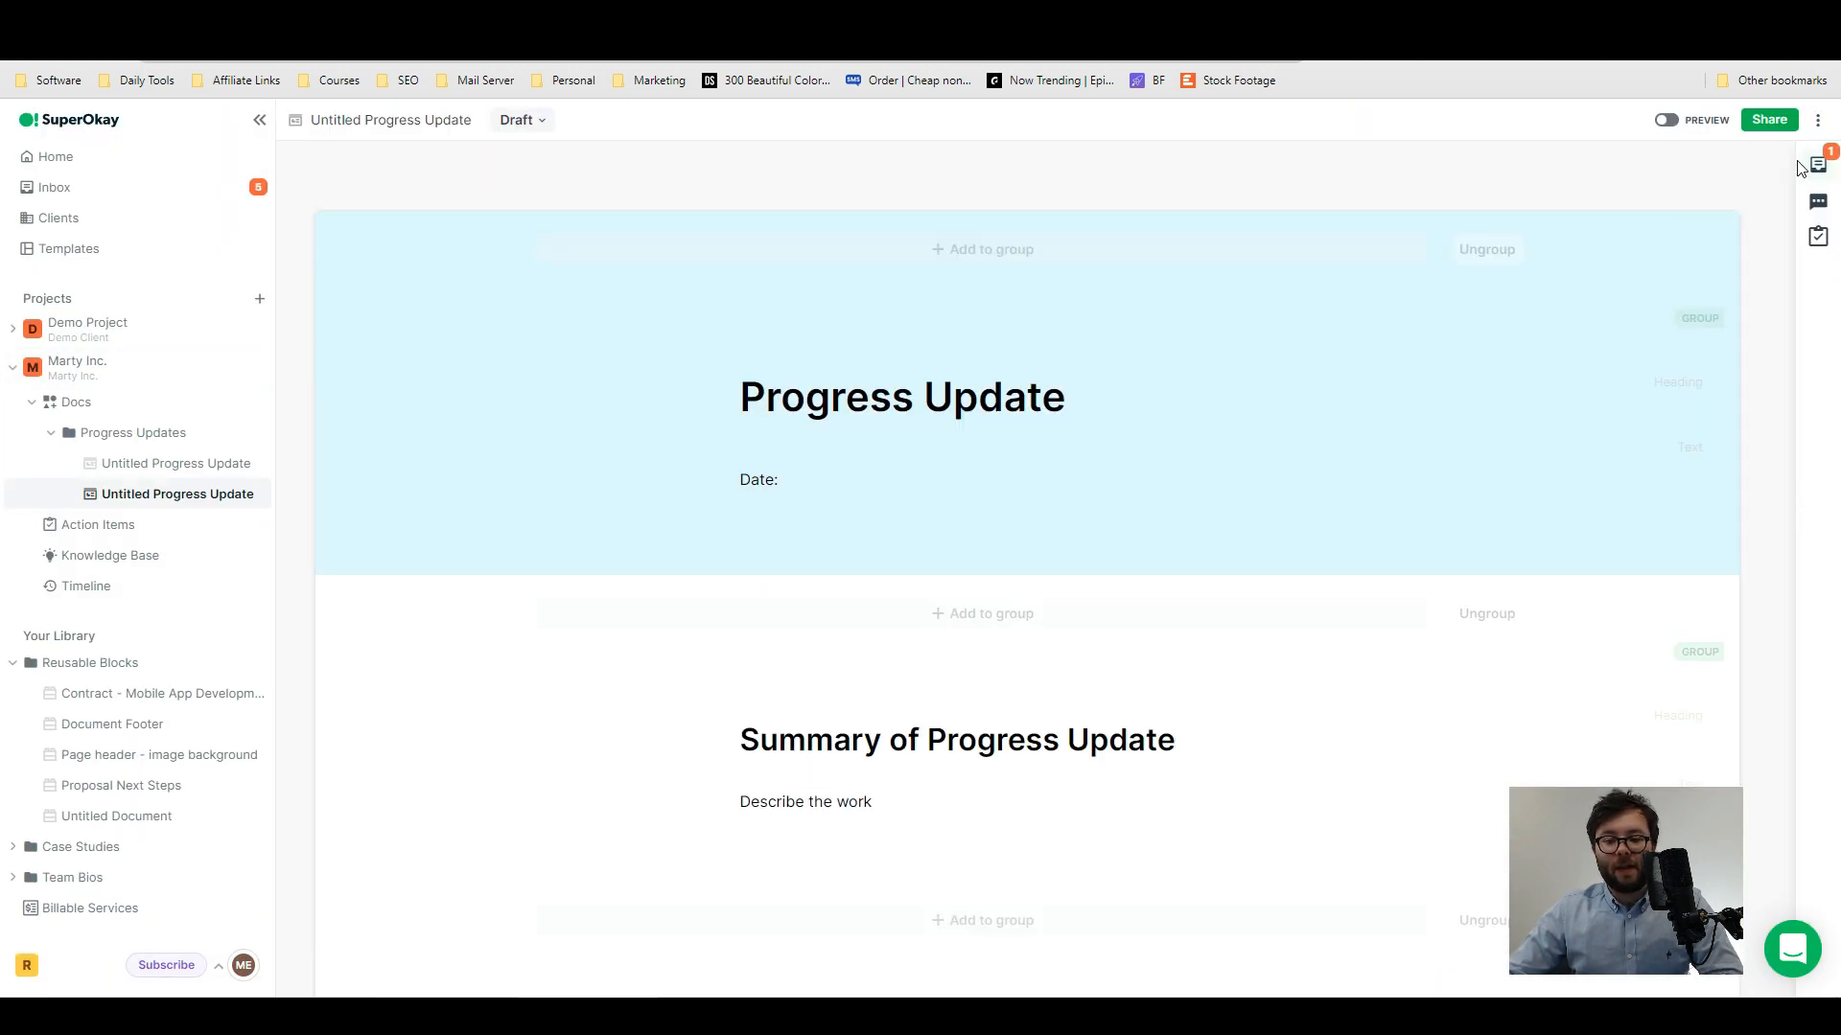
click(1666, 119)
click(1666, 120)
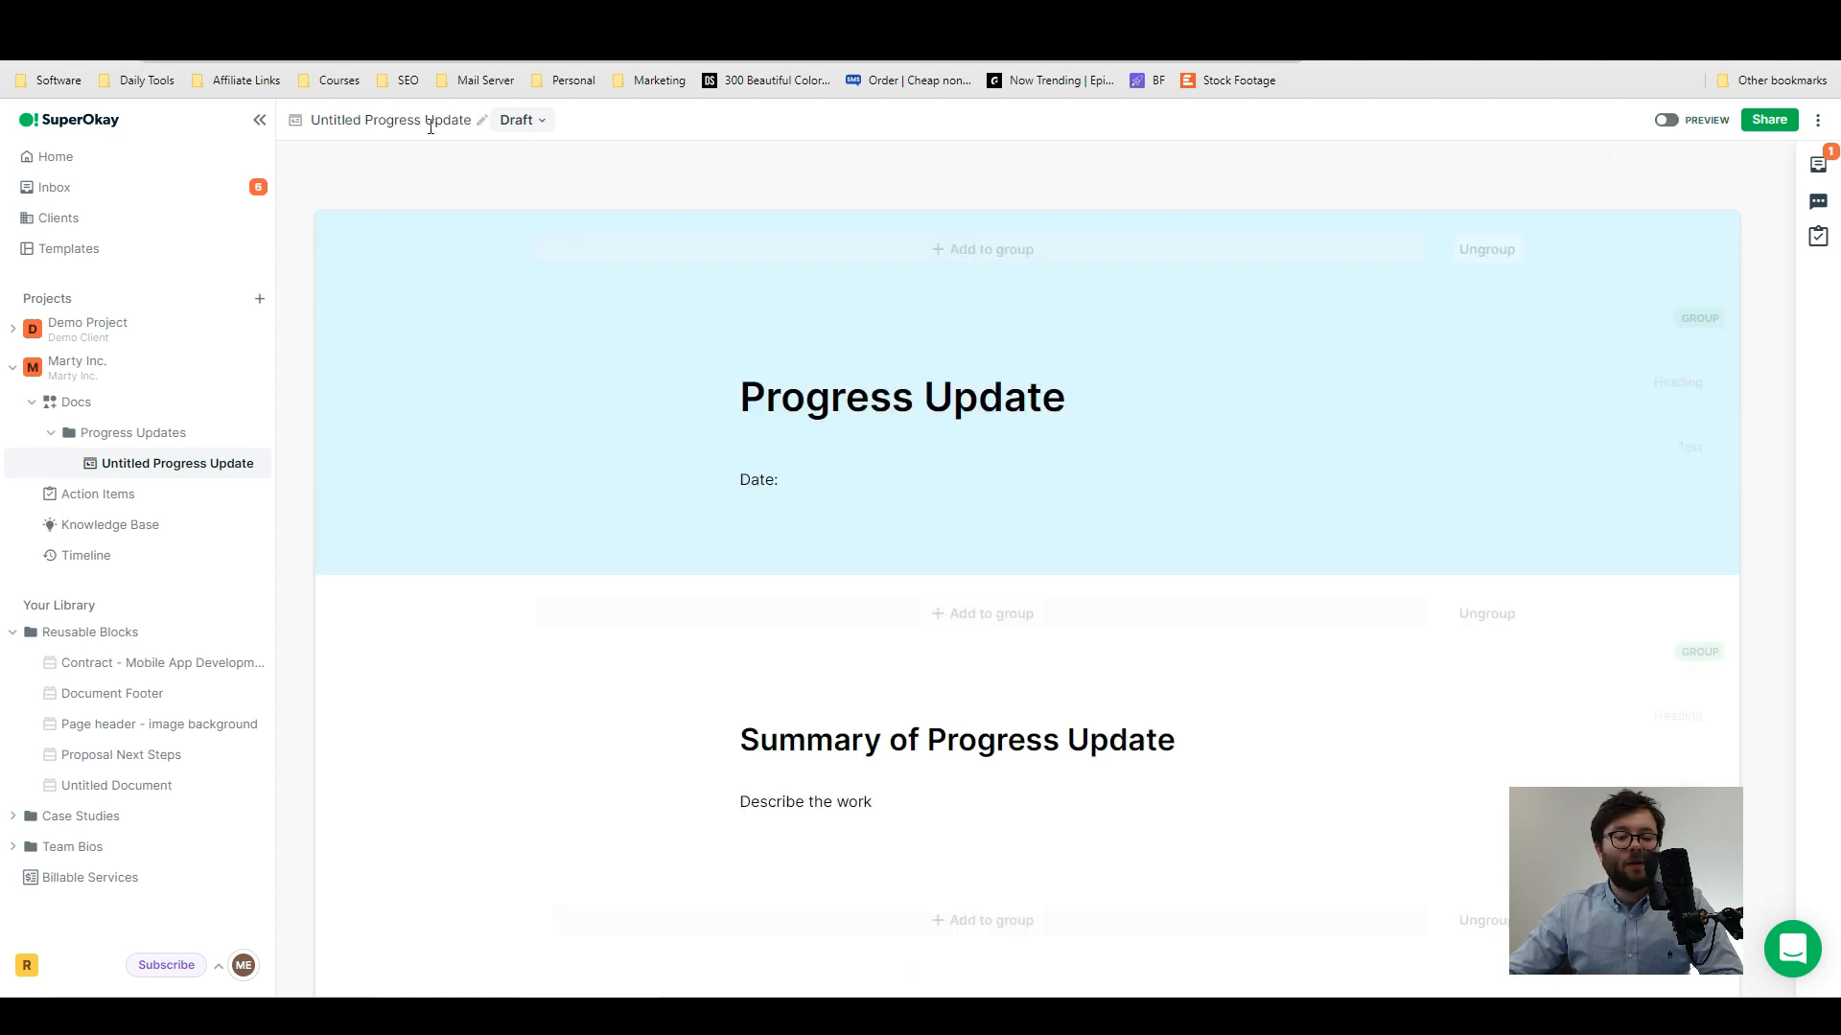
- Rename the document to "Progress Update"
double_click(448, 119)
triple_click(449, 118)
click(480, 123)
triple_click(435, 125)
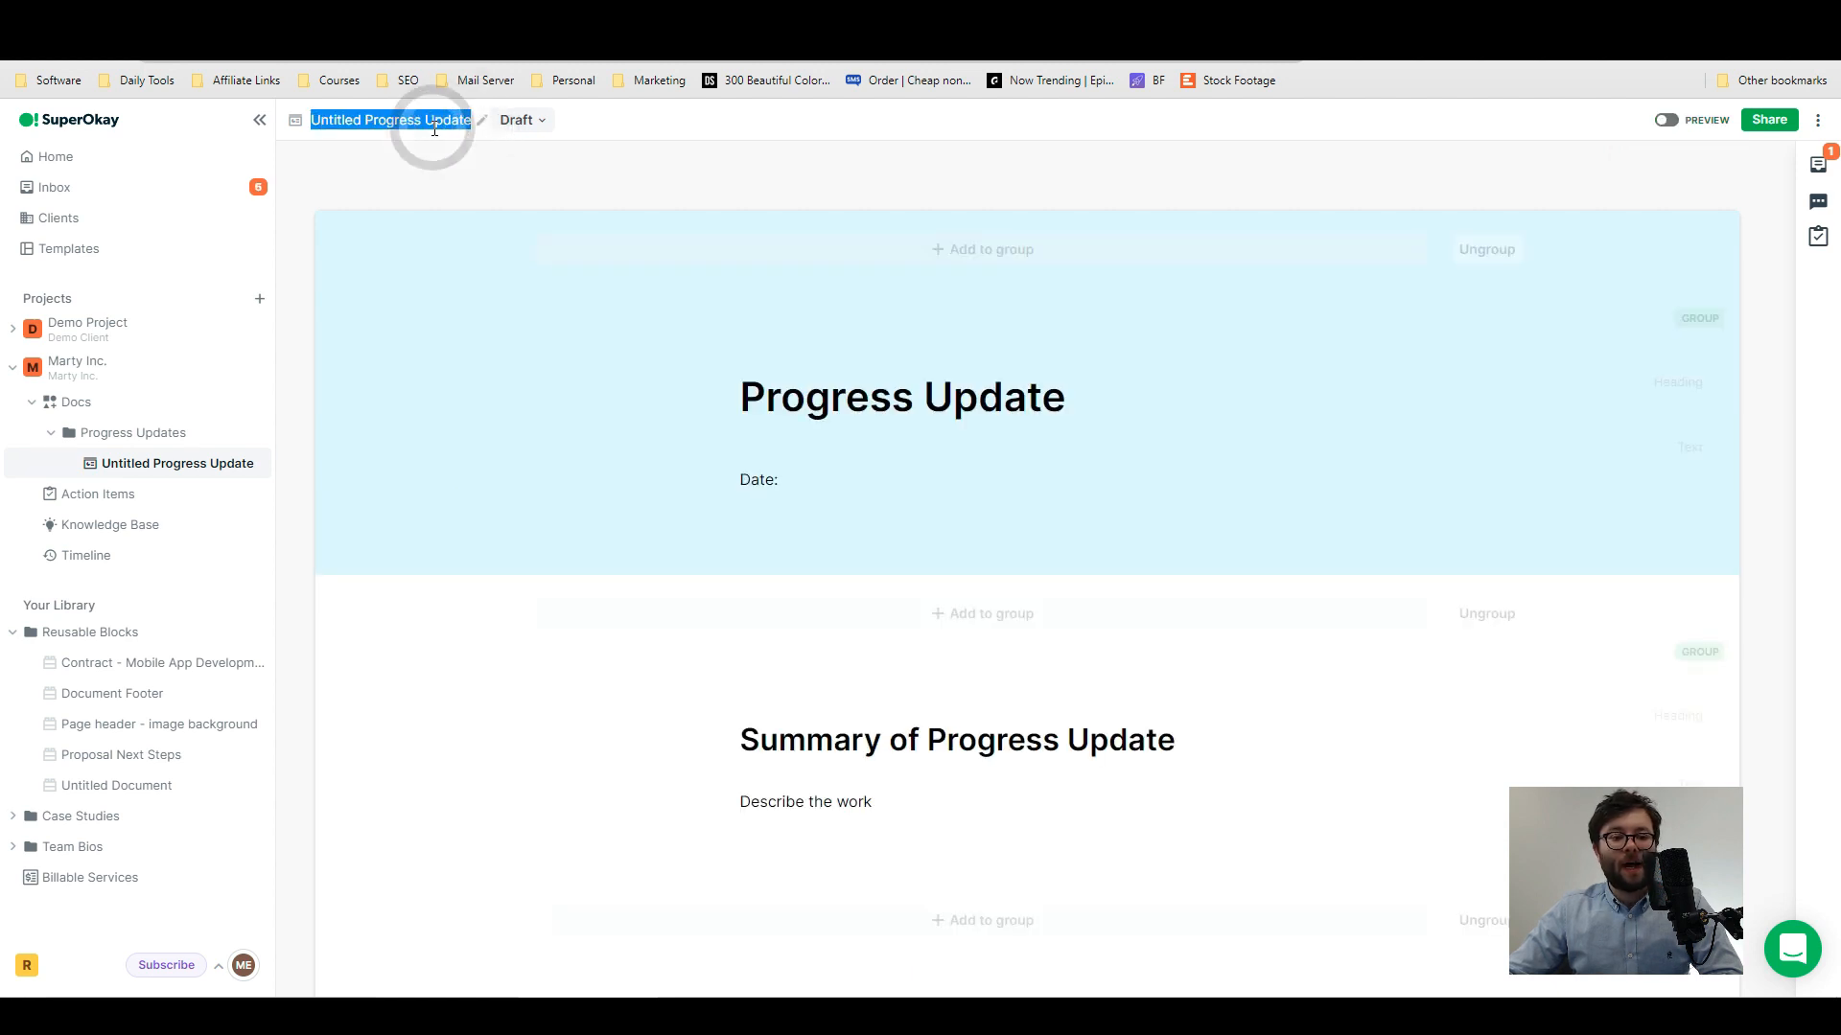
text(Progress Update)
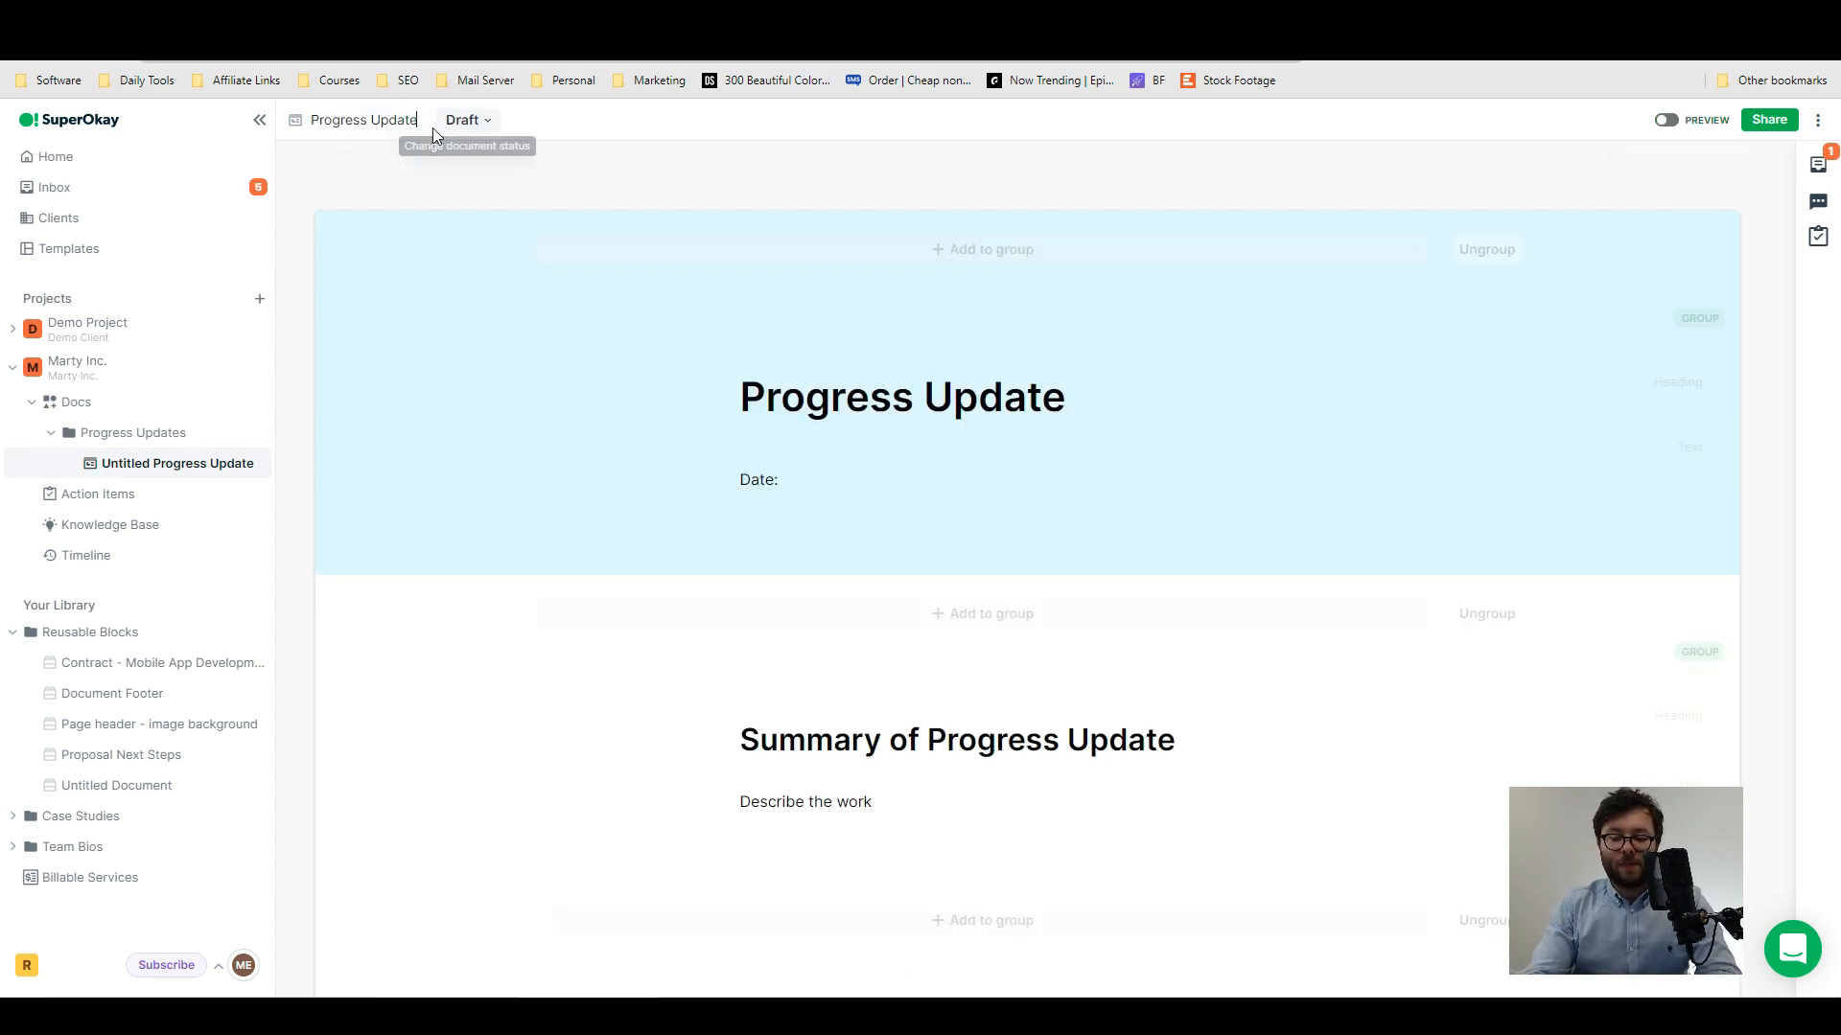
key(Return)
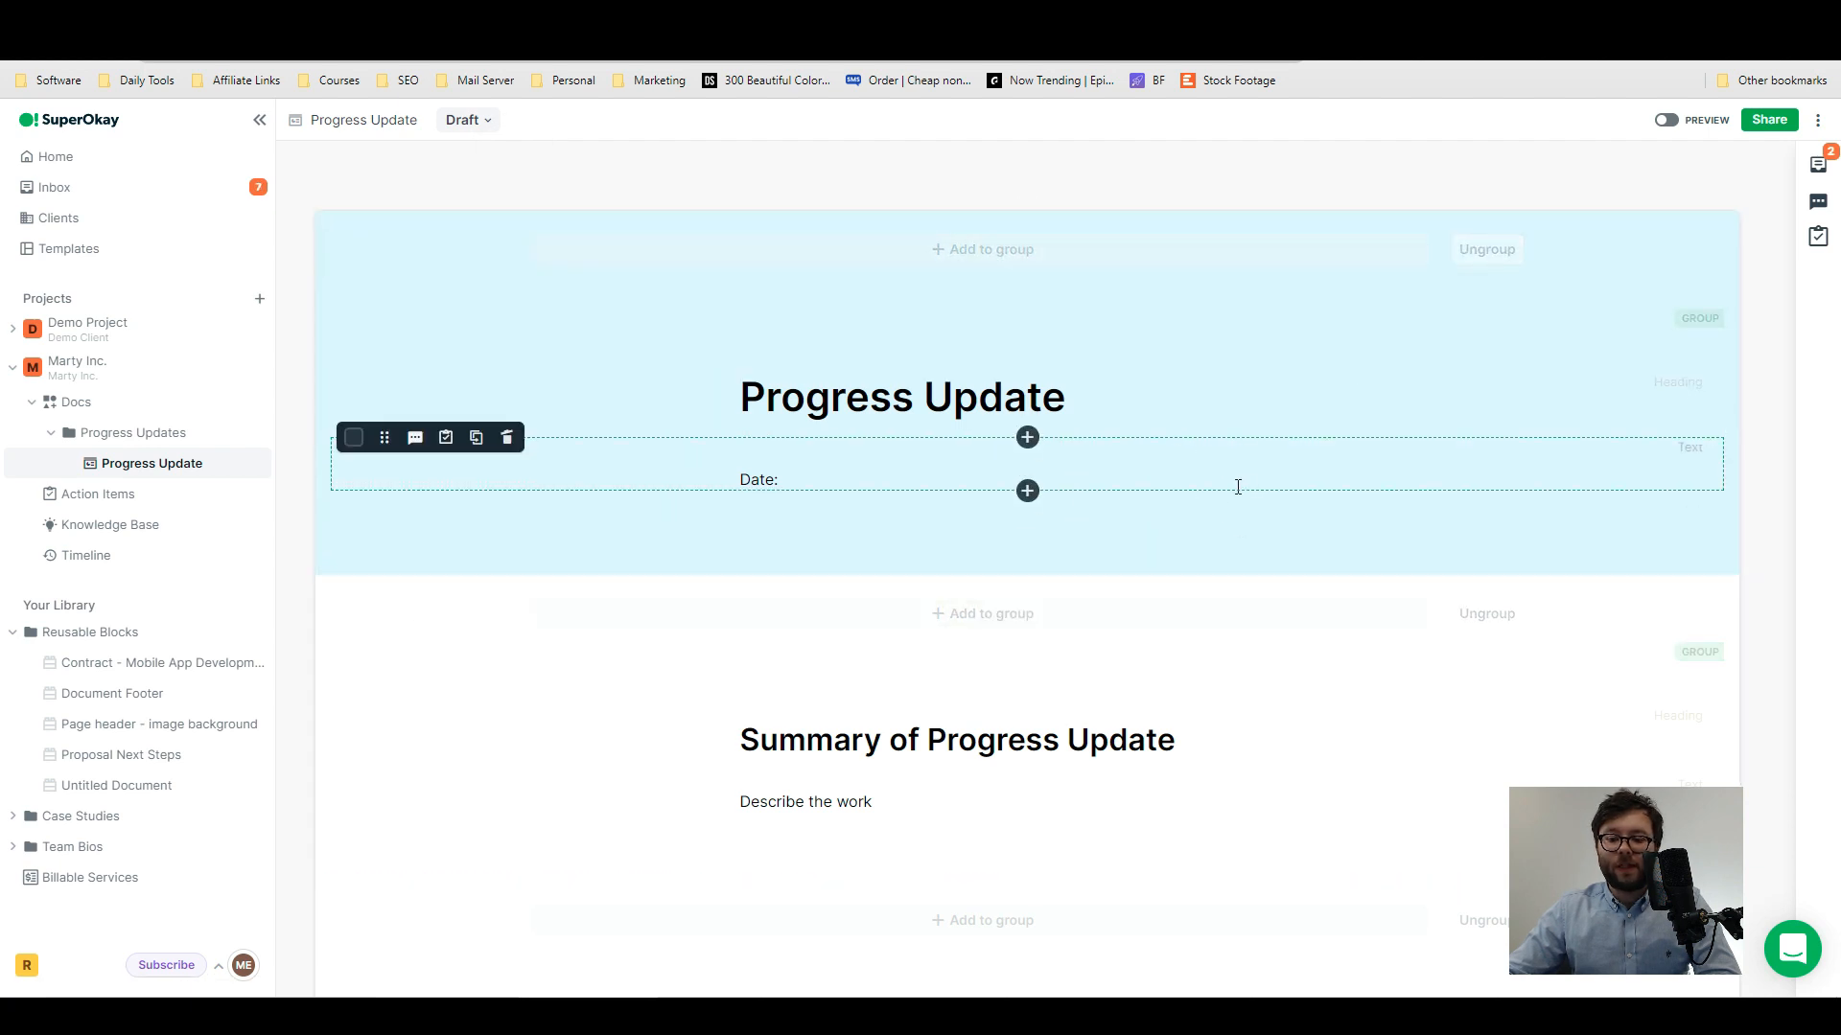
- Insert a pricing table beneath the Date line of the progress update and check the document in preview mode
click(1027, 491)
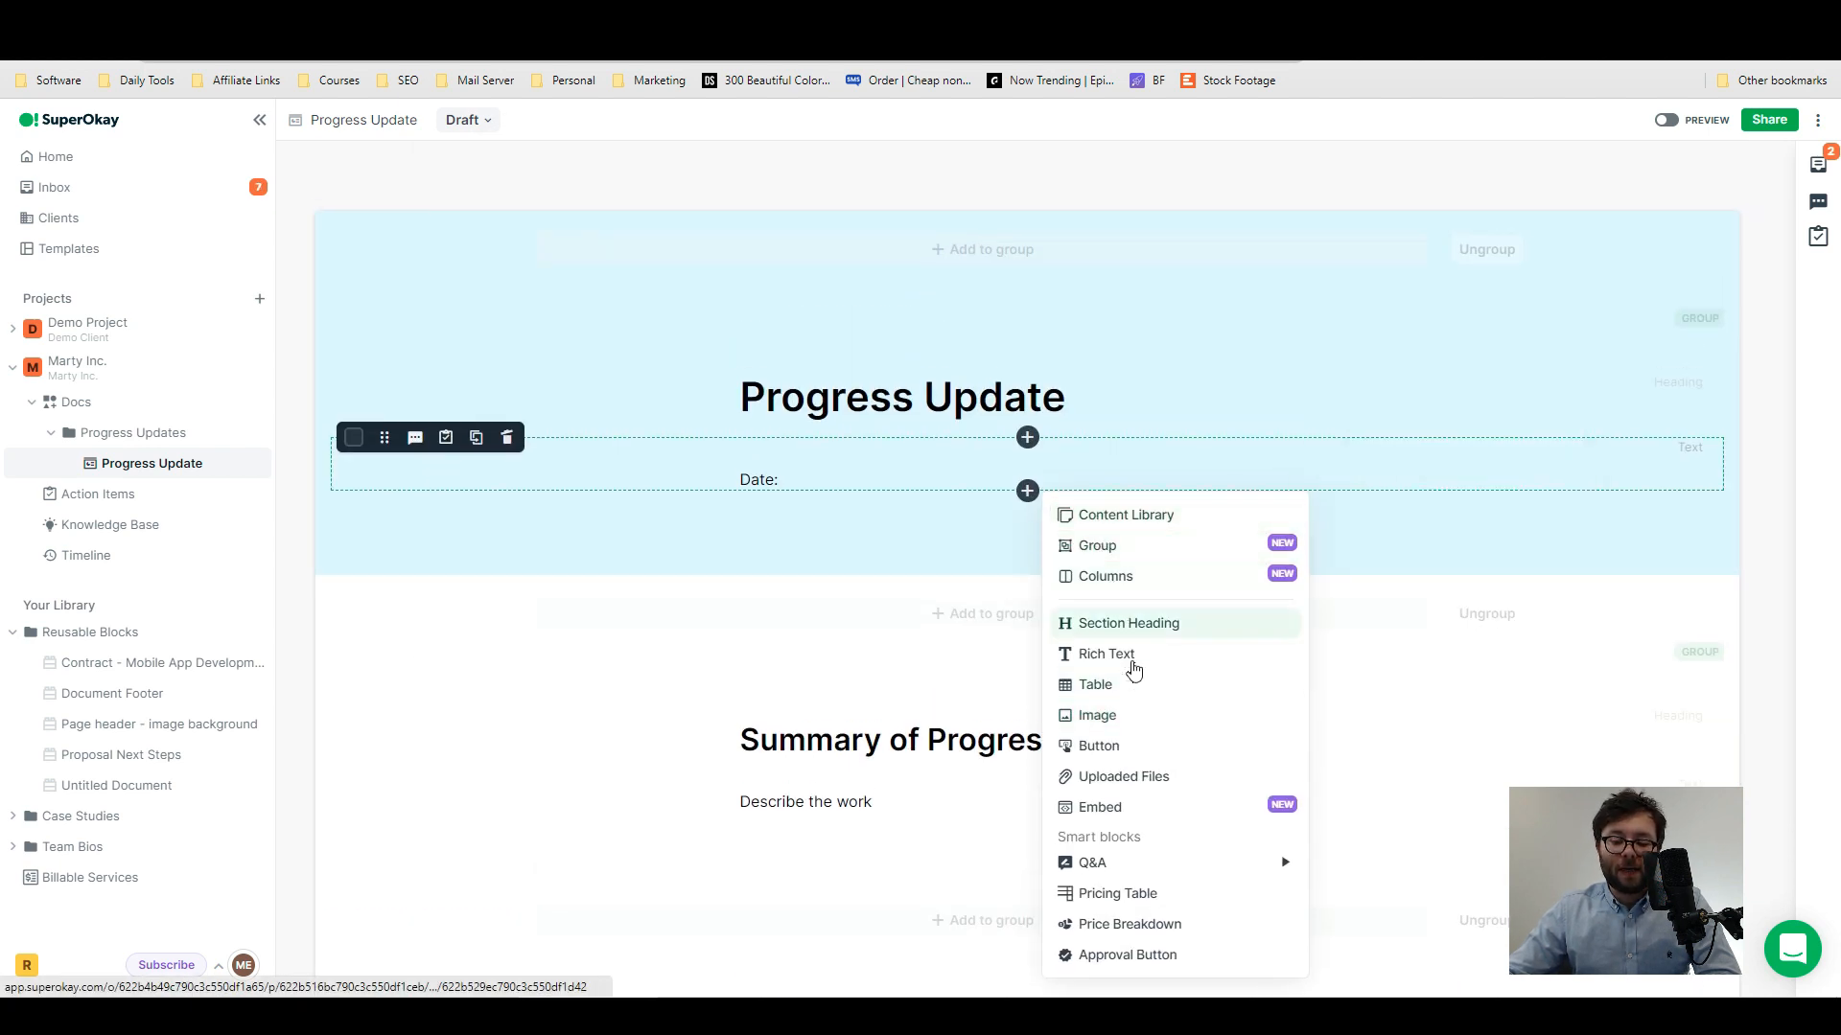
click(1083, 879)
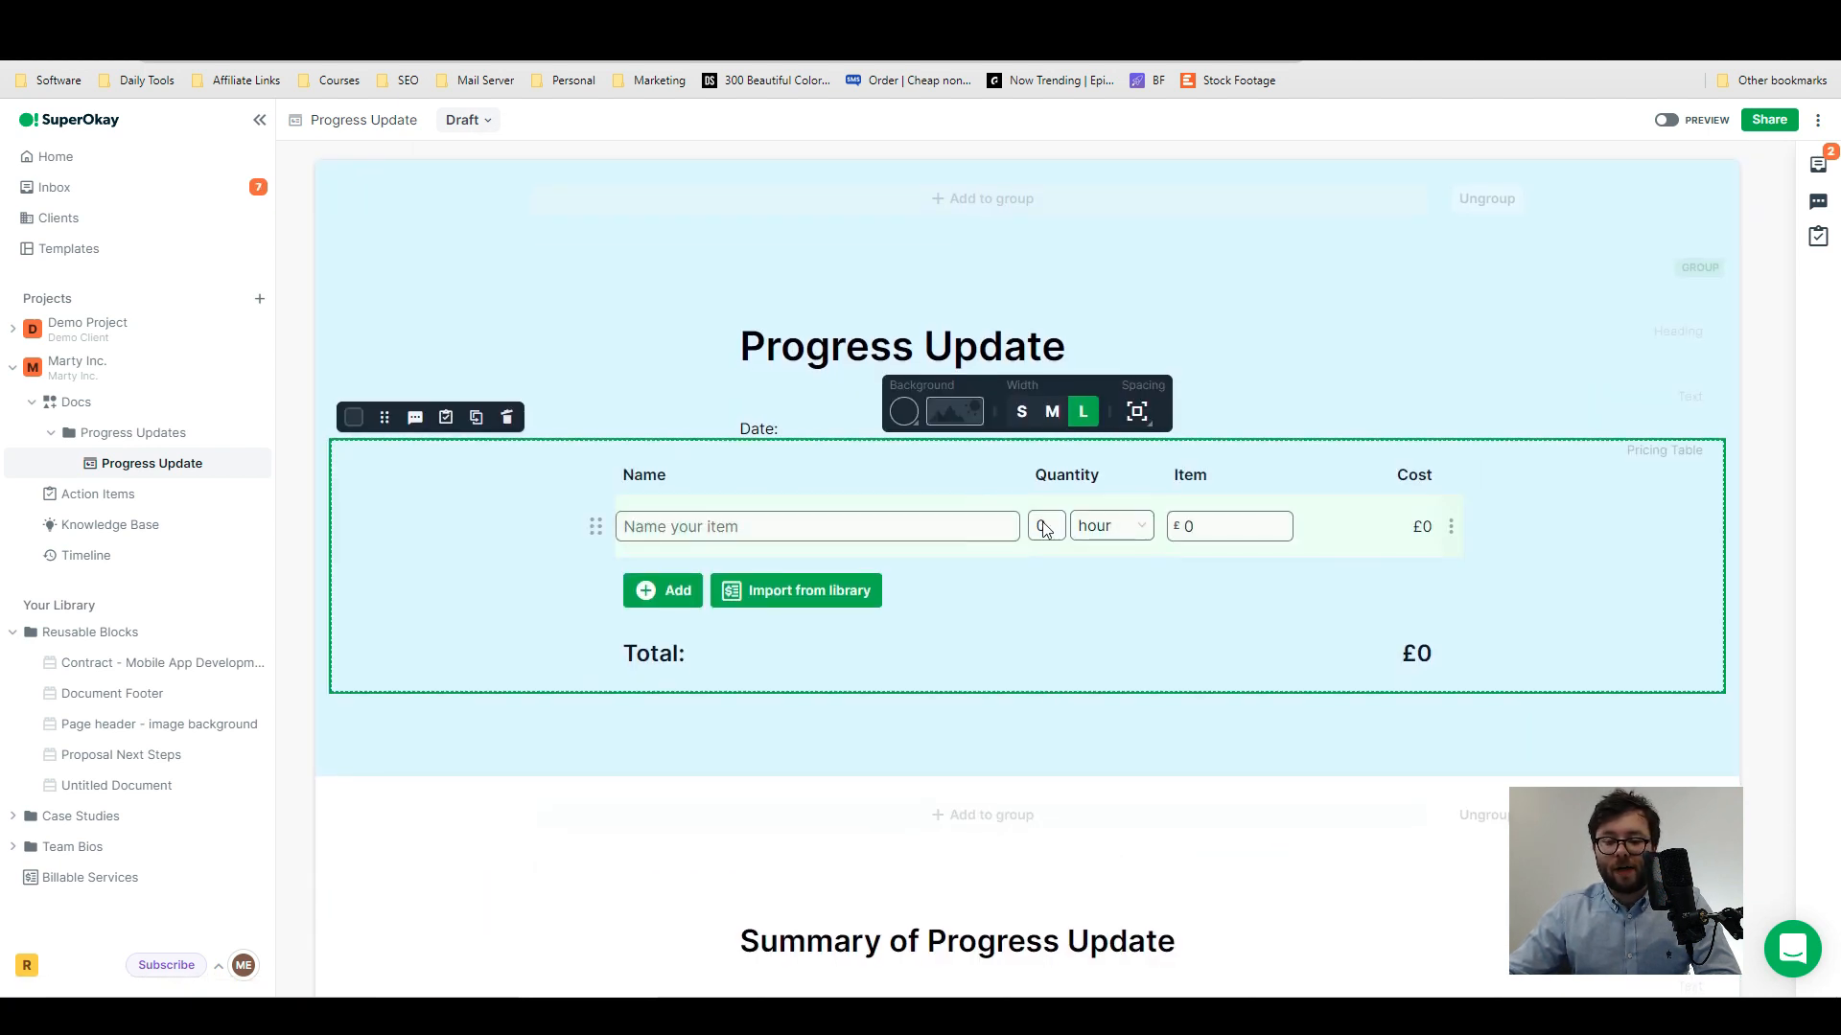
click(1668, 122)
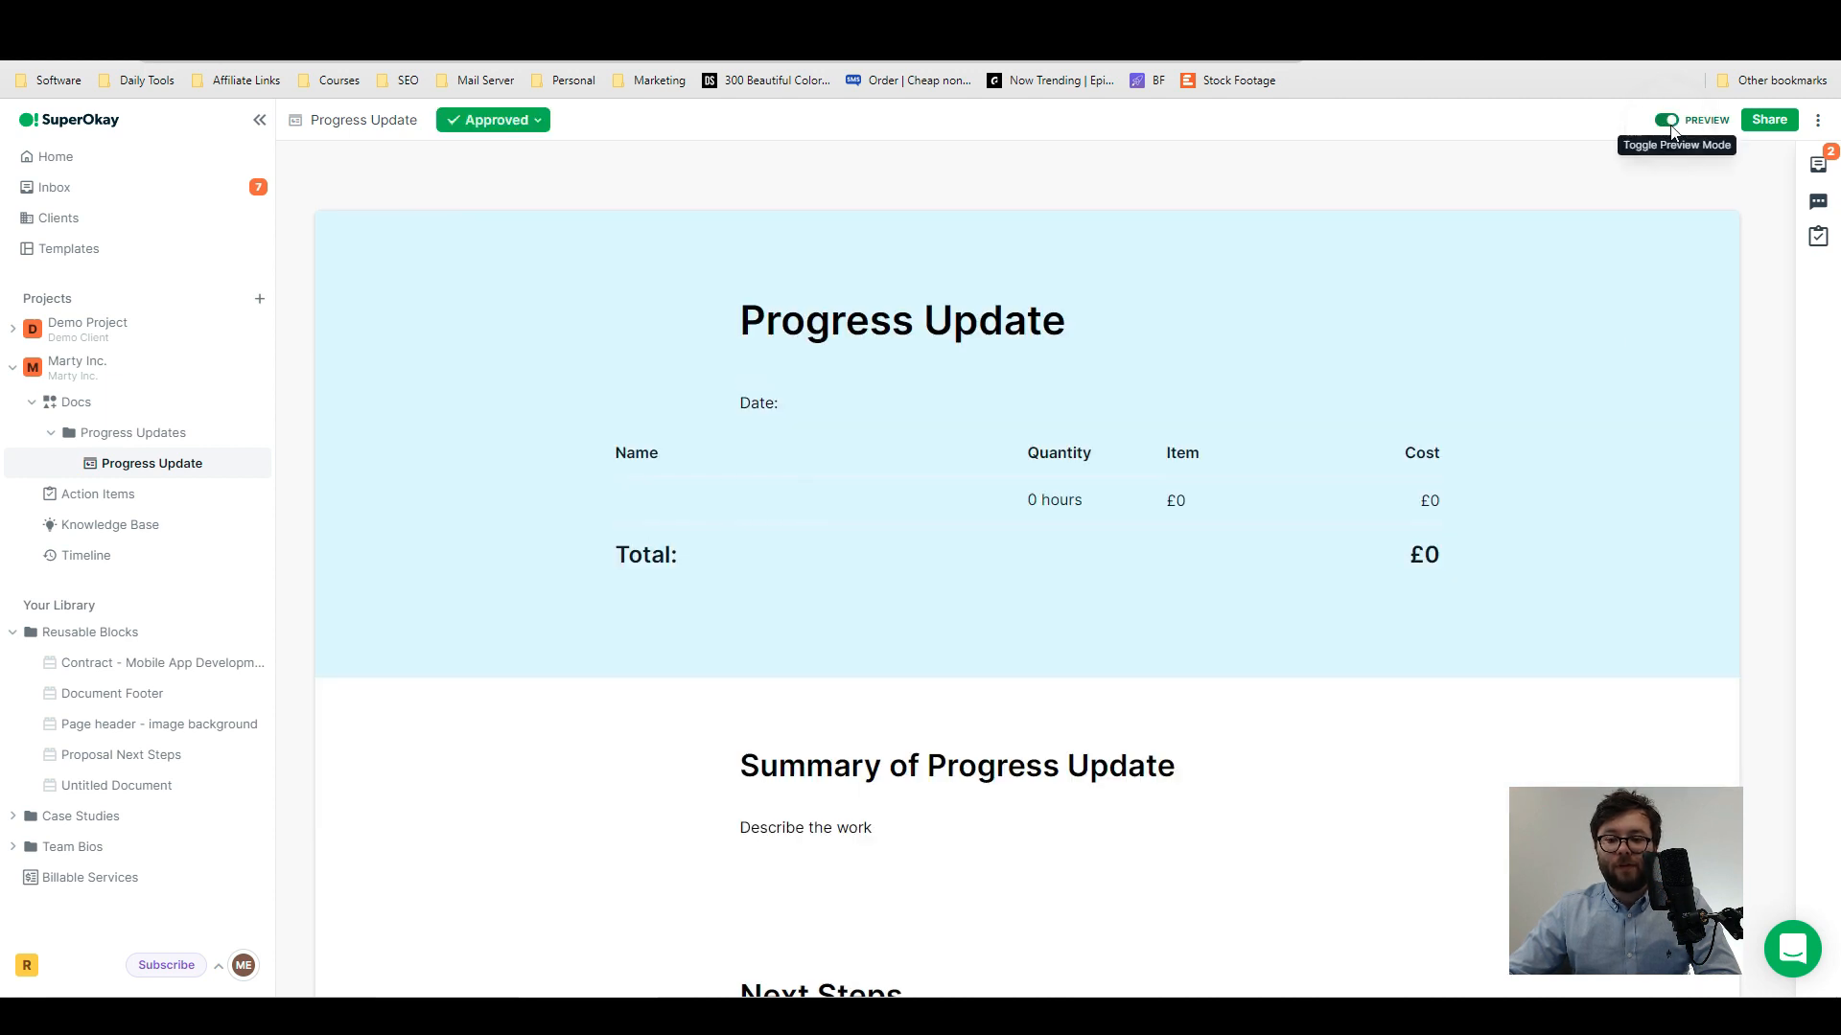
- Download the progress update as a PDF and look over the exported page
click(1818, 120)
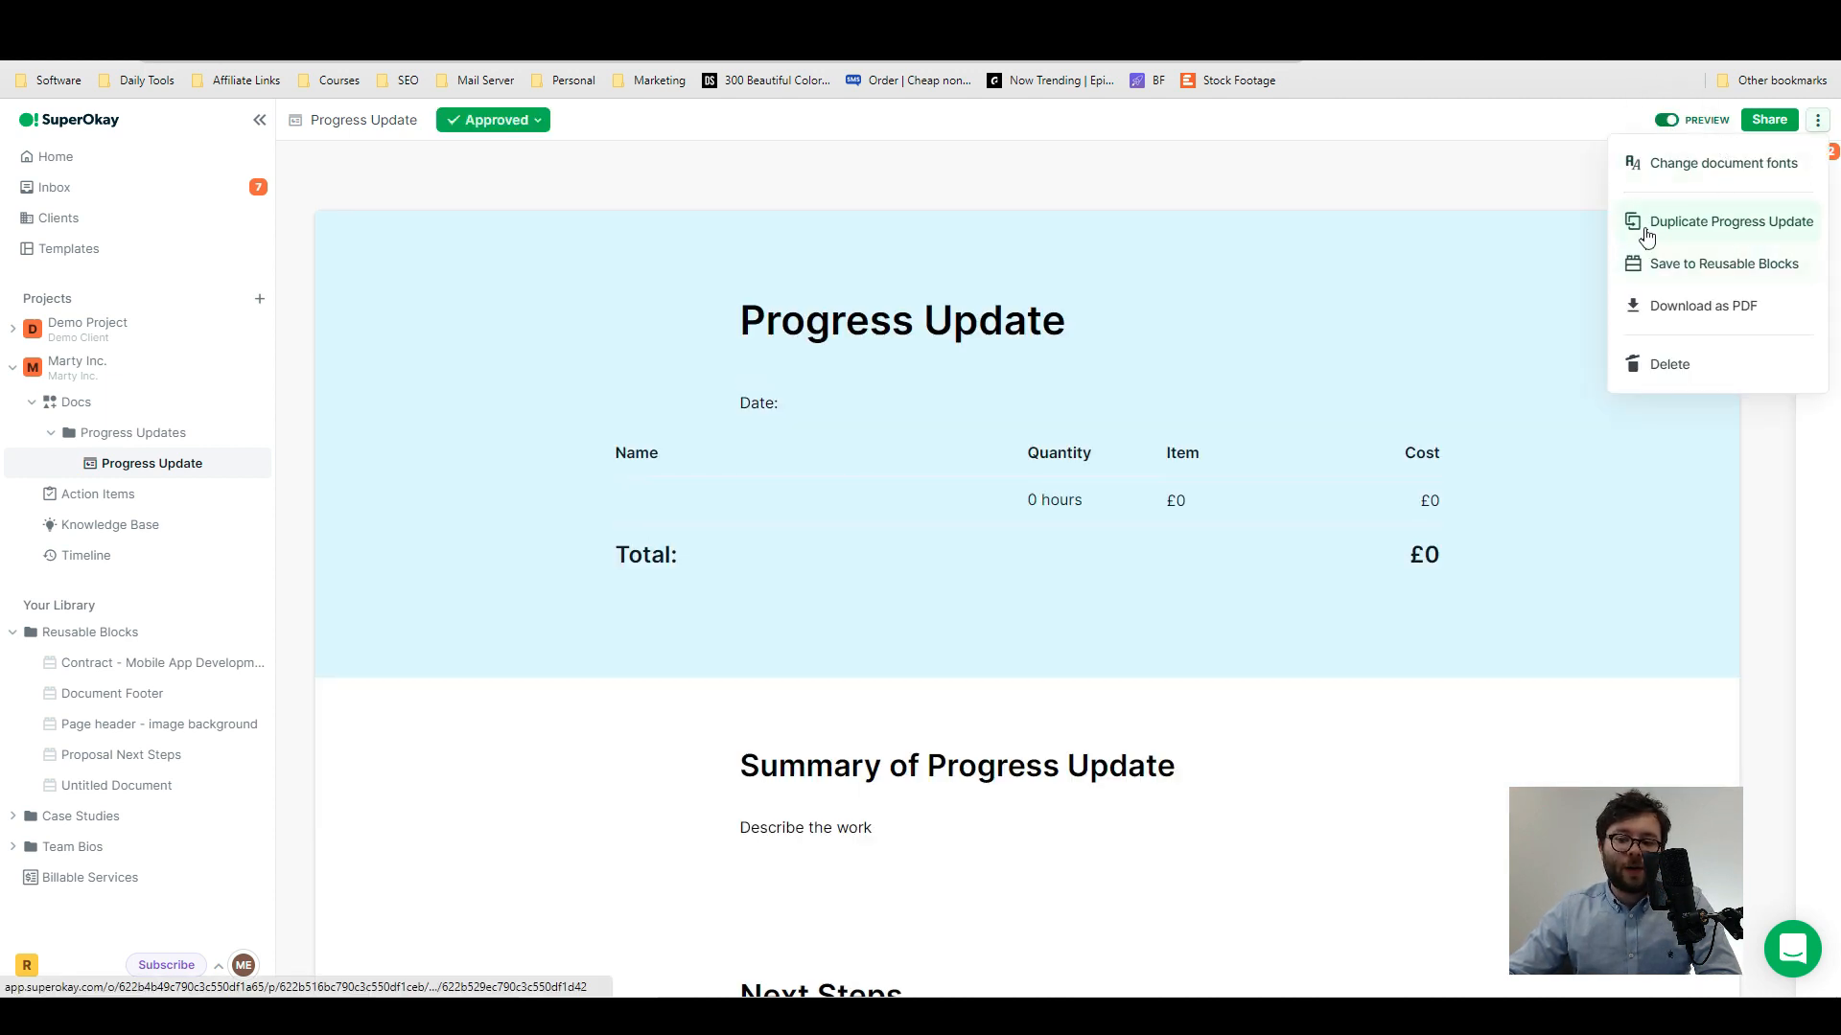
click(1680, 307)
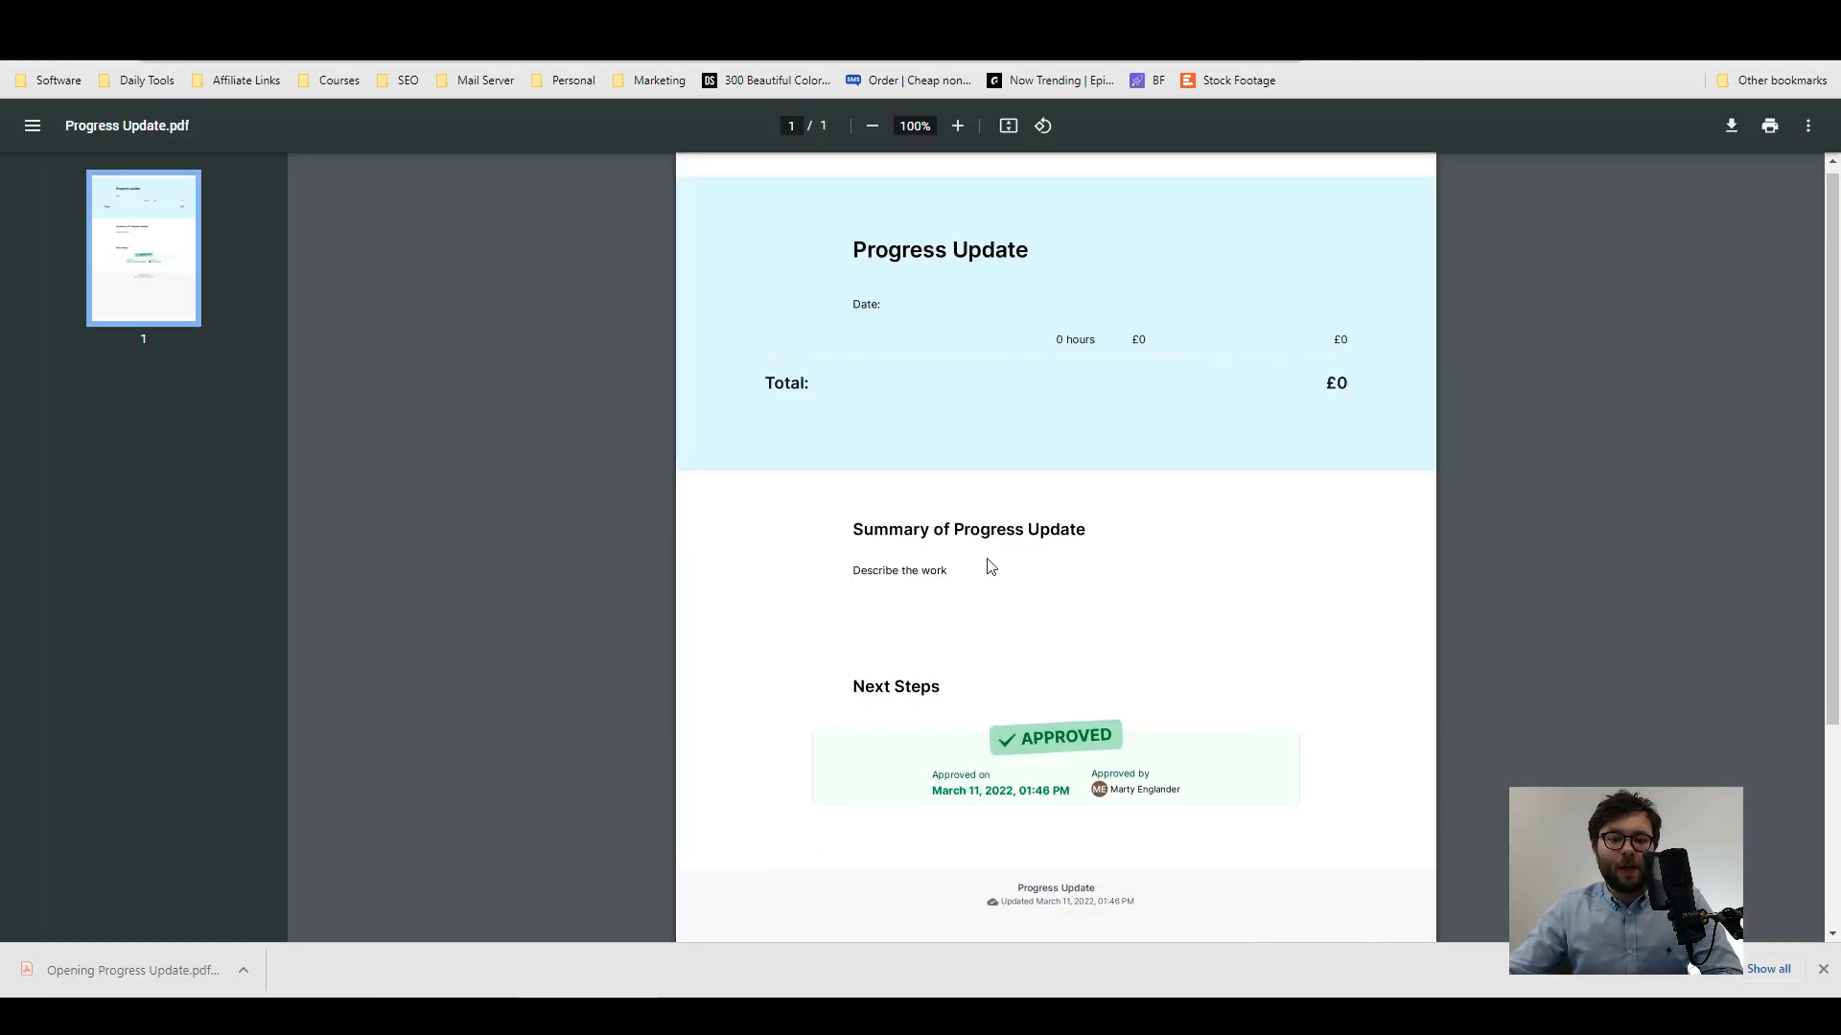
scroll(1054, 671, down, 2)
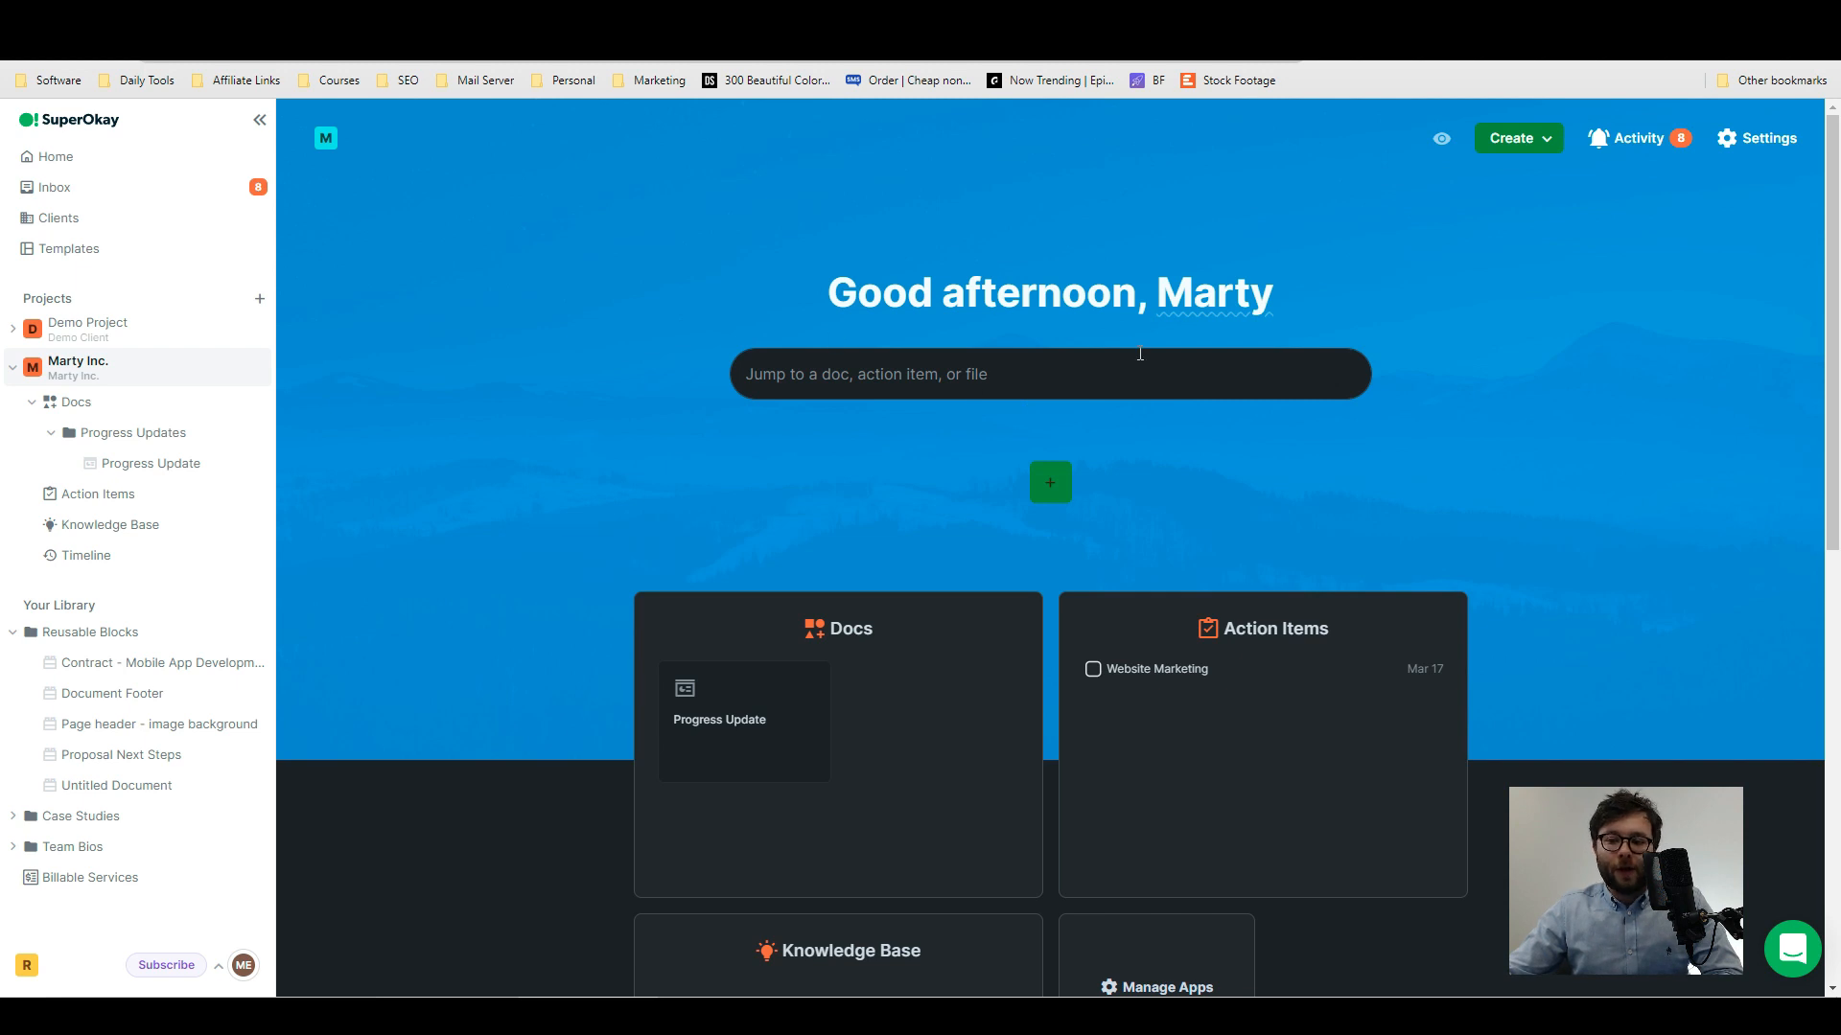
- Look over the Docs and Action Items on the Marty Inc. portal home and open its project activity
scroll(781, 564, down, 2)
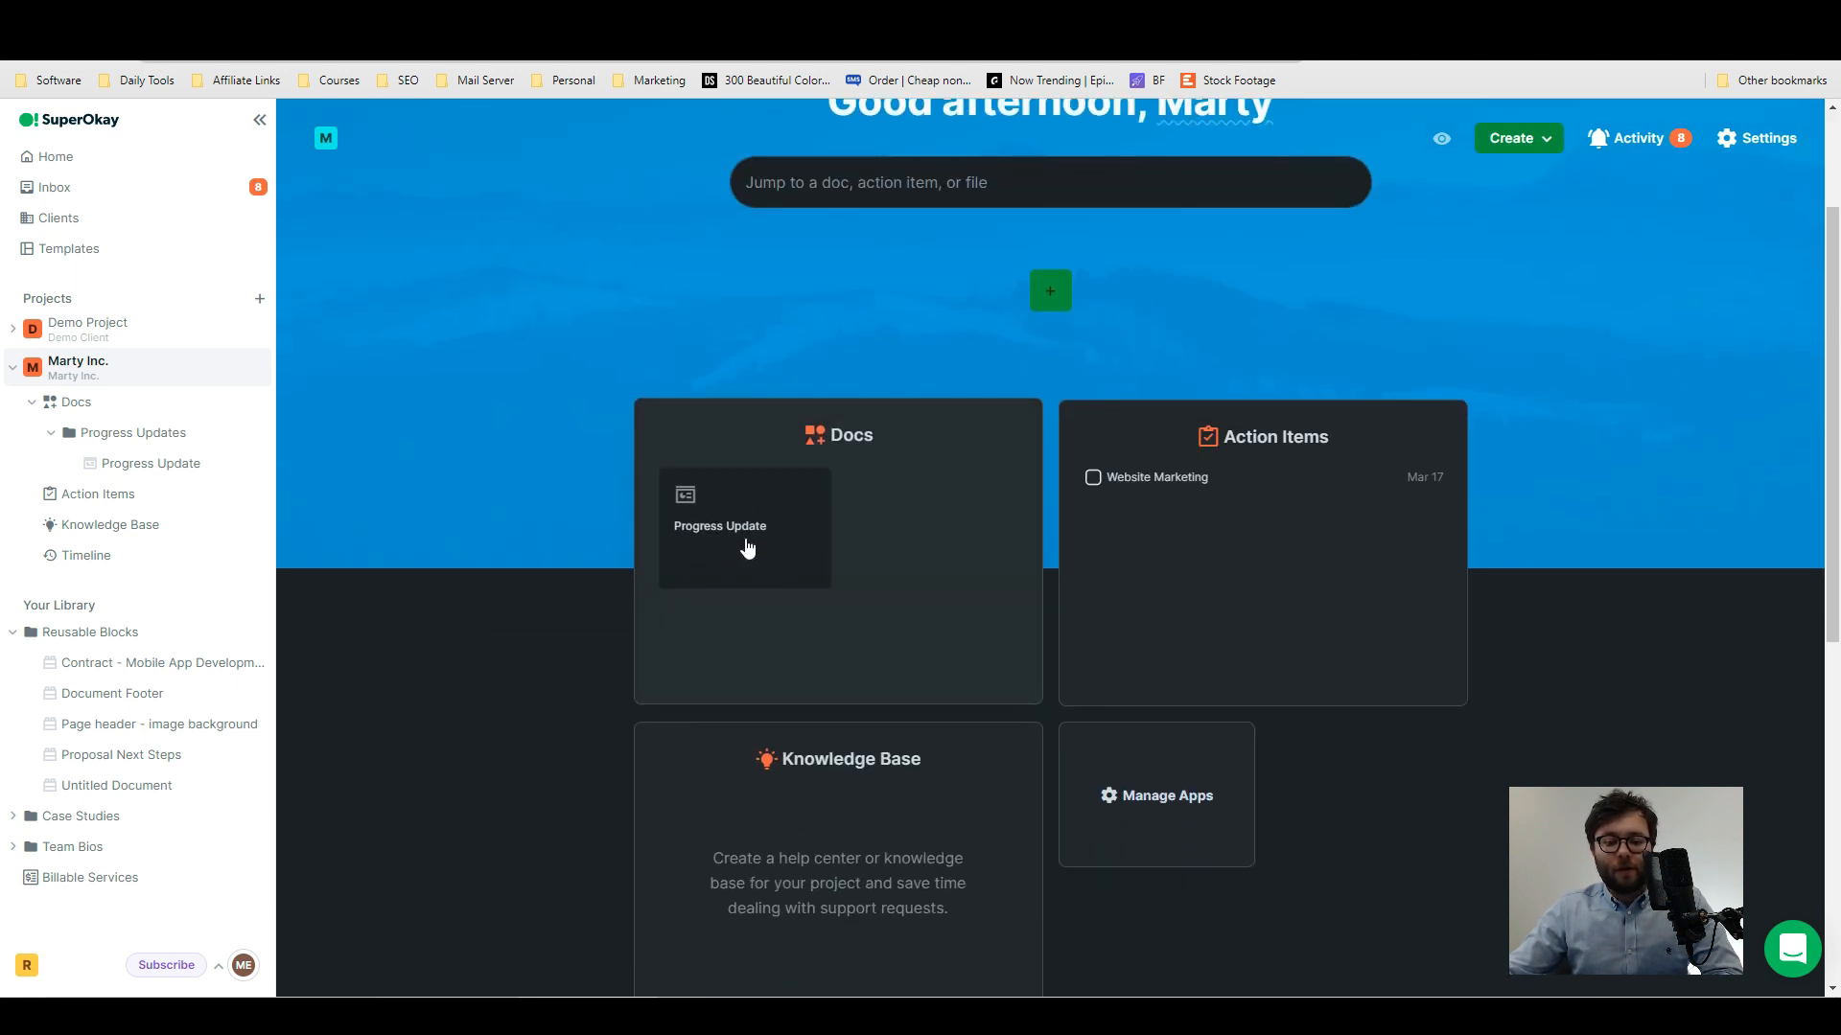
click(747, 548)
click(451, 735)
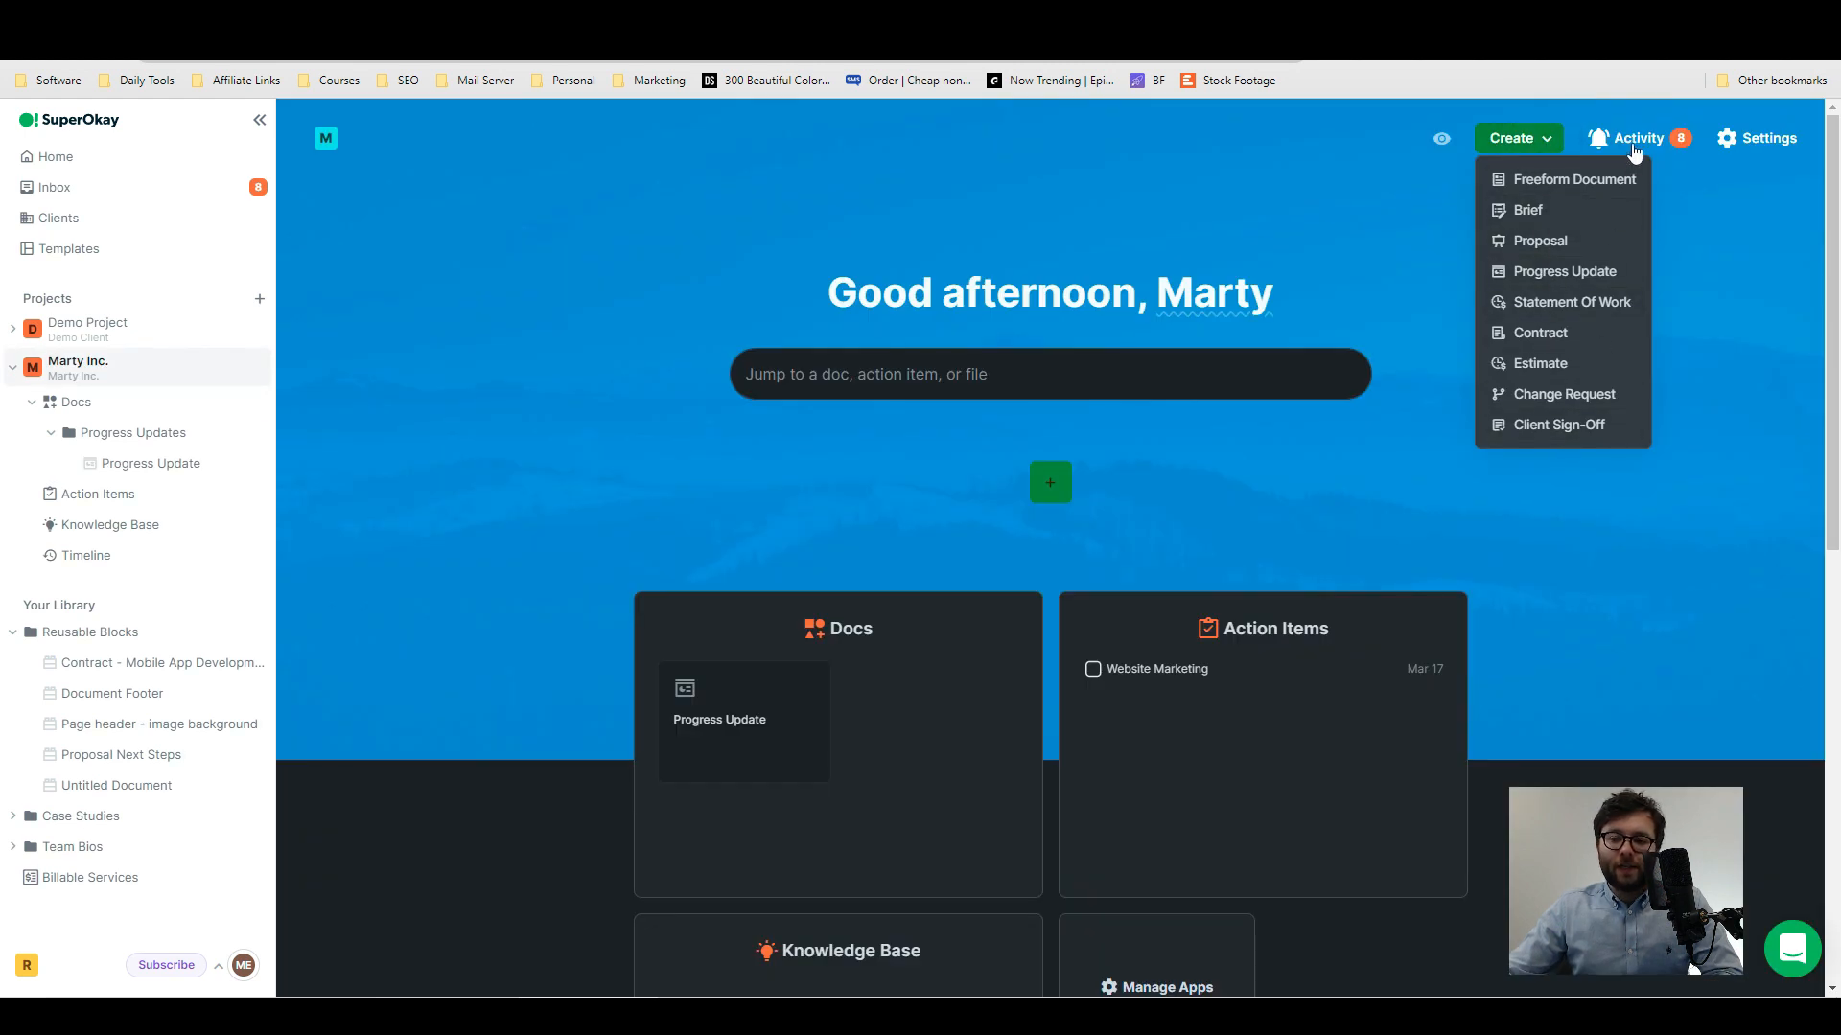
click(1634, 141)
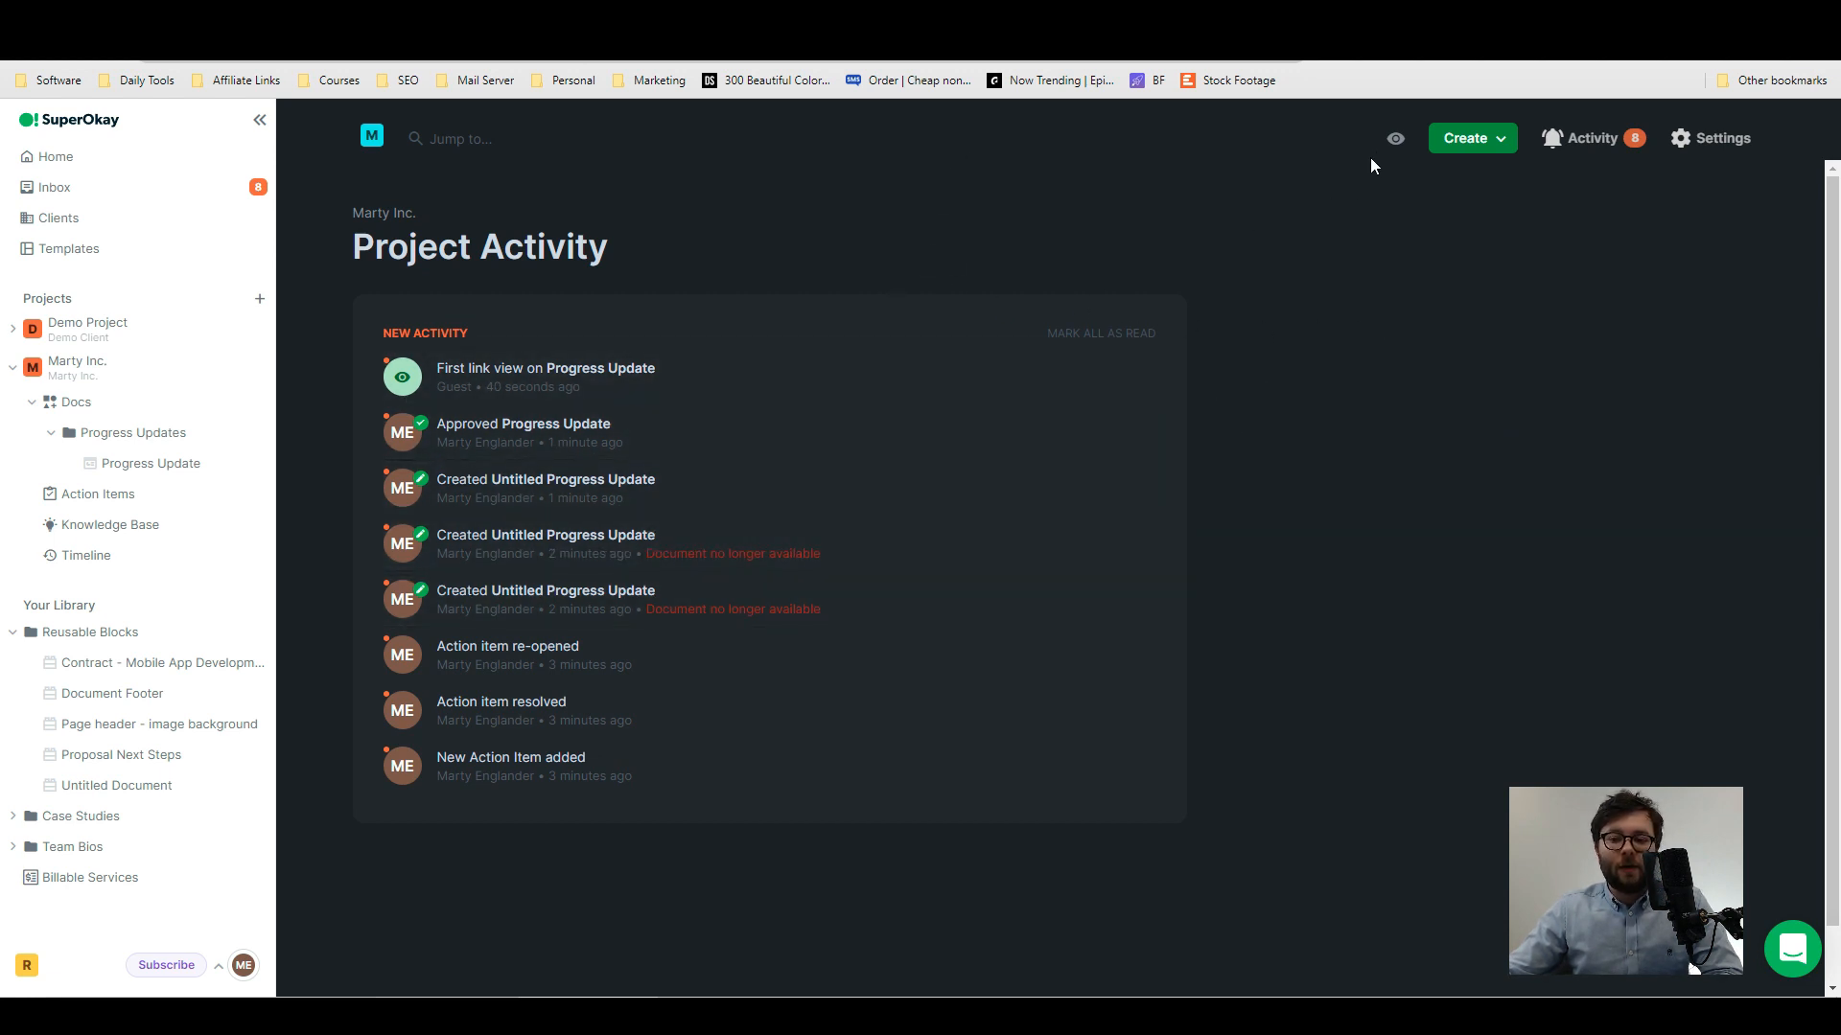
- Preview the Marty Inc. portal as the client sees it and look through its sections
click(1399, 142)
scroll(1212, 607, down, 5)
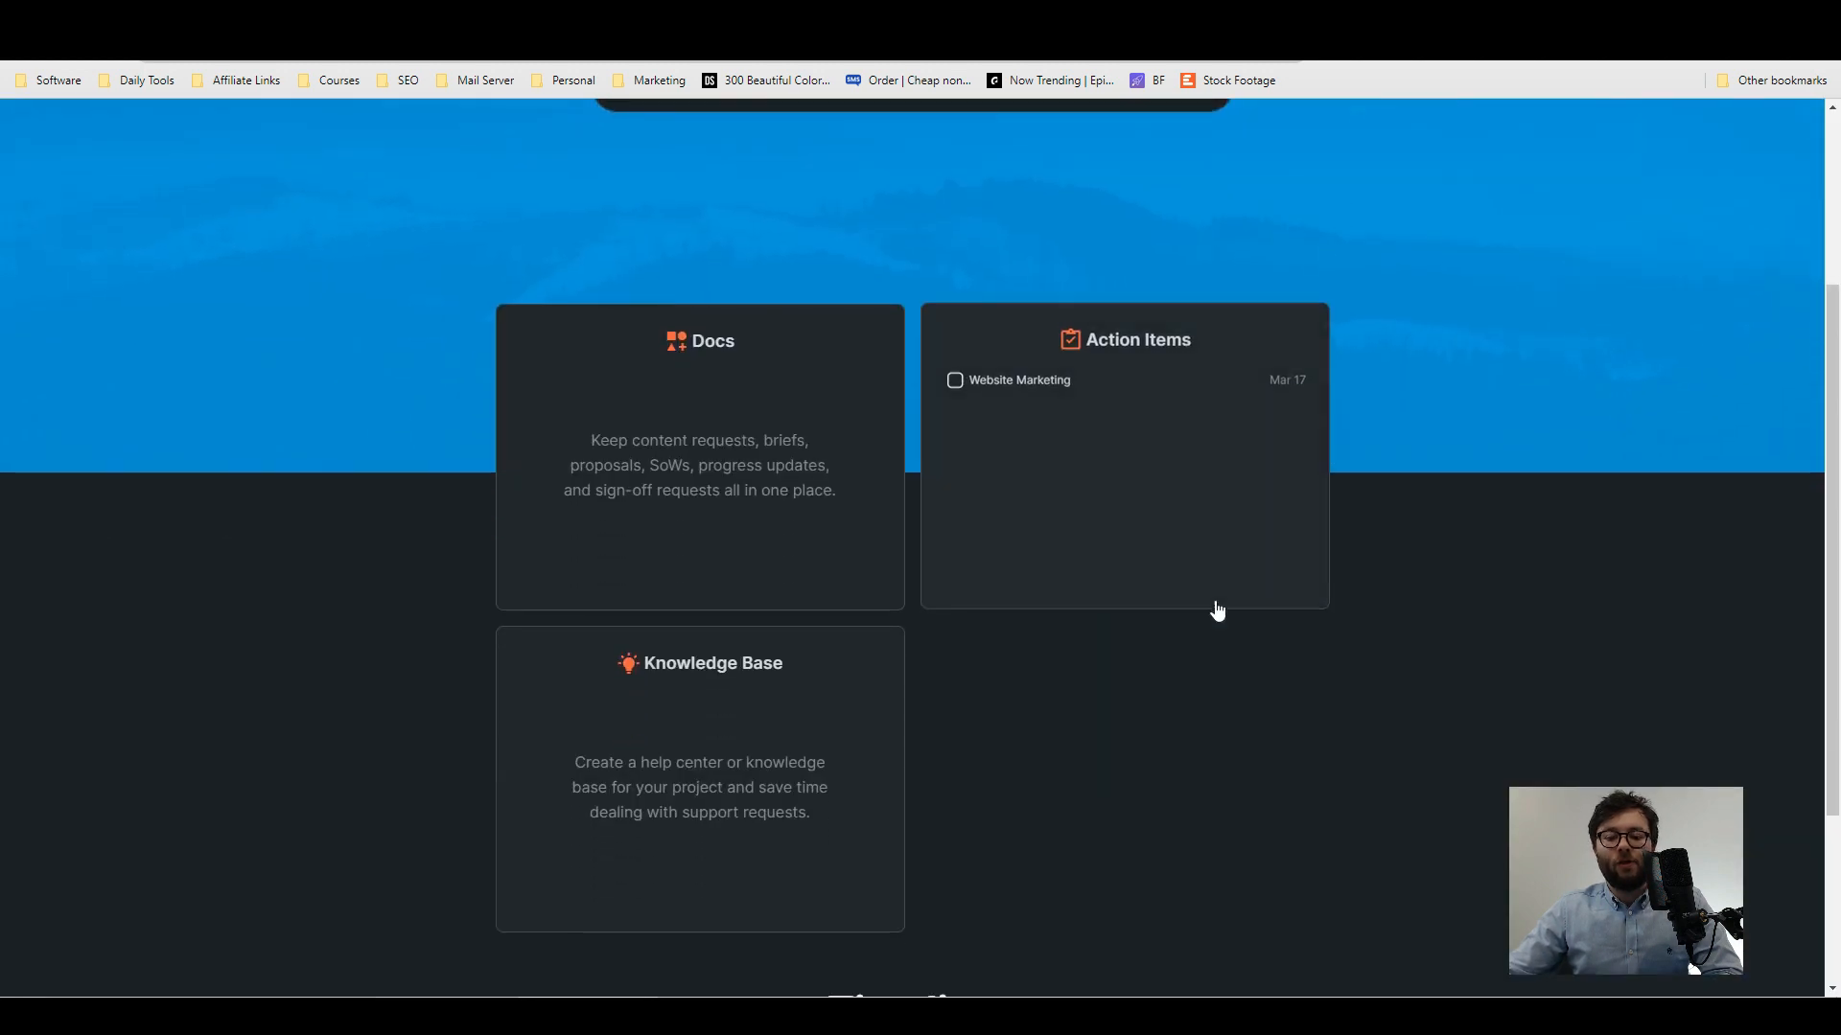
scroll(834, 686, up, 2)
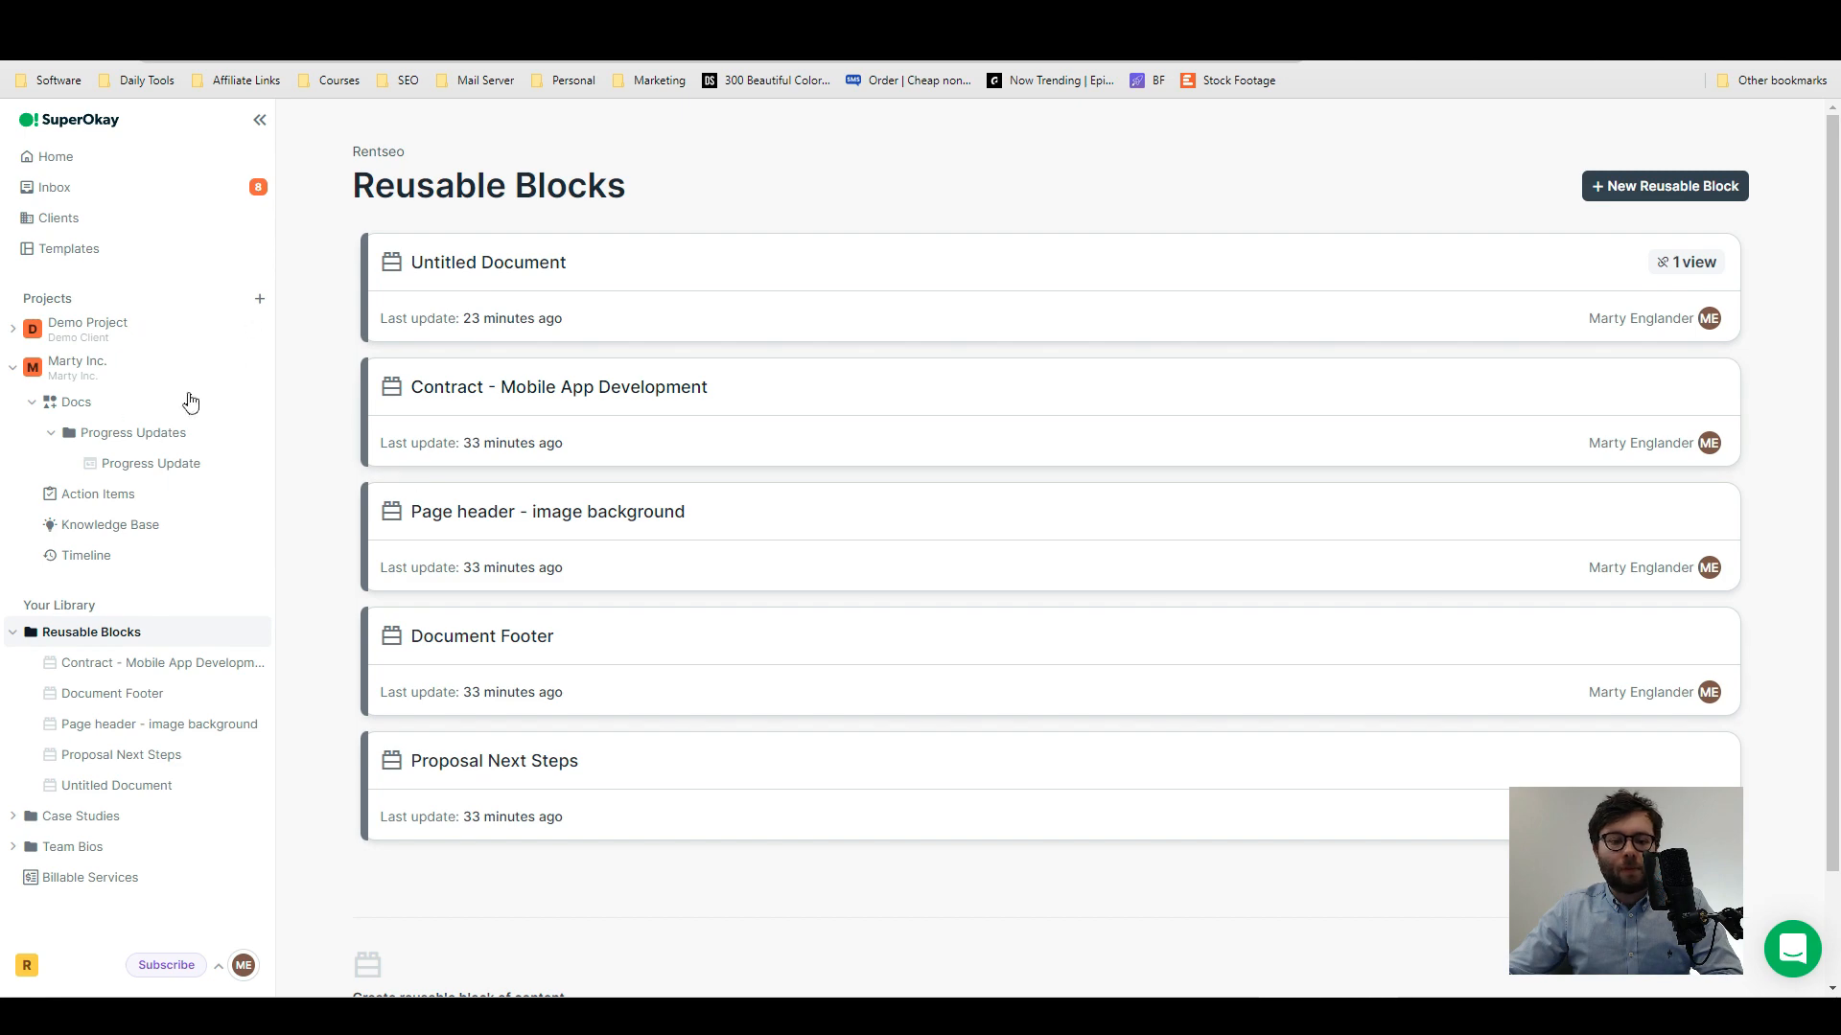
- Read through the Contract - Mobile App Development reusable block and return to the list of reusable blocks
click(477, 388)
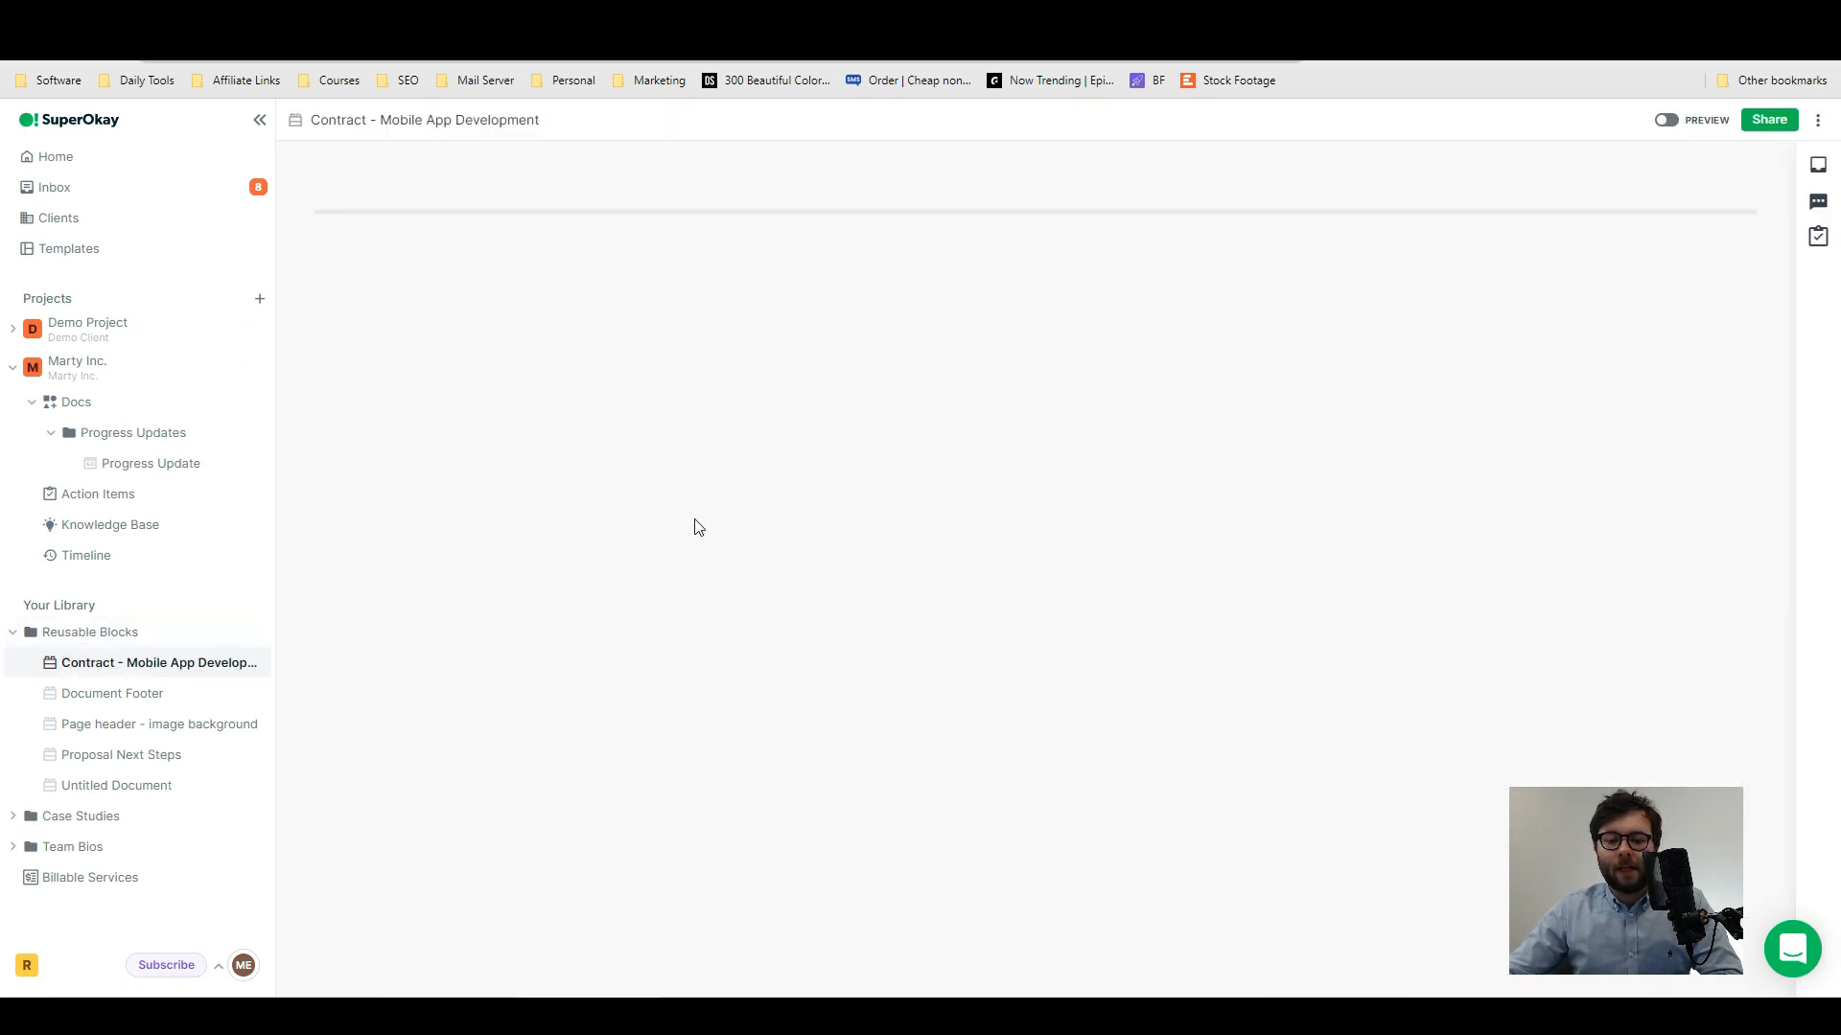
scroll(1079, 442, down, 3)
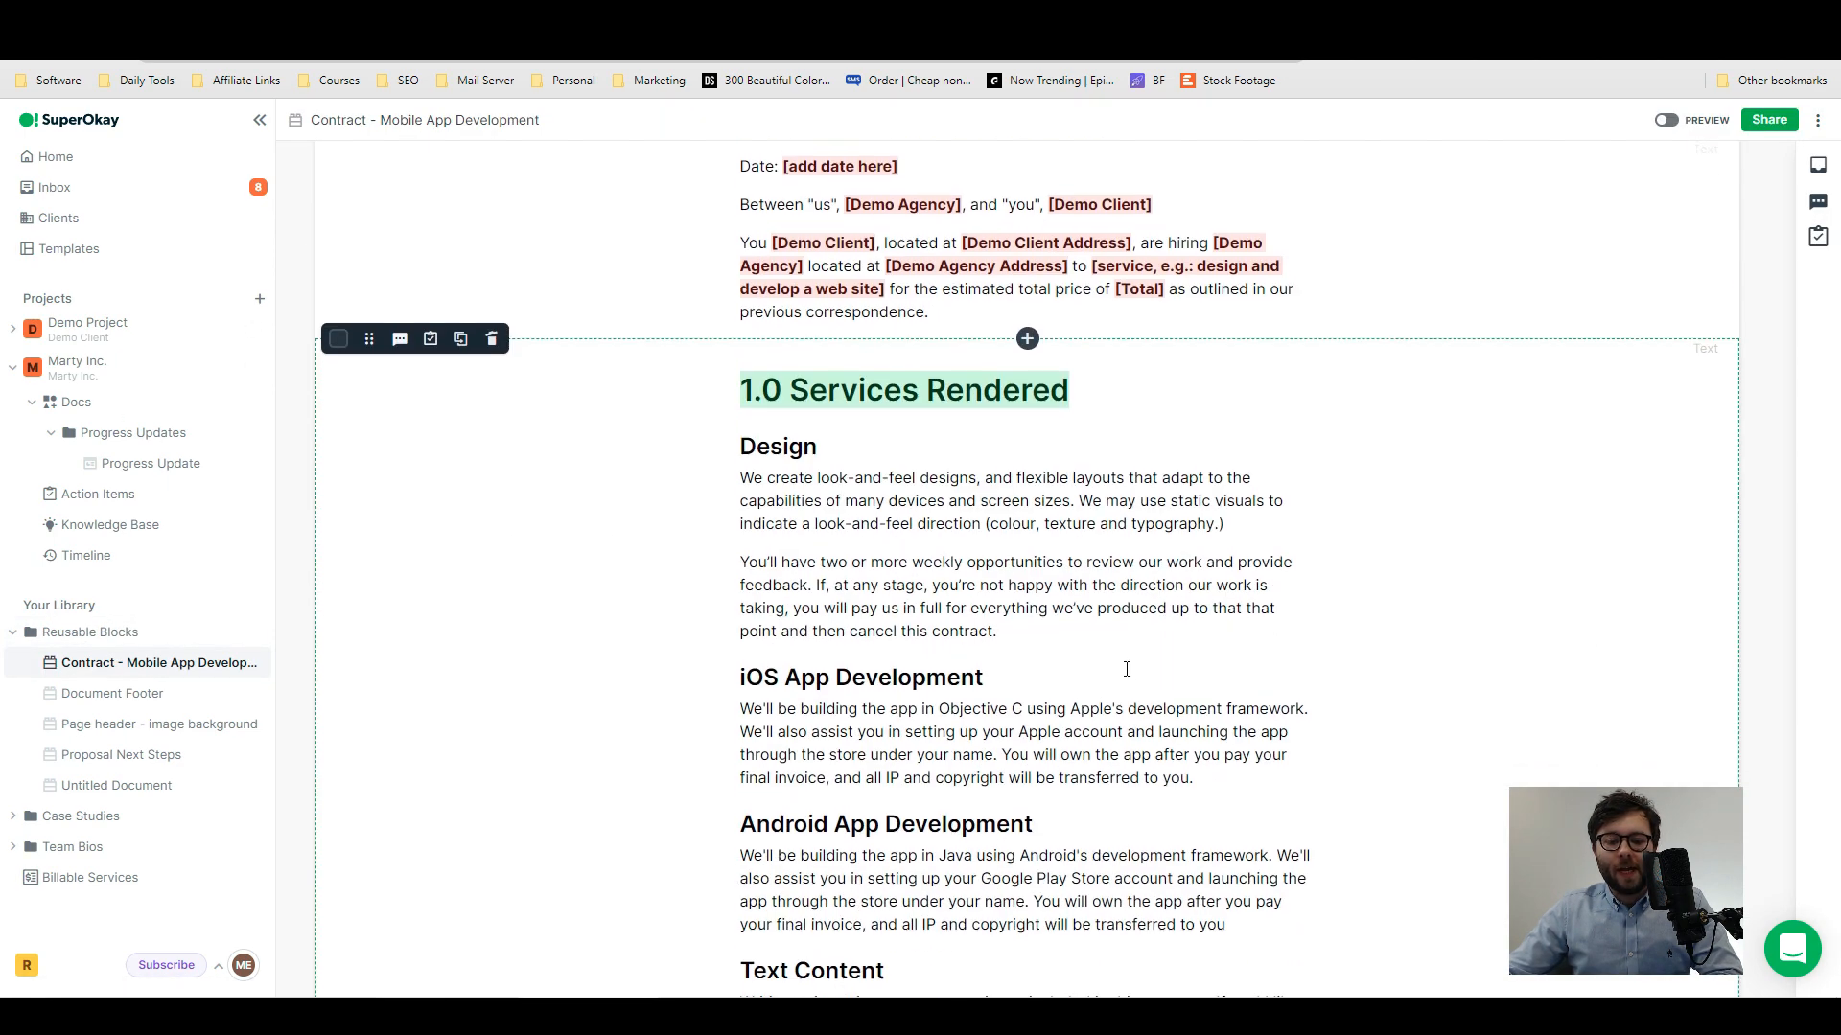
scroll(1126, 665, up, 3)
scroll(806, 482, down, 5)
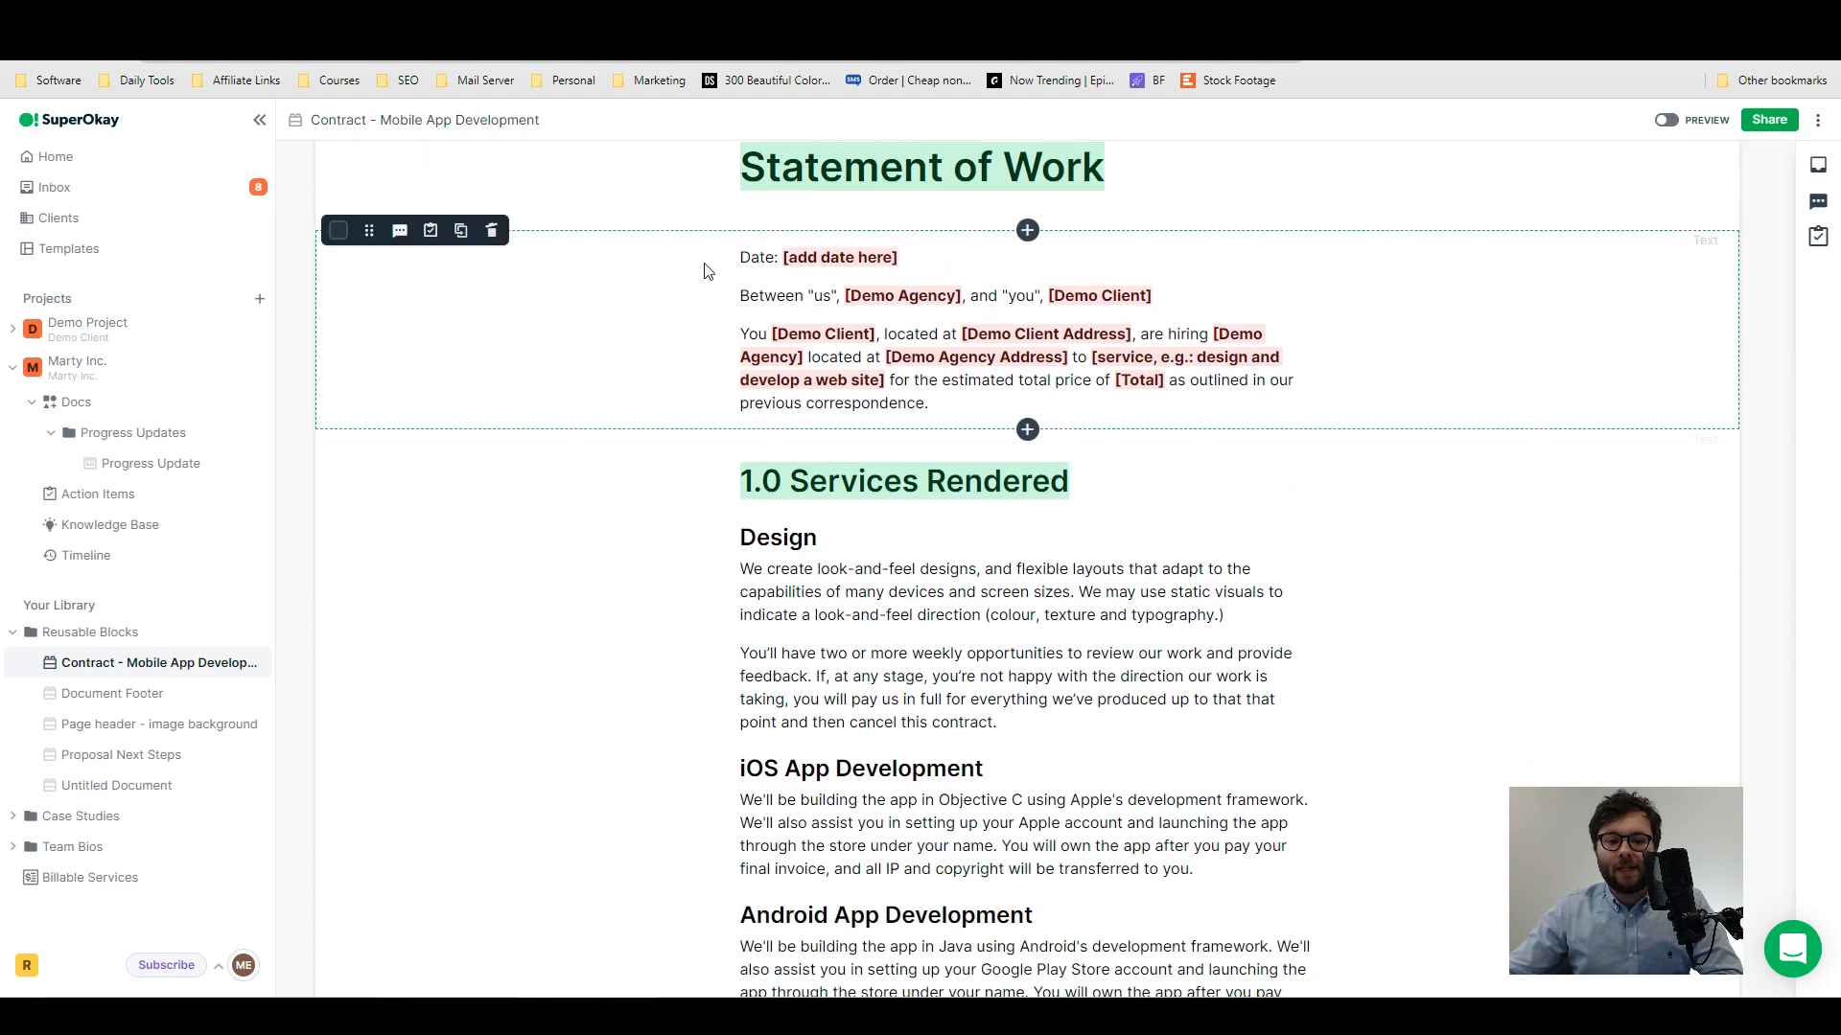
scroll(981, 553, down, 15)
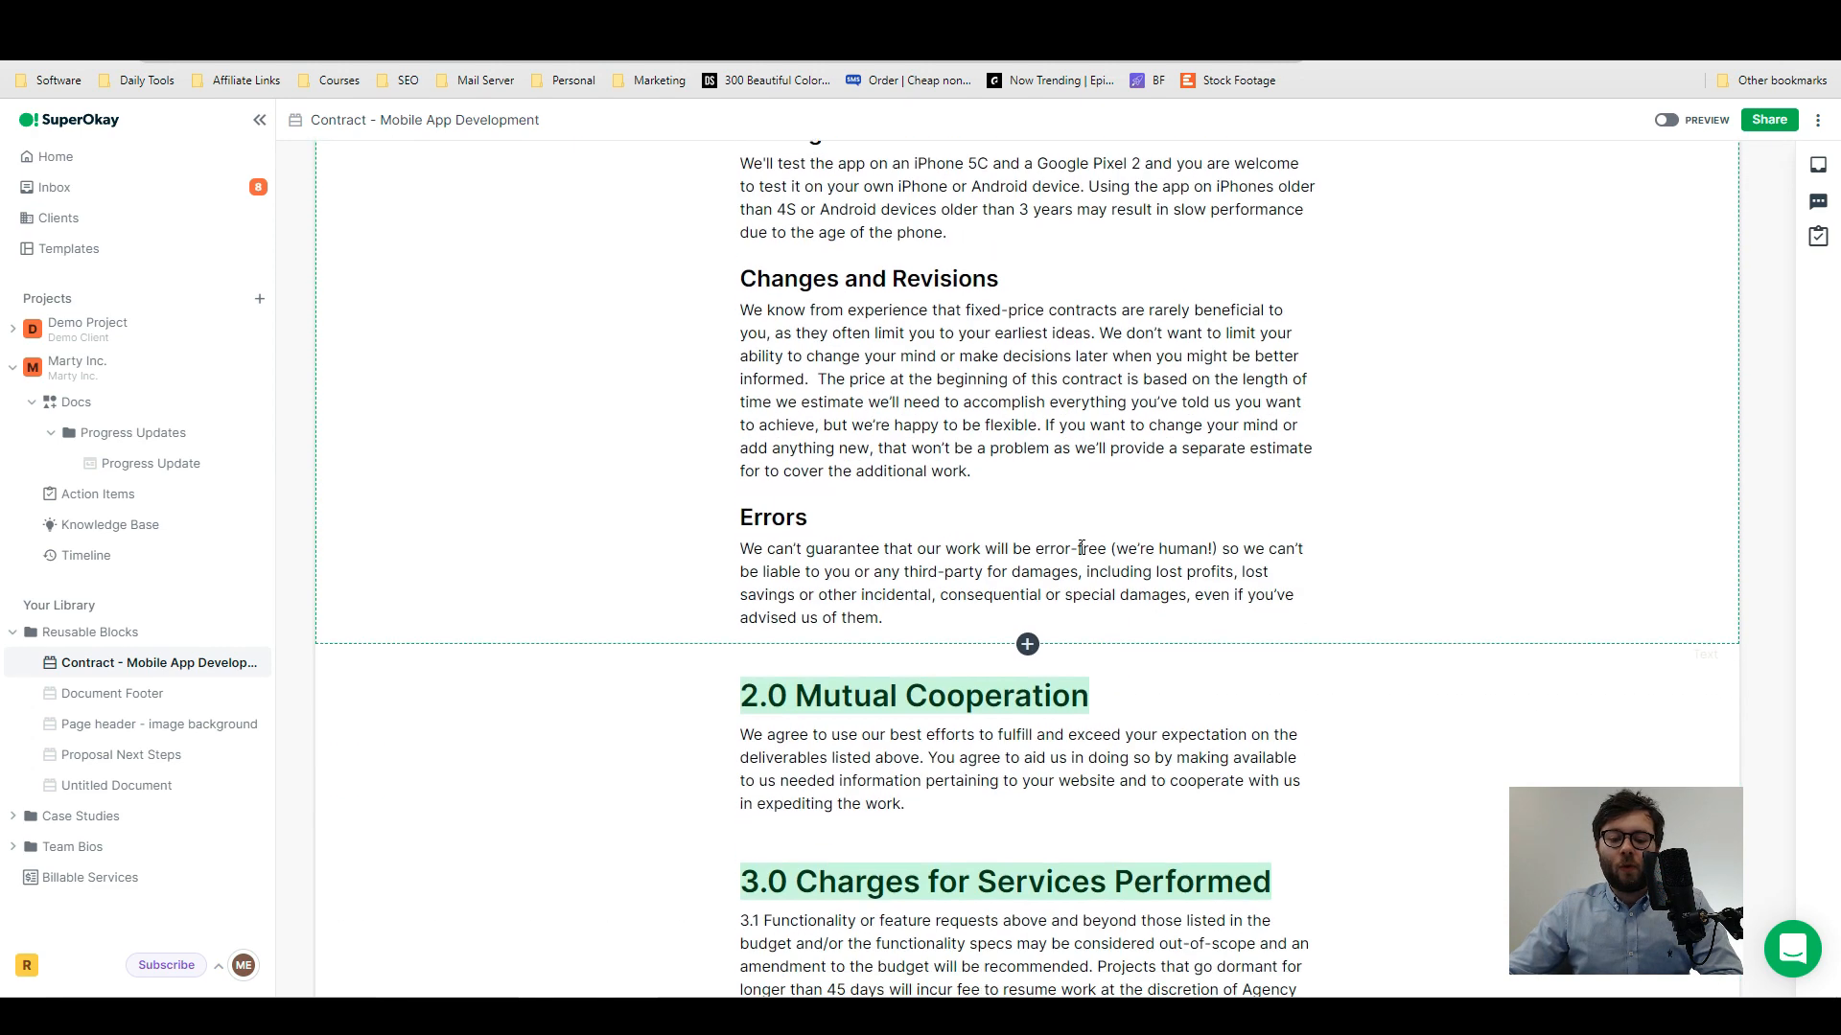
scroll(1081, 548, down, 5)
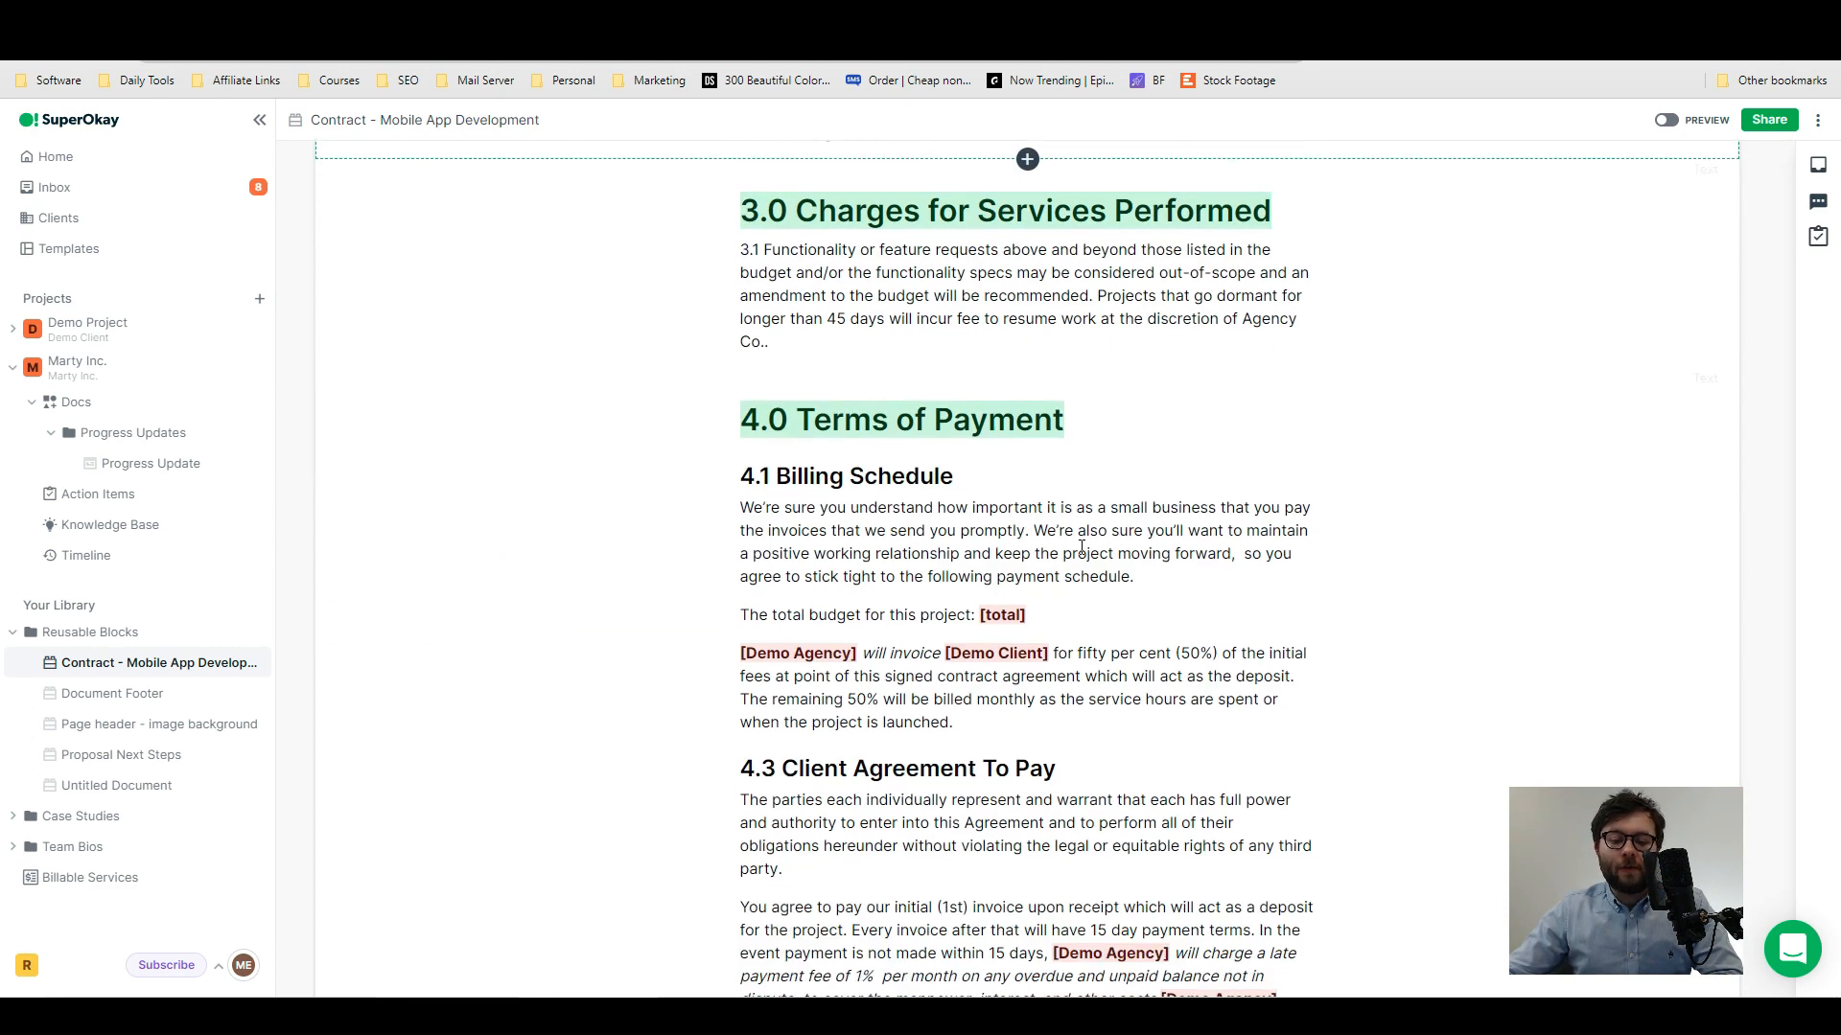
scroll(1081, 549, down, 10)
scroll(1081, 548, down, 7)
key(alt+Left)
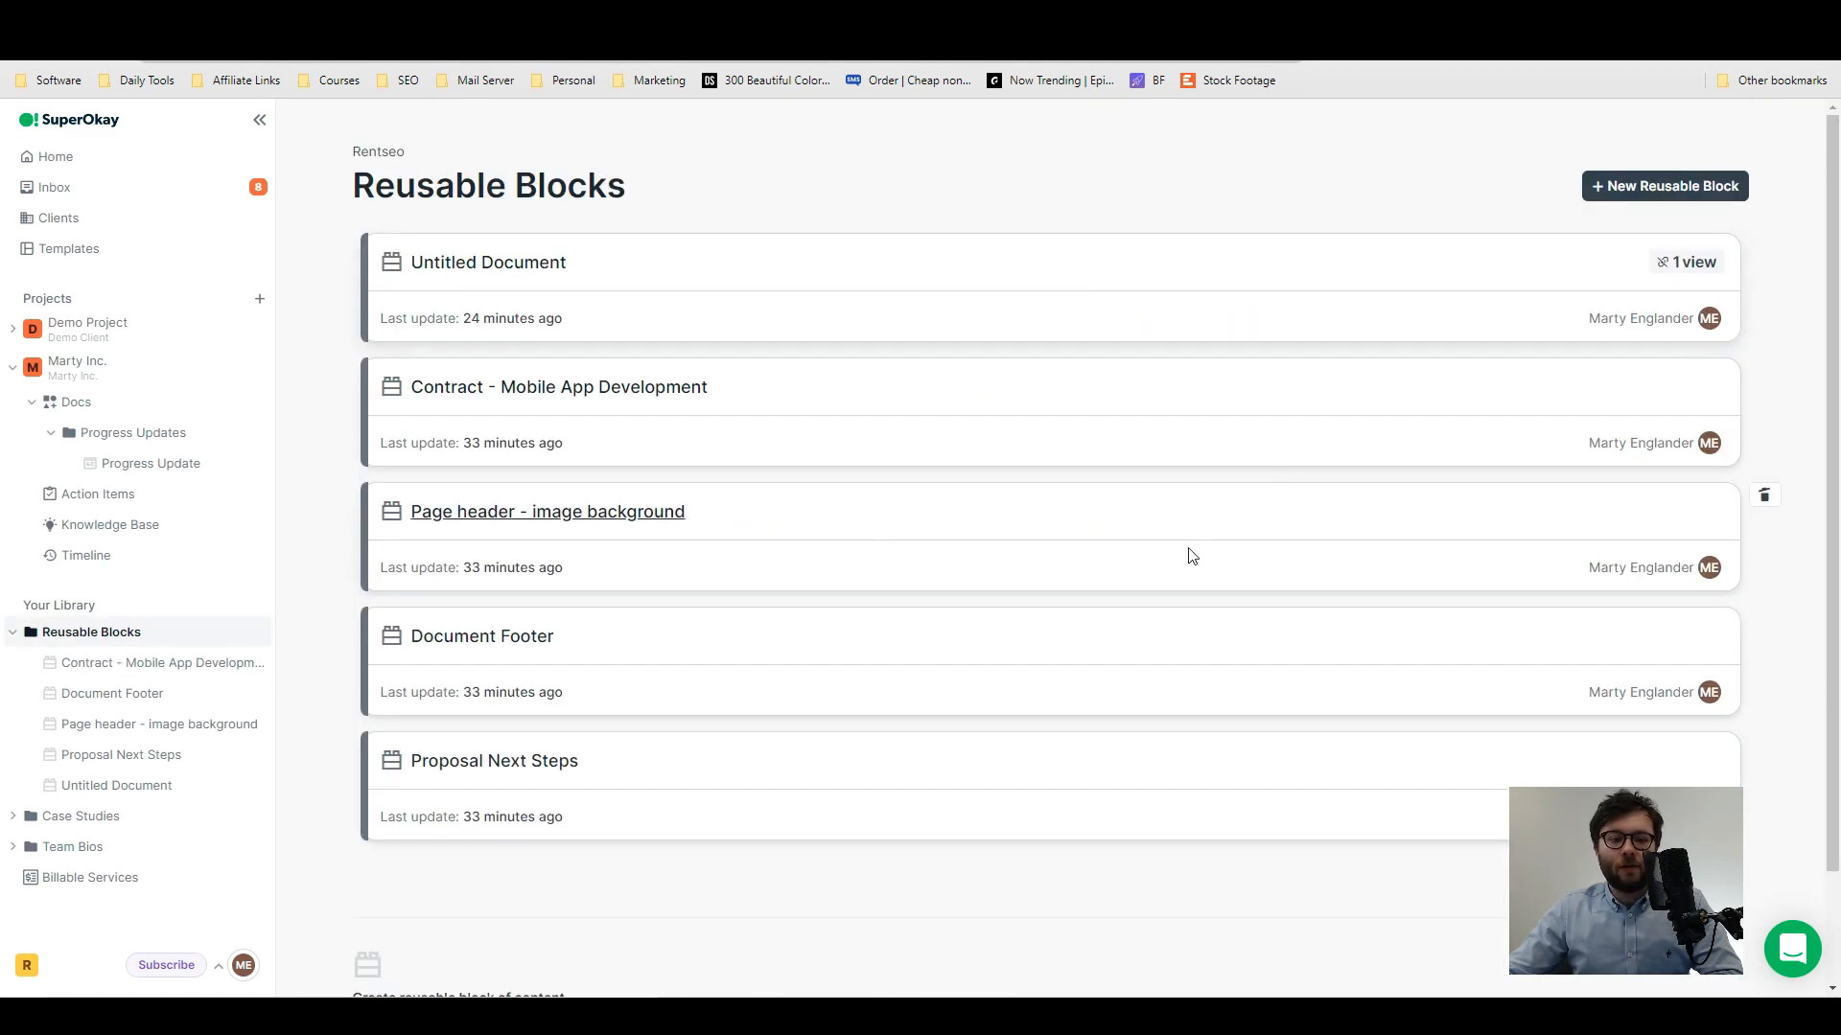
- Create a blank reusable block and insert a pricing table as its first block
click(1637, 186)
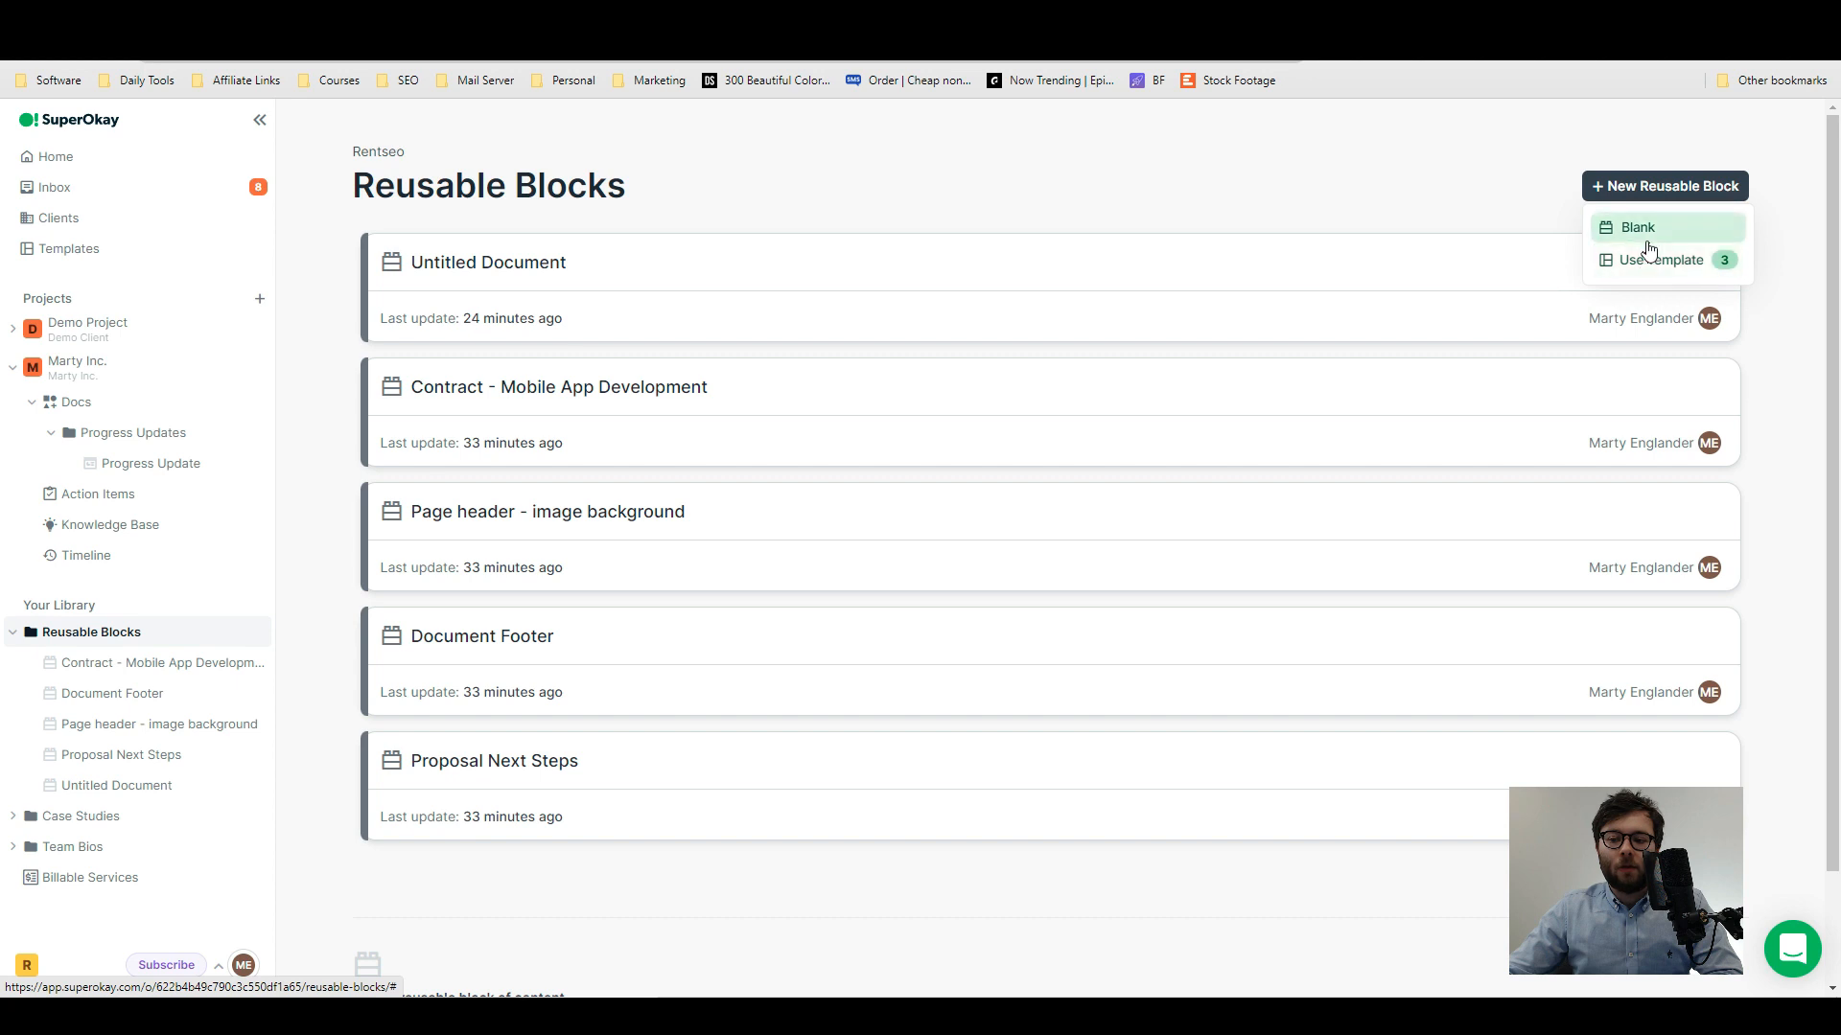
click(1649, 250)
click(1026, 565)
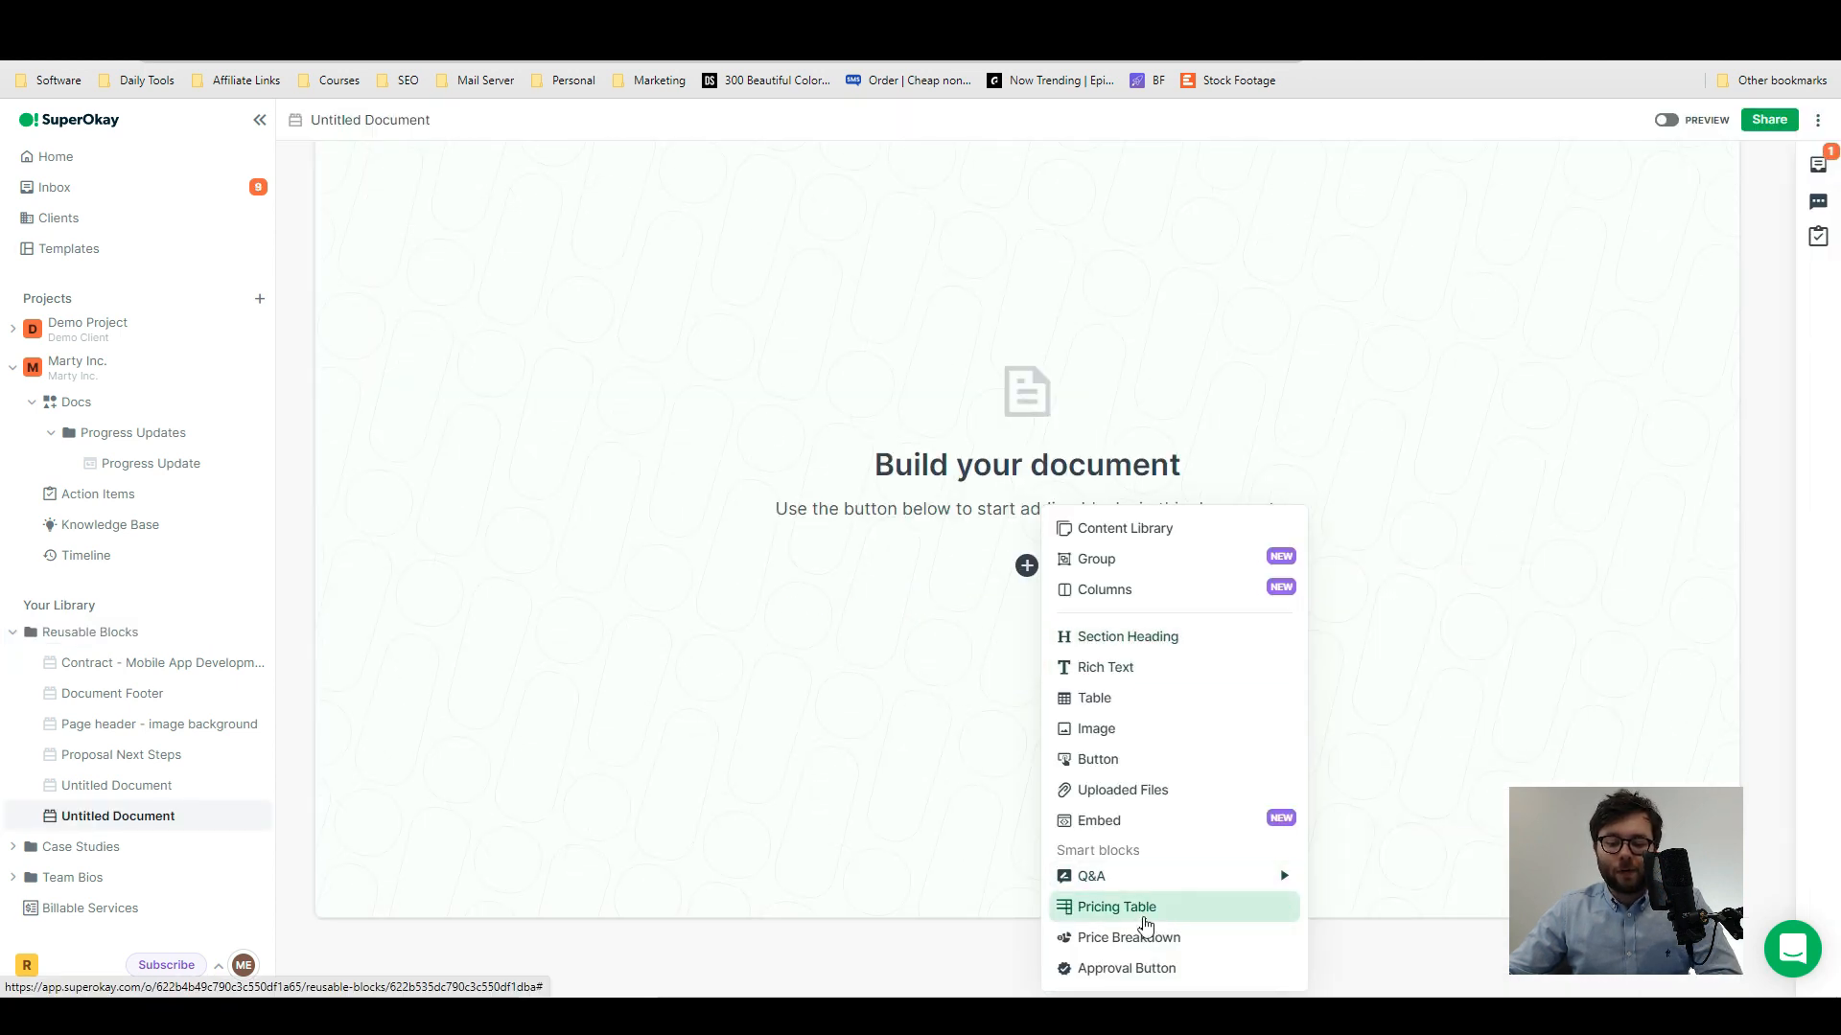
click(1144, 918)
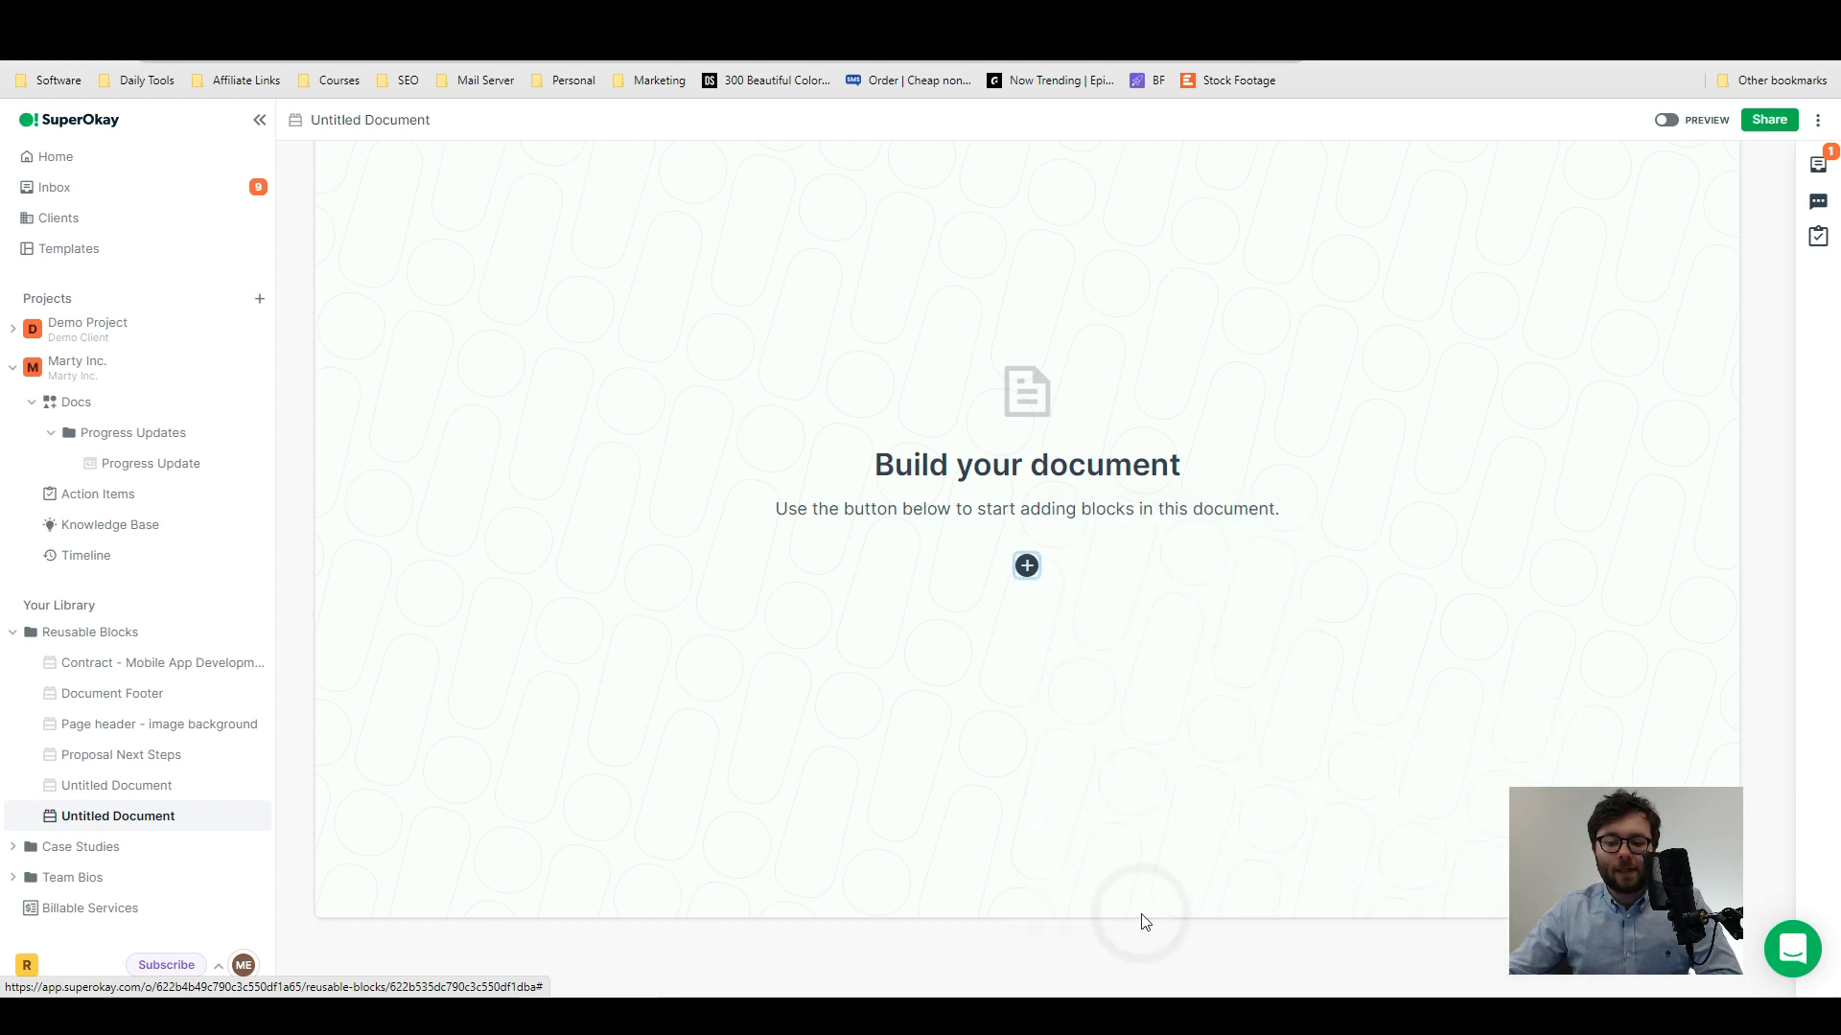
- Add a 50/50 columns container below the pricing table
click(1036, 465)
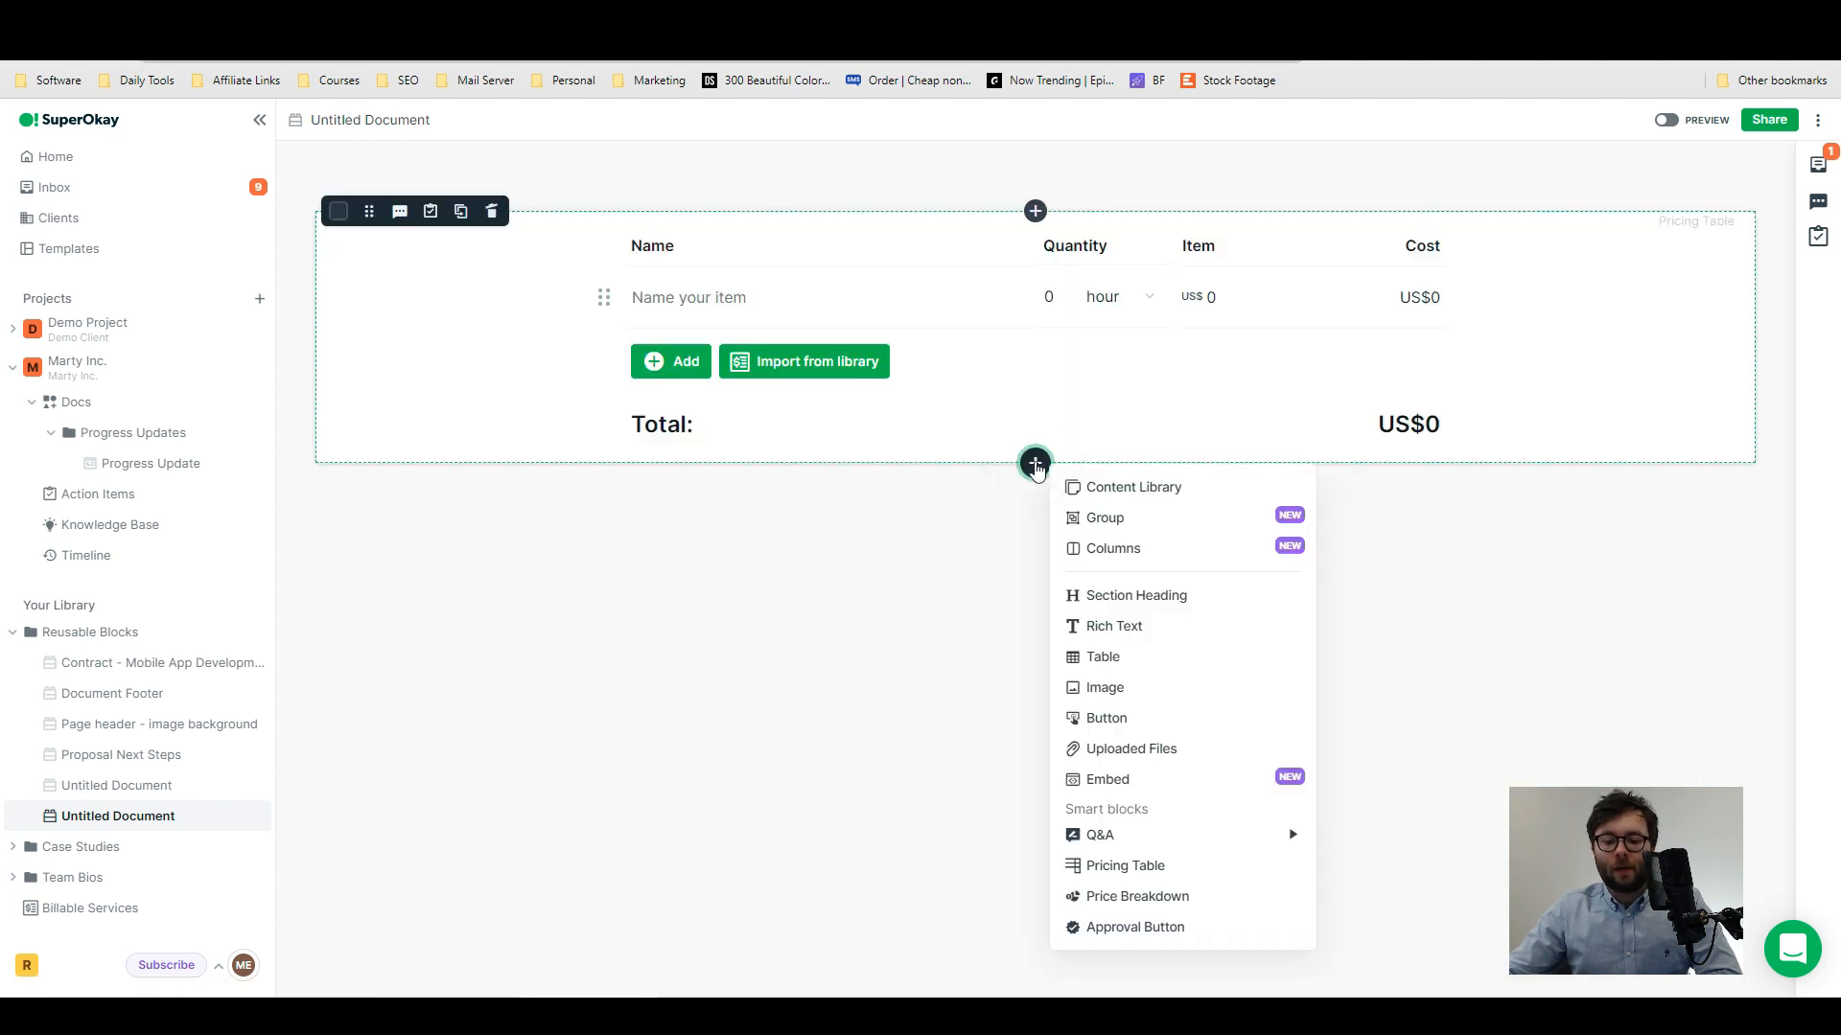
click(1115, 552)
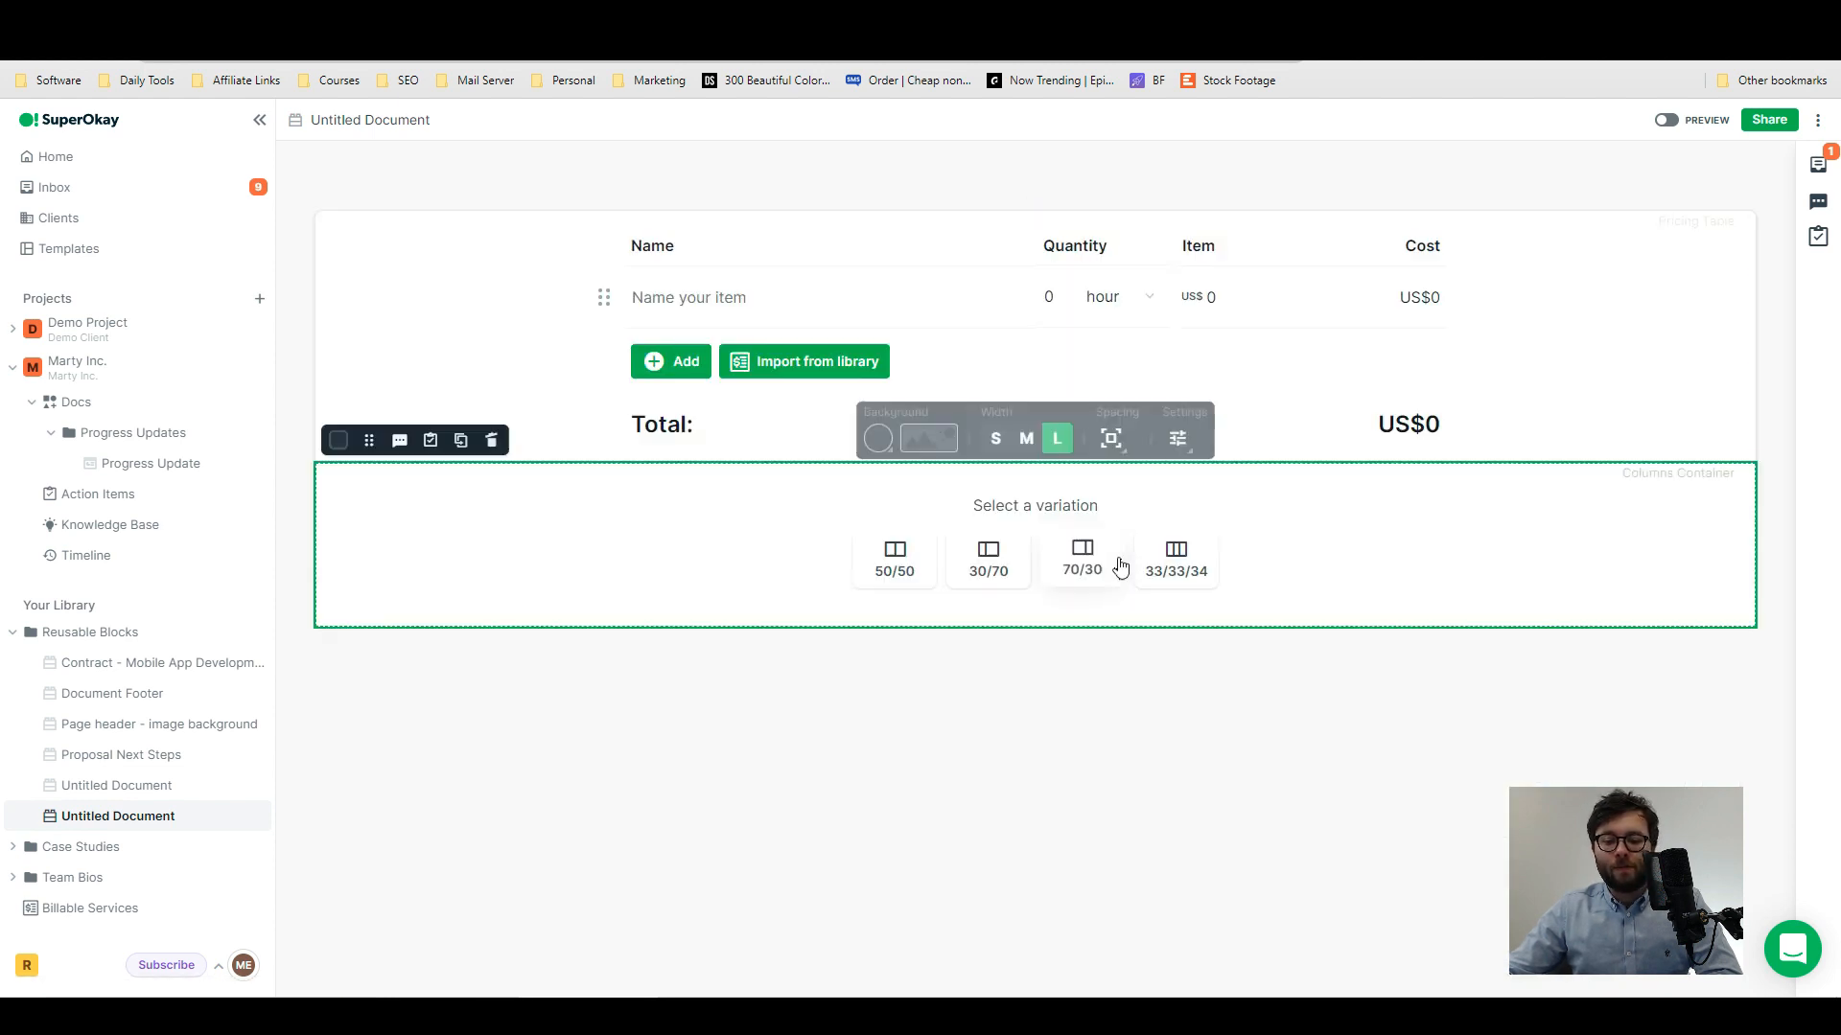
click(892, 566)
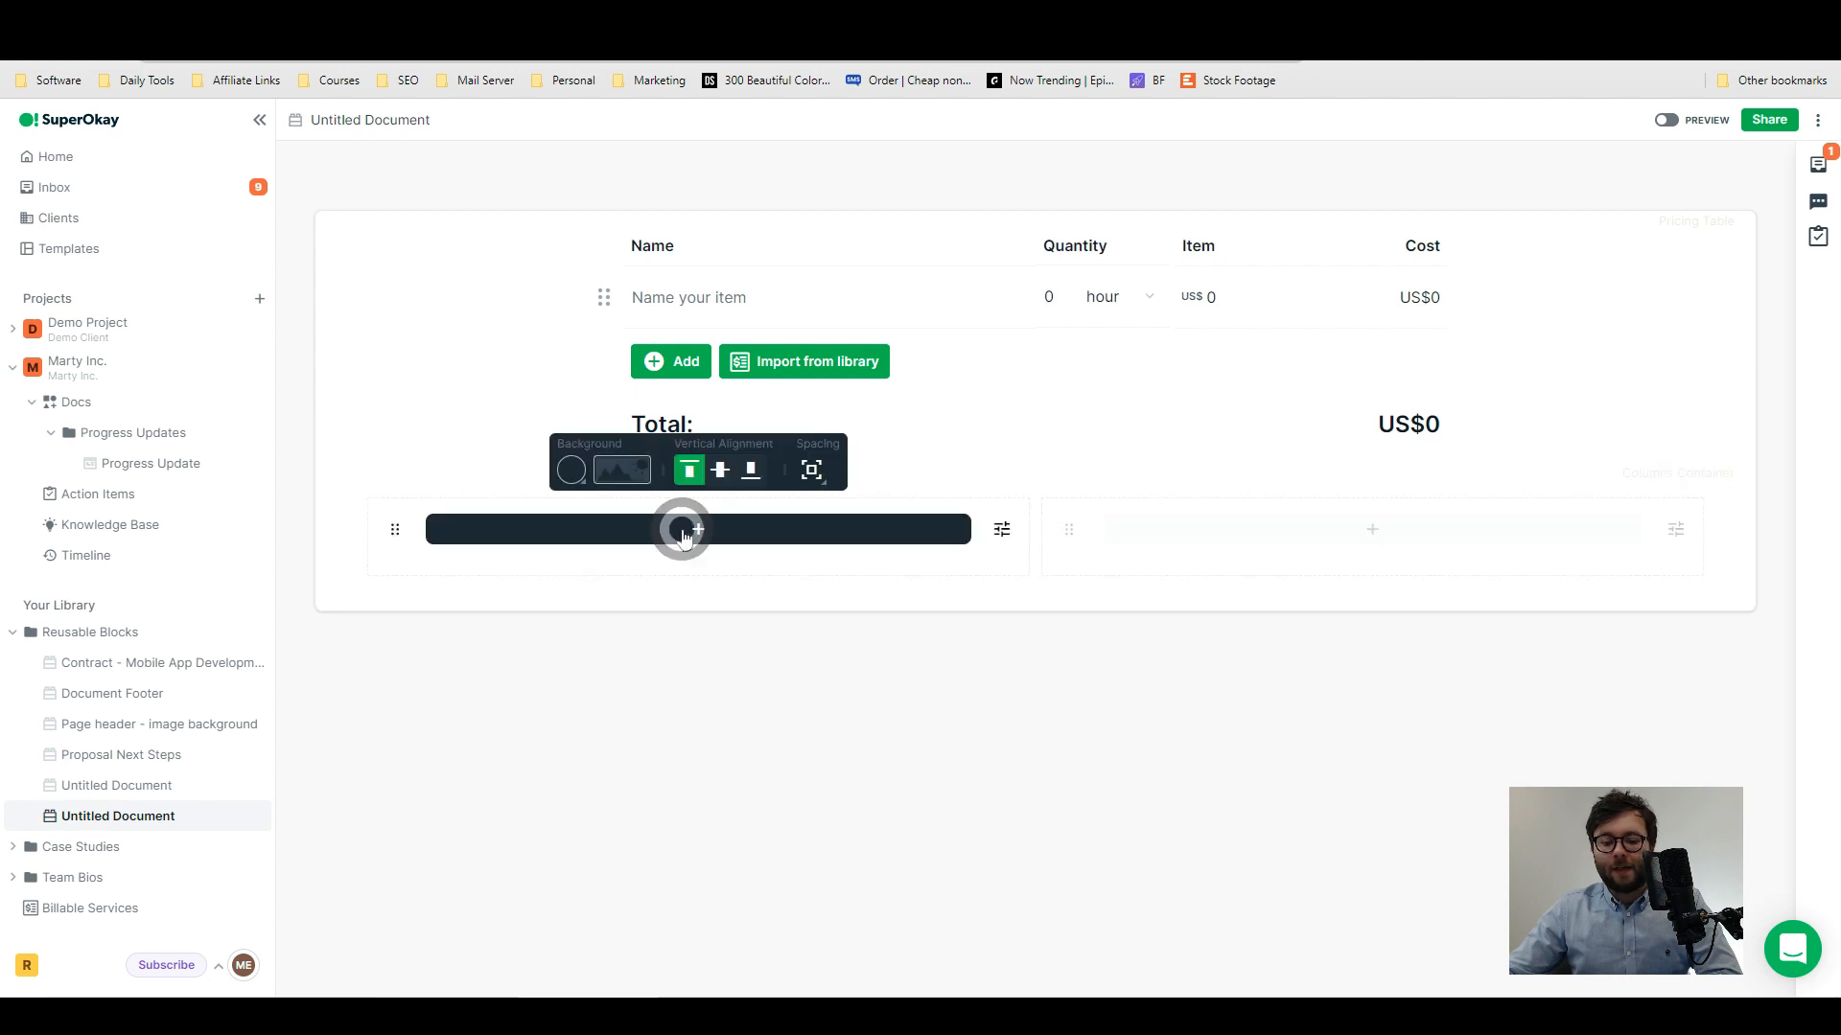
- Place an image of a tablet on a kitchen counter in the first column
click(690, 529)
click(1007, 602)
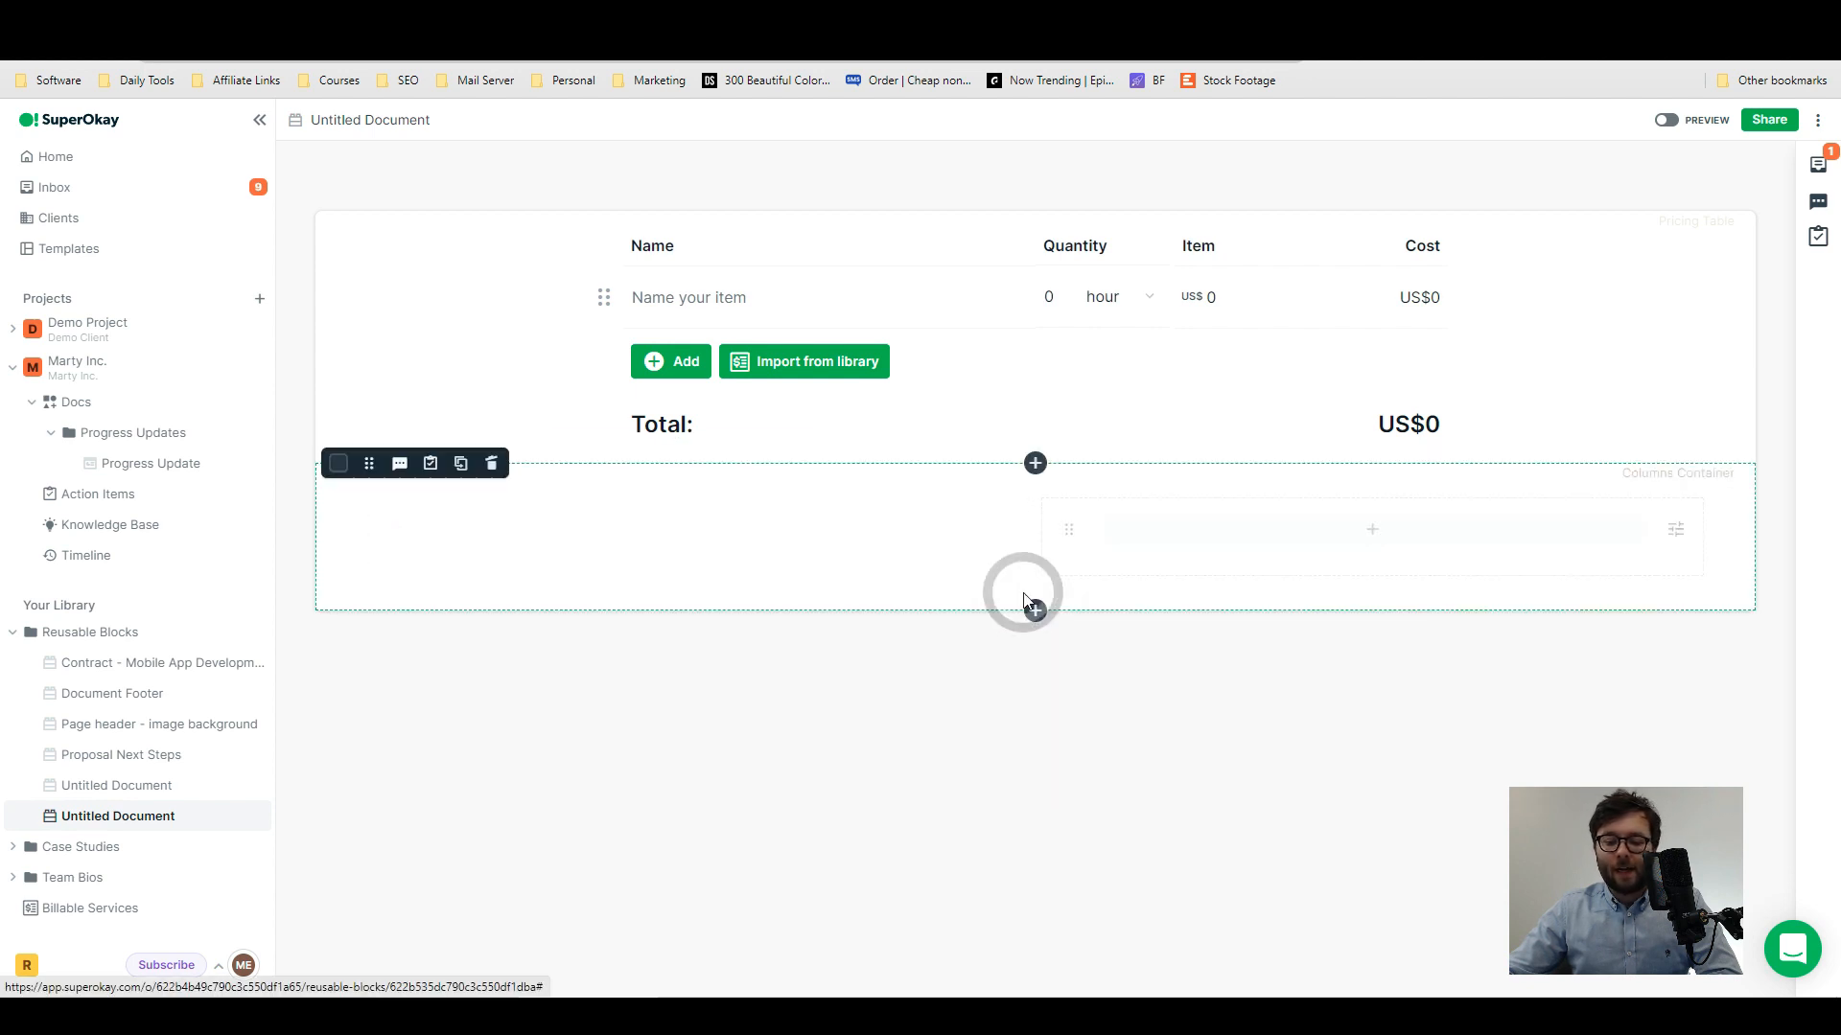
click(725, 634)
click(725, 629)
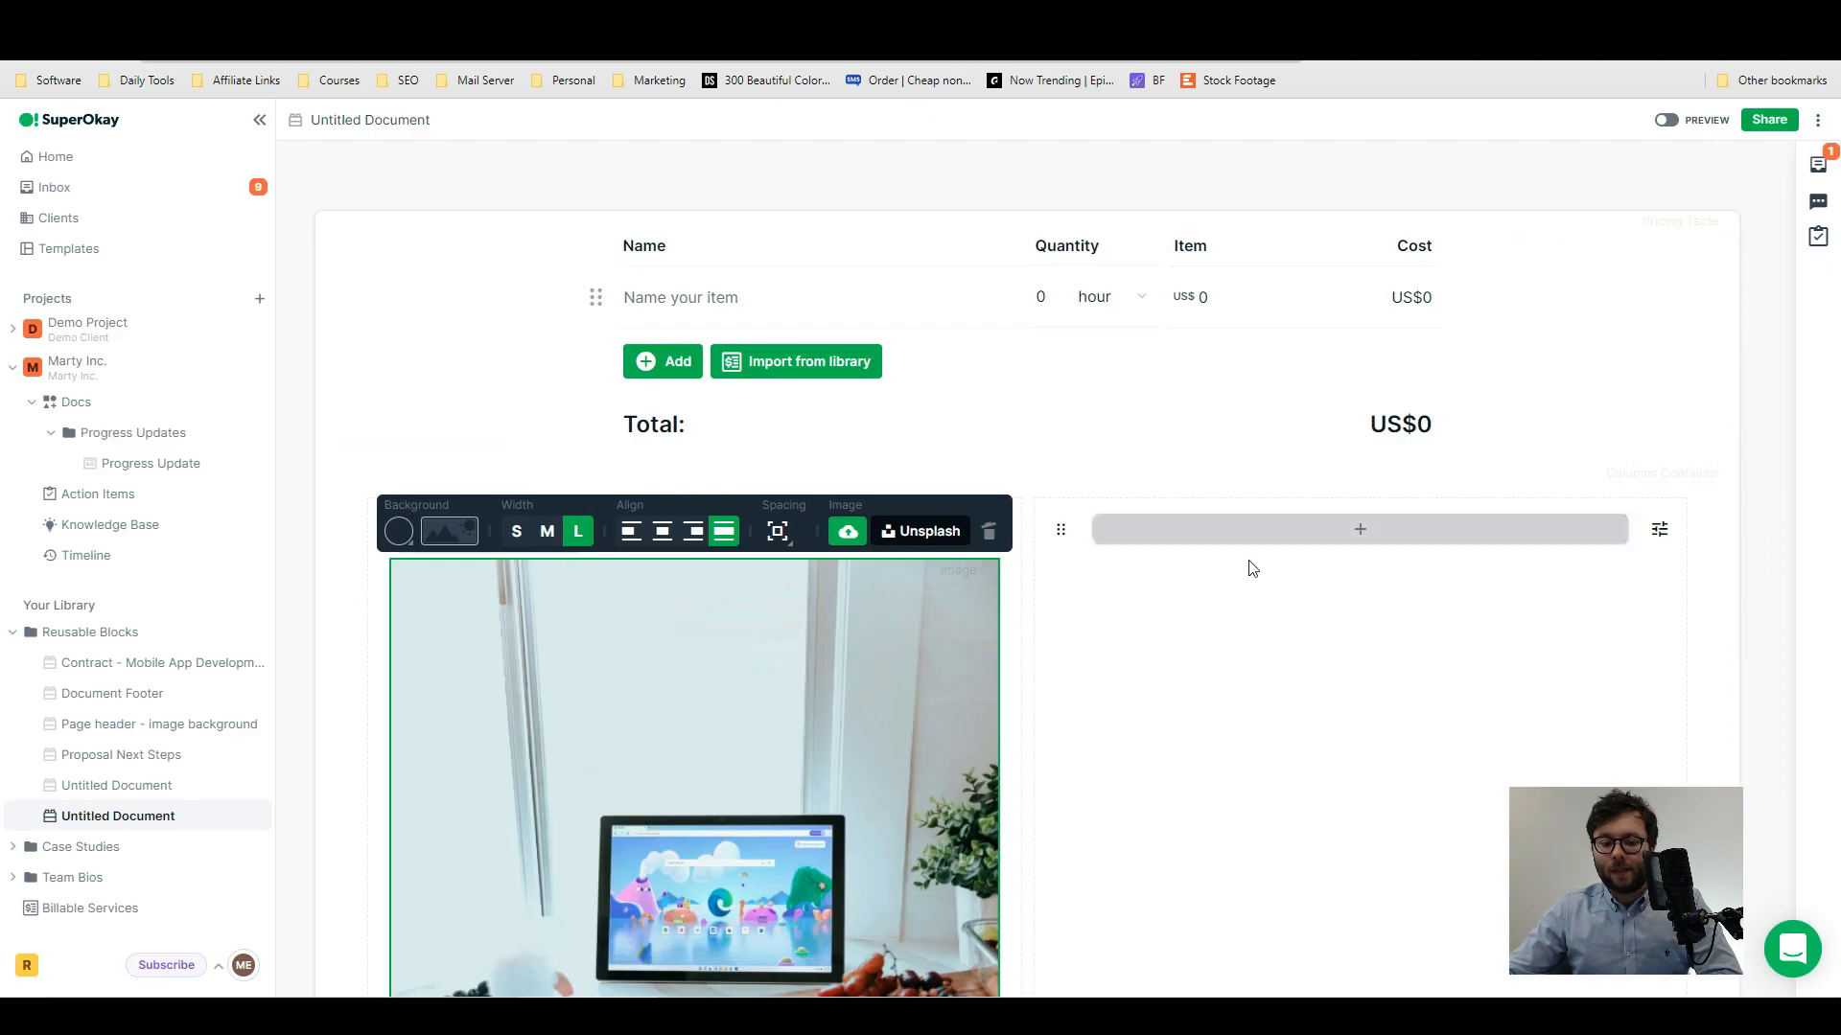
- Add a rich text block to the second column and fill it with a Lorem Ipsum paragraph
click(1360, 533)
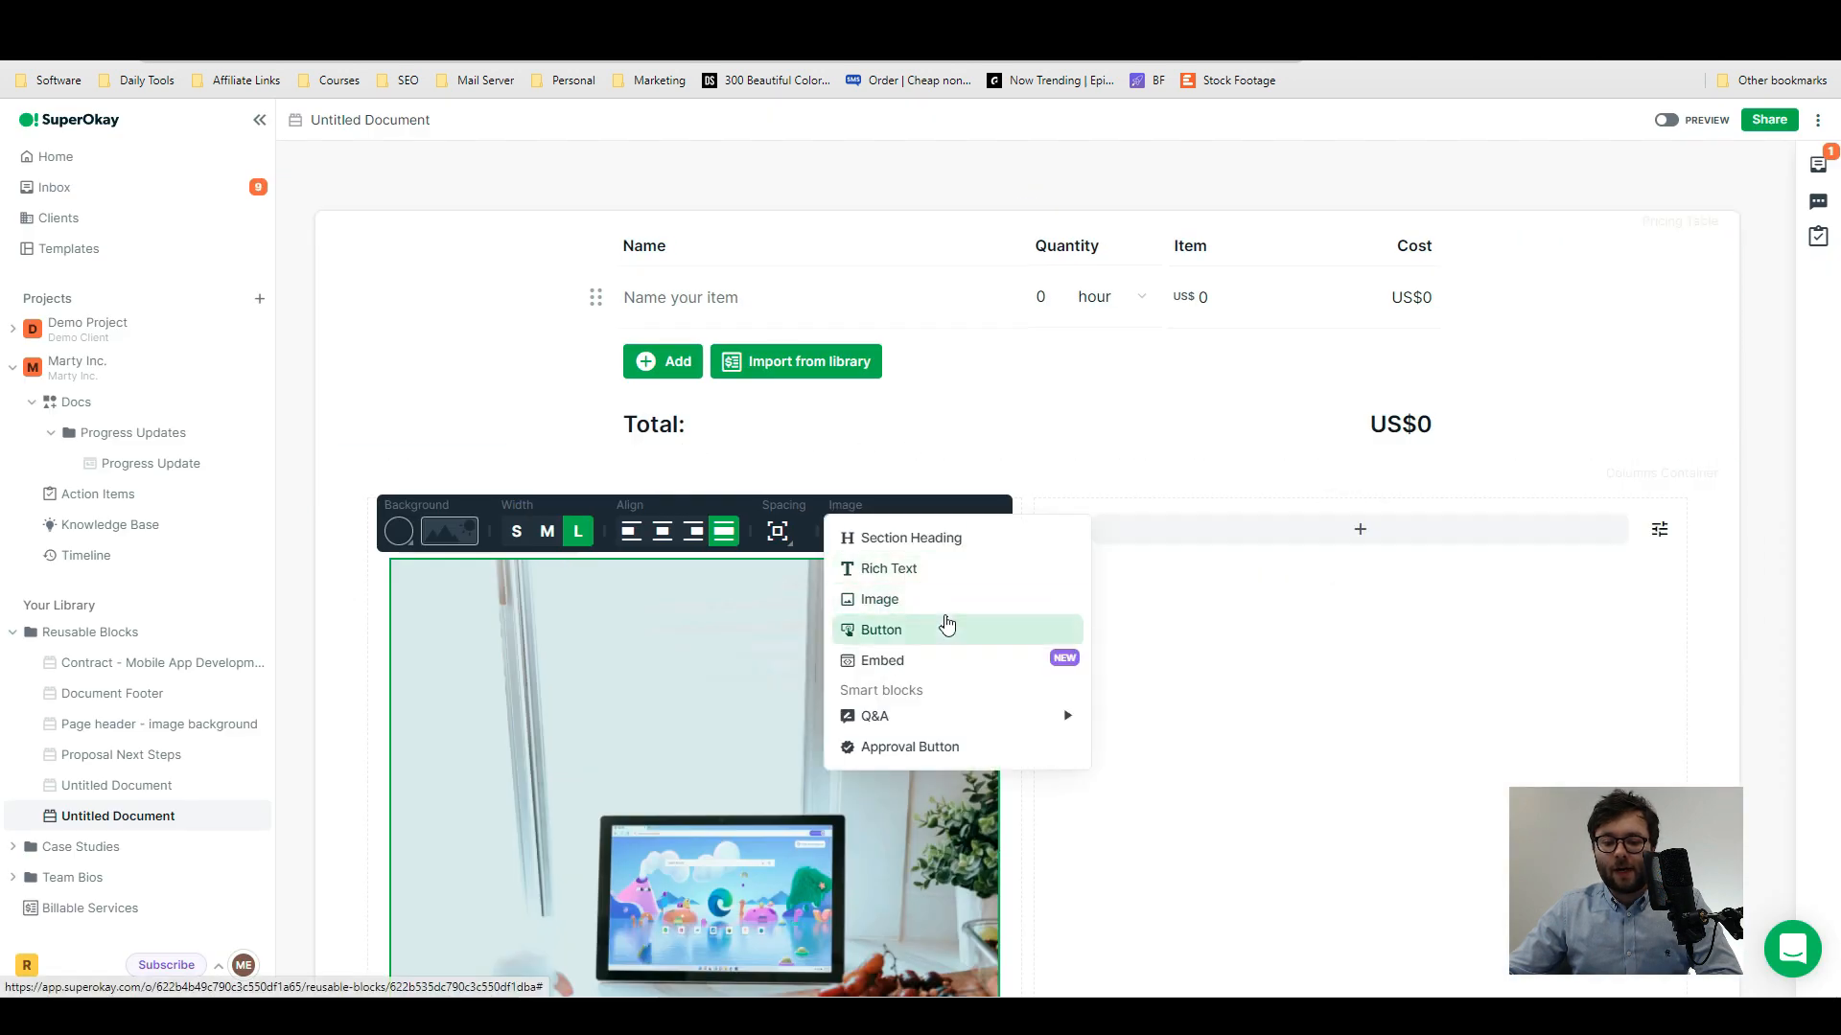
click(937, 567)
right_click(1084, 482)
click(1130, 621)
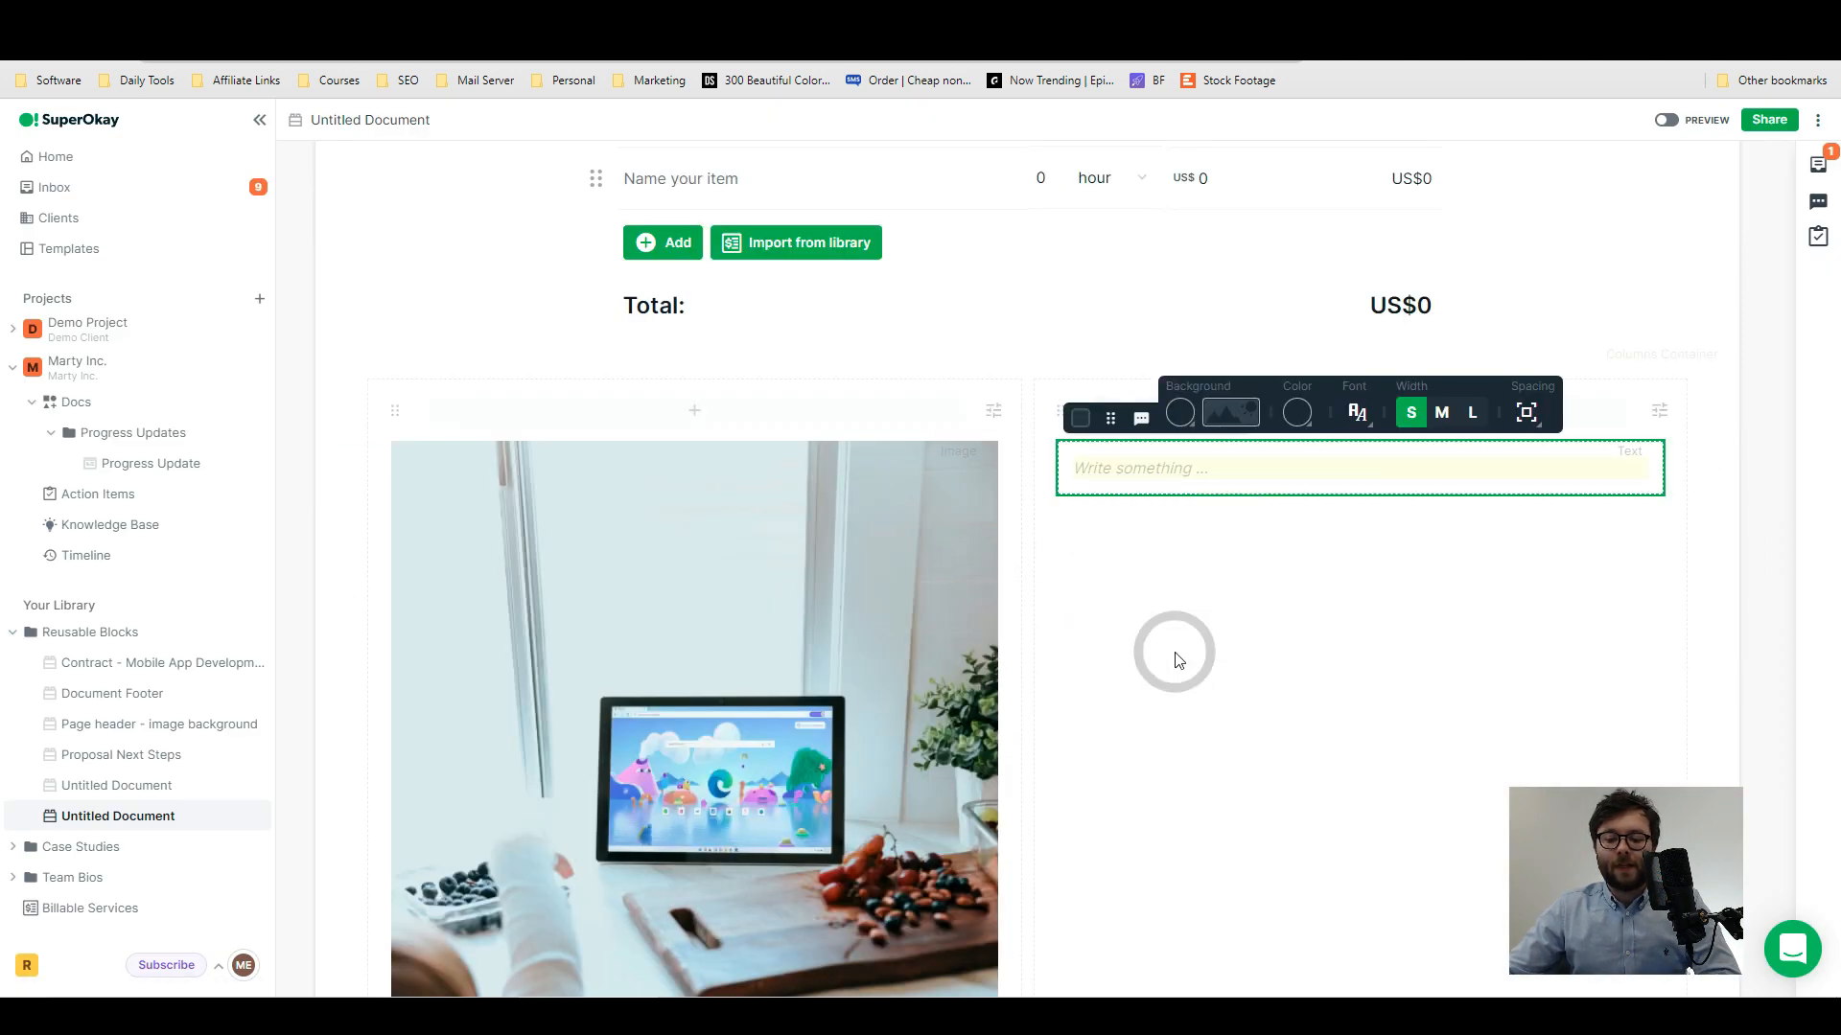
- Change the Lorem Ipsum paragraph's text color to a dark red
click(1179, 420)
click(1237, 418)
click(1300, 414)
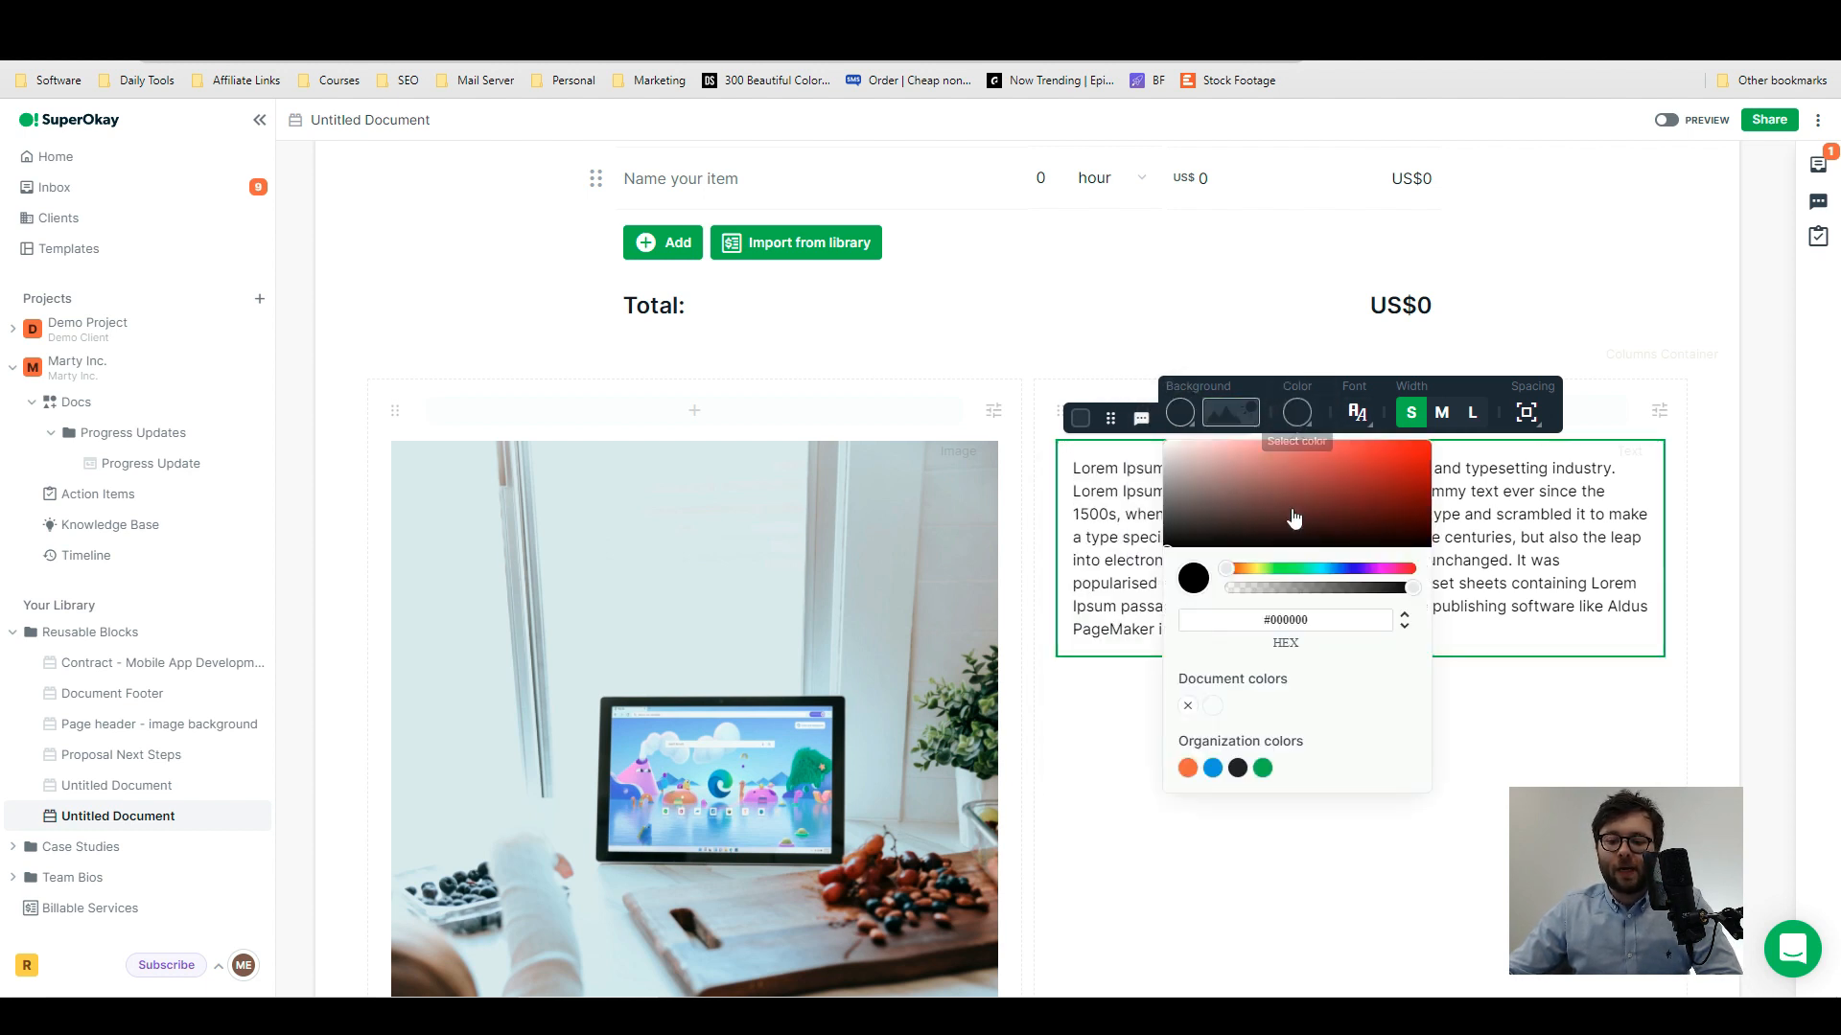
click(1297, 463)
drag(1298, 467, 1311, 516)
- Add a section heading to the second column and move it above the Lorem Ipsum paragraph
click(1352, 412)
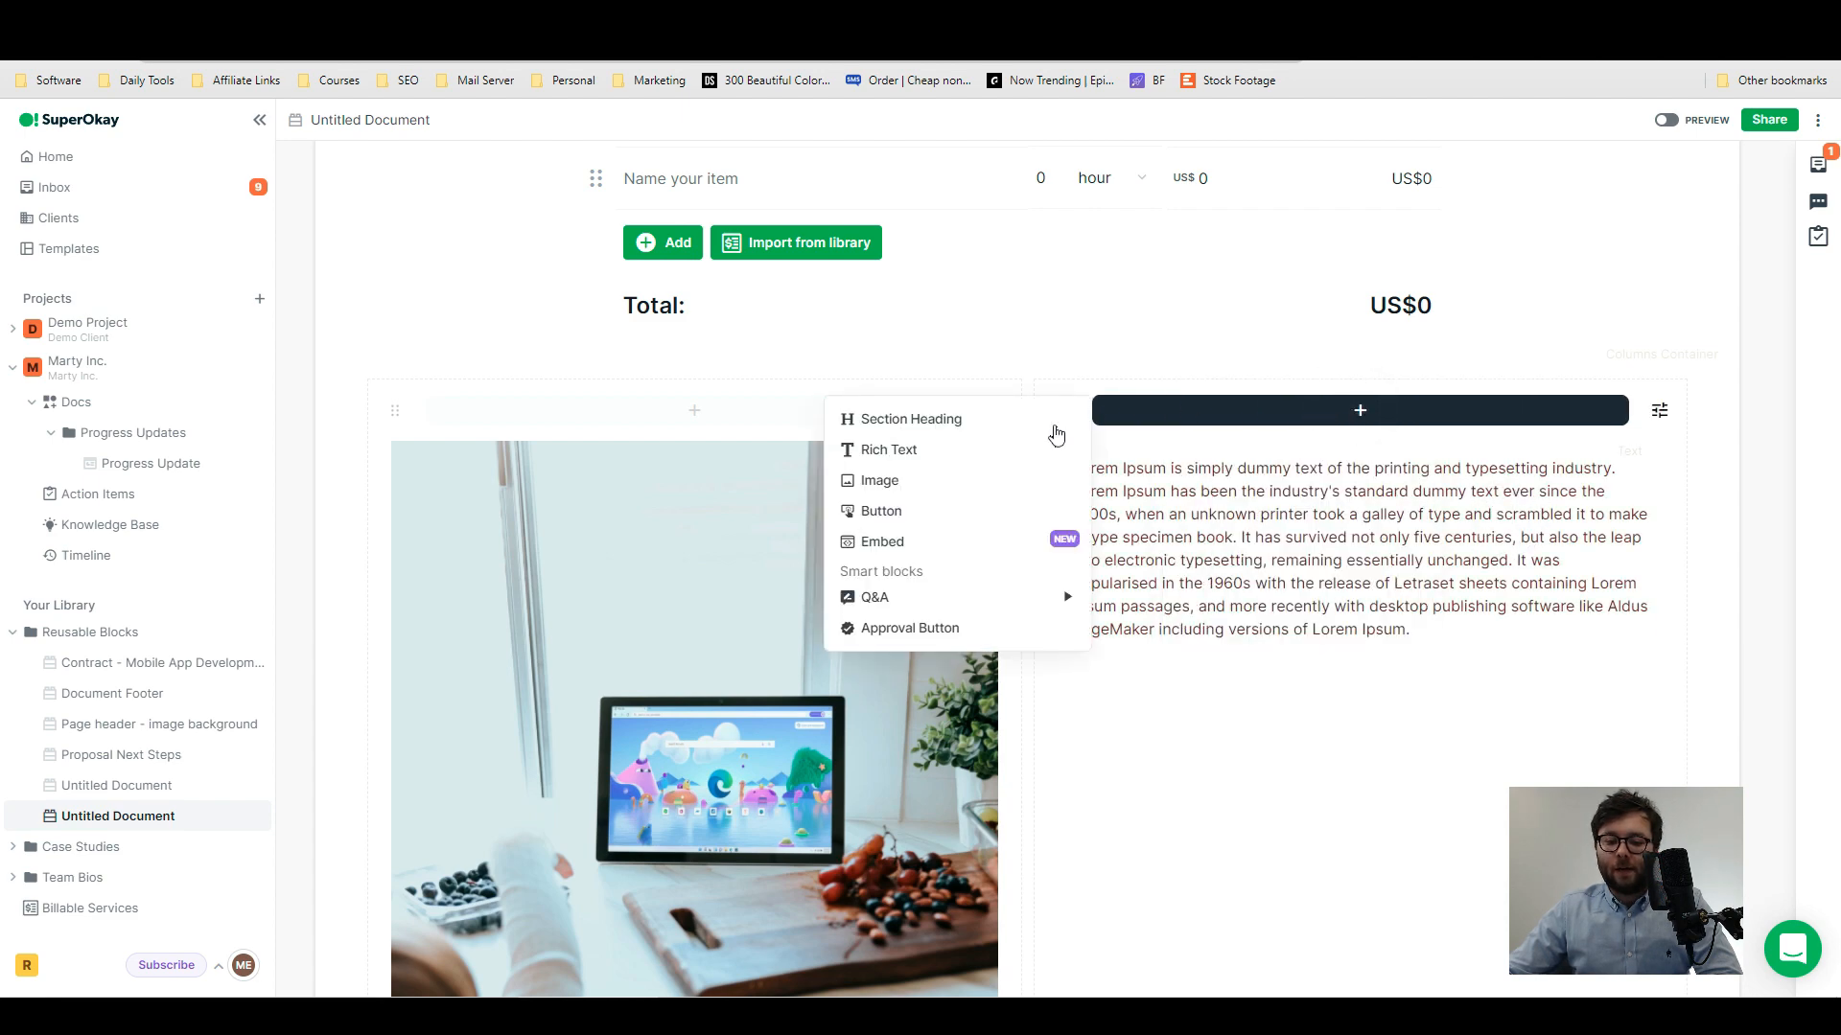
click(906, 418)
scroll(1109, 394, down, 2)
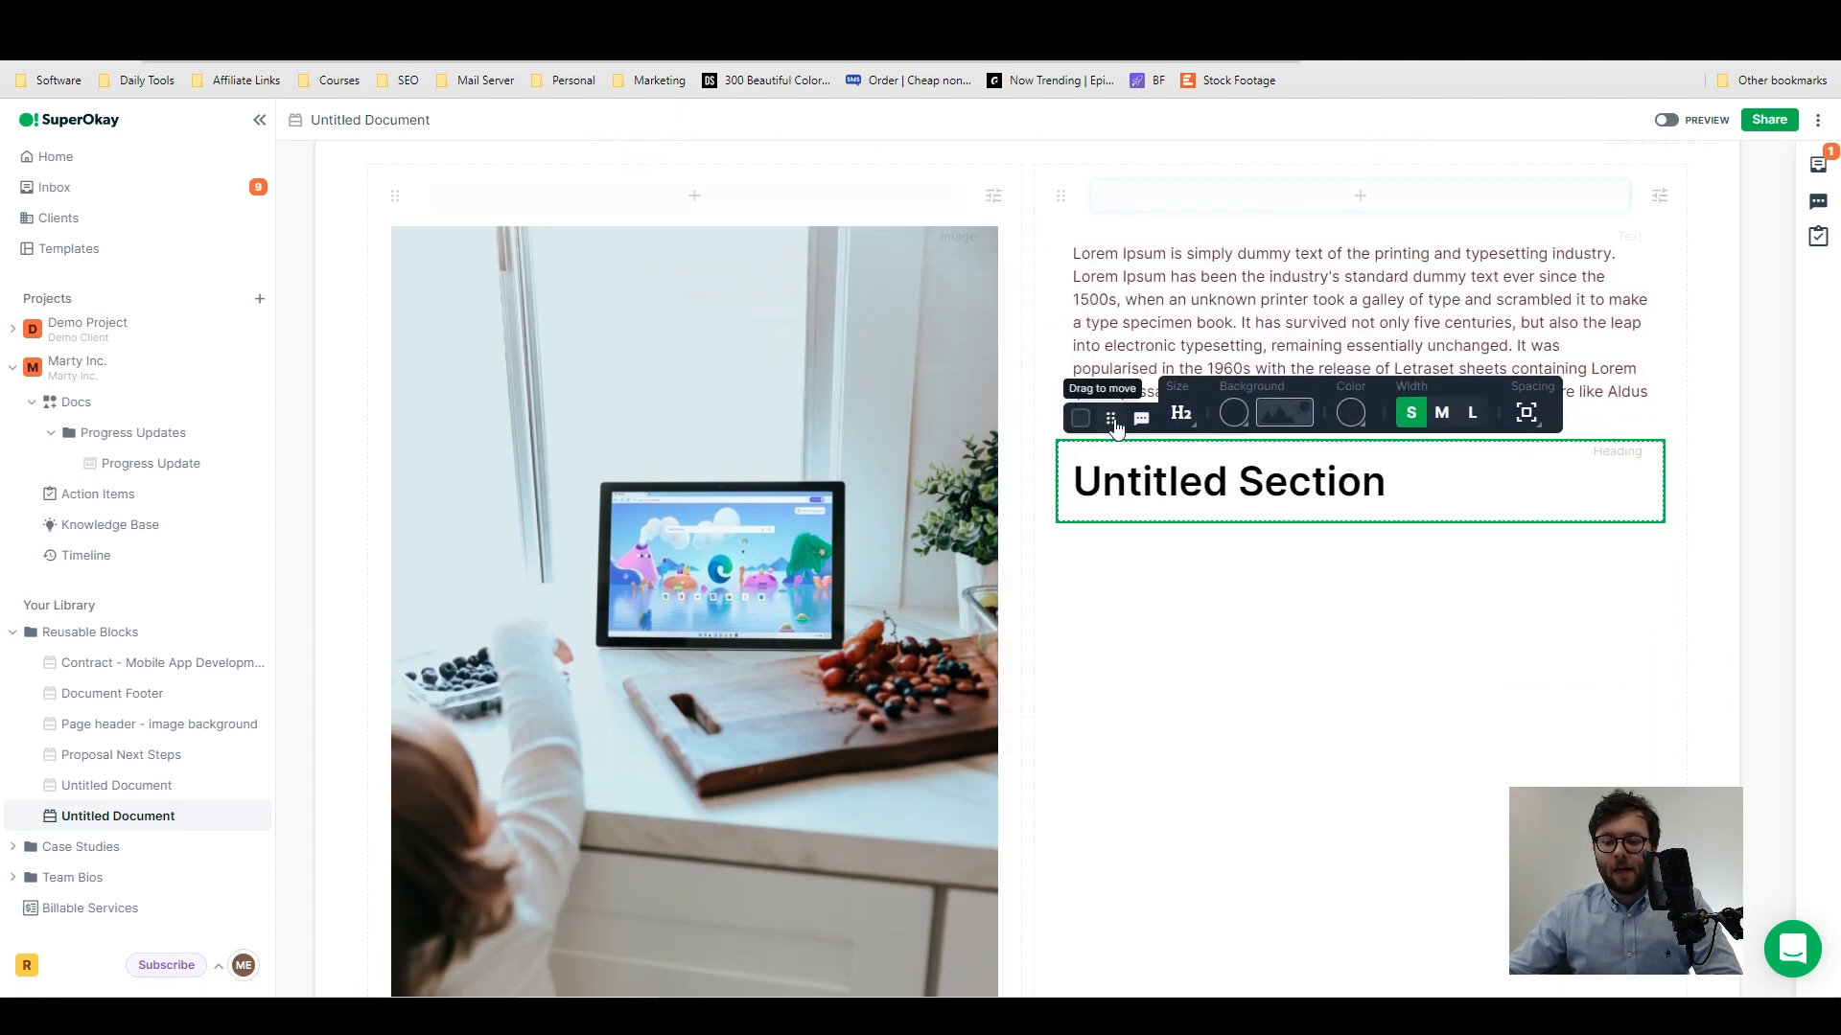
drag(1111, 369, 1110, 227)
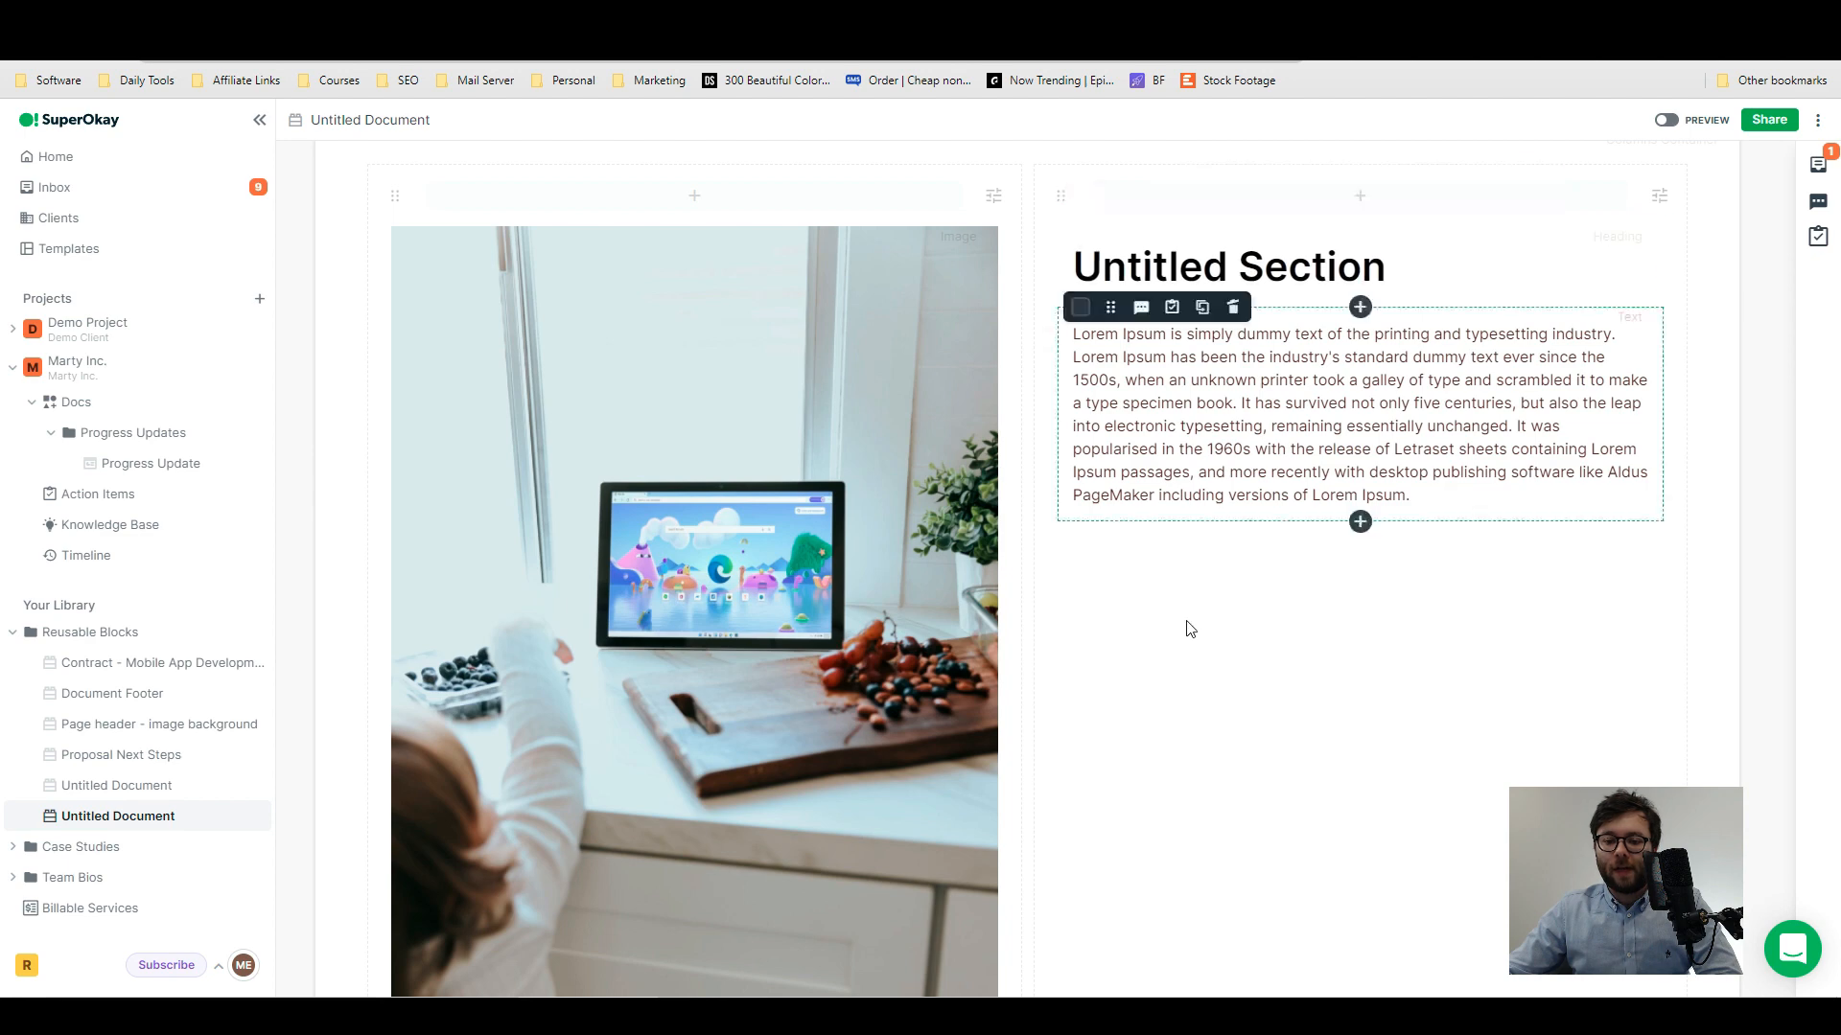
- Insert a button beneath the Lorem Ipsum paragraph and move the pricing table below the columns container
click(1359, 522)
scroll(1466, 690, down, 2)
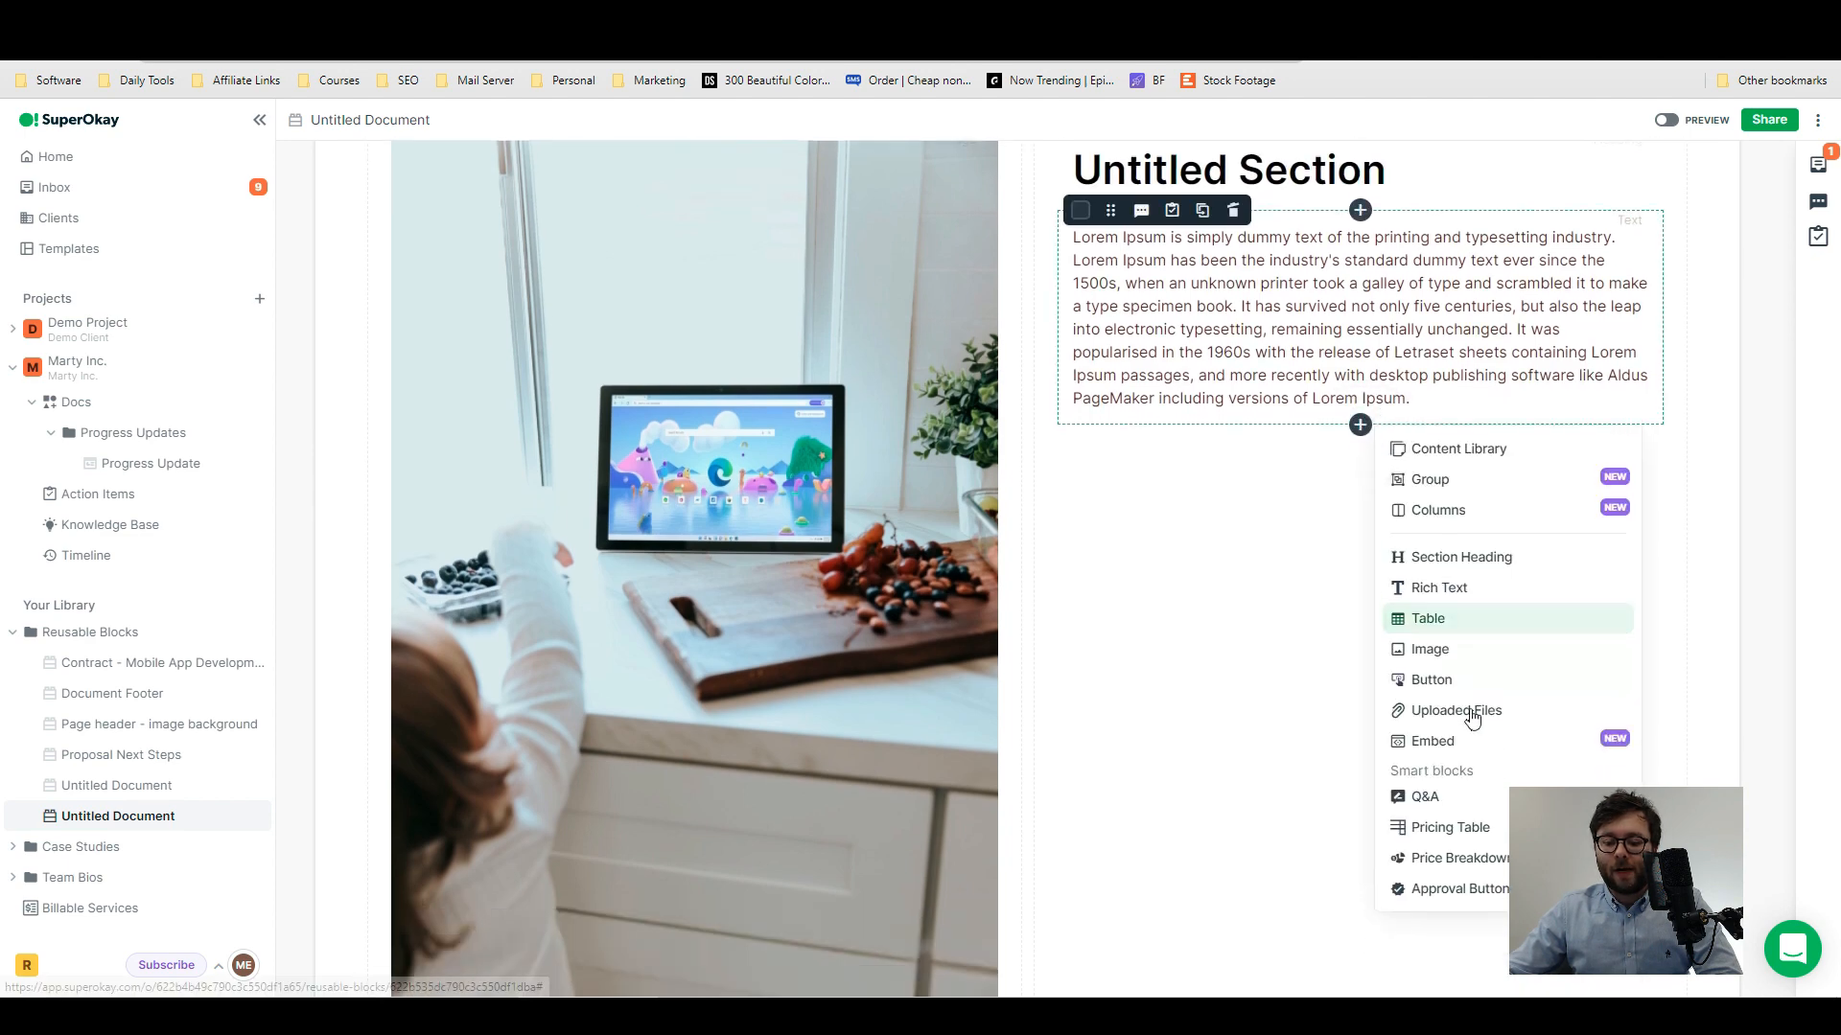
click(1431, 585)
scroll(1151, 419, up, 2)
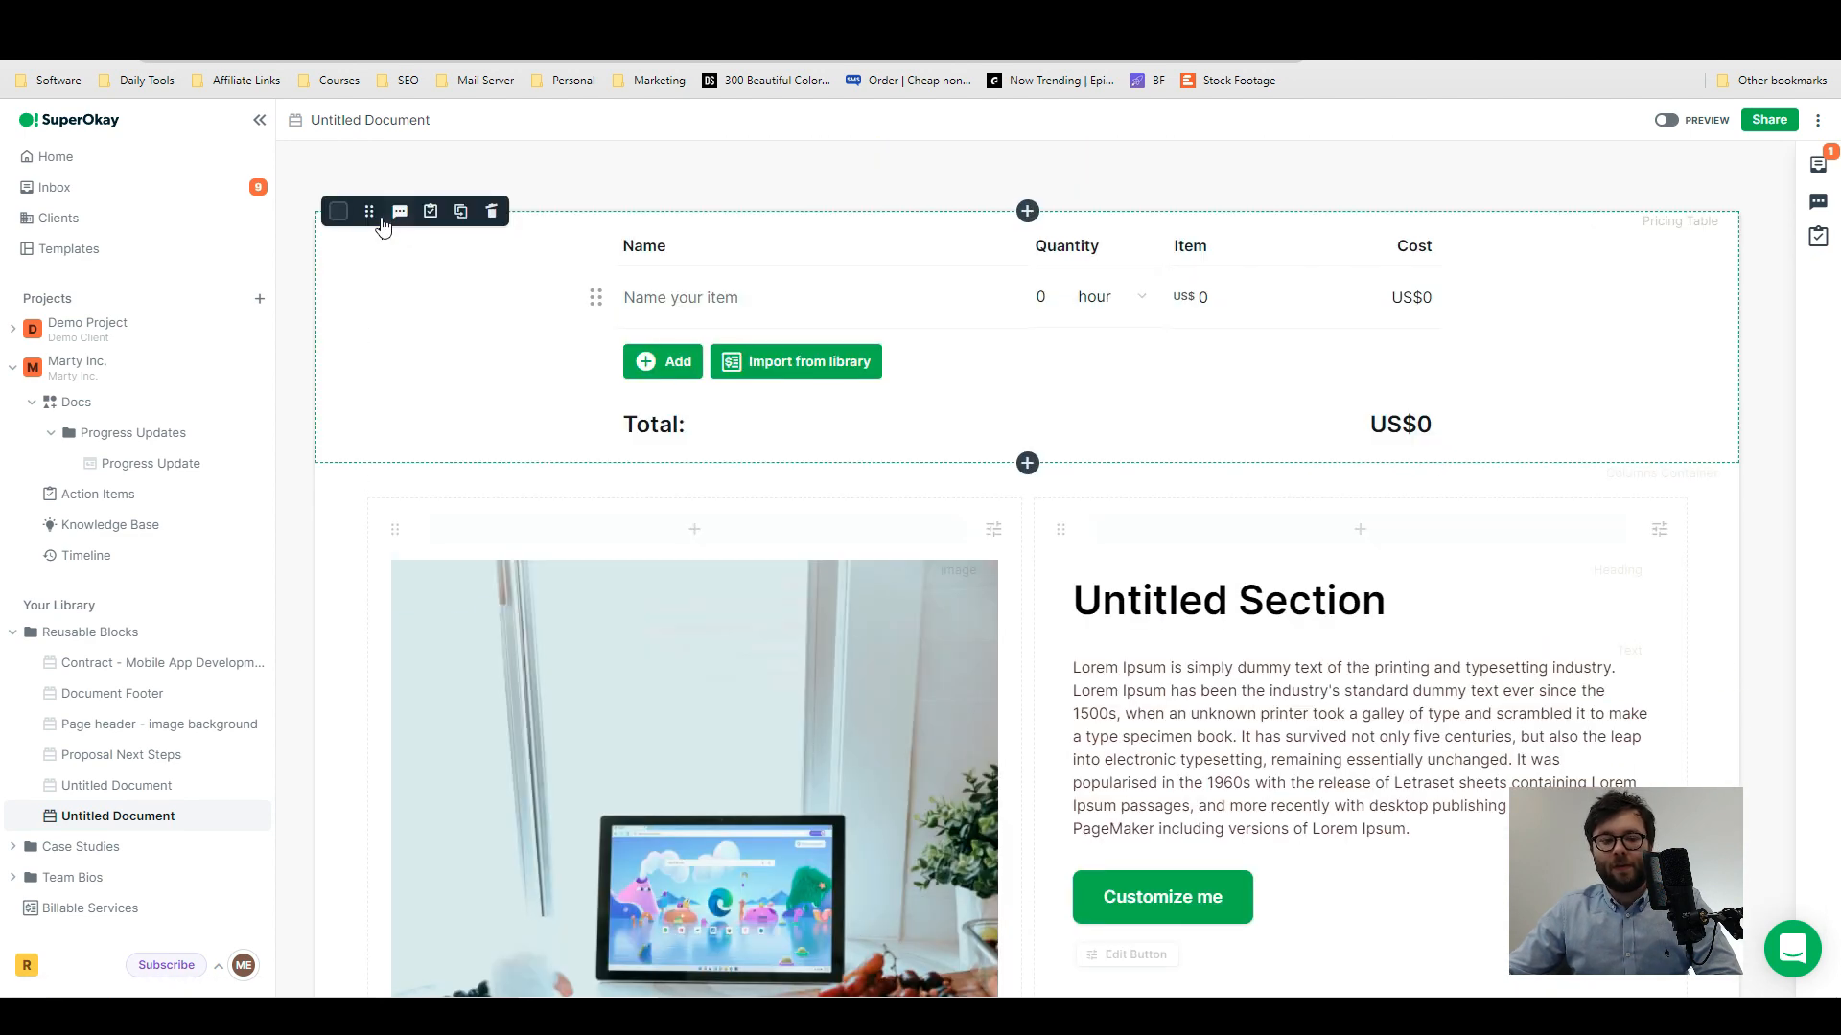
drag(374, 215, 1248, 762)
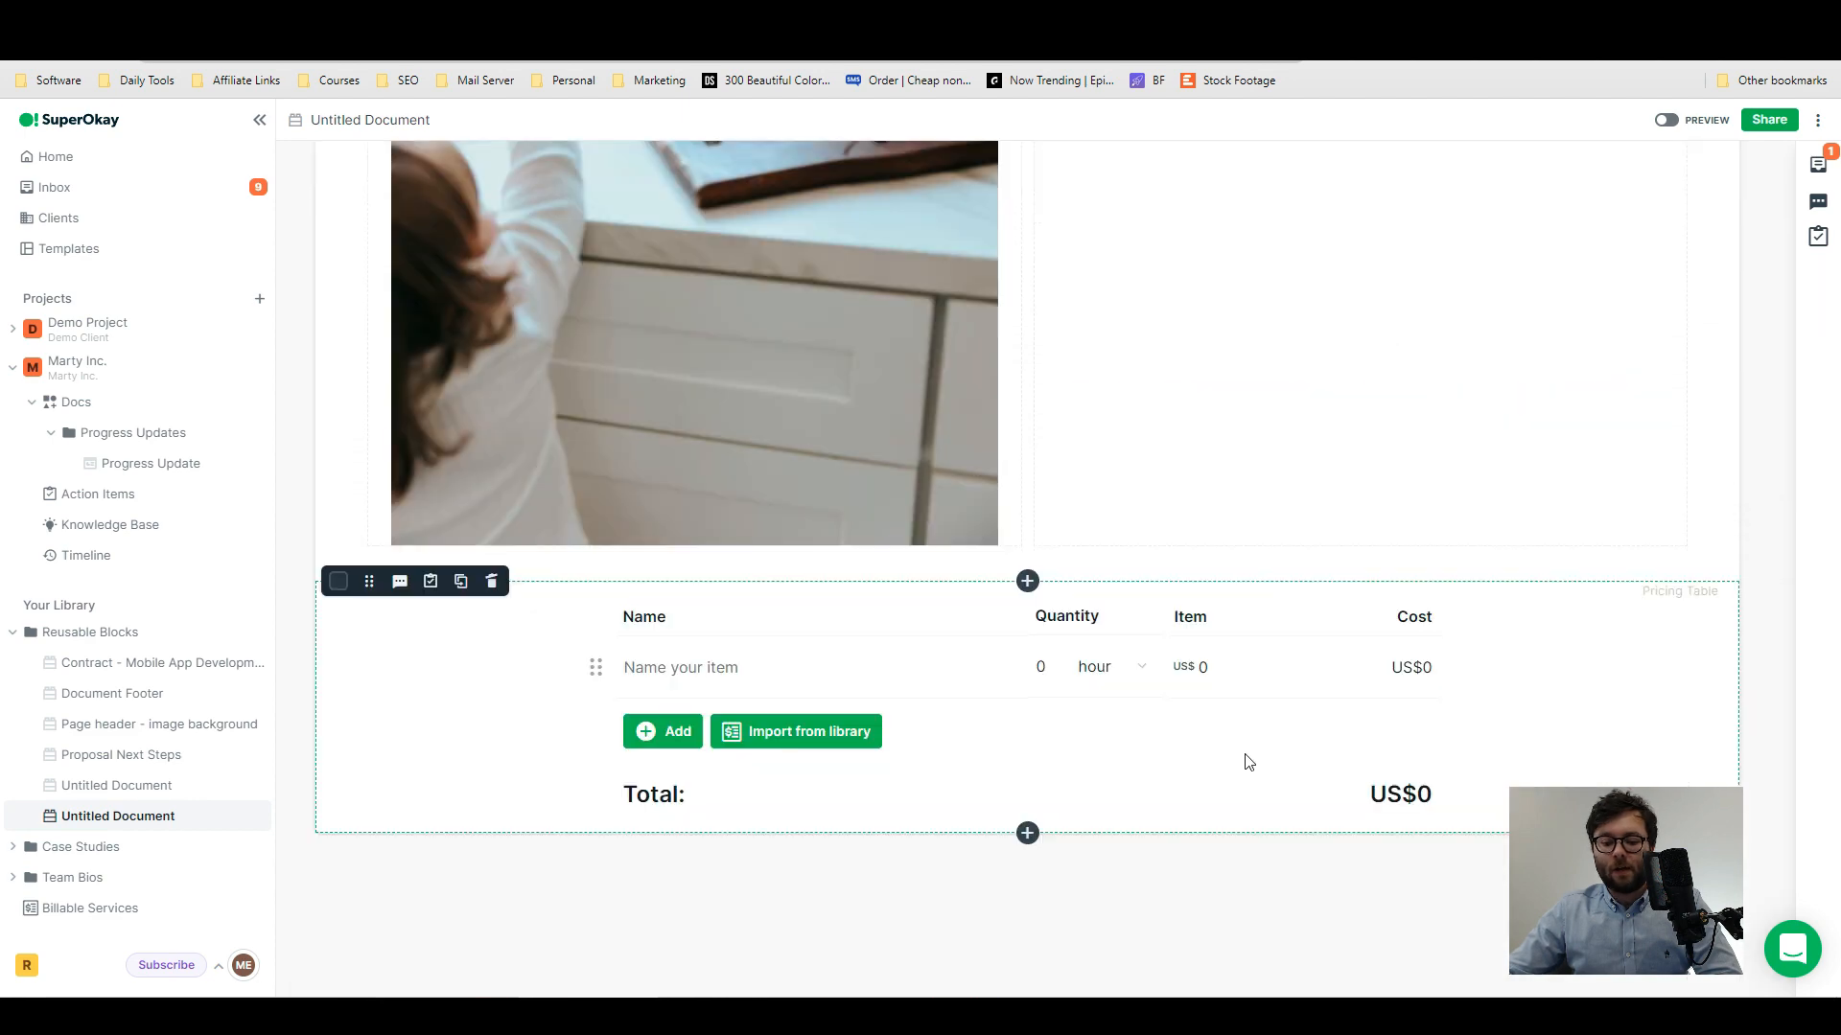
- Rename the untitled reusable block document as Layout v2
scroll(1146, 747, up, 7)
triple_click(372, 123)
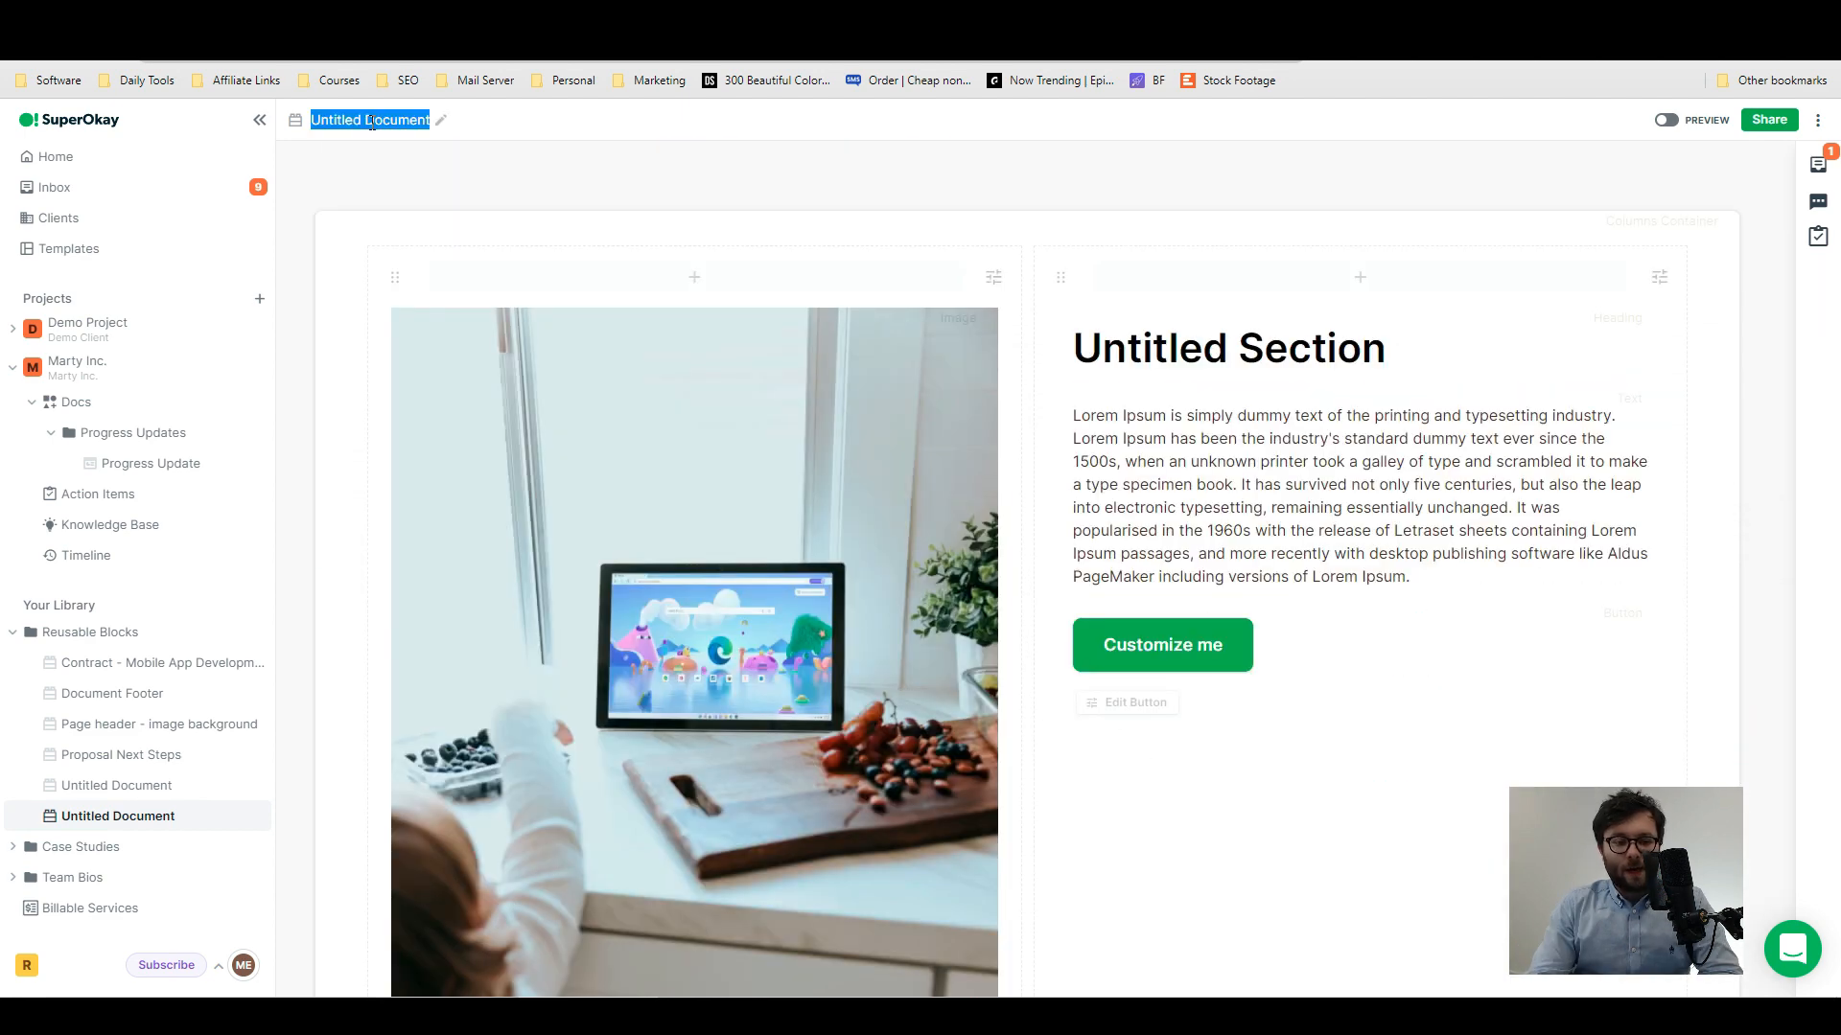
text(Lay)
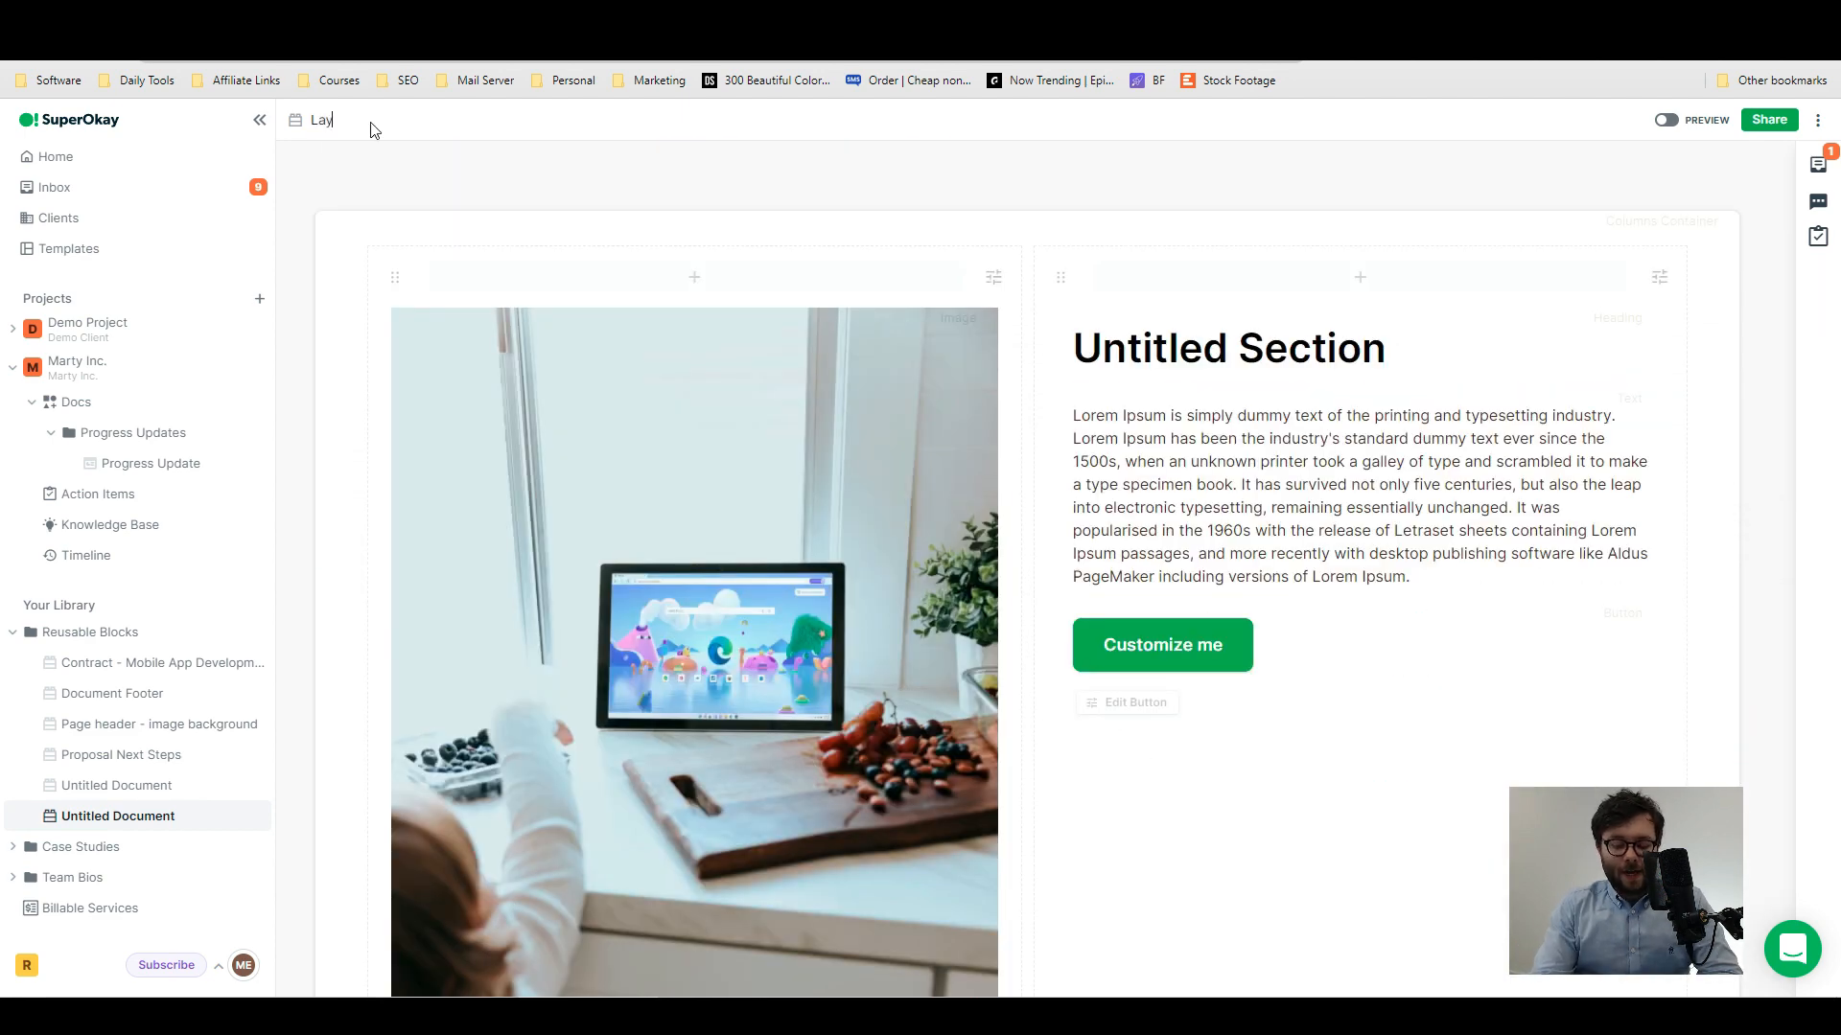
text(out v2)
- Preview the Layout v2 document from the image columns through to the pricing table
click(1667, 120)
scroll(1246, 719, down, 5)
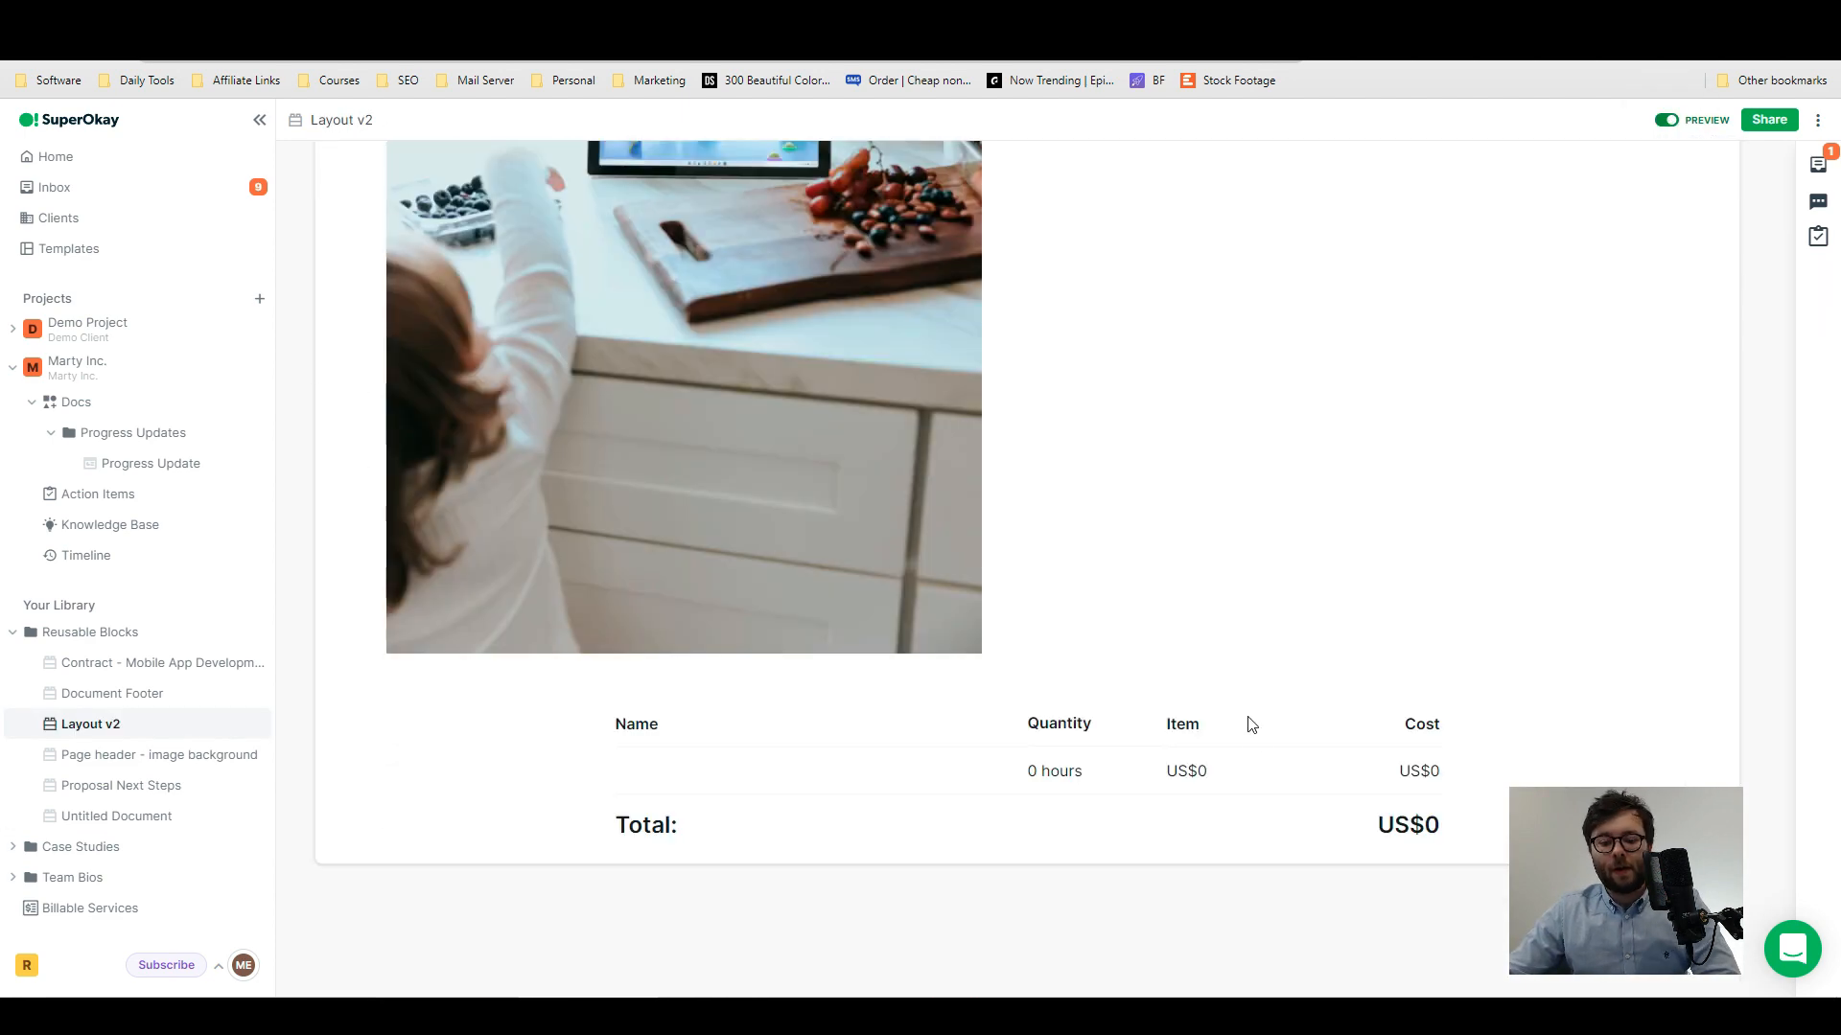
scroll(1702, 530, up, 5)
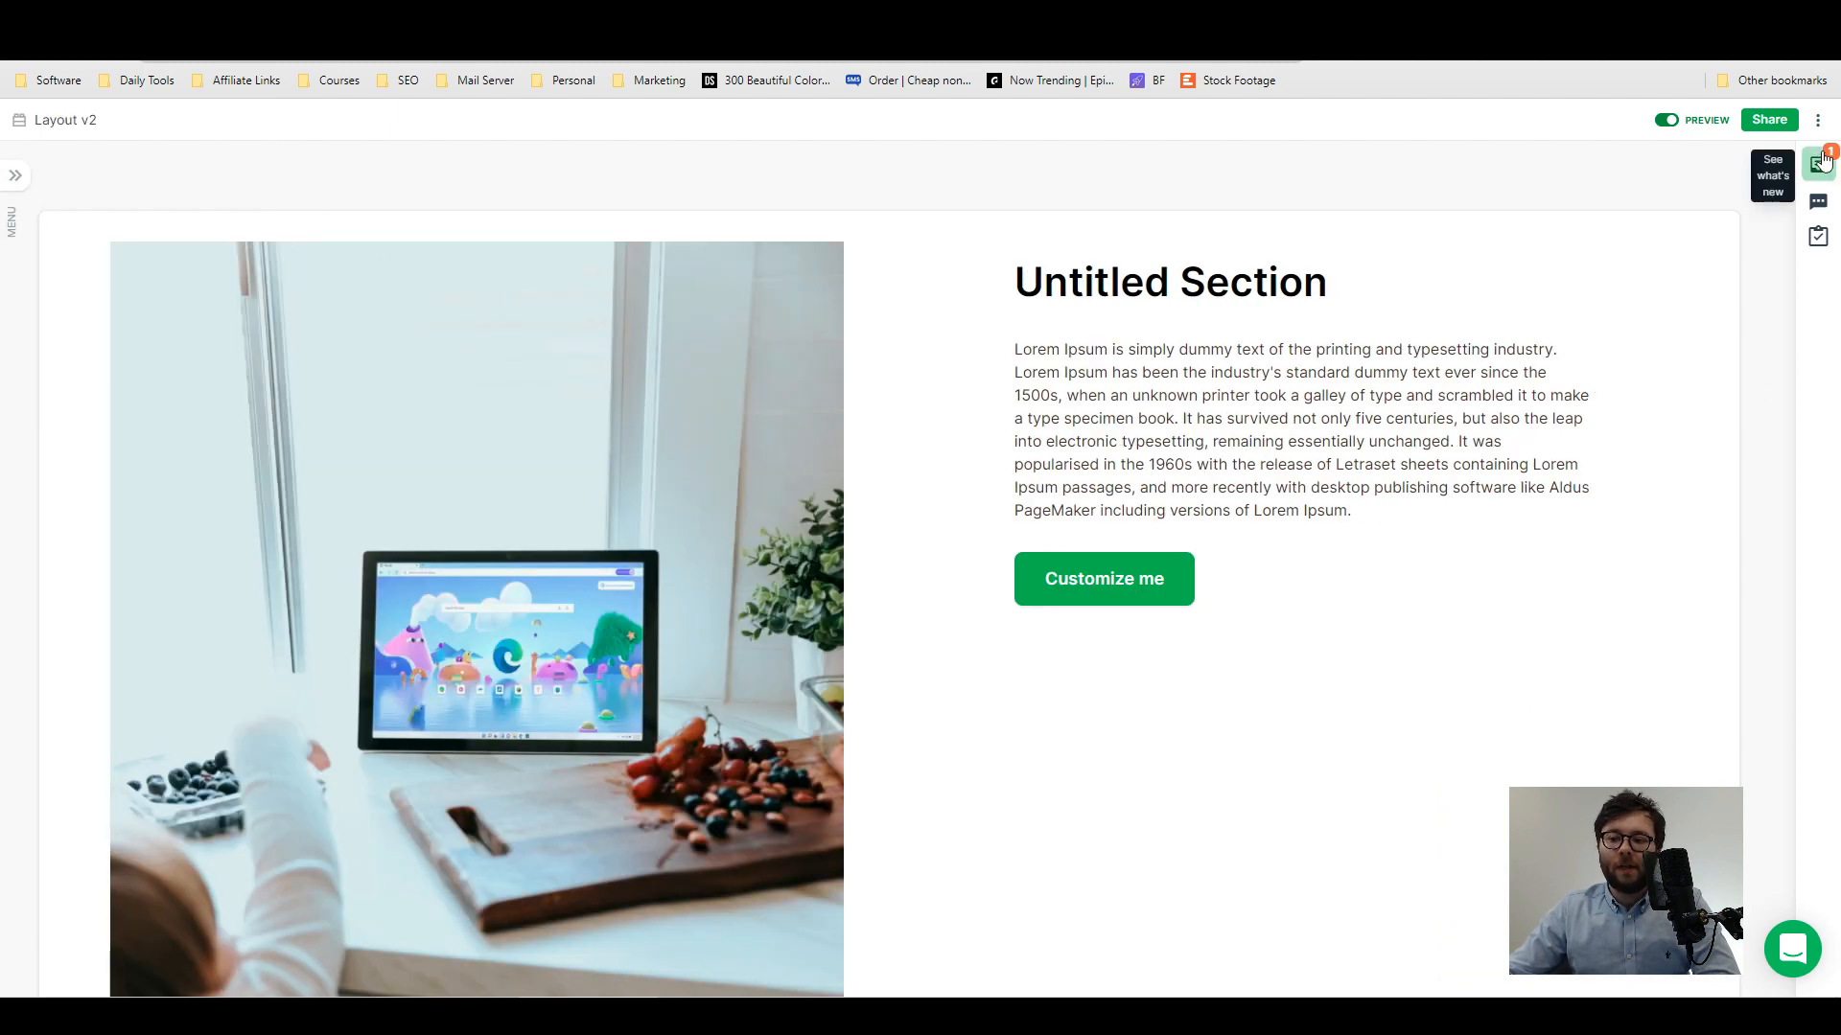
- Check the document's activity, post a comment on it and start adding an action item
click(1818, 167)
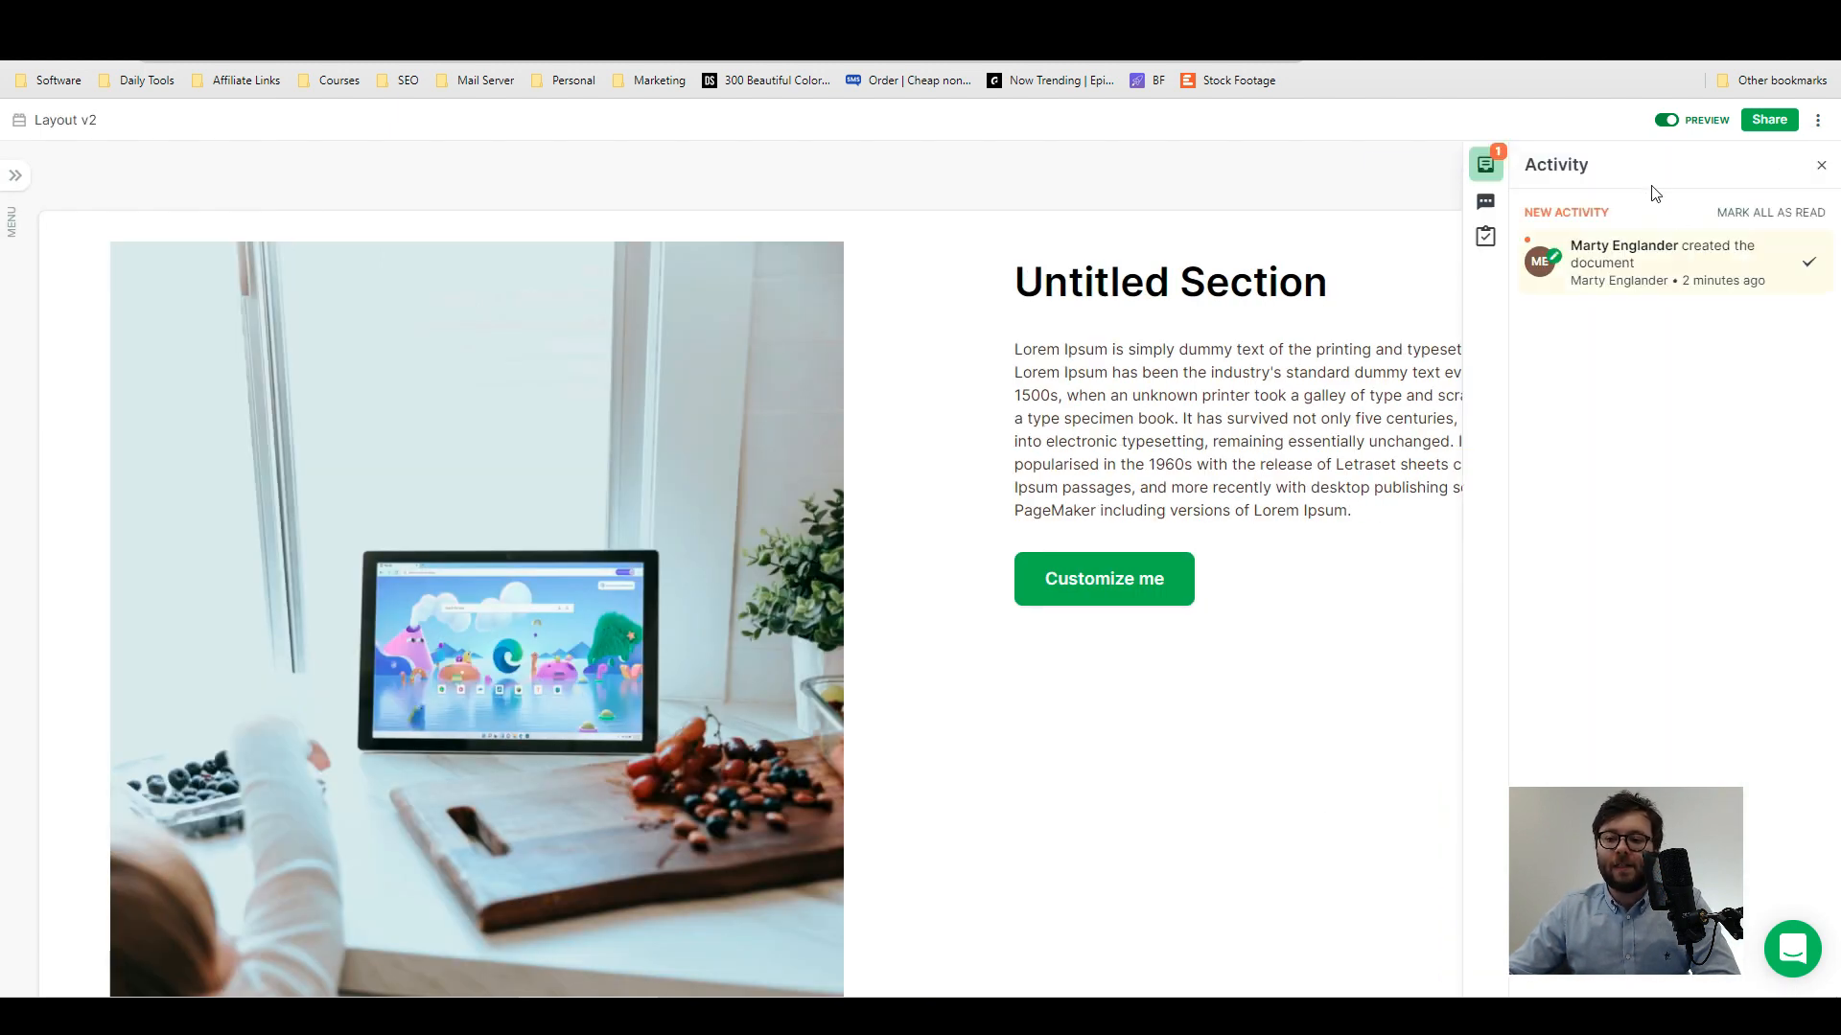
click(1485, 203)
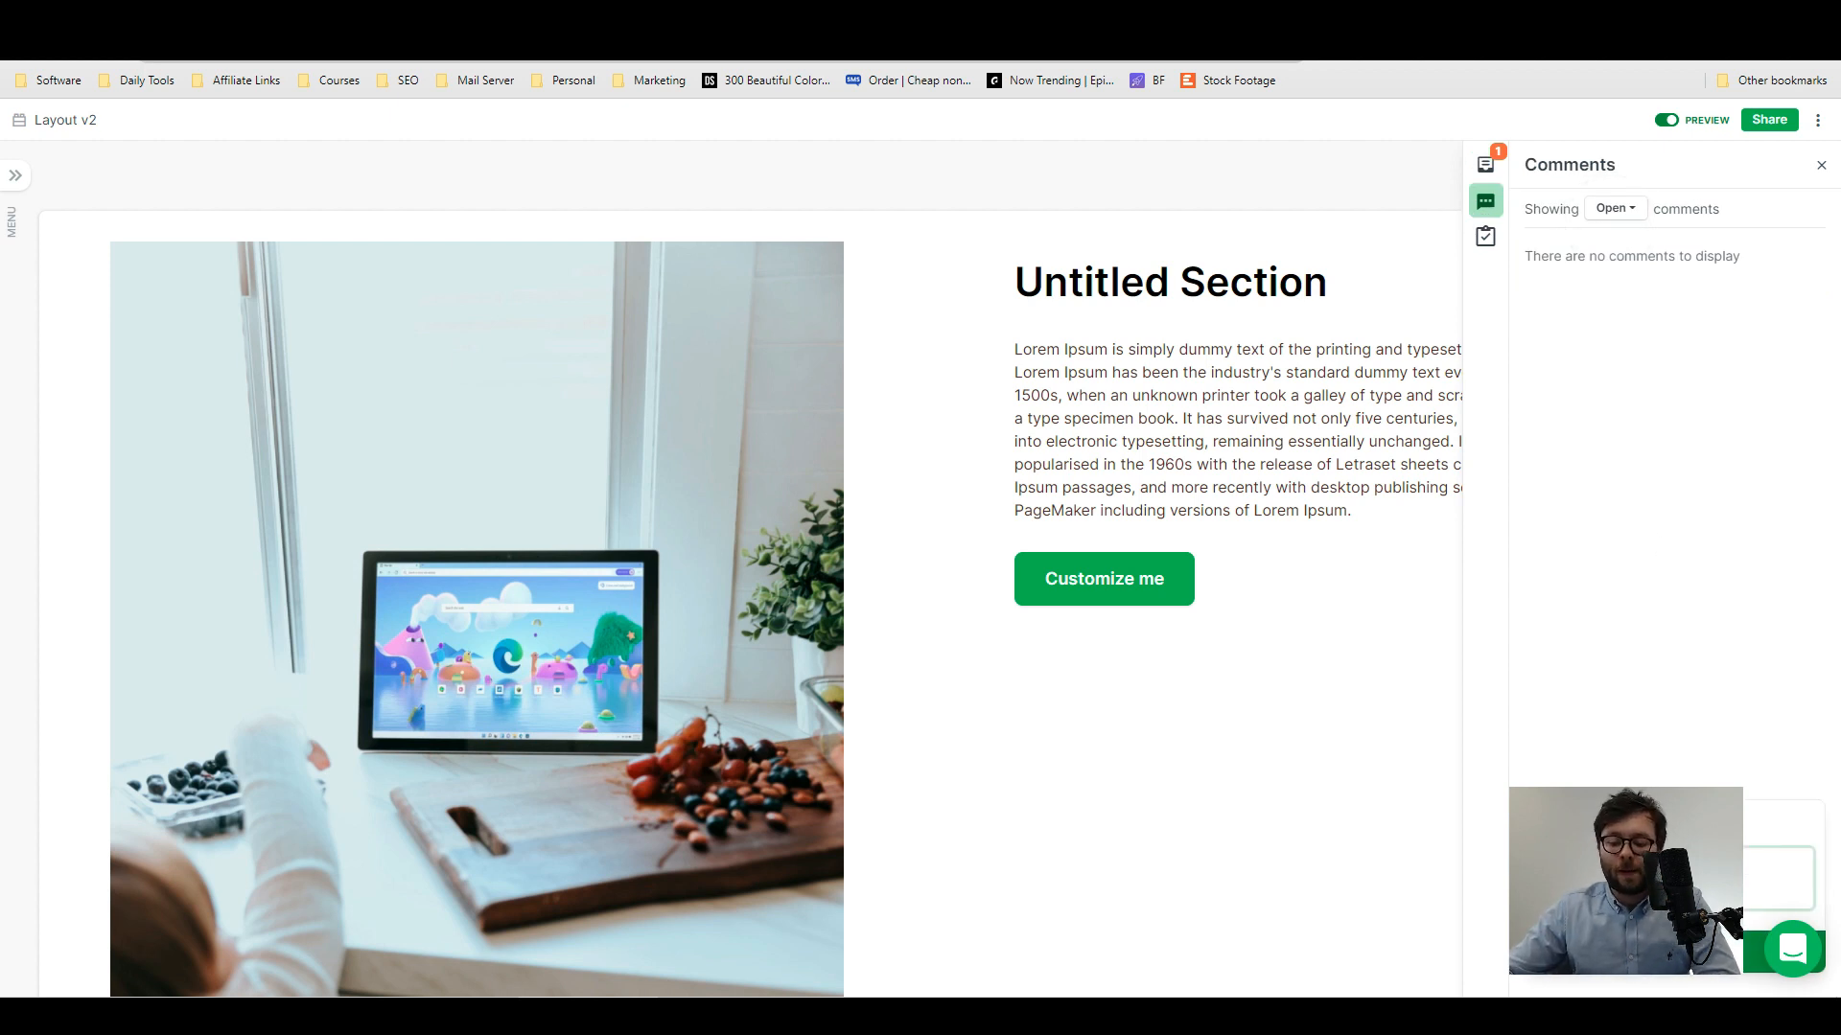
click(1620, 951)
click(1485, 235)
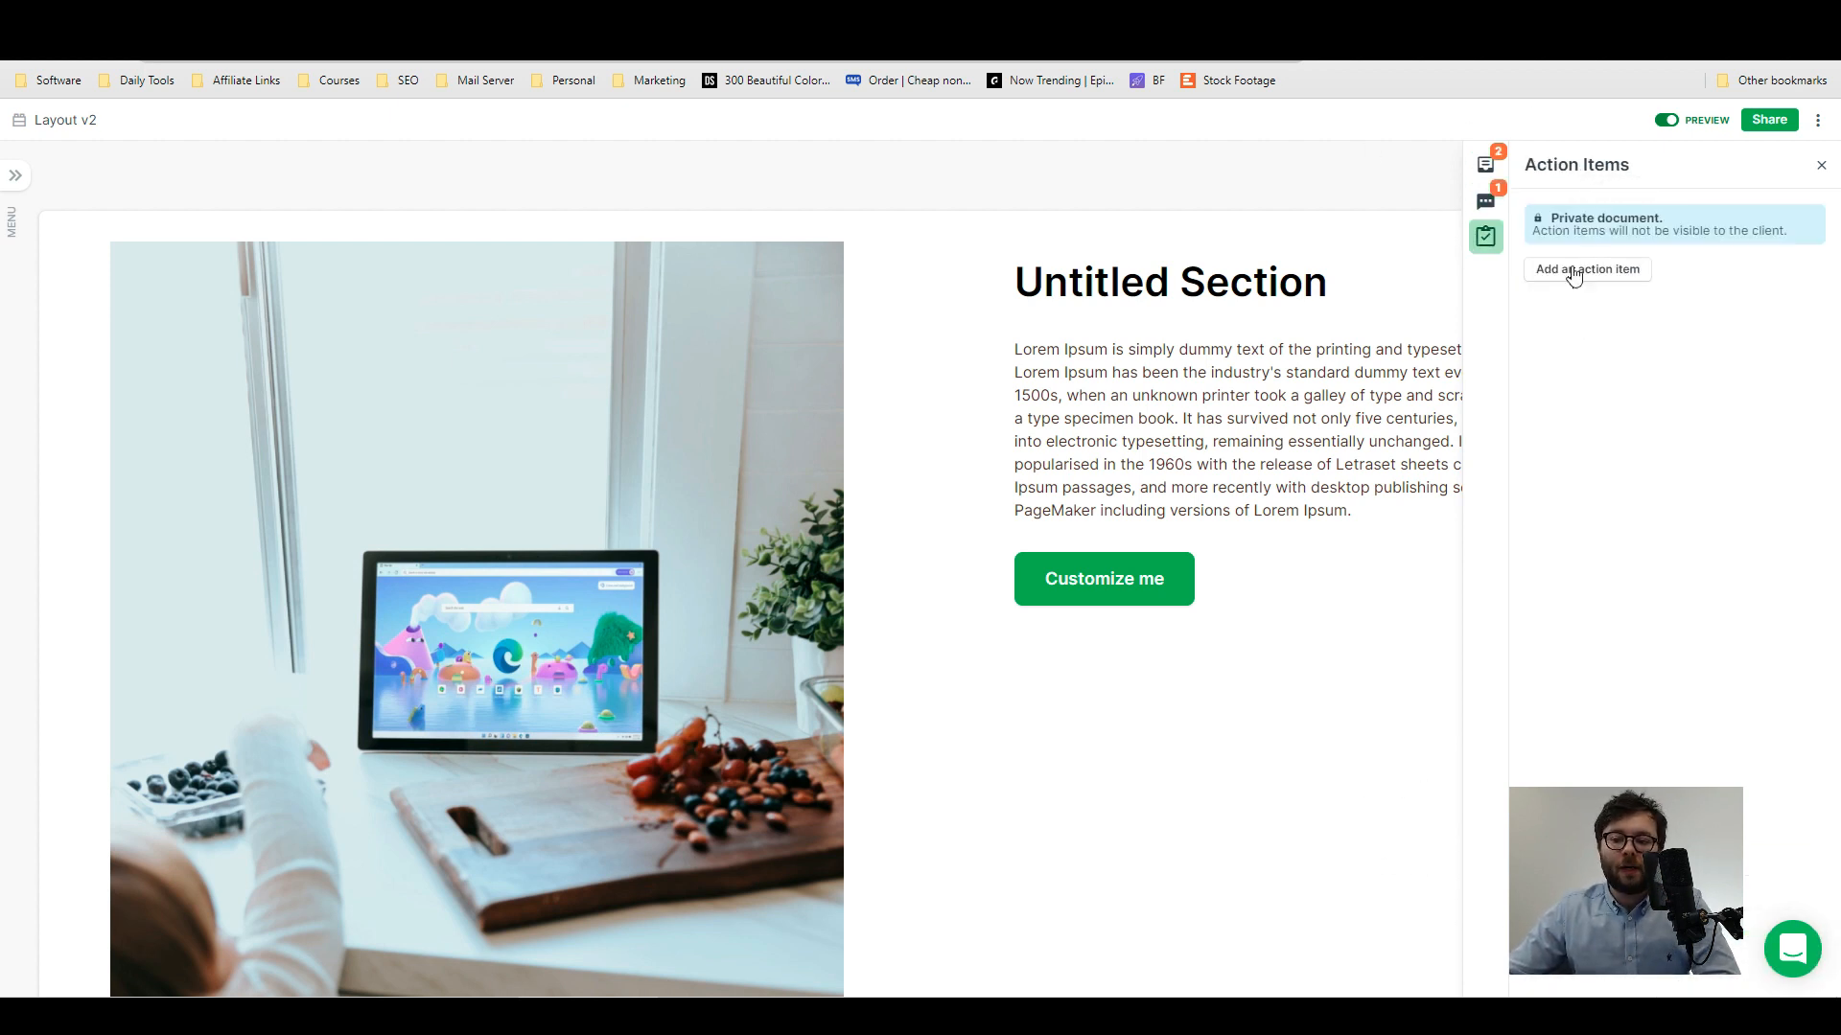
click(1573, 275)
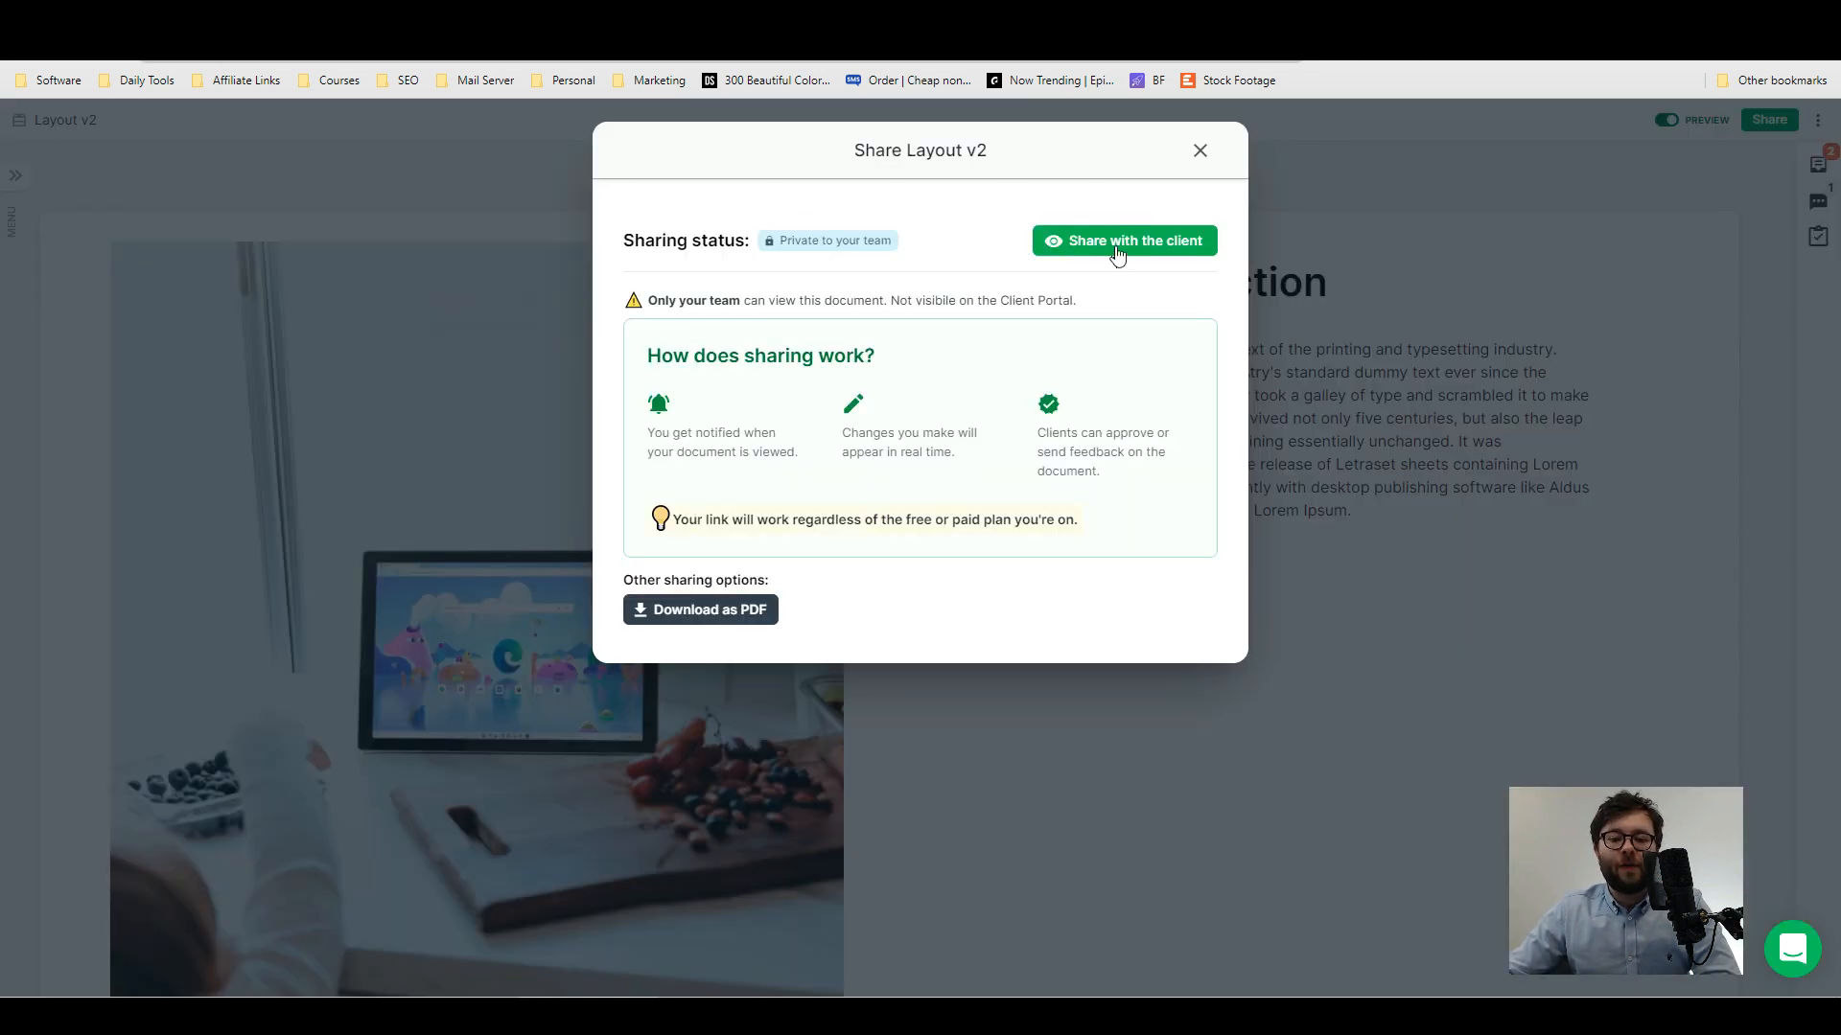
- Share Layout v2 with the client and view the document as the client sees it
click(1118, 242)
click(1177, 345)
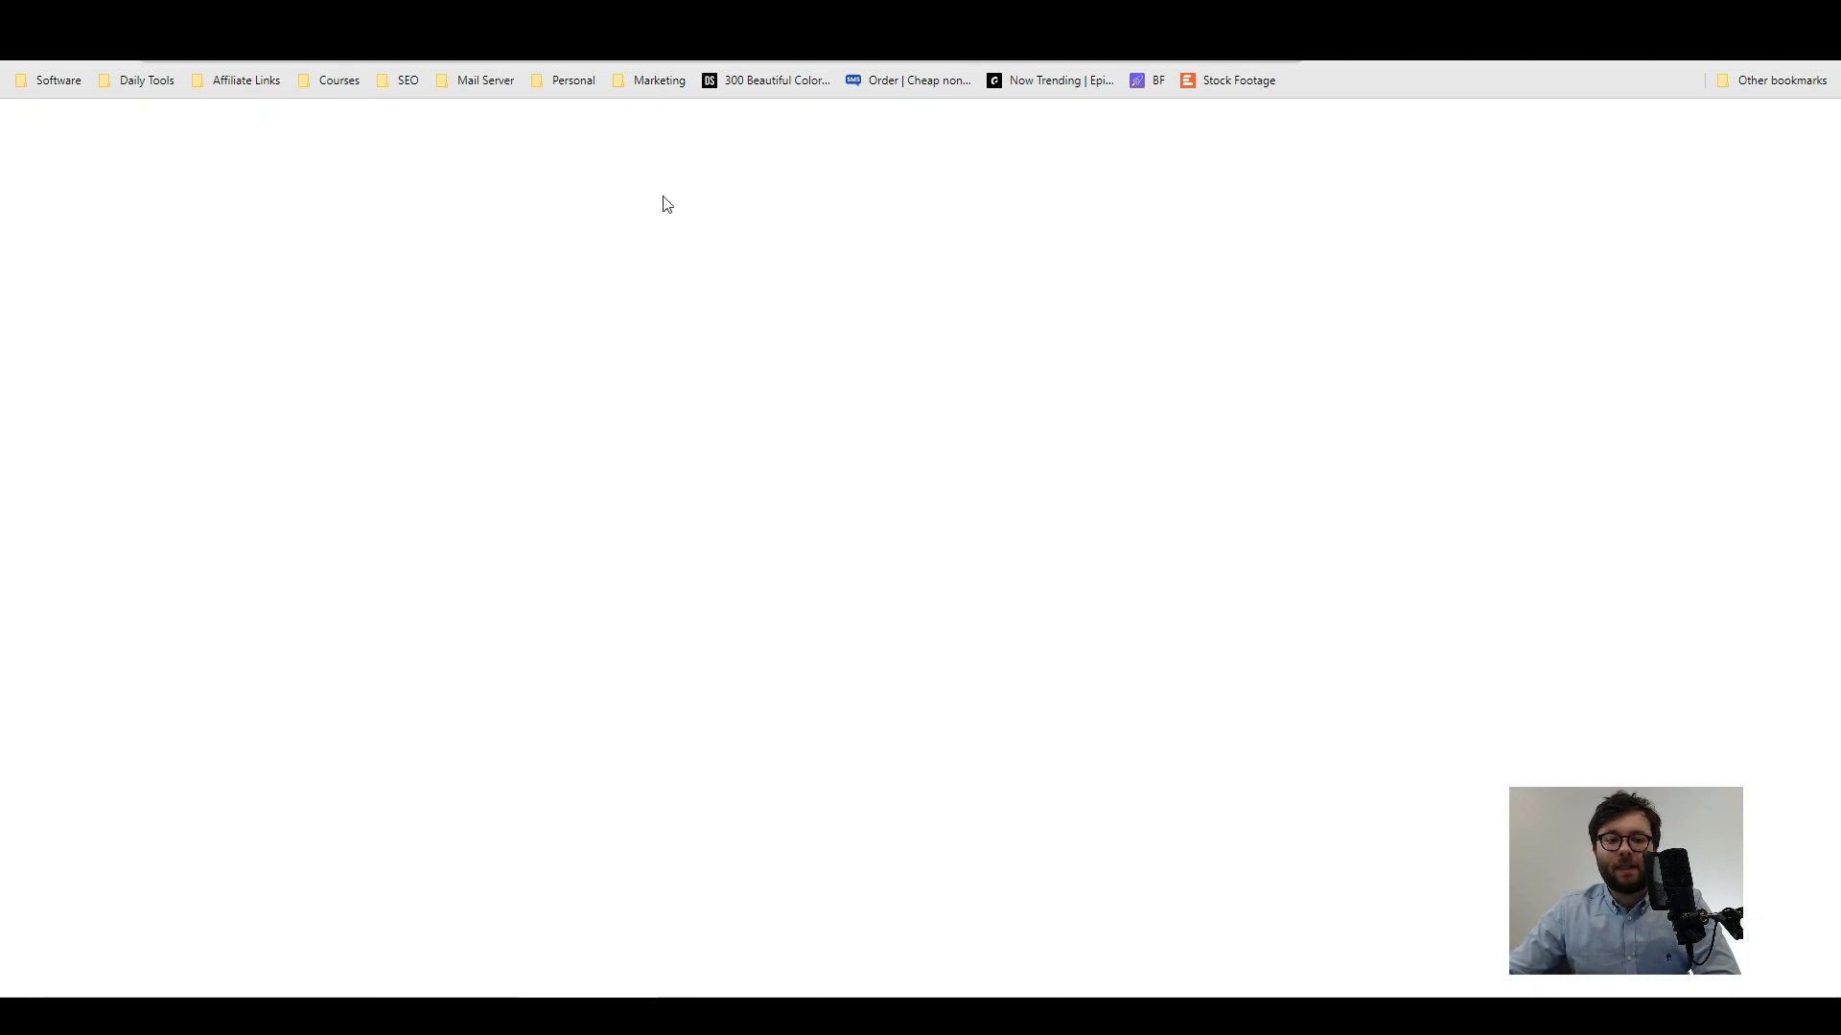
scroll(1319, 587, down, 6)
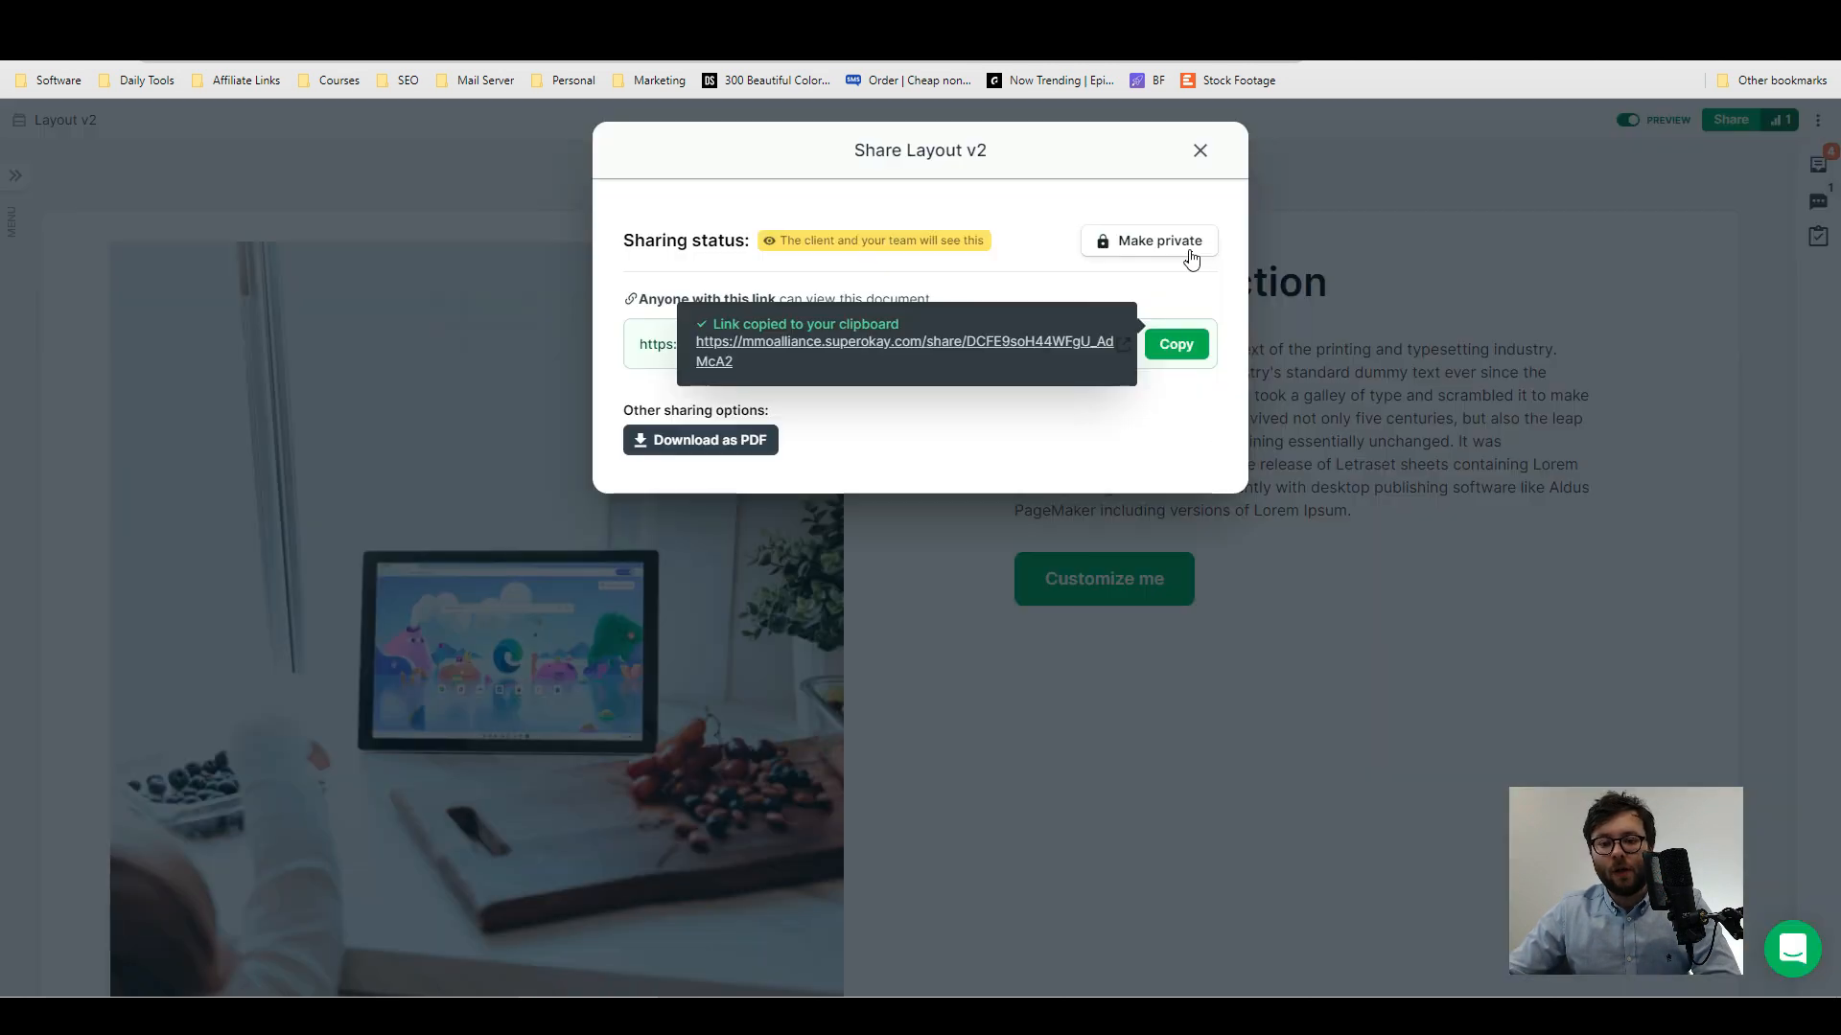
click(1185, 251)
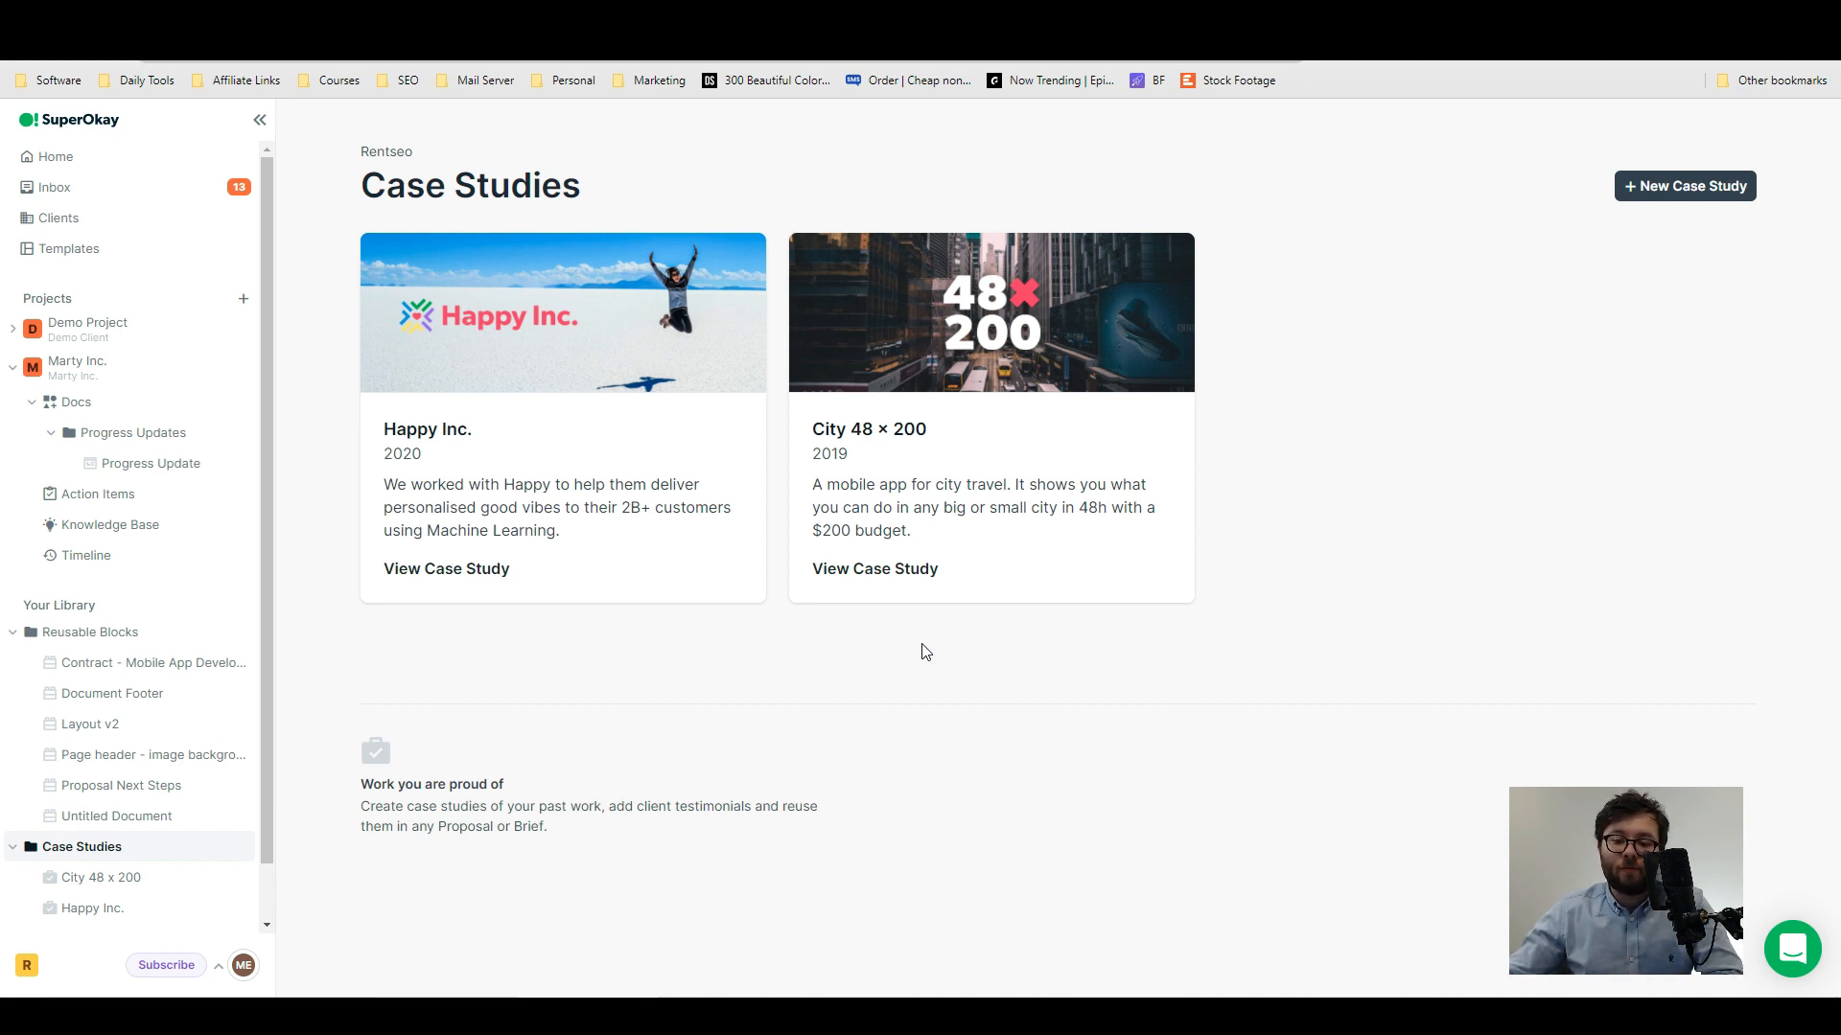
- Open the Happy Inc. case study and read through its sections and testimonial
click(537, 514)
scroll(1553, 556, down, 5)
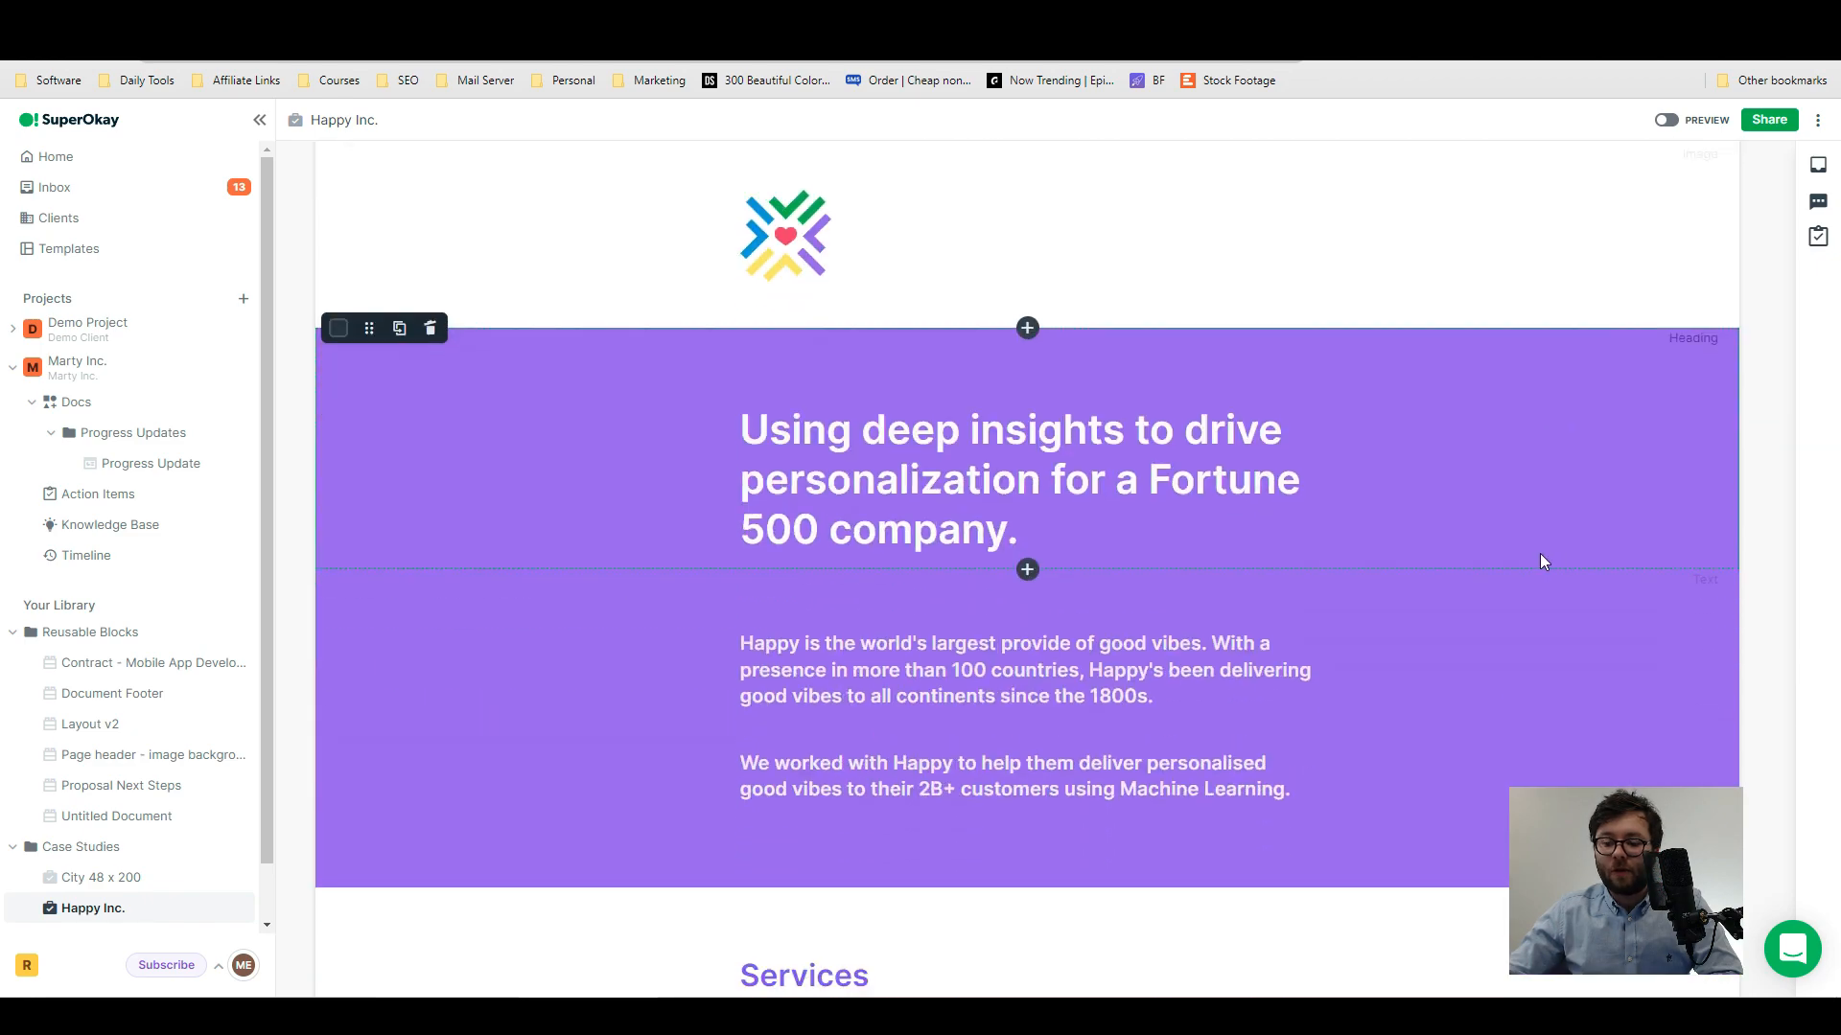
scroll(1027, 308, down, 20)
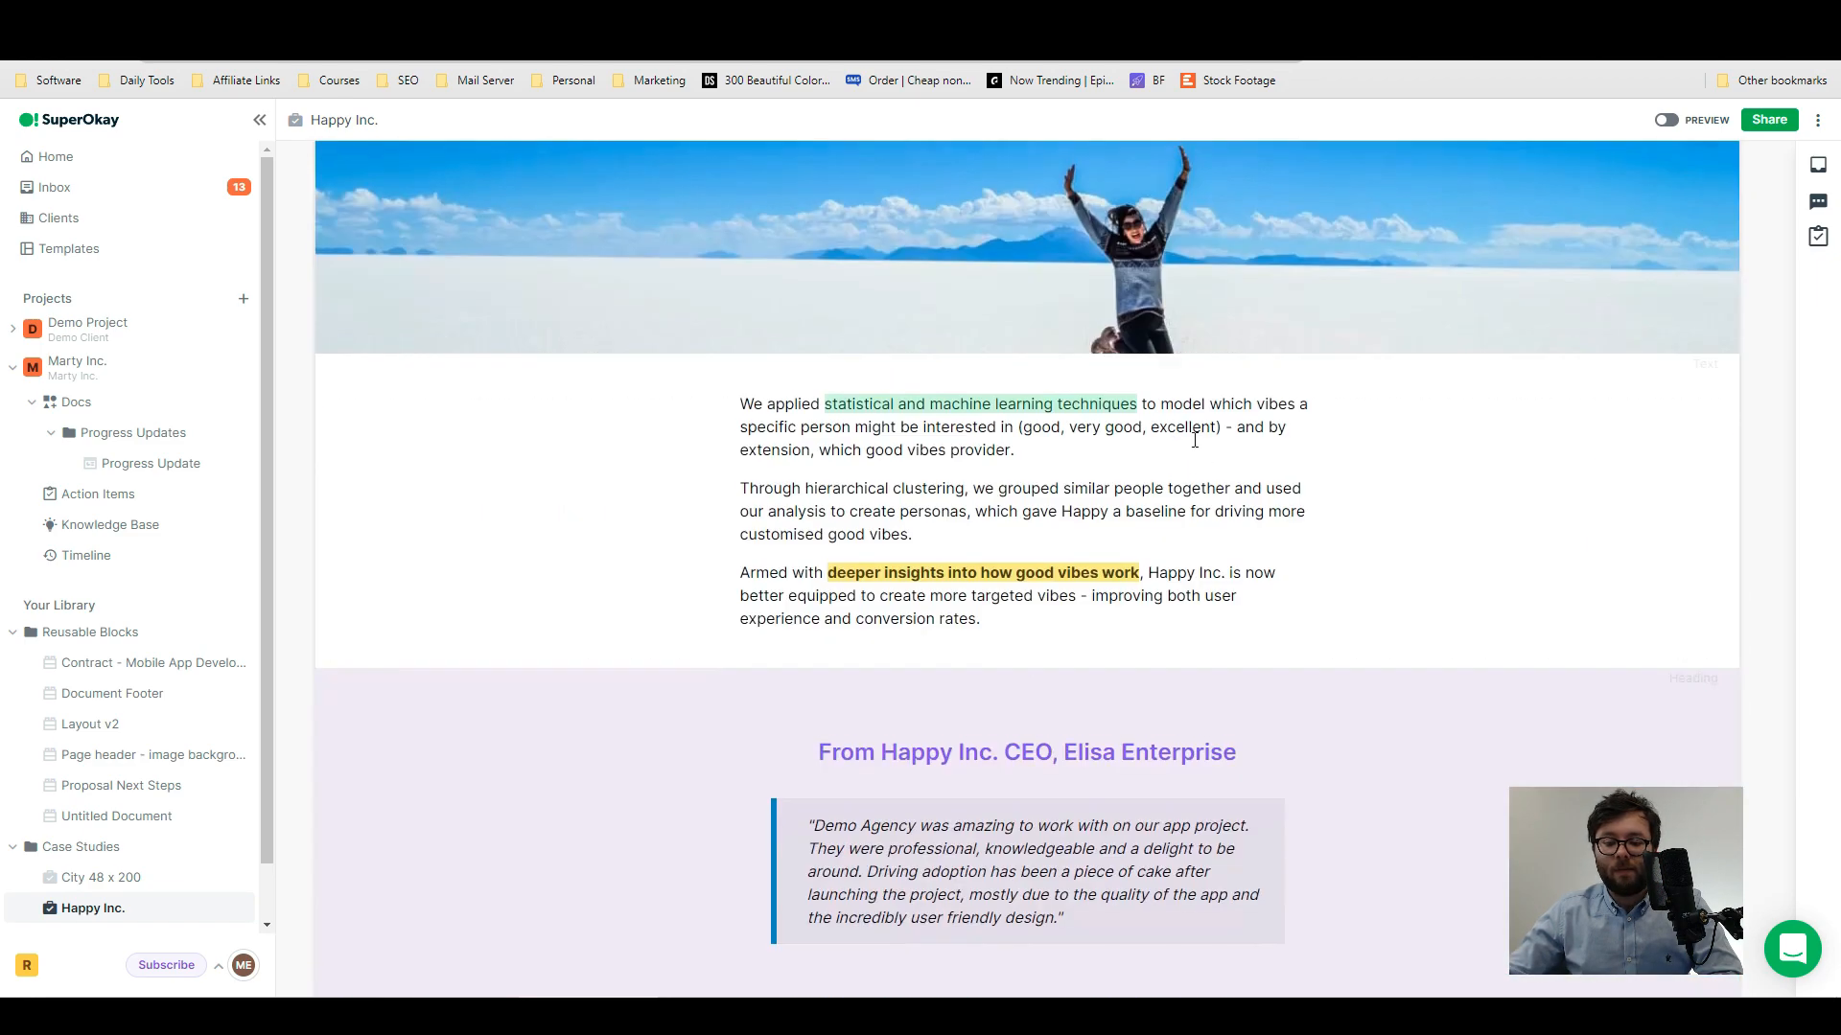
scroll(1194, 440, down, 4)
- Create a blank case study and start adding its first content block
click(1659, 190)
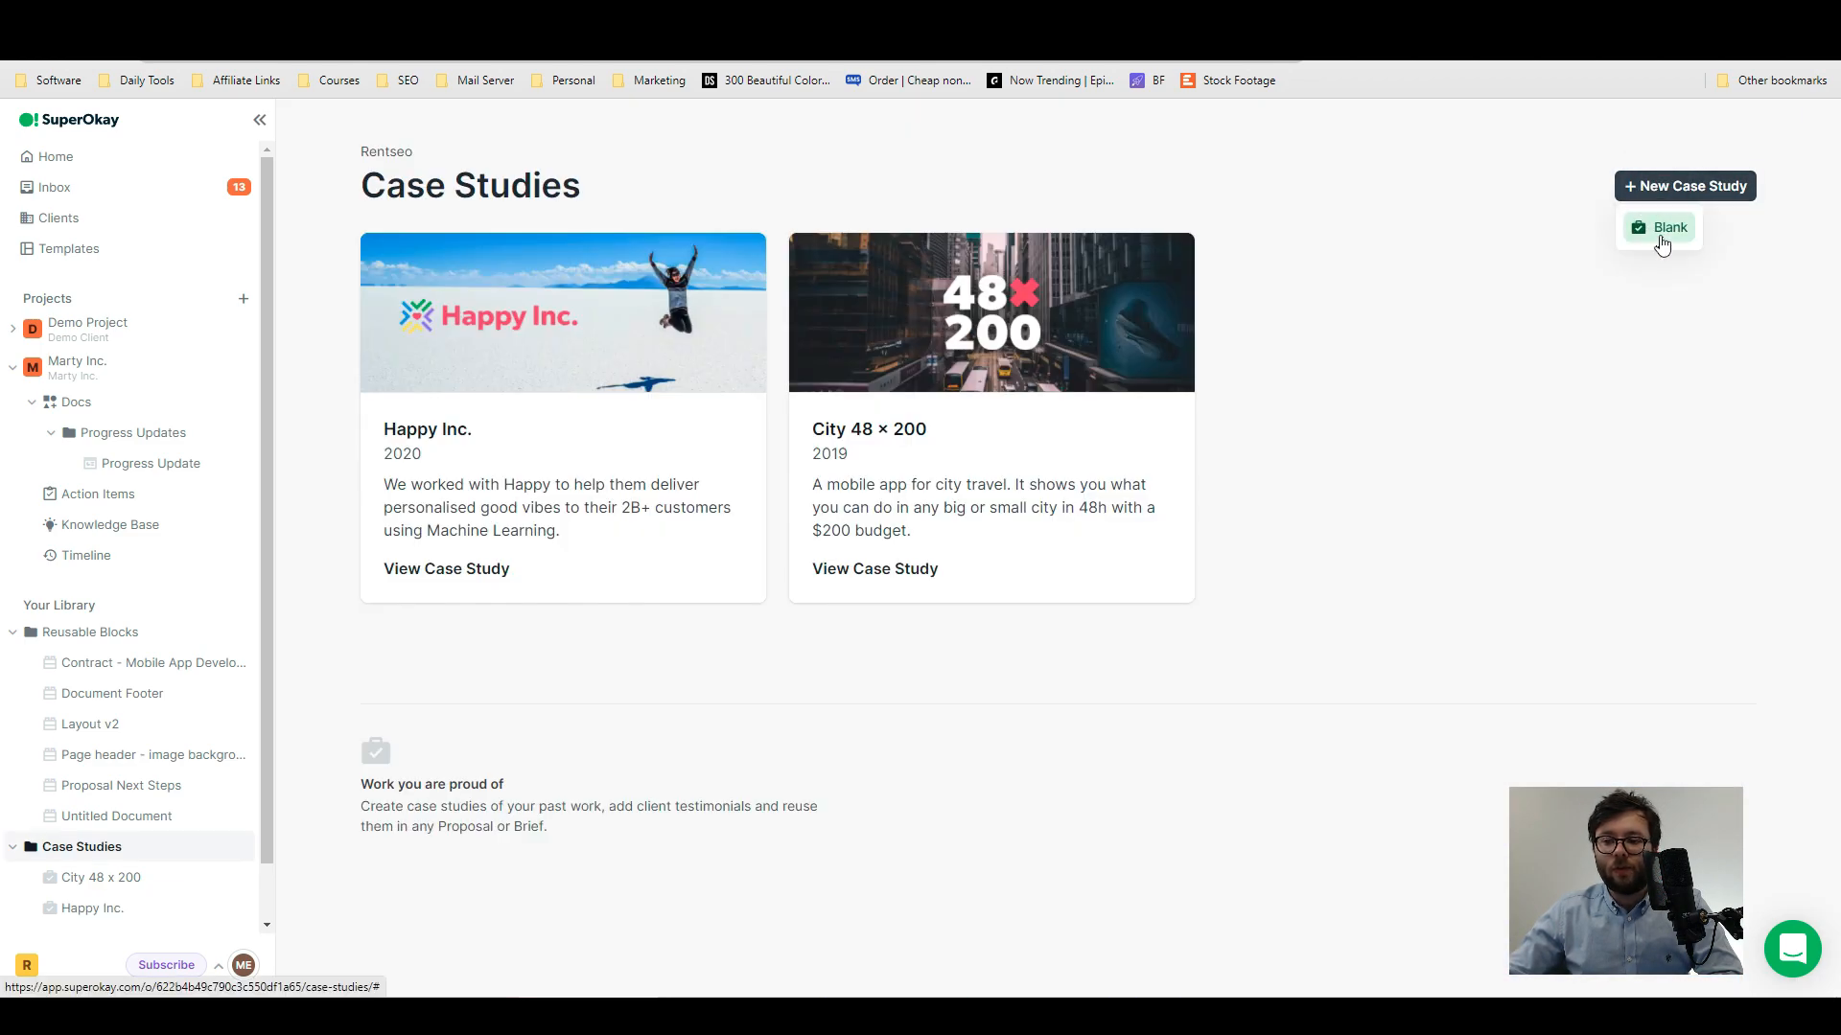
click(1661, 245)
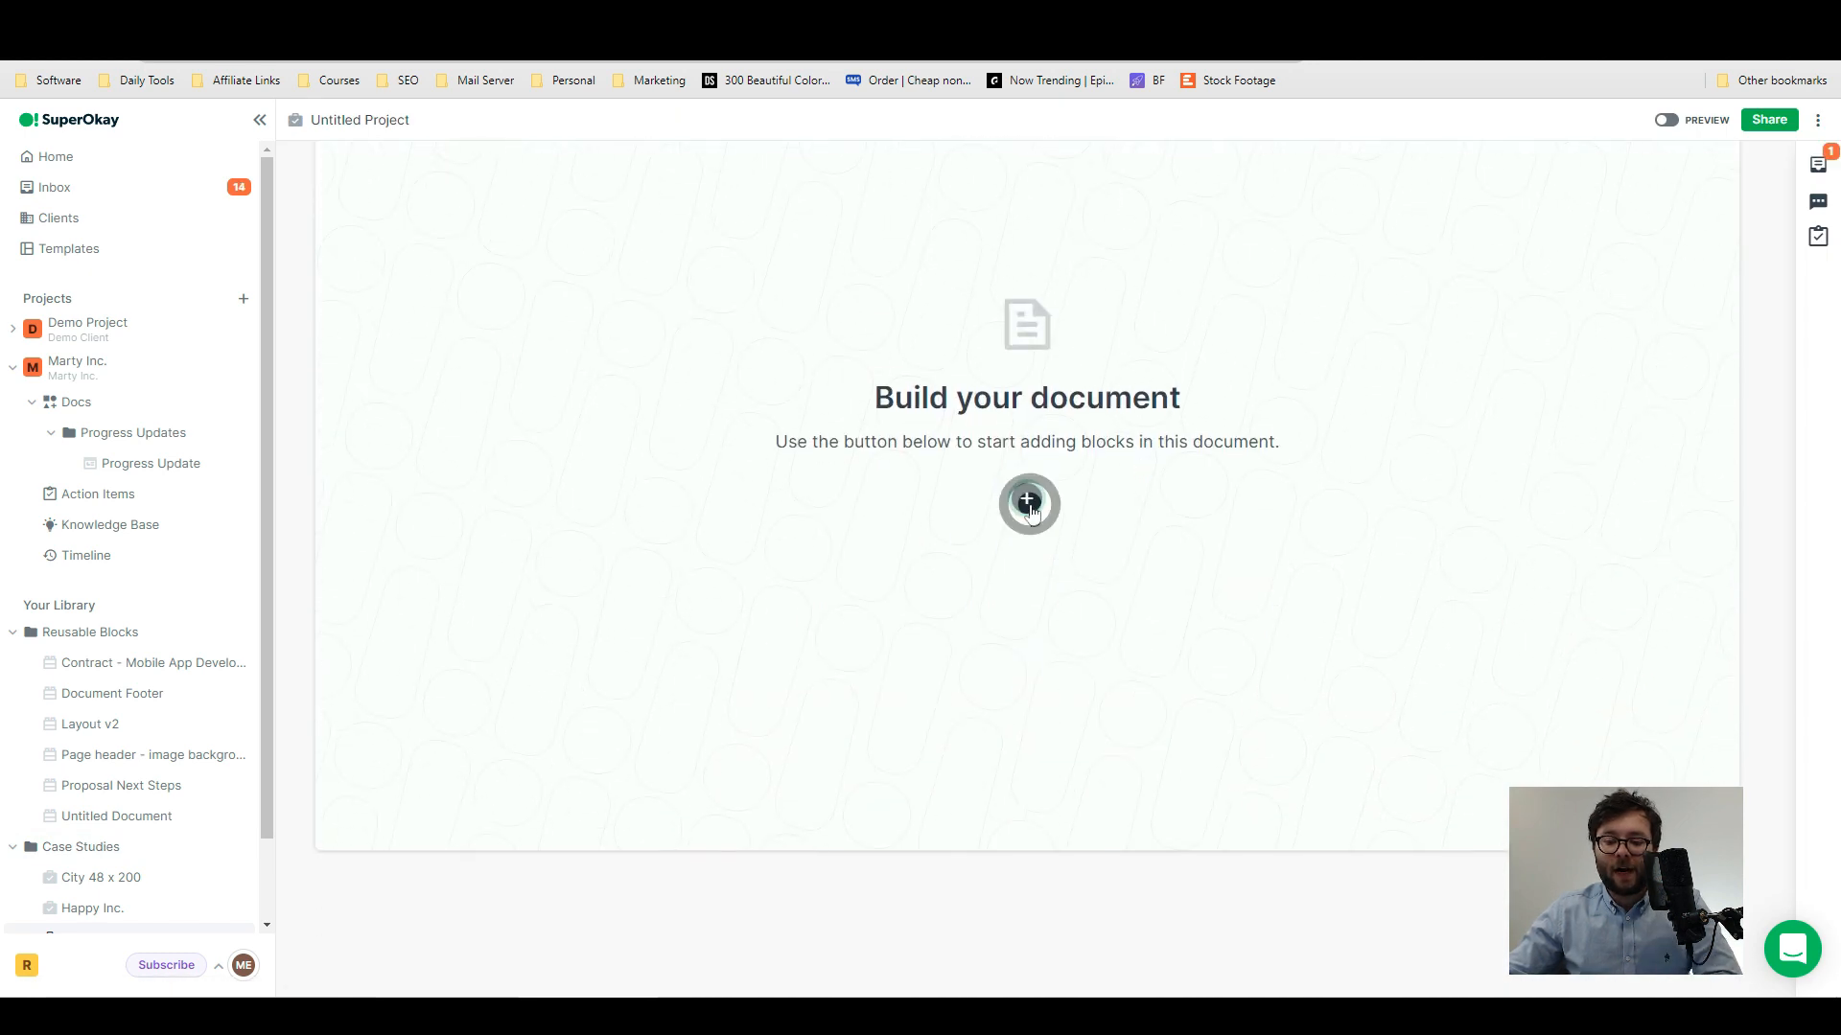
click(1029, 505)
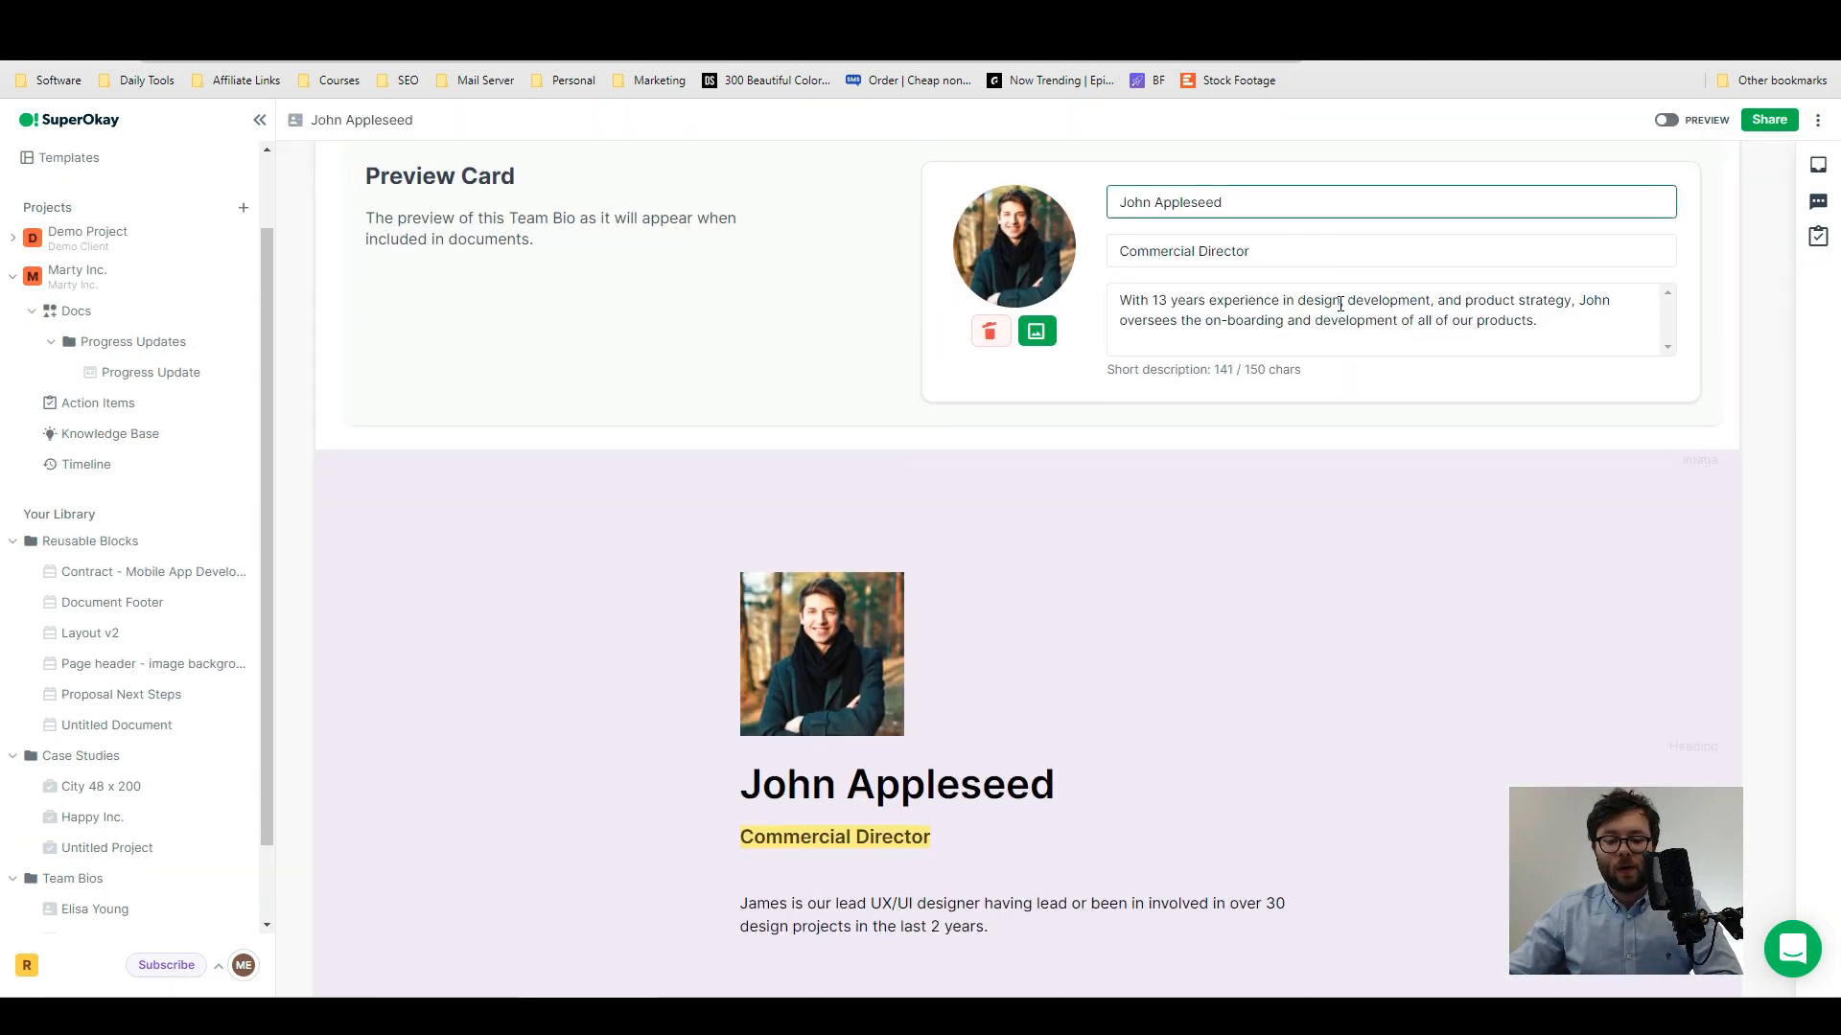
- Review the commercial director's bio, and create a blank team bio and start adding its first block
scroll(1372, 336, down, 2)
scroll(1533, 614, up, 4)
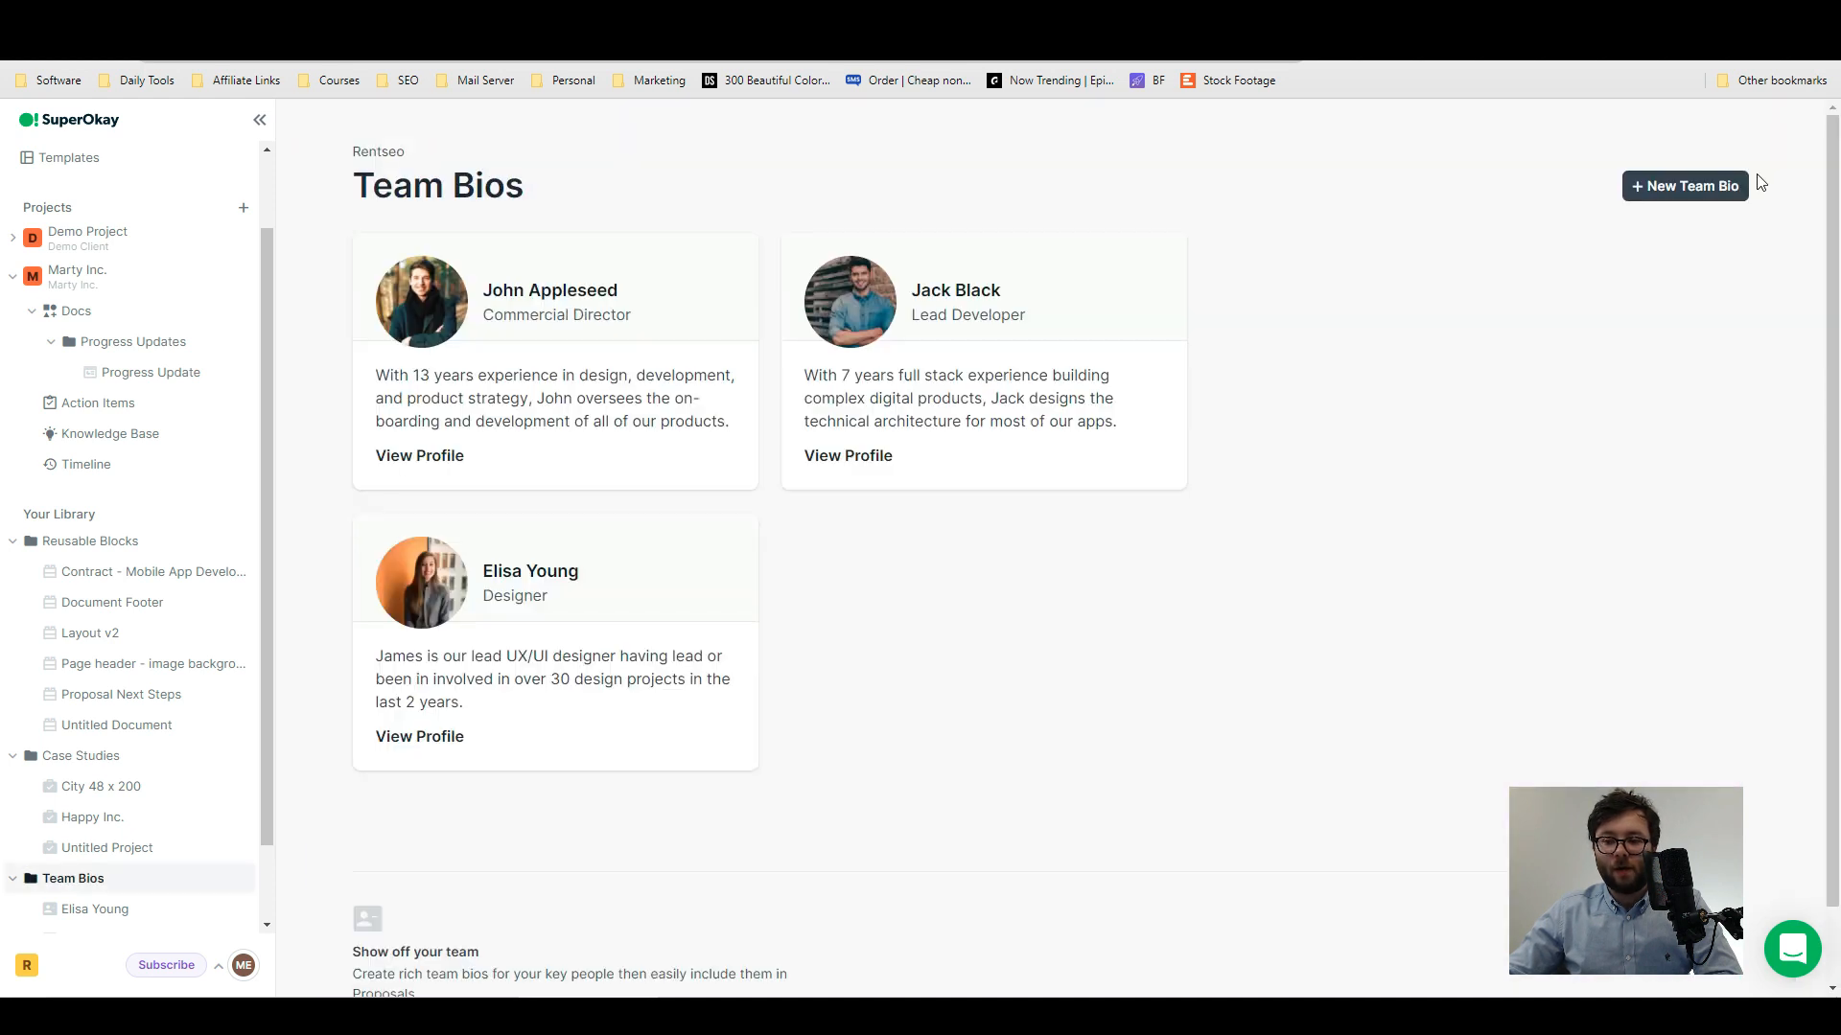
click(1691, 186)
click(1673, 228)
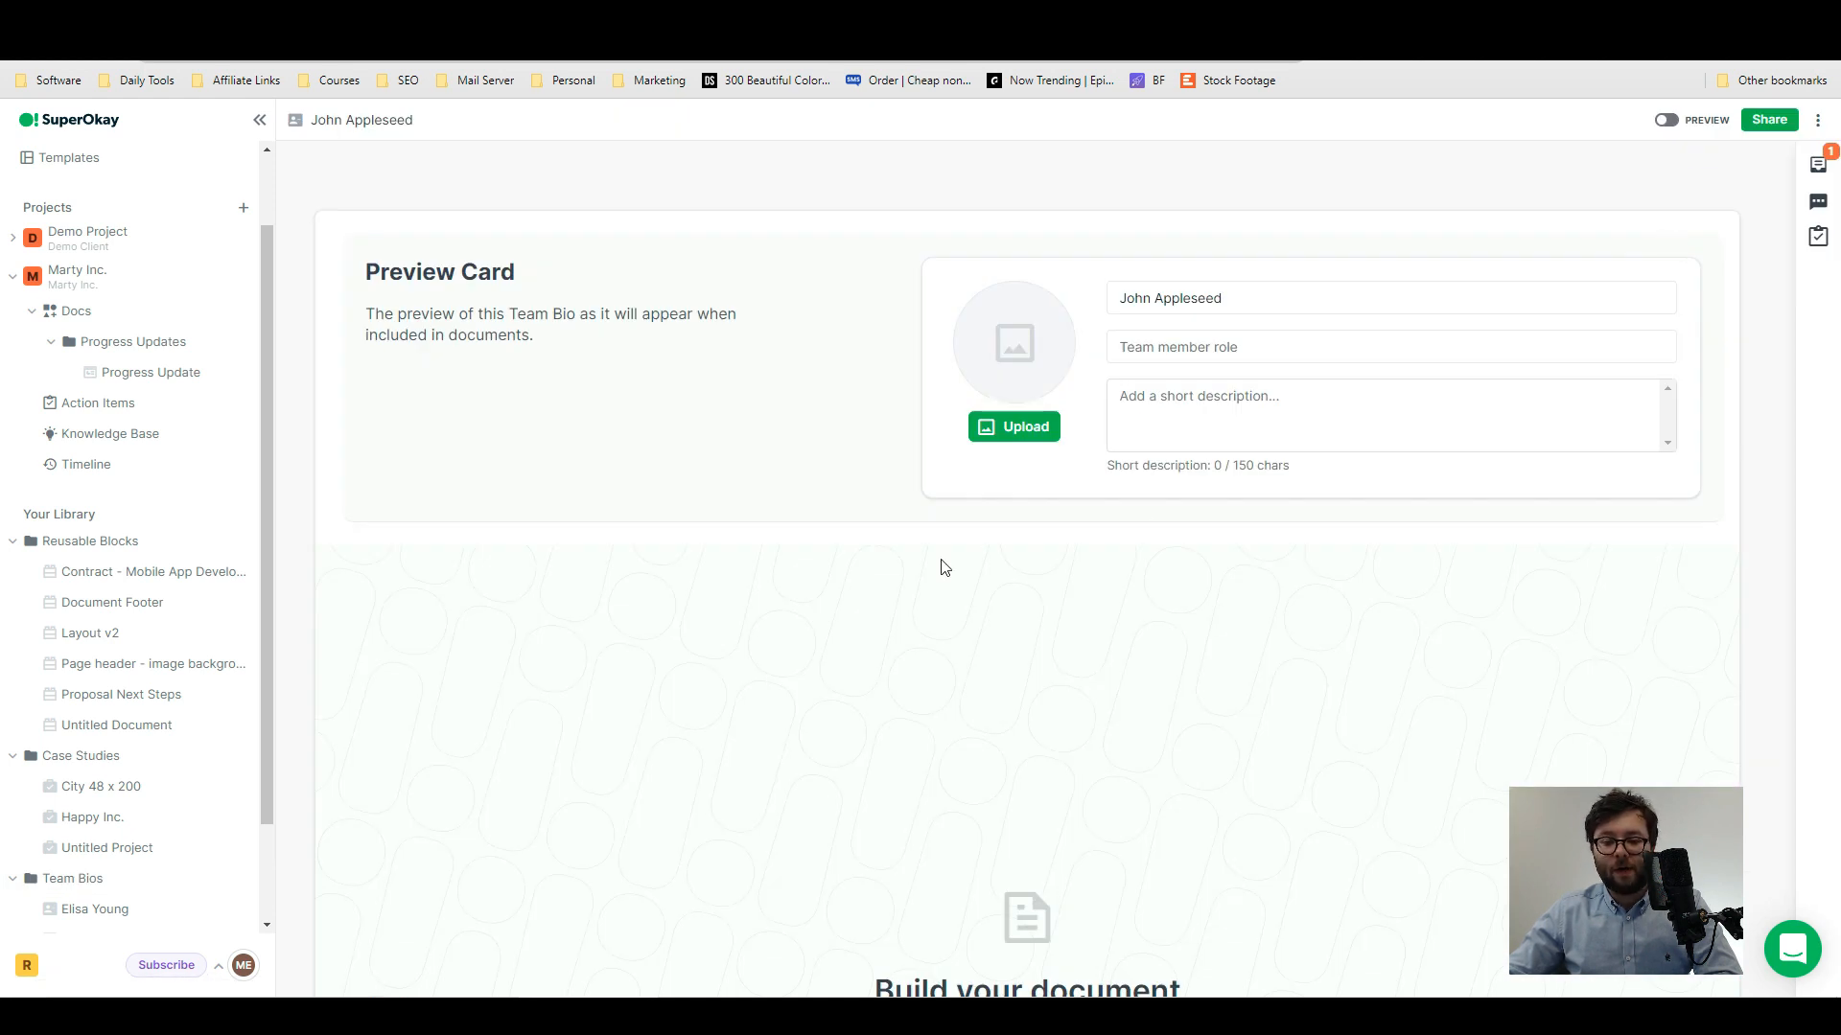
scroll(942, 566, down, 4)
click(1025, 707)
- Start a new billable service and add a rate row with unit, currency and cost
scroll(1124, 842, down, 3)
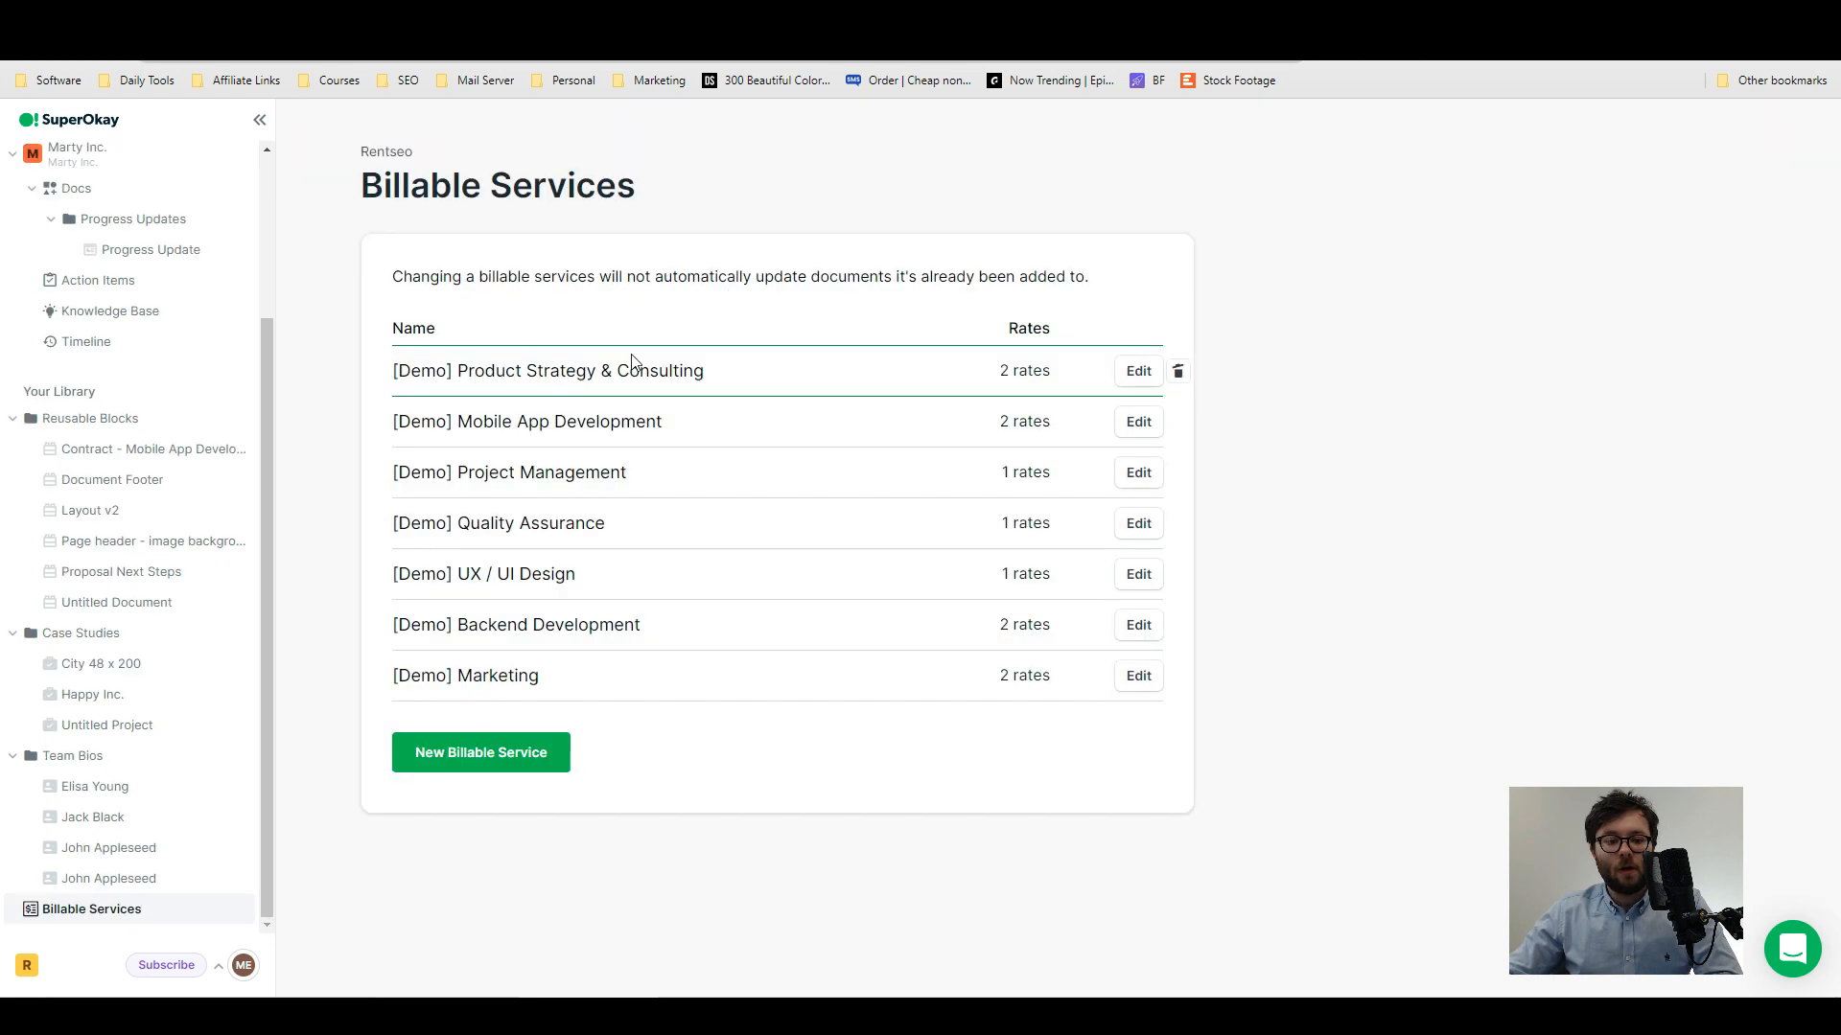
click(524, 757)
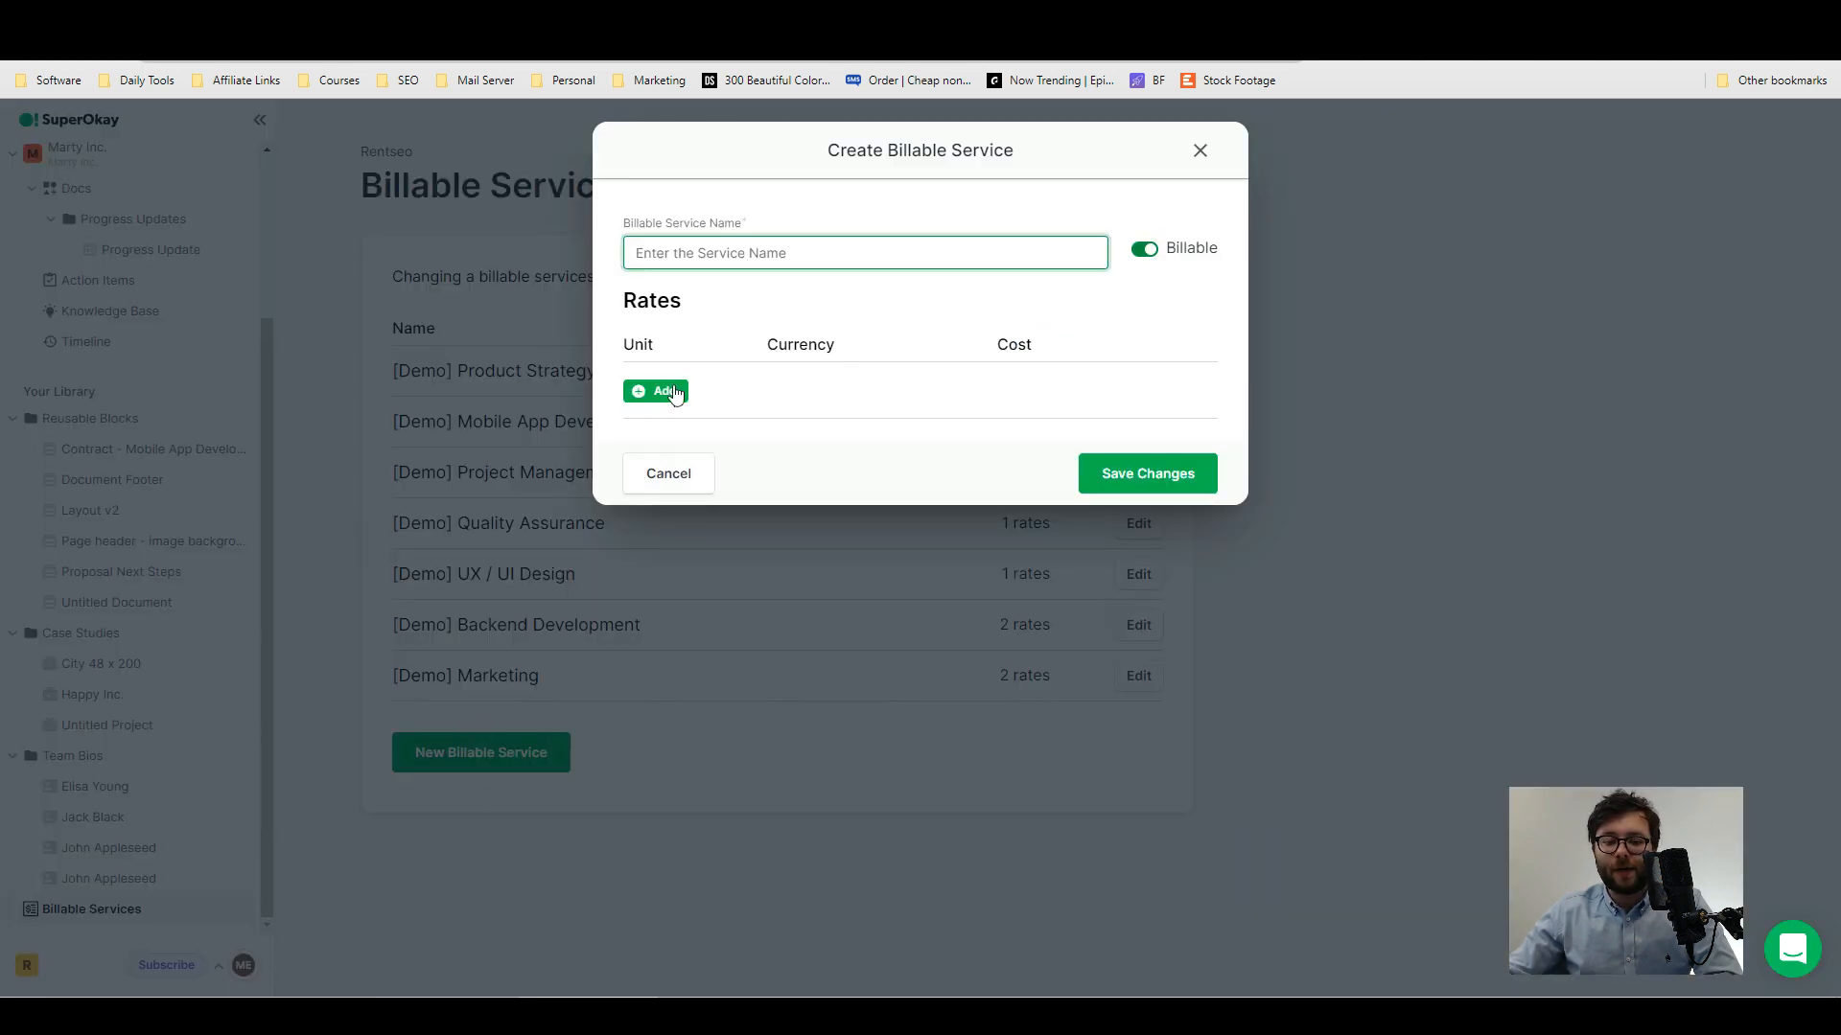
click(675, 394)
click(844, 388)
click(1019, 391)
click(1131, 374)
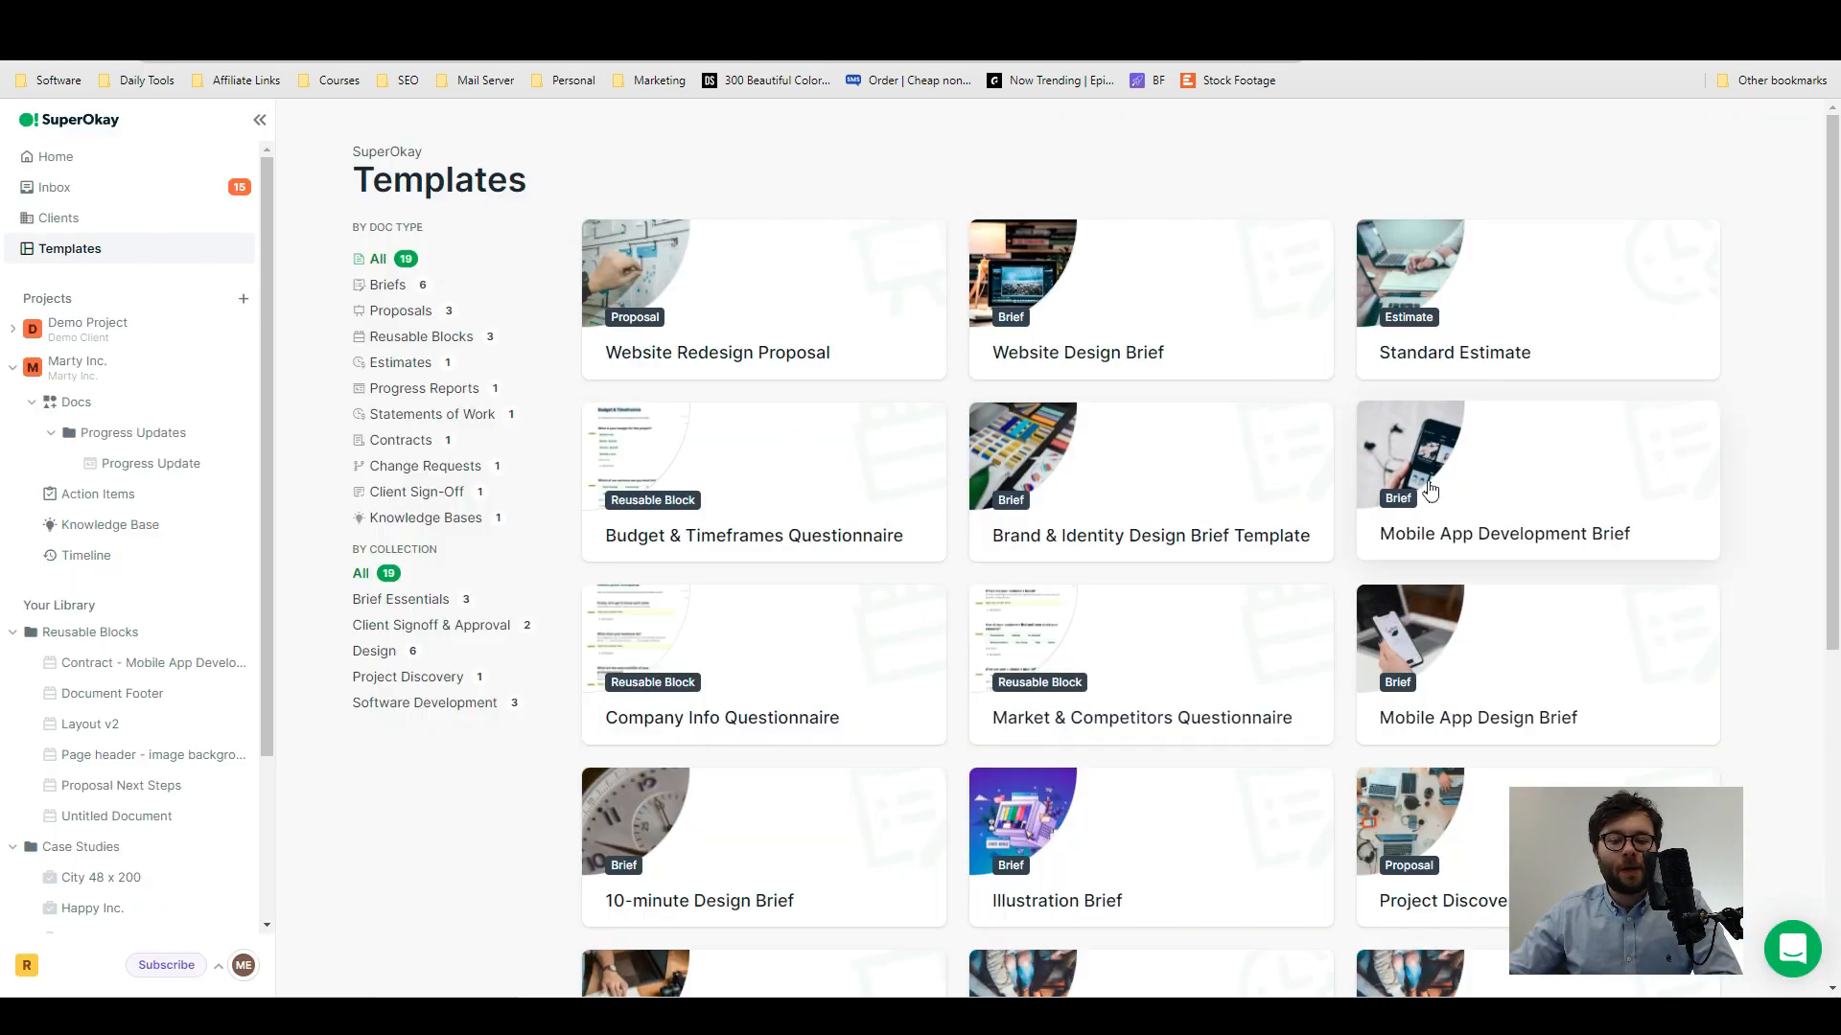
- Browse the template gallery and open the Website Design Brief template's preview
scroll(1253, 571, down, 4)
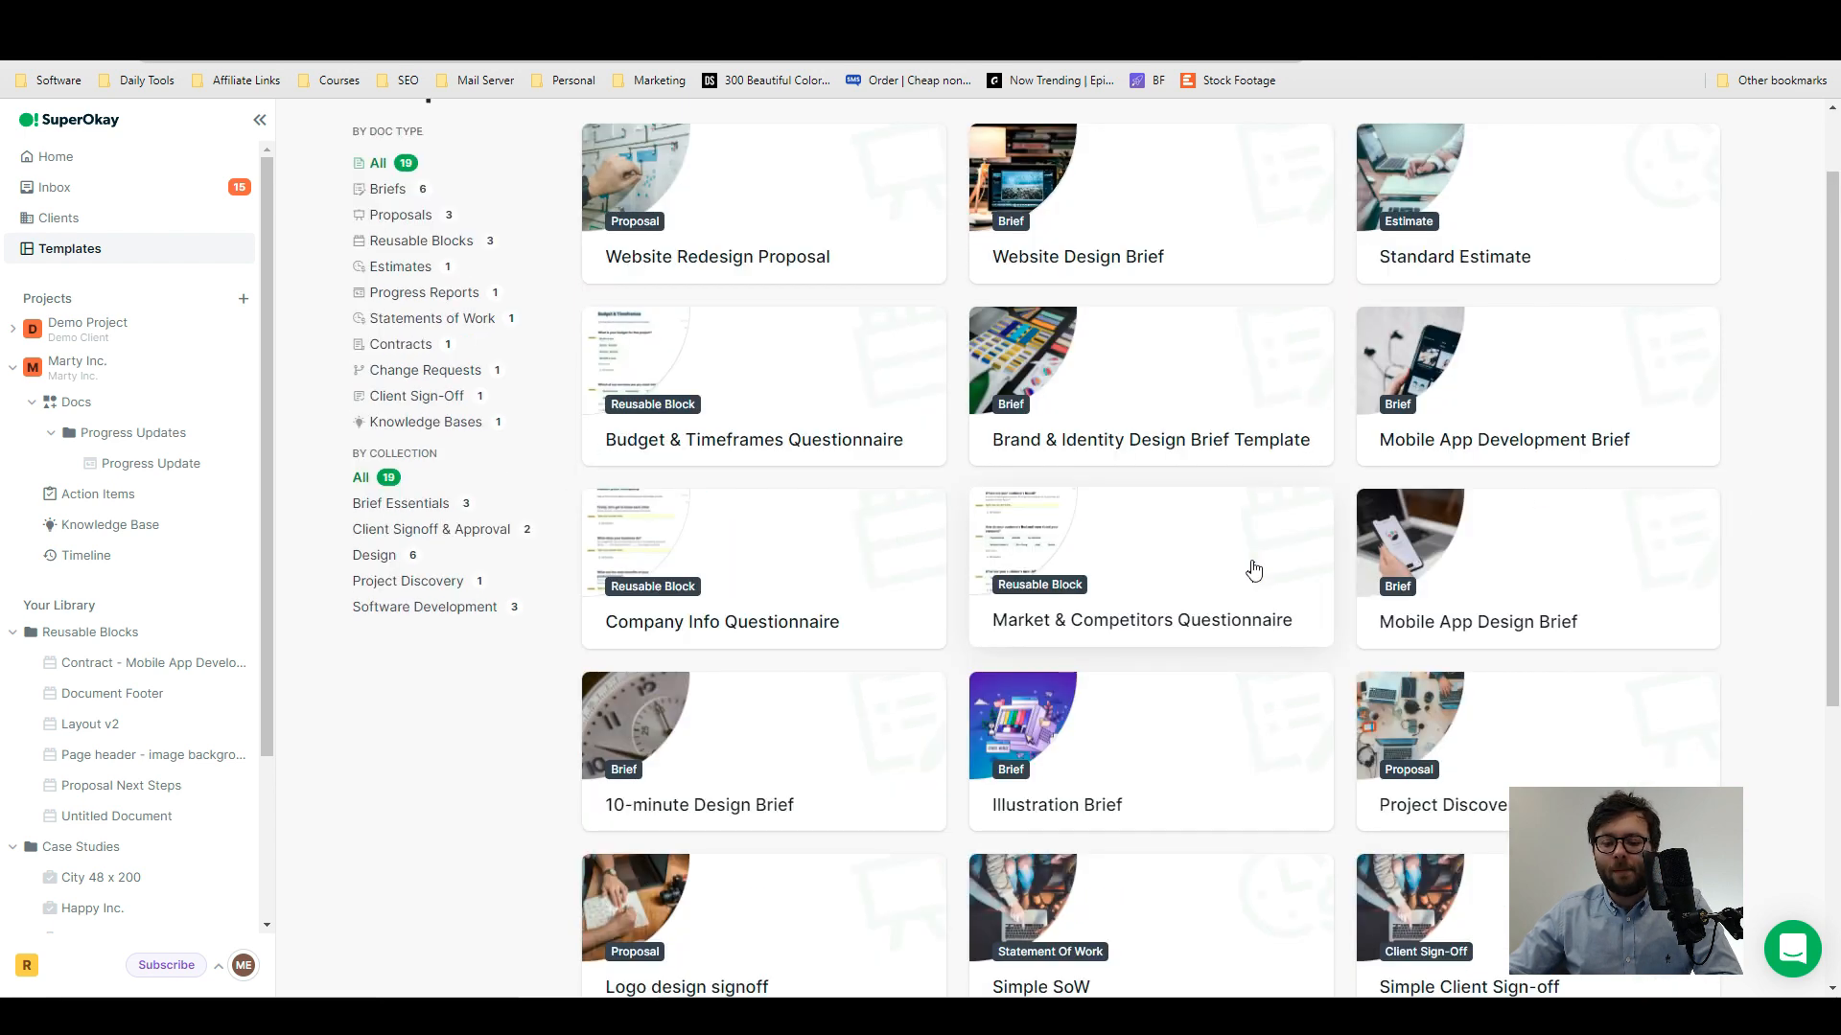
scroll(1253, 571, up, 4)
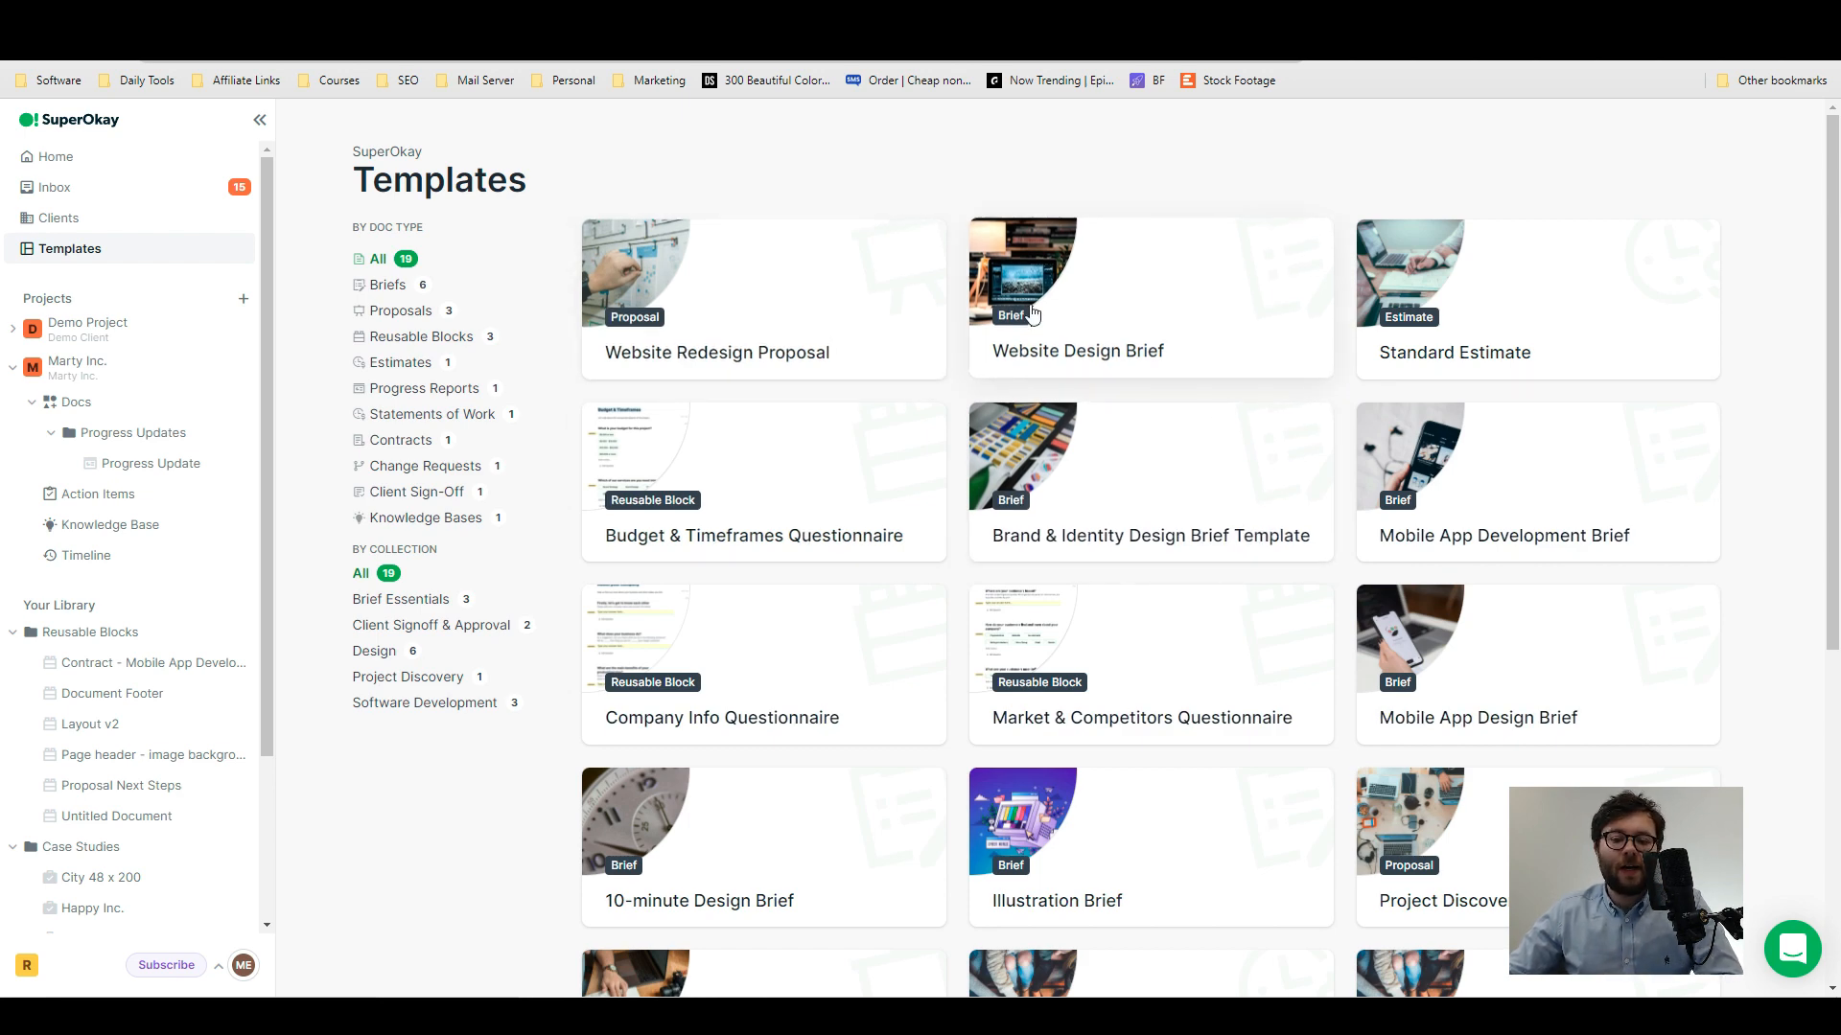
click(1067, 357)
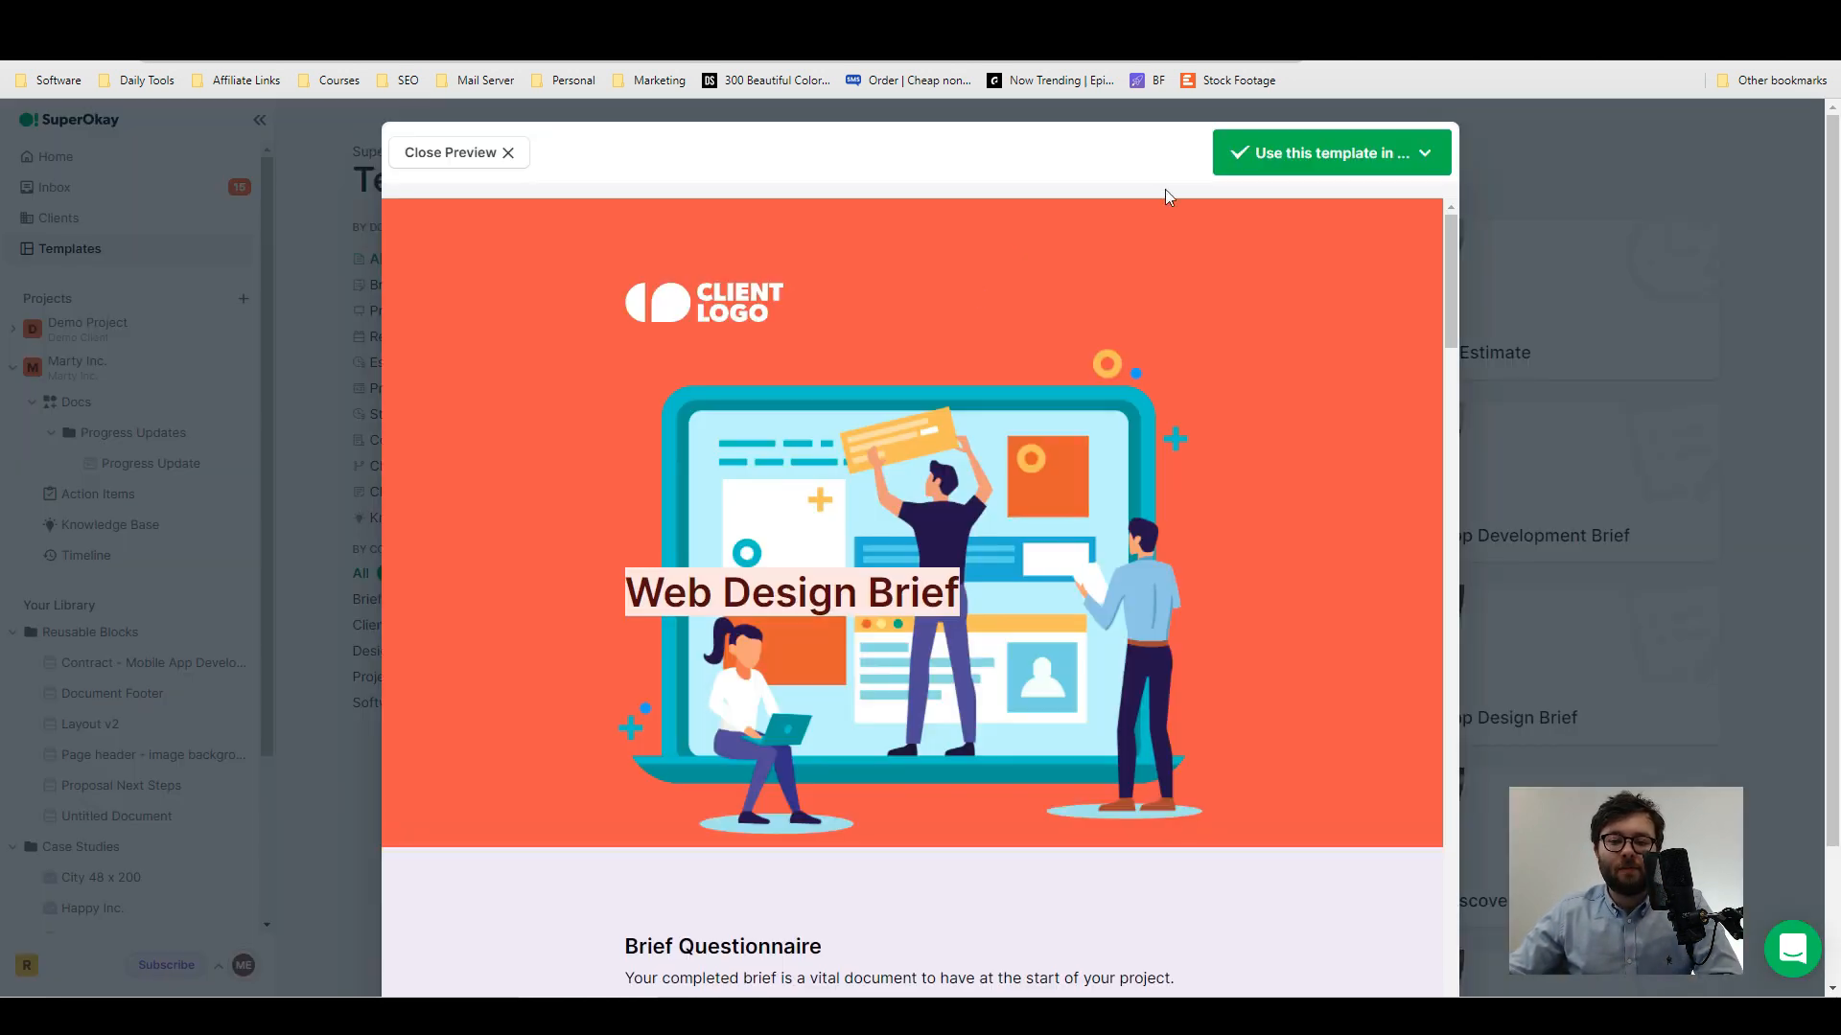
- Review the Website Design Brief's questions and use the template in the Marty Inc. project
scroll(1203, 381, down, 8)
scroll(1054, 575, down, 2)
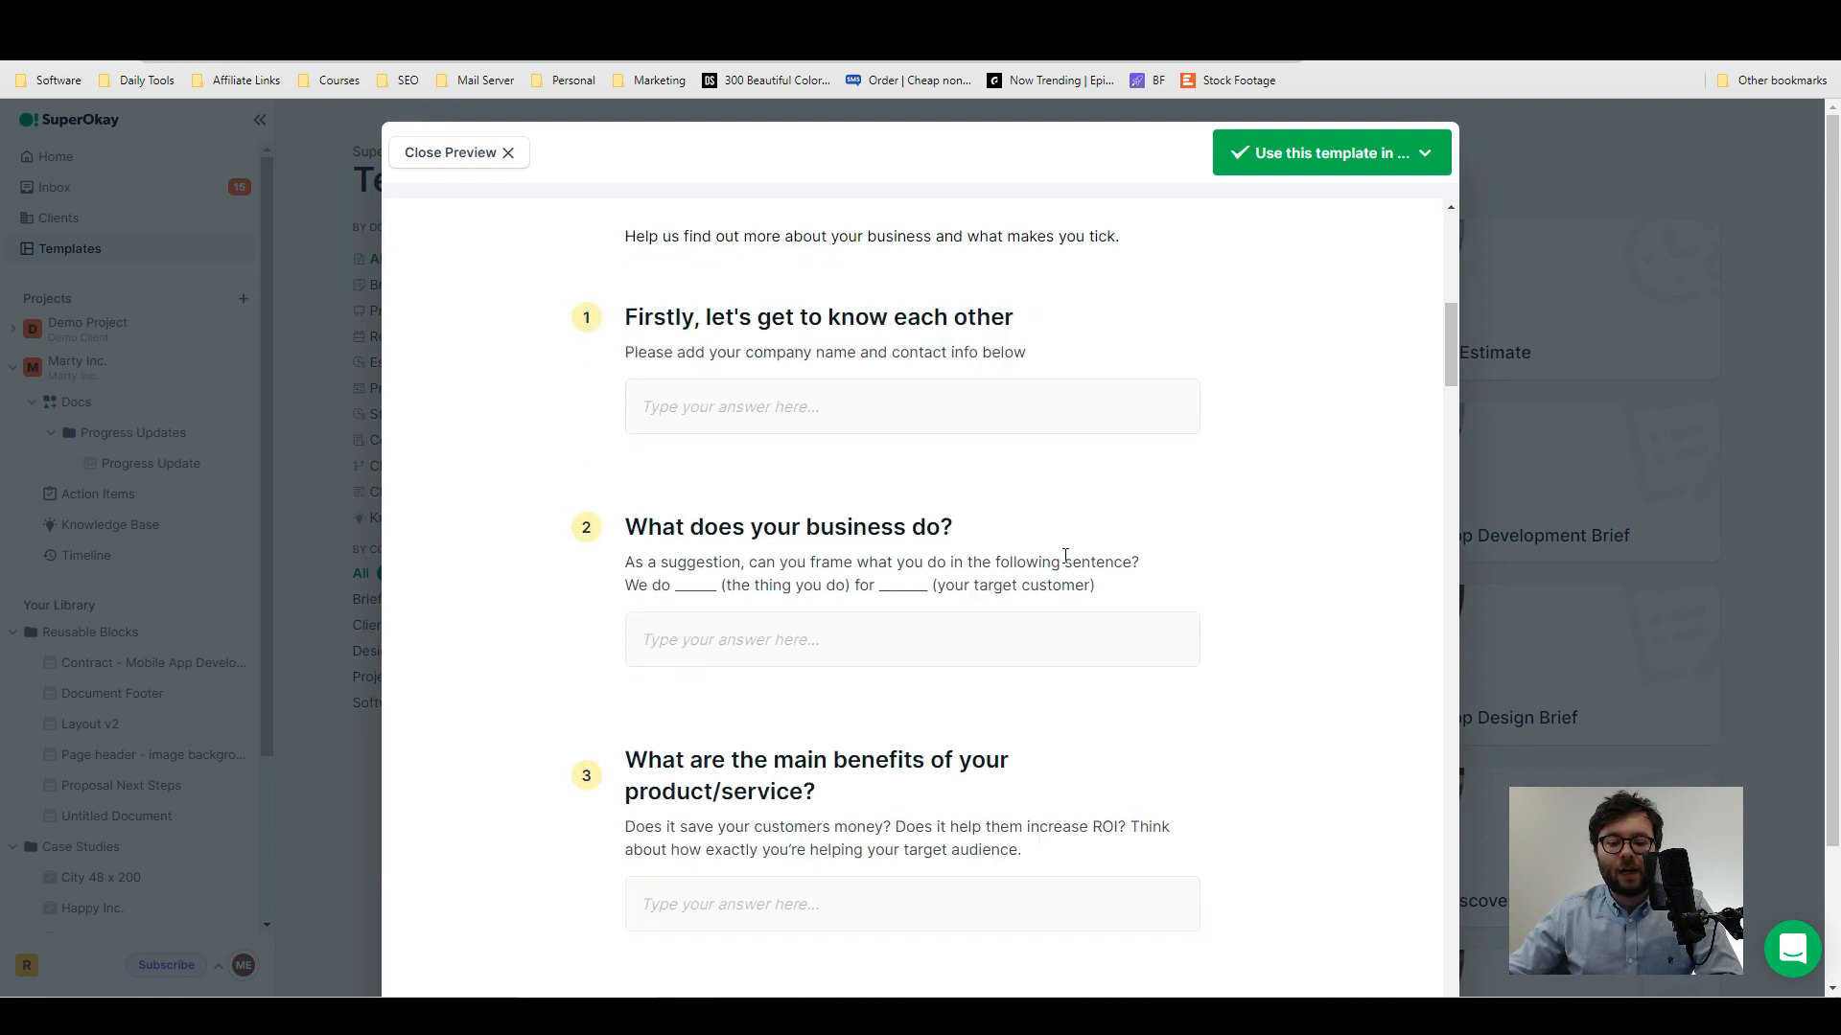
scroll(952, 460, down, 3)
scroll(952, 460, down, 15)
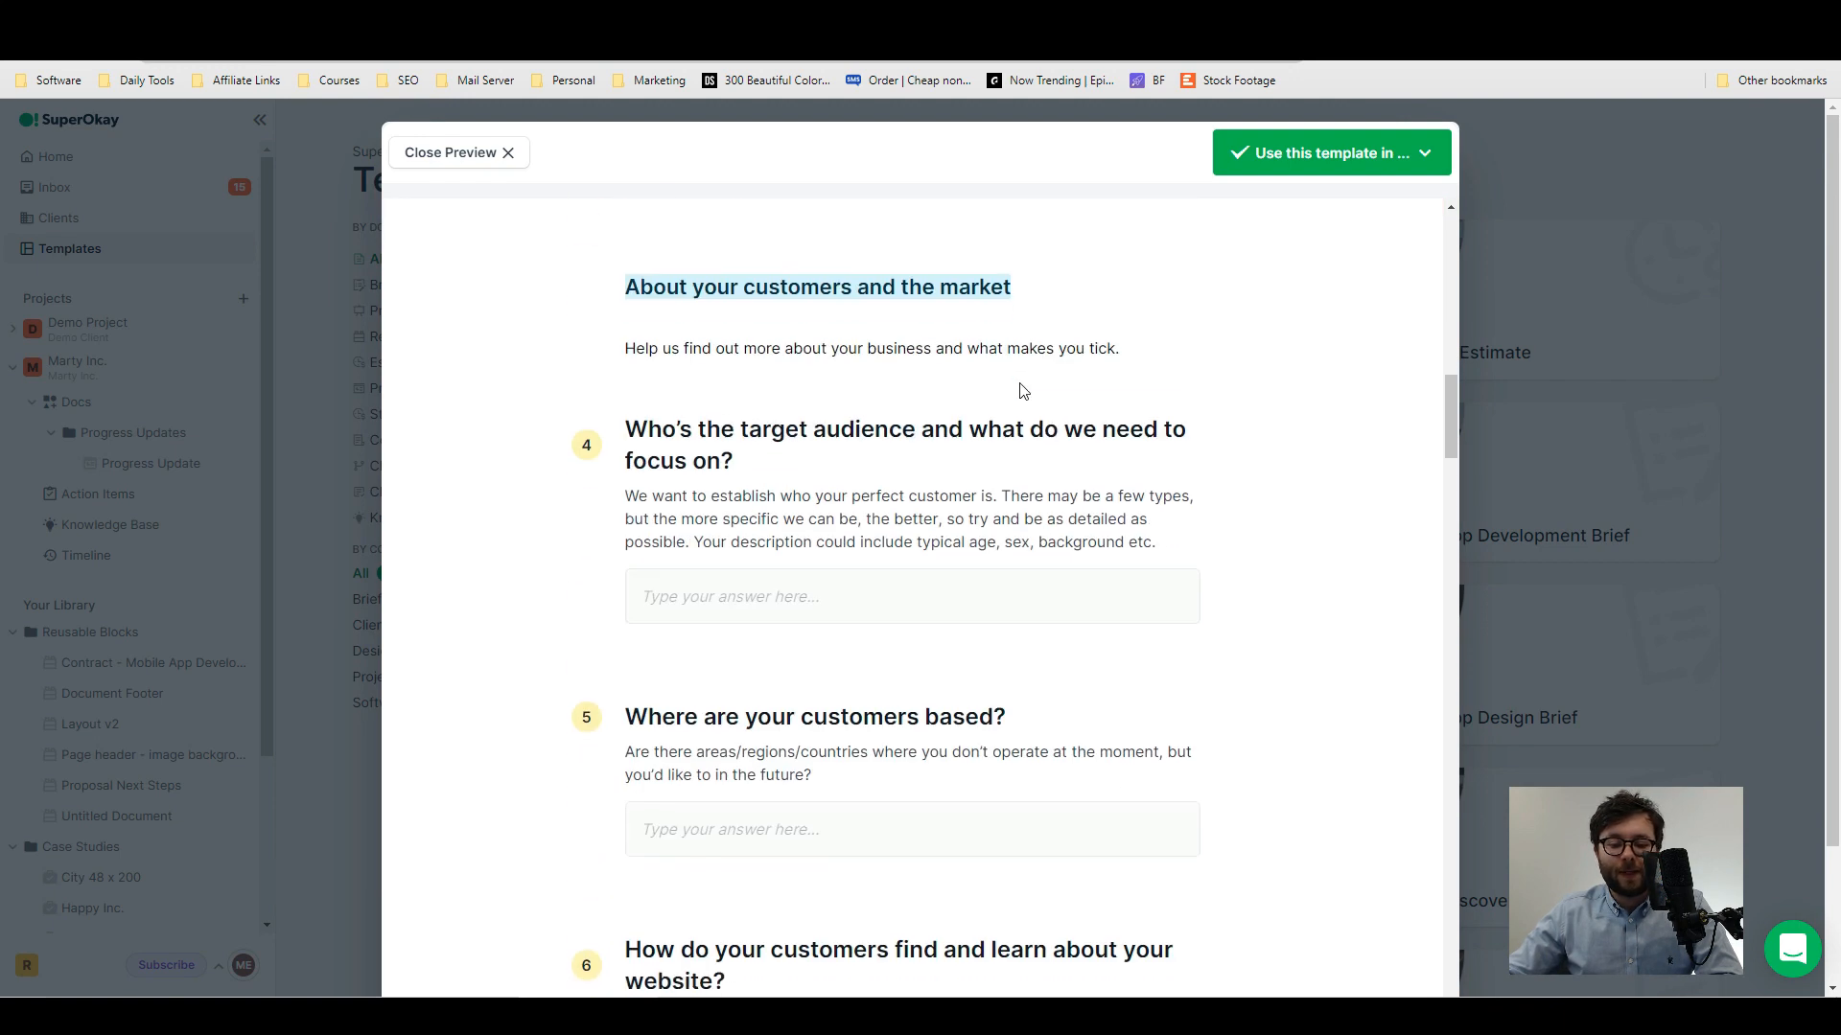
scroll(1023, 391, down, 1)
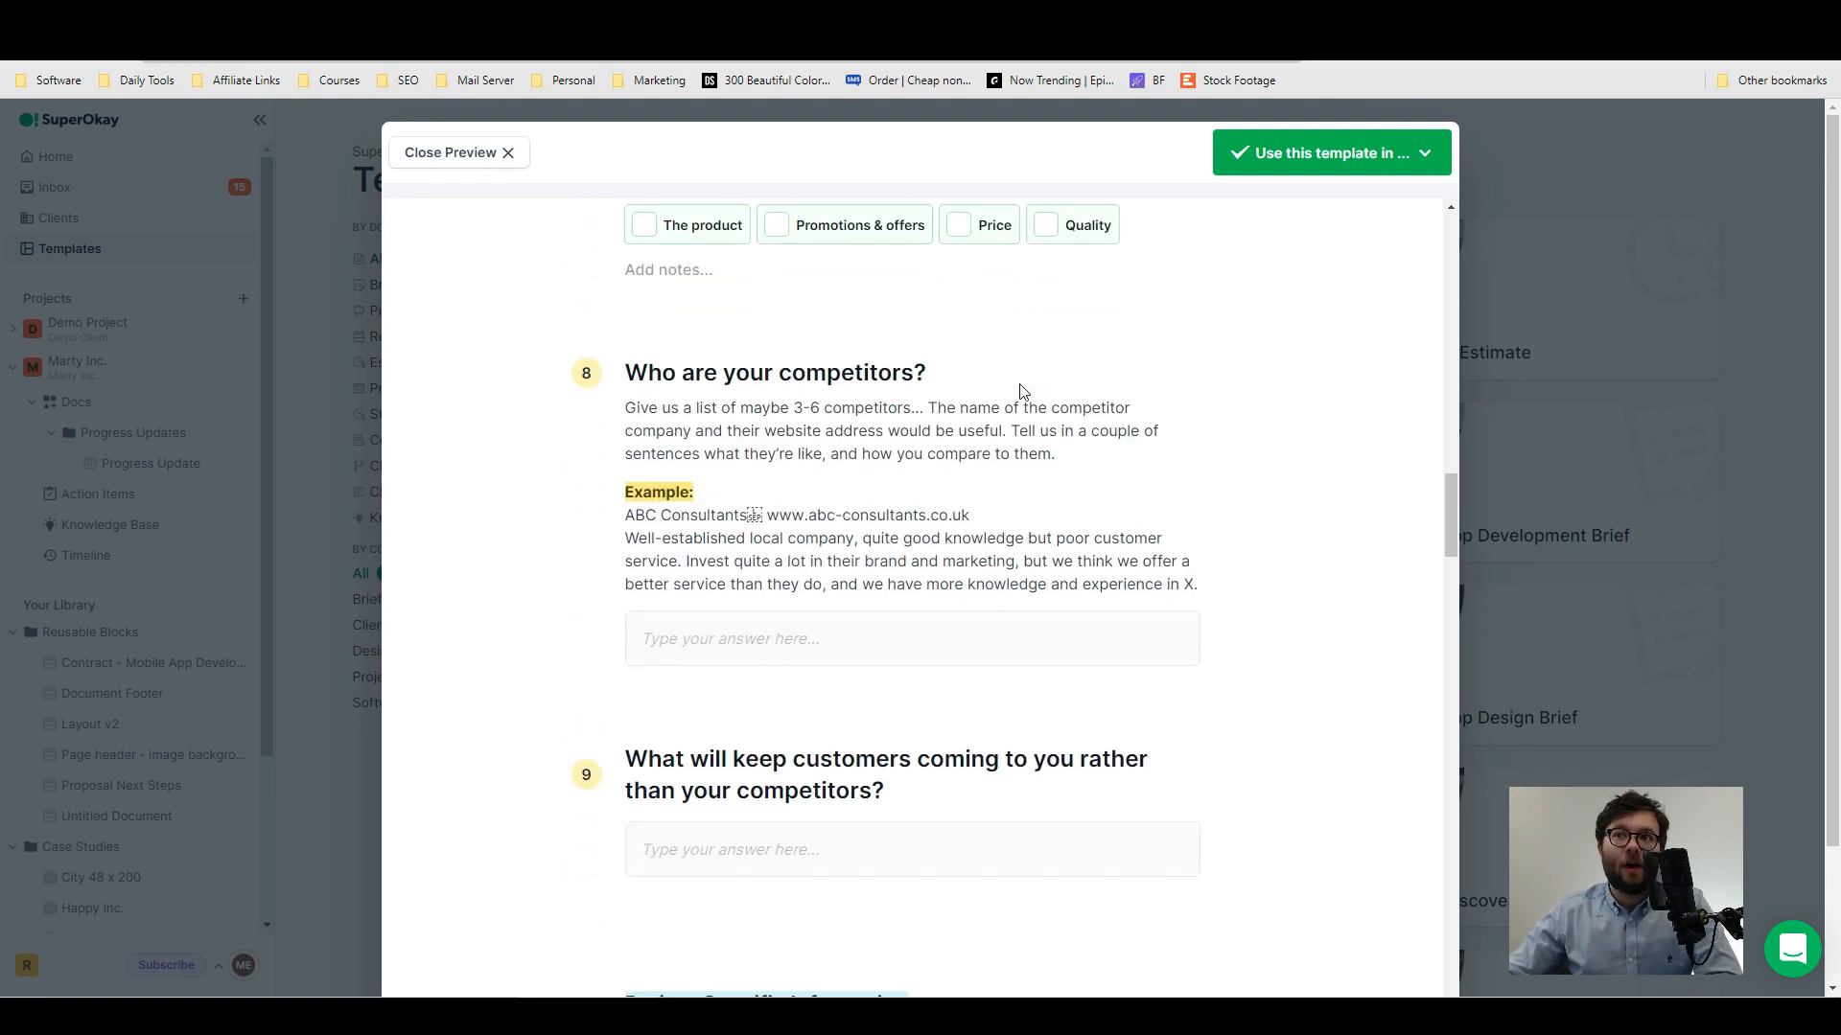
scroll(1021, 391, down, 8)
click(1237, 168)
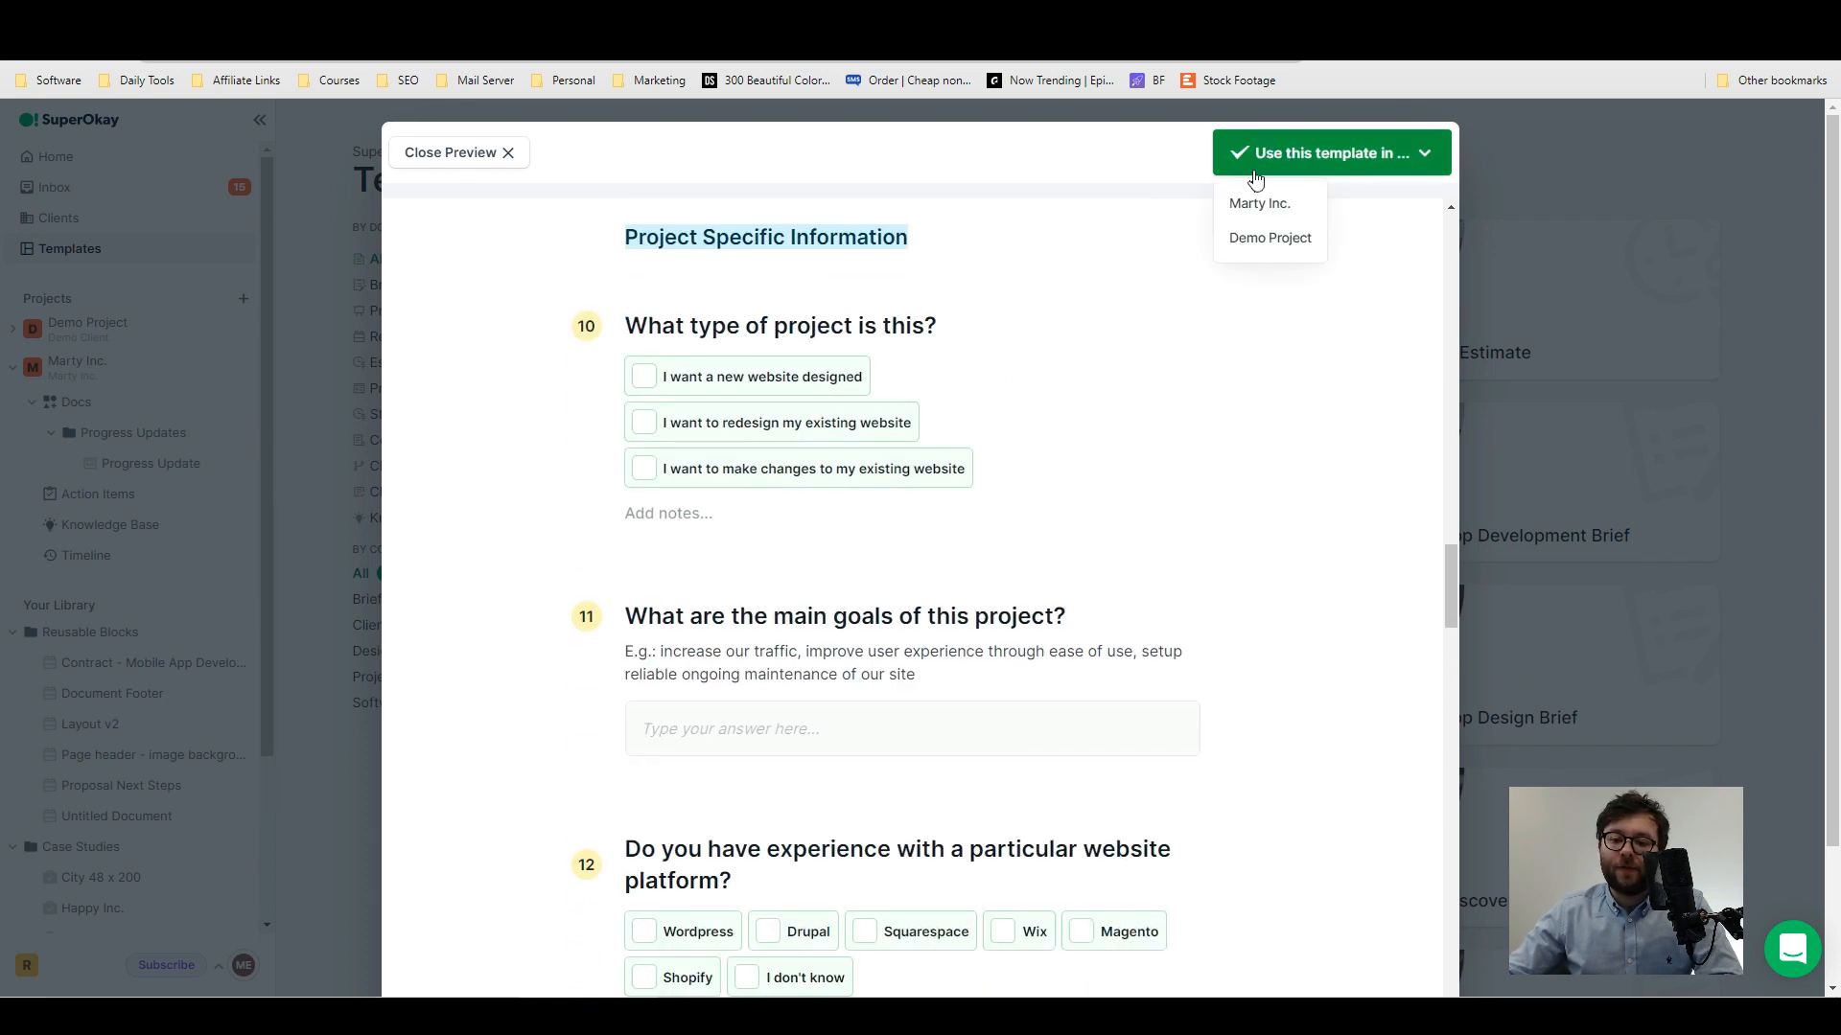
click(1278, 219)
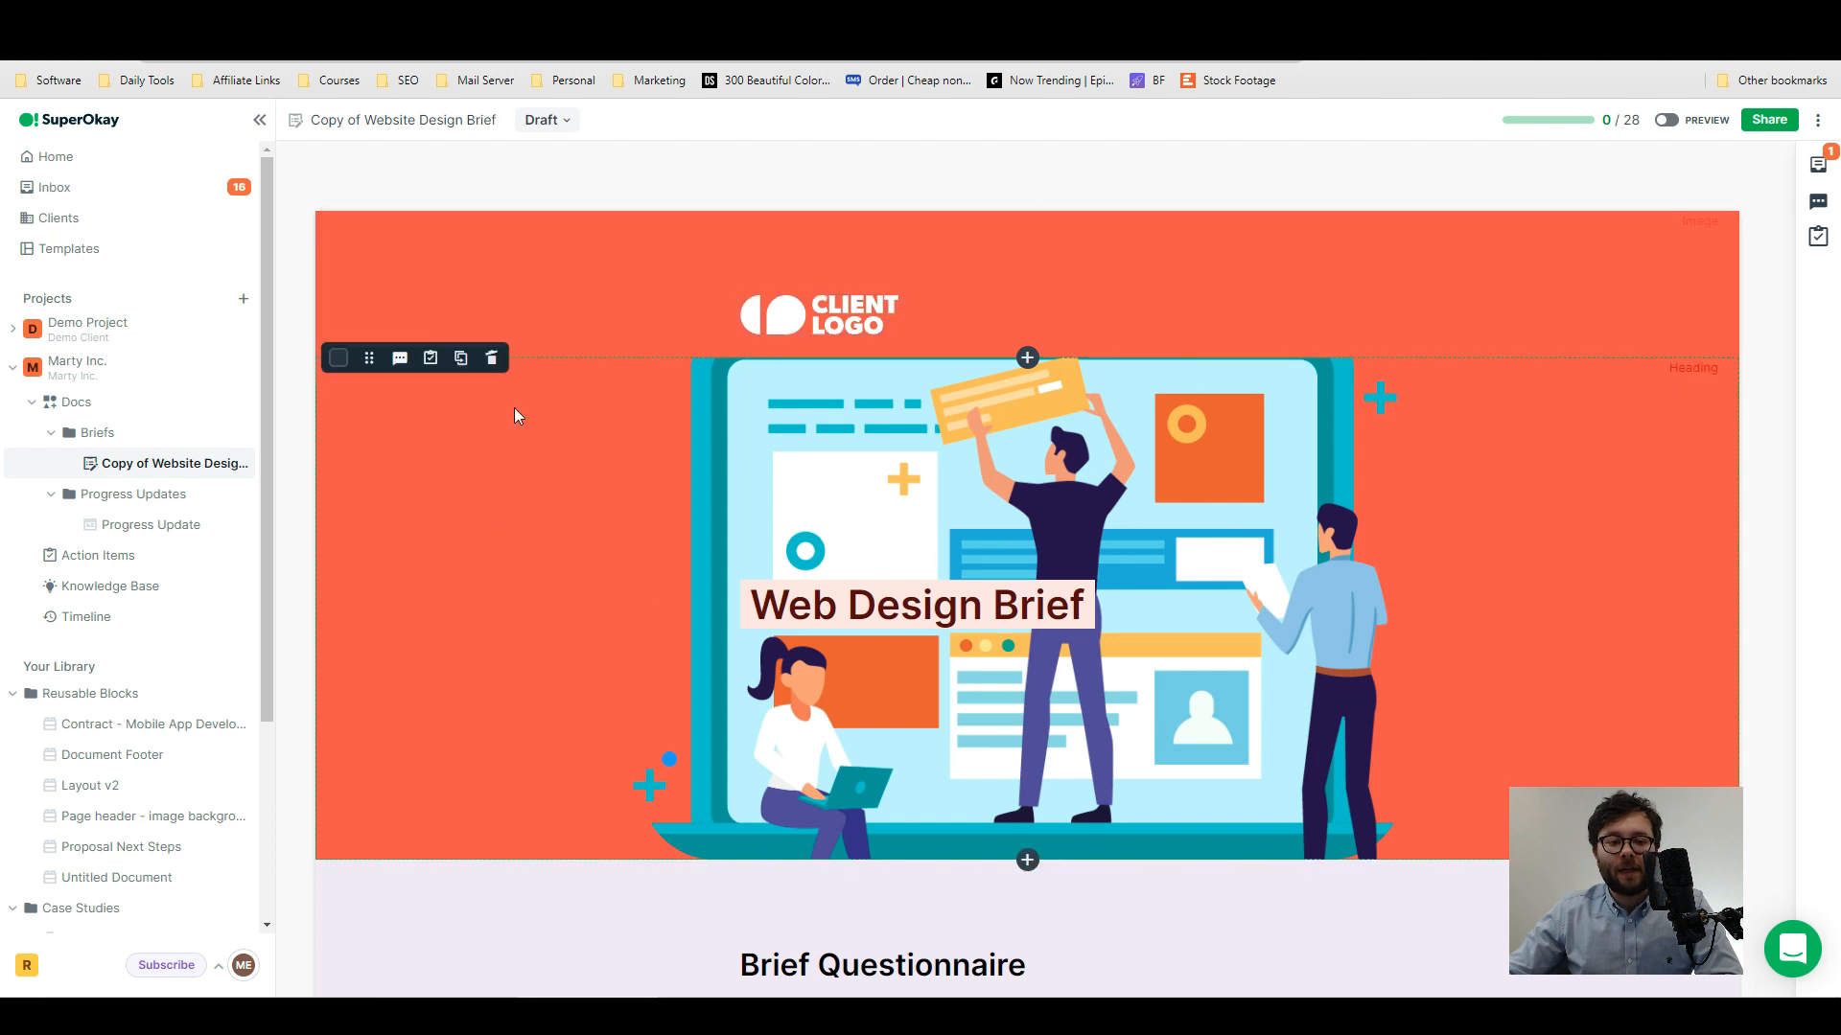